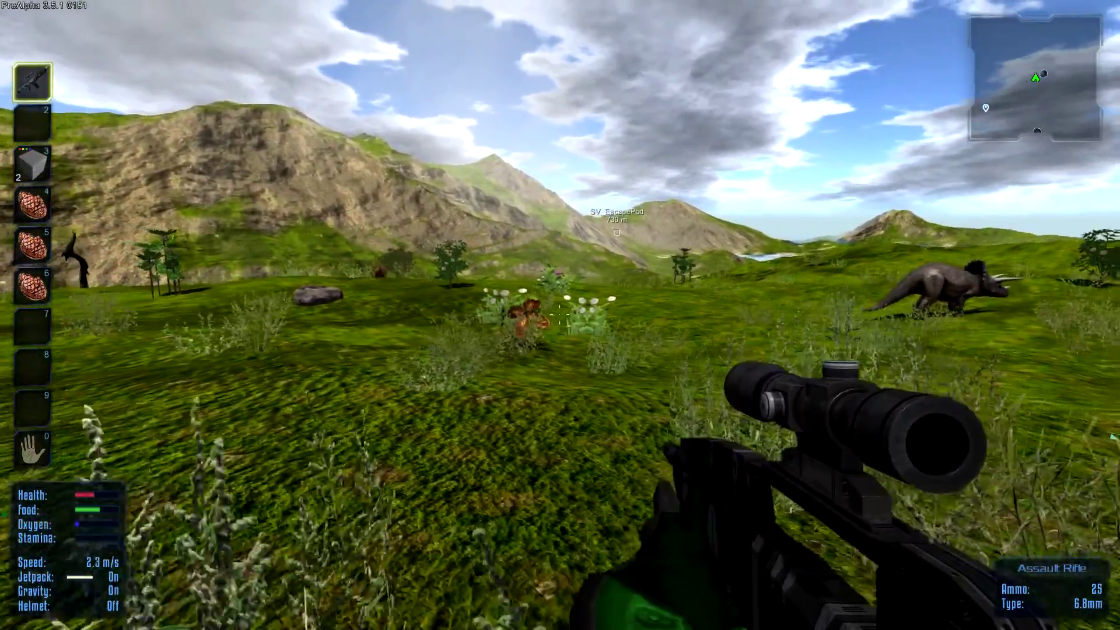
Shoot the lunging plant creature eight times with the assault rifle until the magazine is empty
click(561, 315)
click(560, 315)
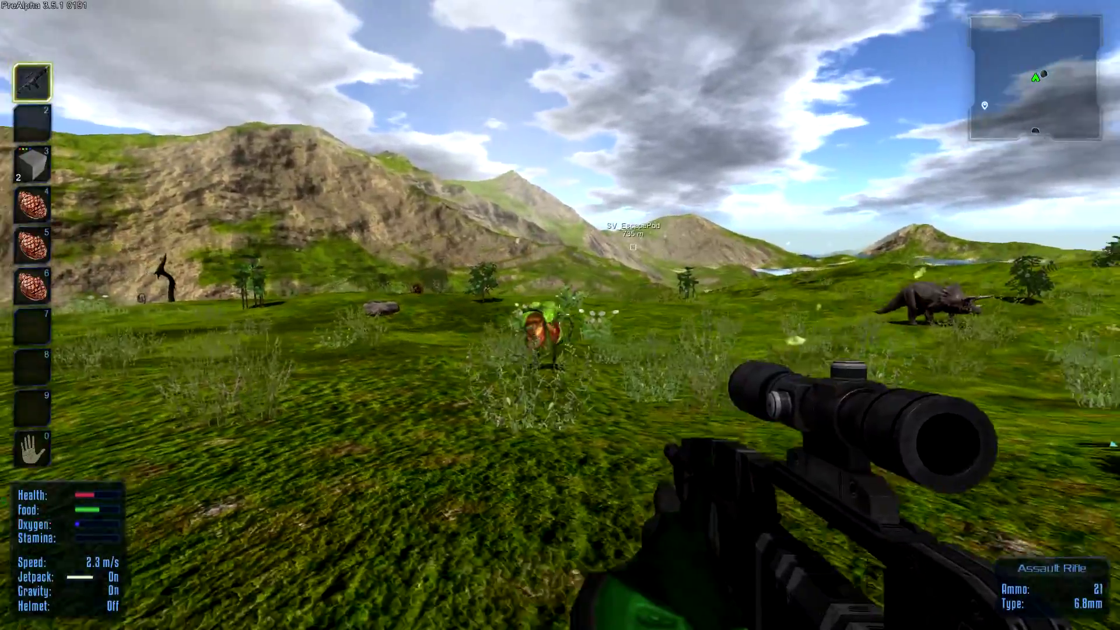
click(560, 315)
click(560, 315)
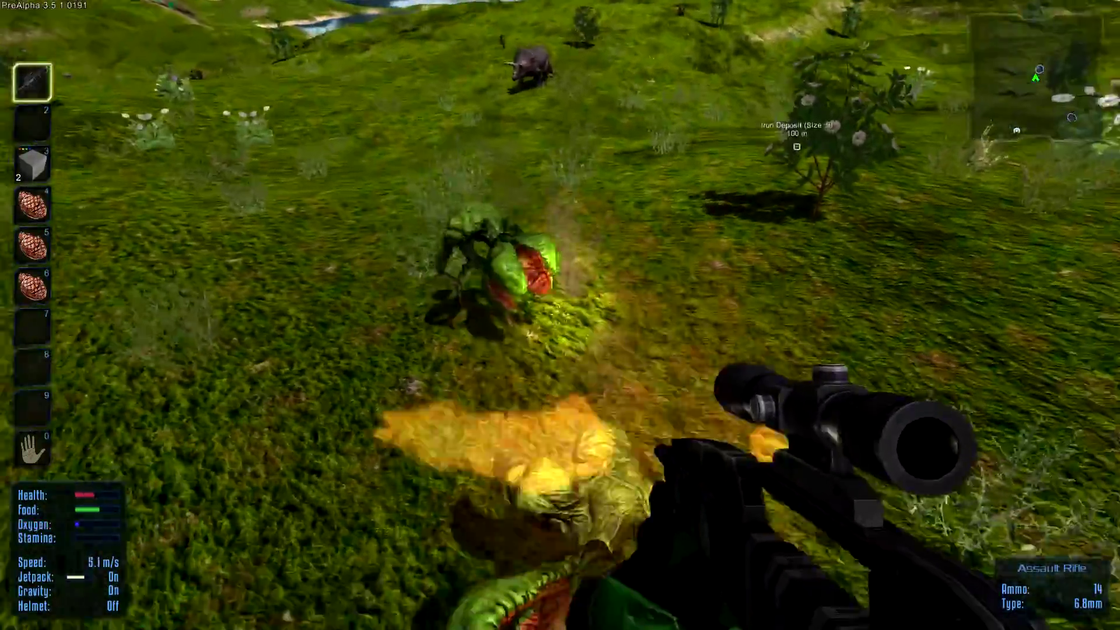
click(560, 315)
click(560, 315)
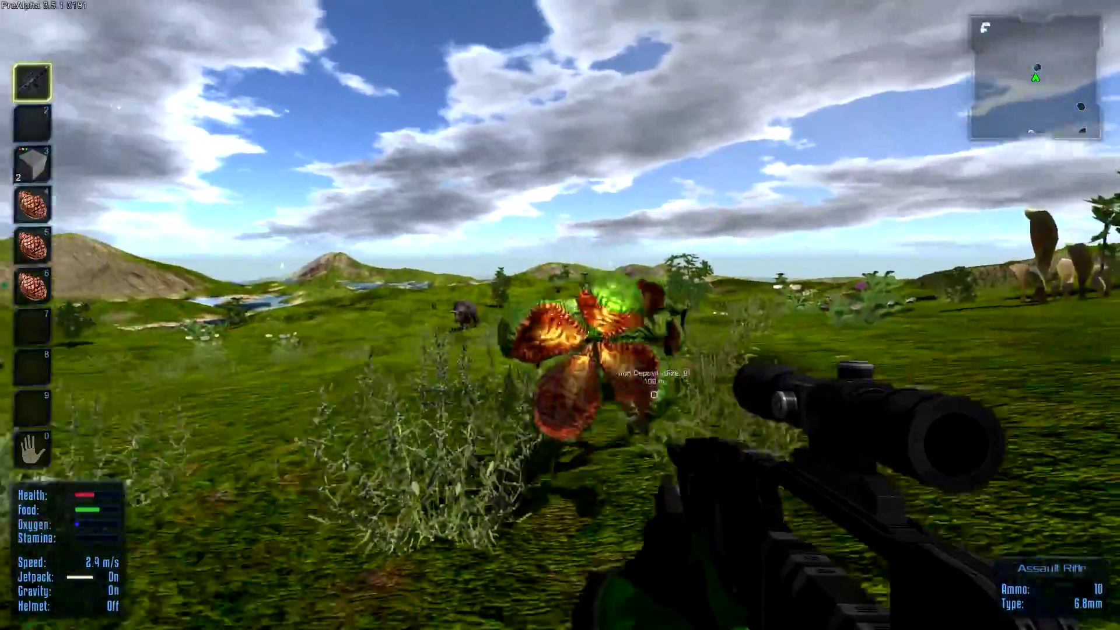
click(560, 315)
click(560, 315)
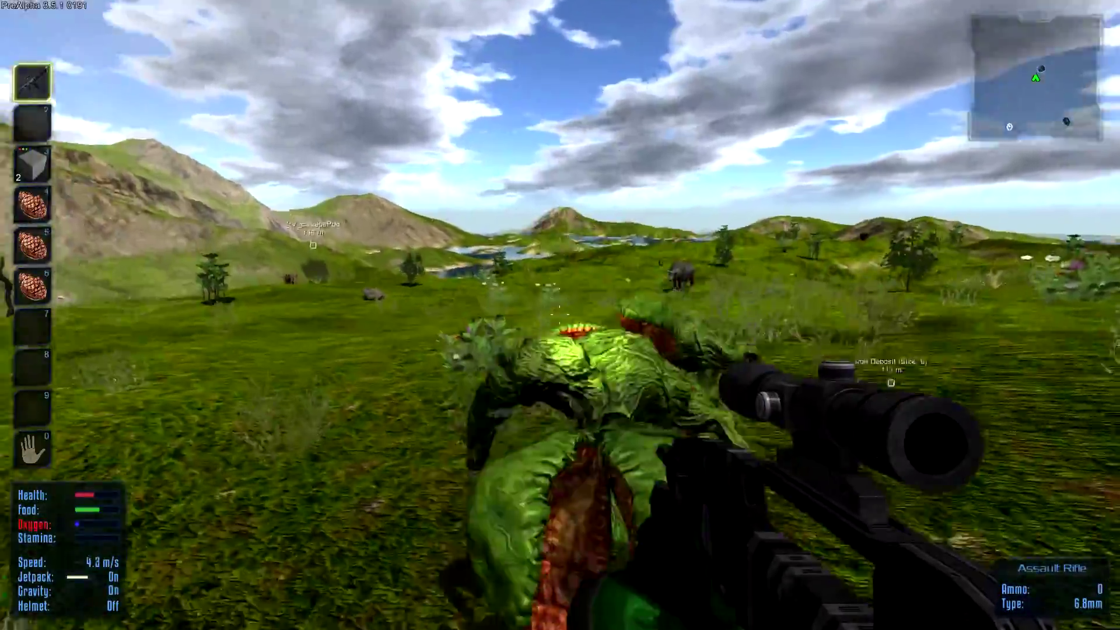
Advance, shoot the two plant monsters three times, then run up the hill toward the lakes
key(w)
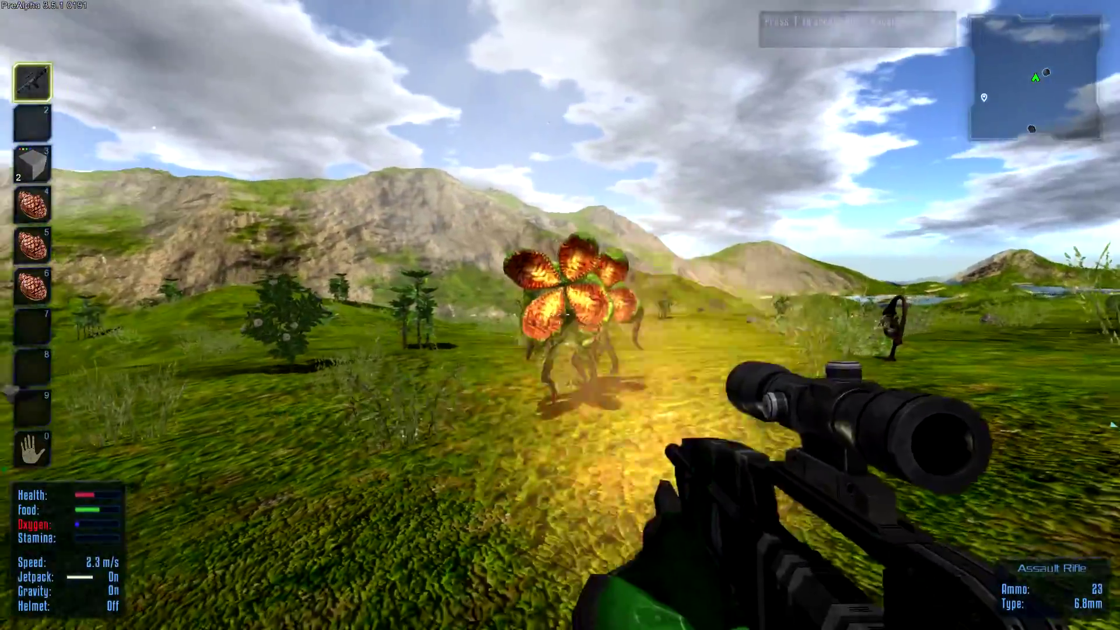
click(561, 315)
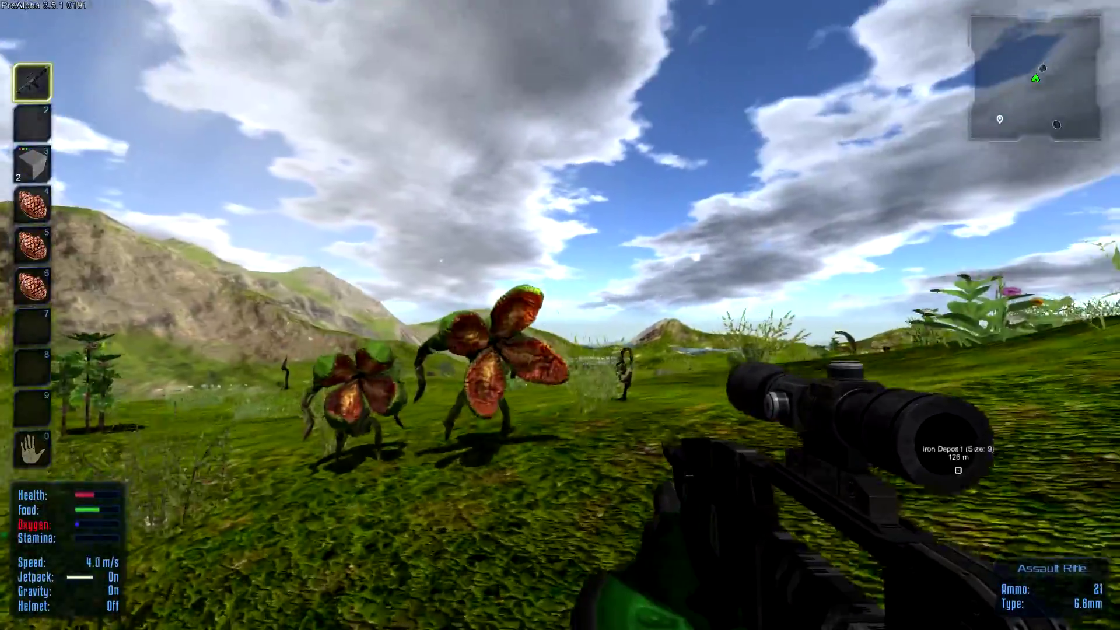
click(561, 315)
click(560, 315)
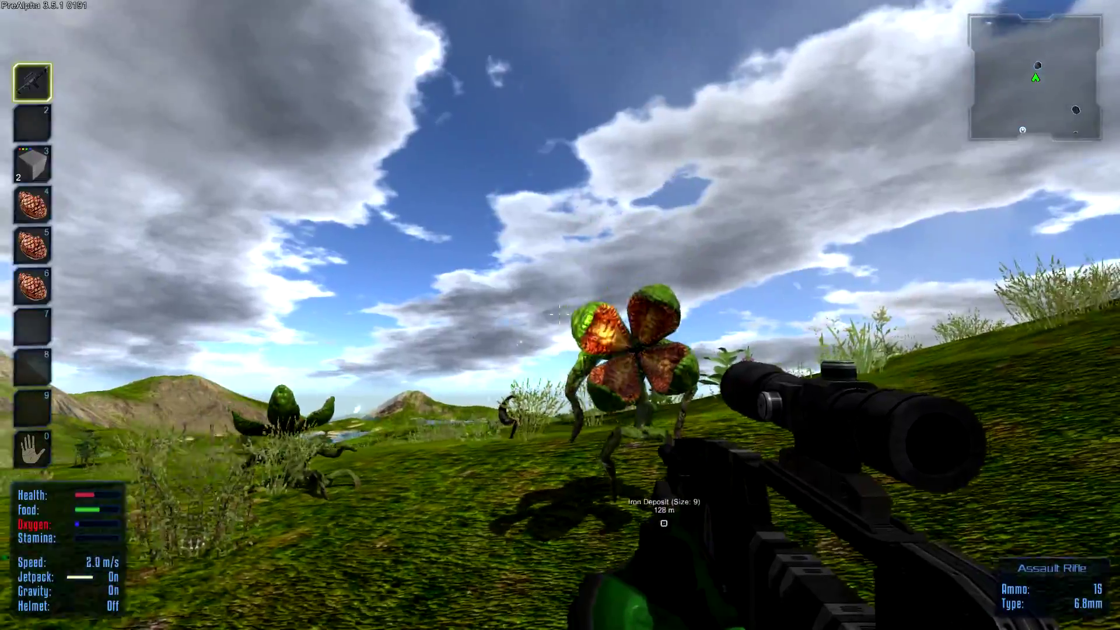
key(w)
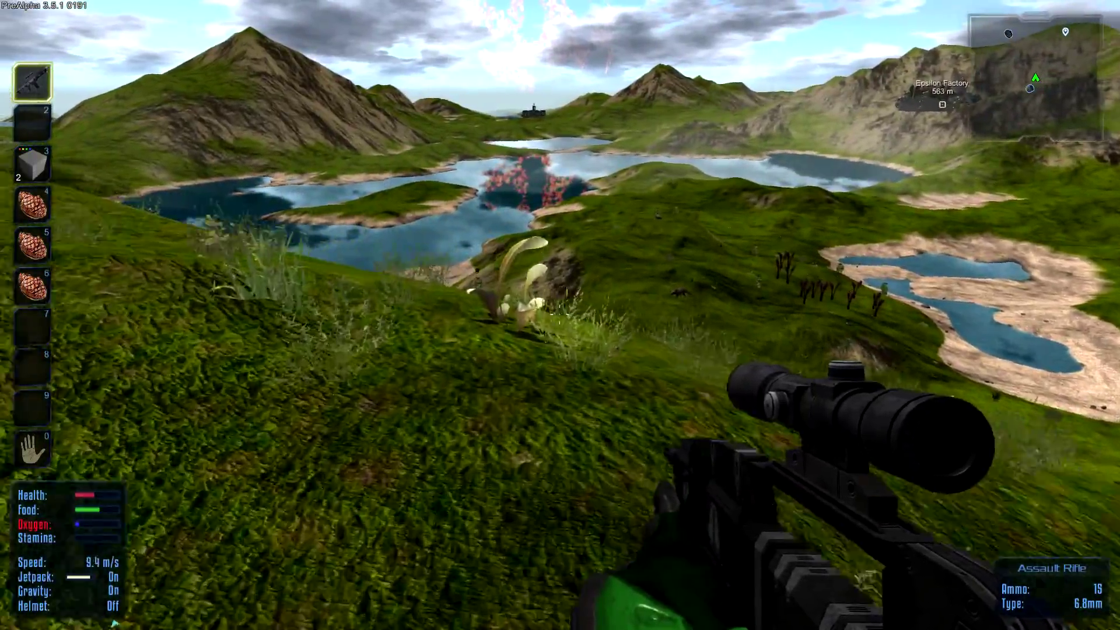
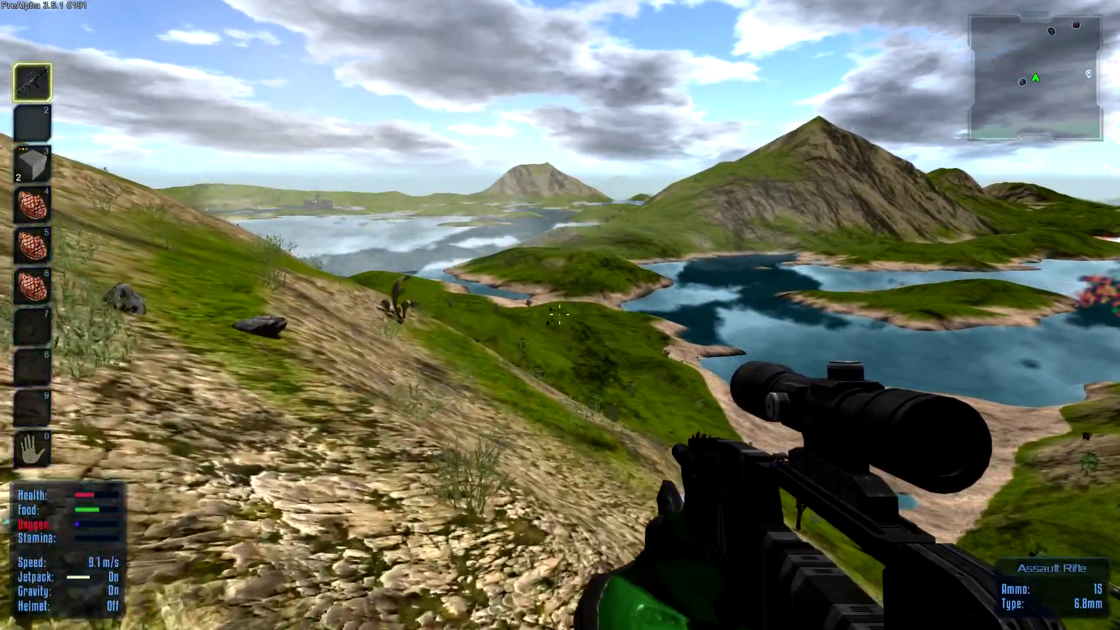
Walk across the rocky hillside and over the crest overlooking the lakes
key(w)
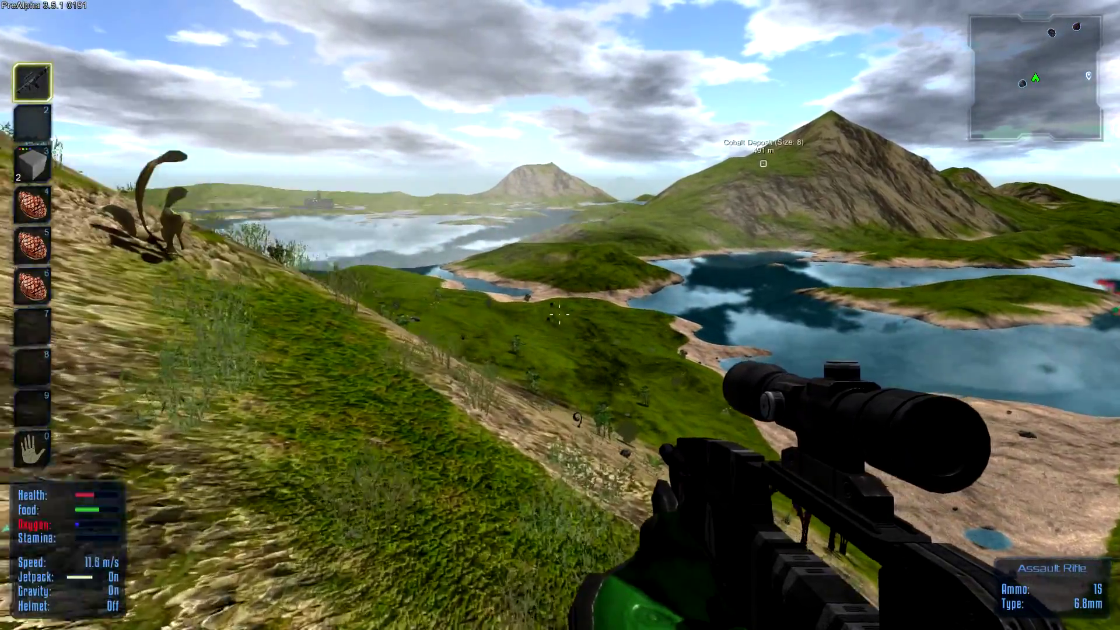
key(w)
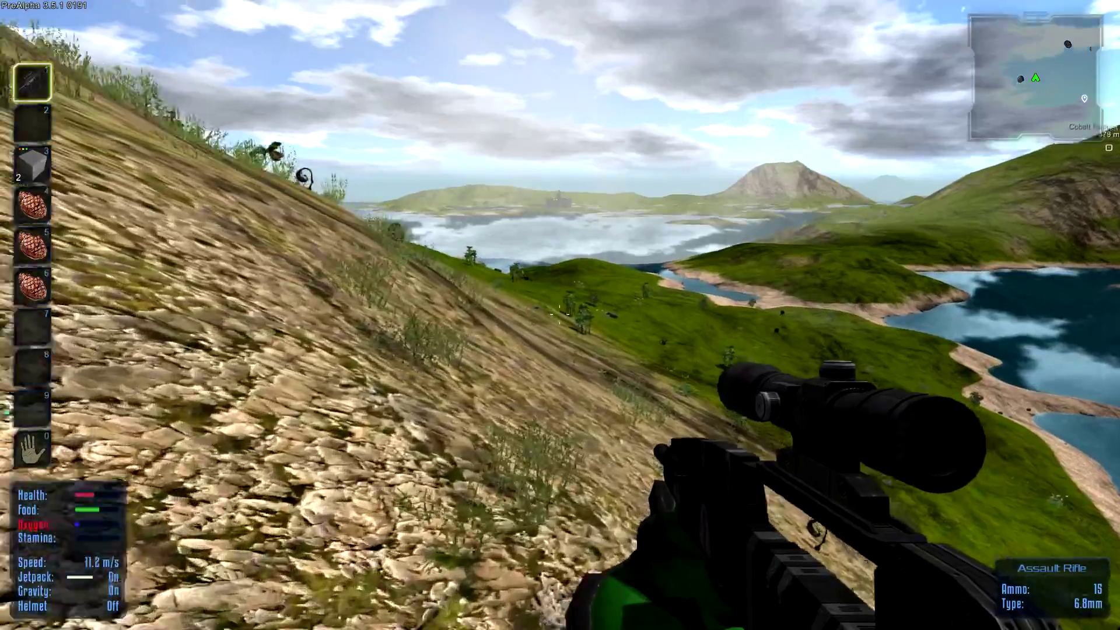
key(w)
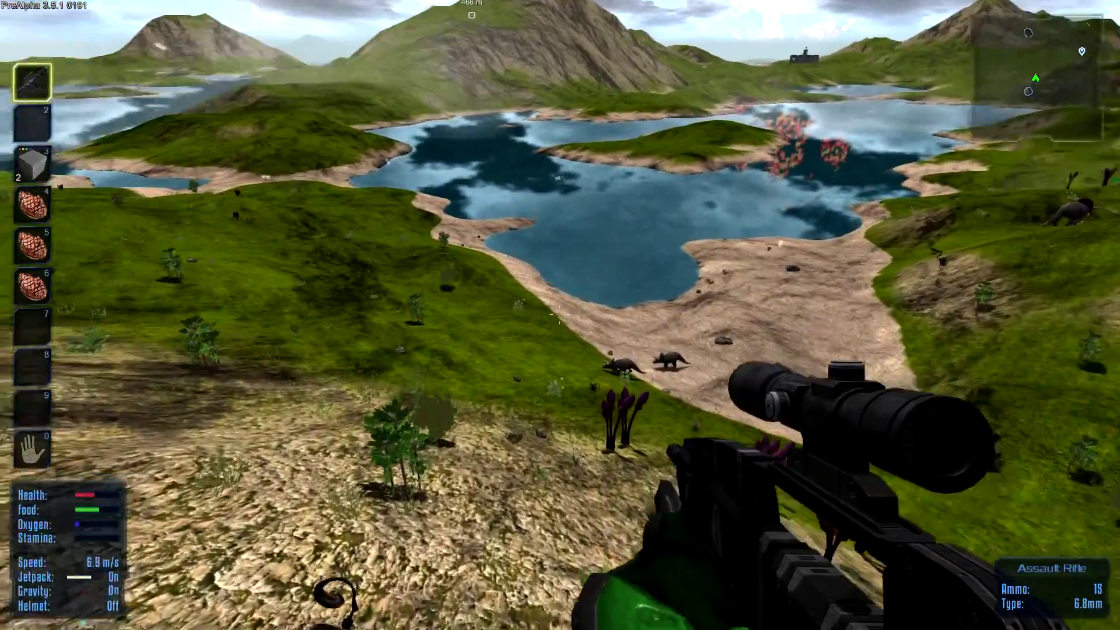
key(w)
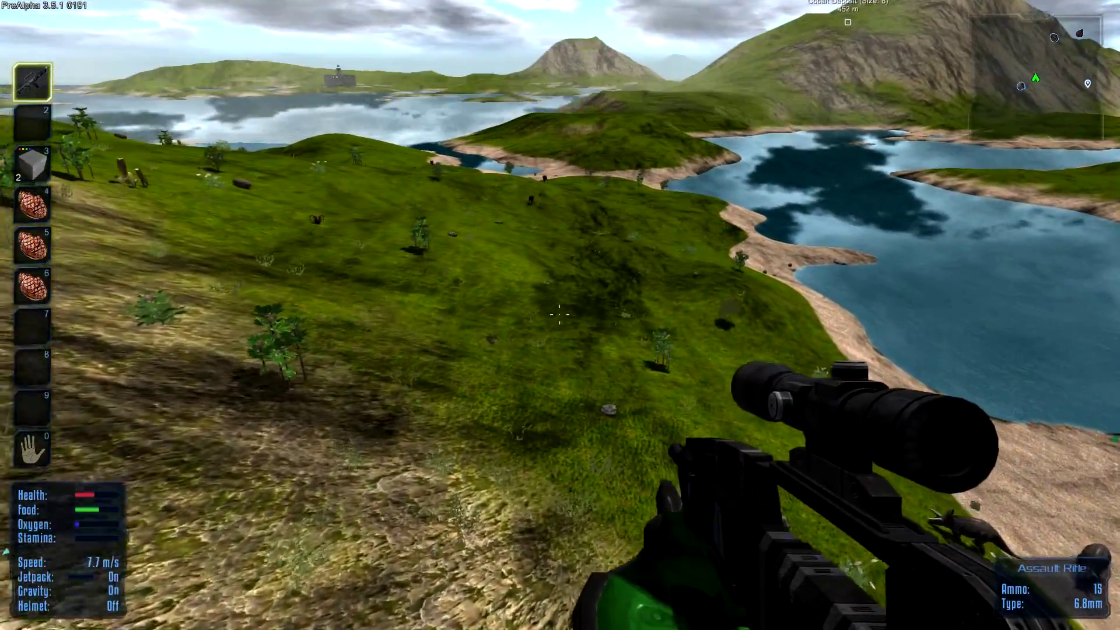
key(w)
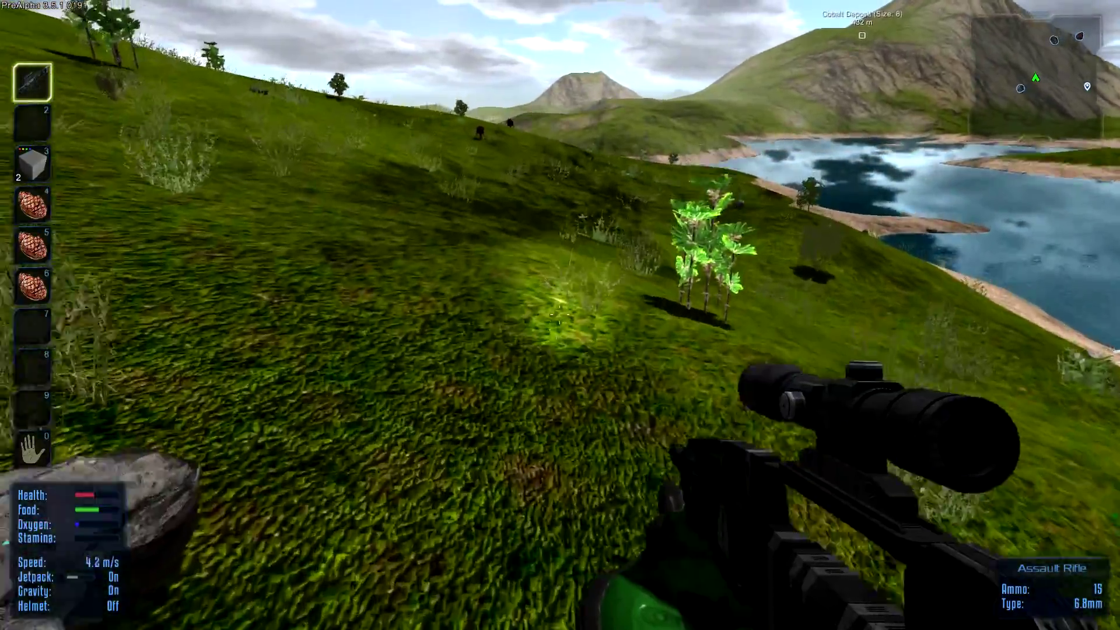
key(w)
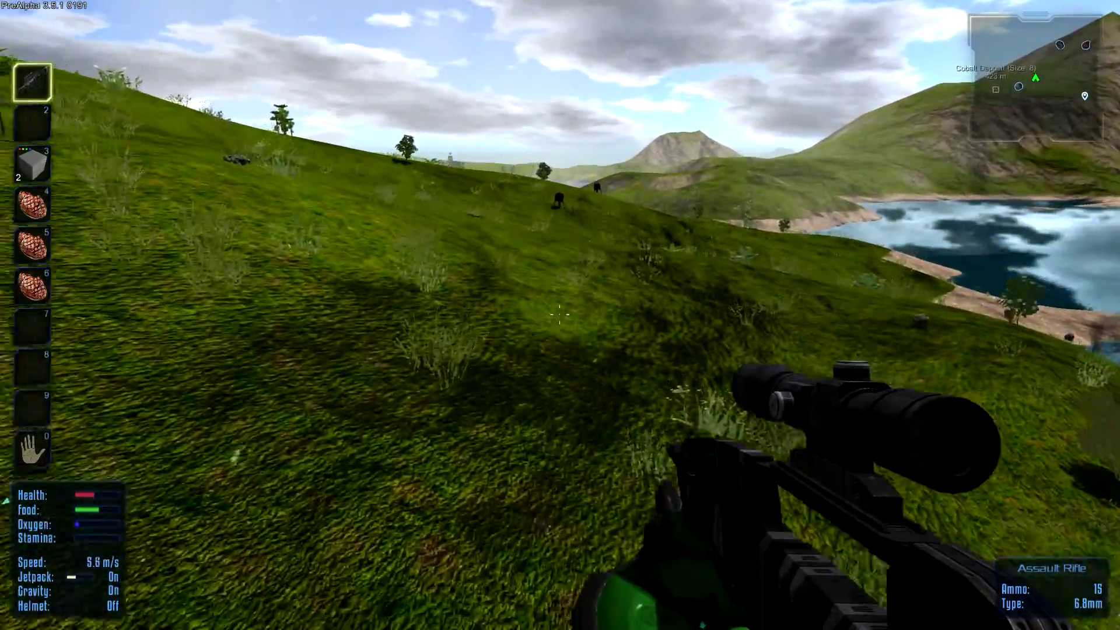
key(w)
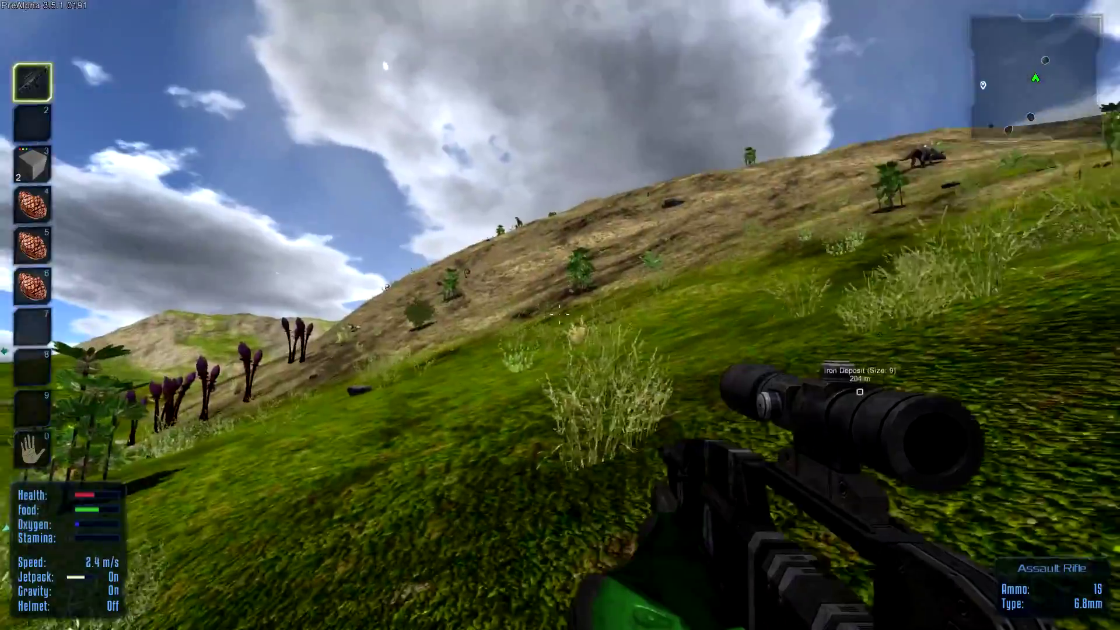
key(w)
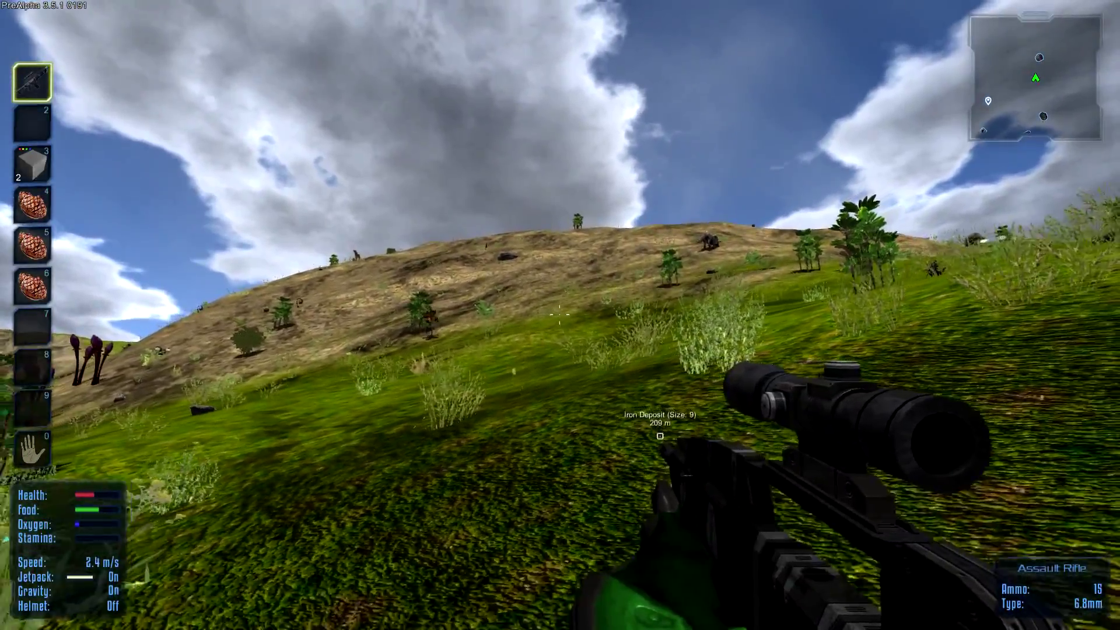
key(w)
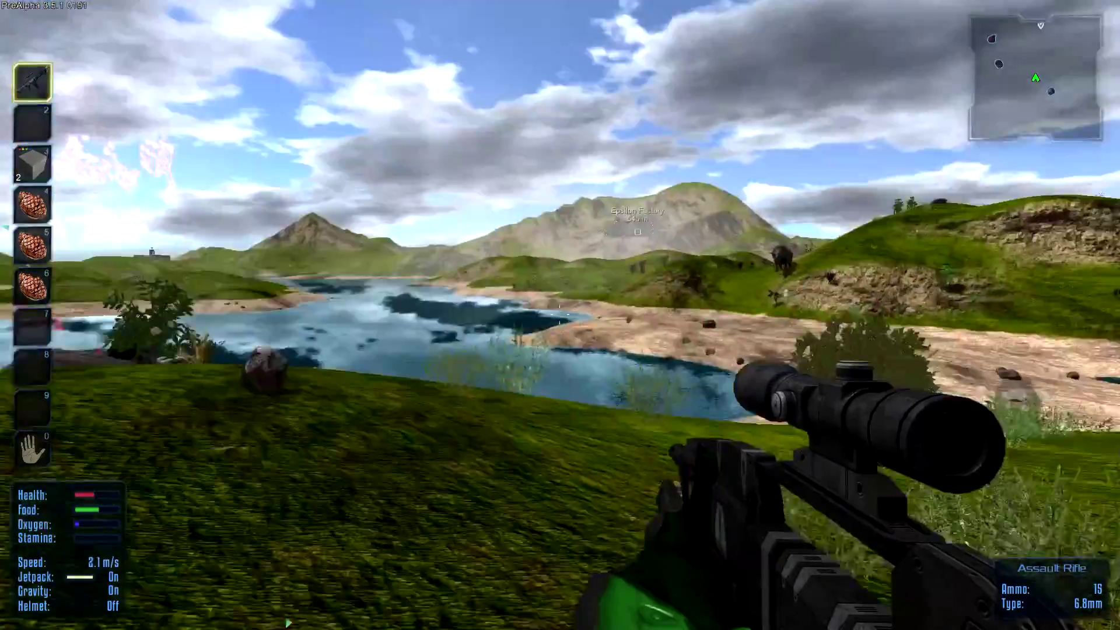
Move along the hillside toward the lake and walk past the dinosaur
key(w)
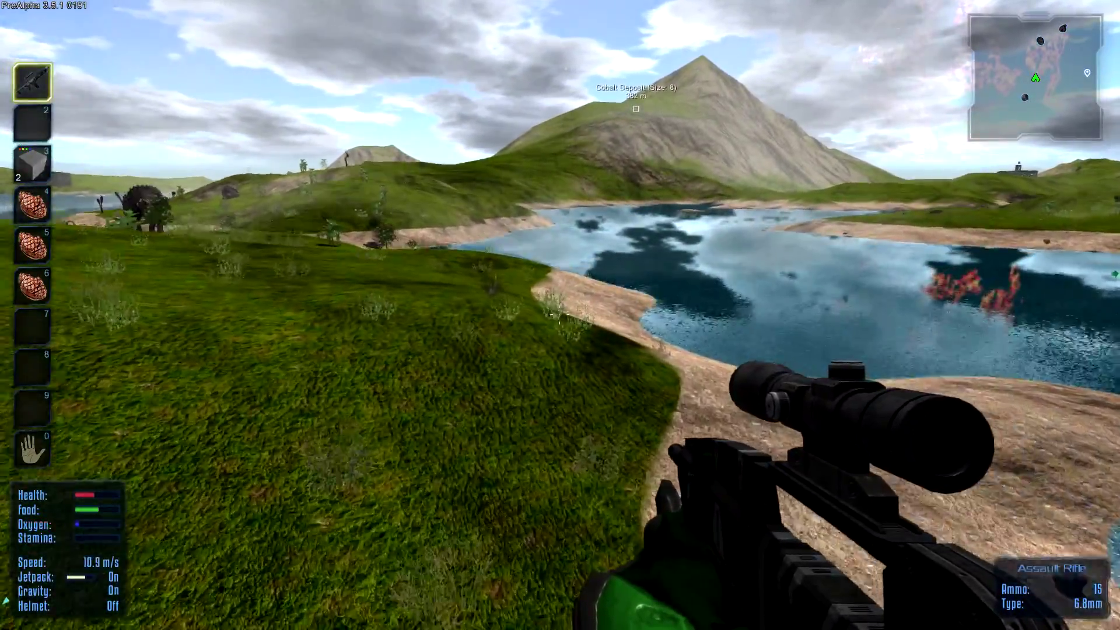
key(w)
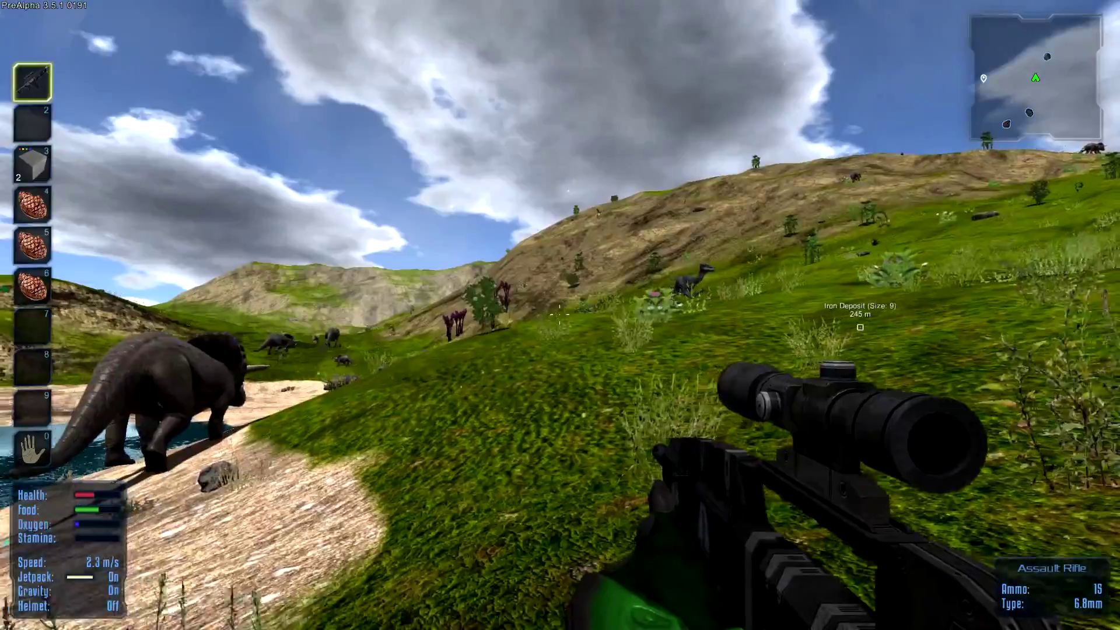
key(w)
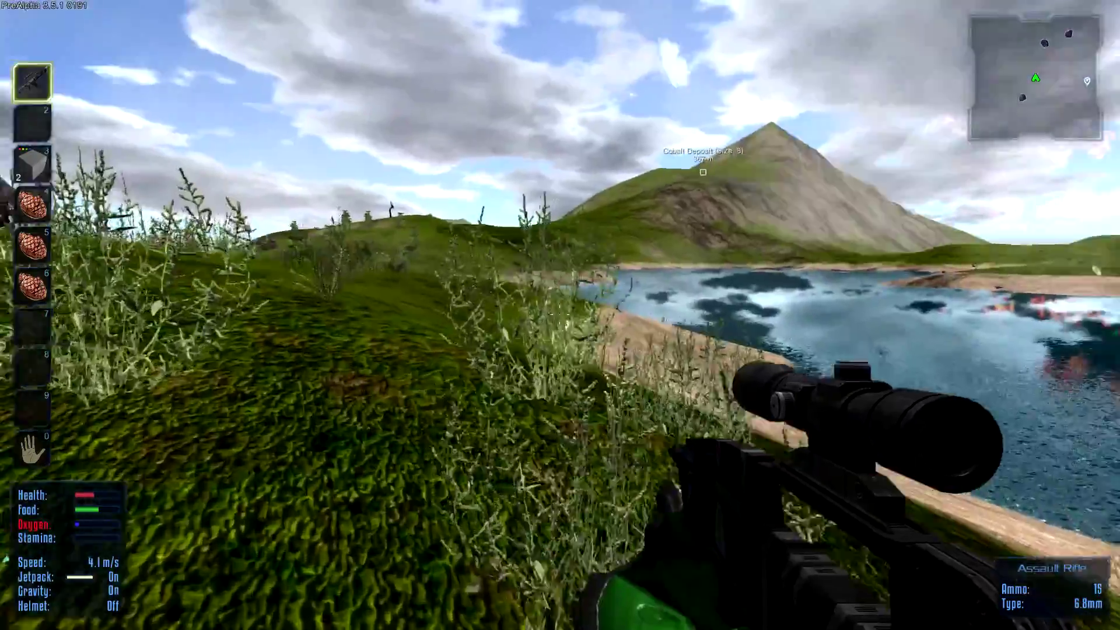
key(w)
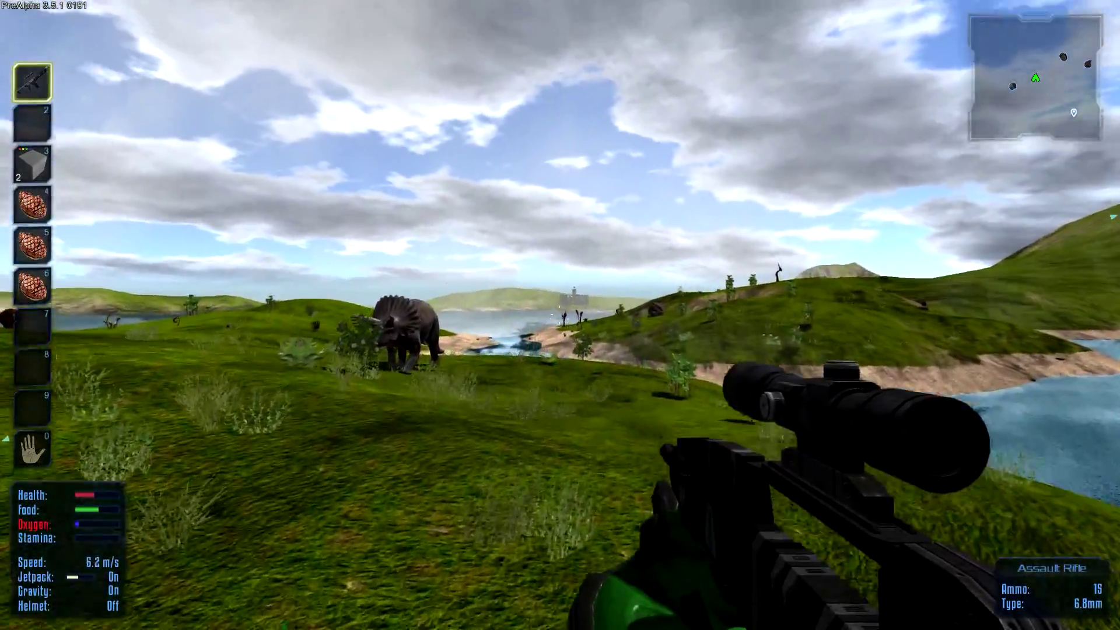
key(w)
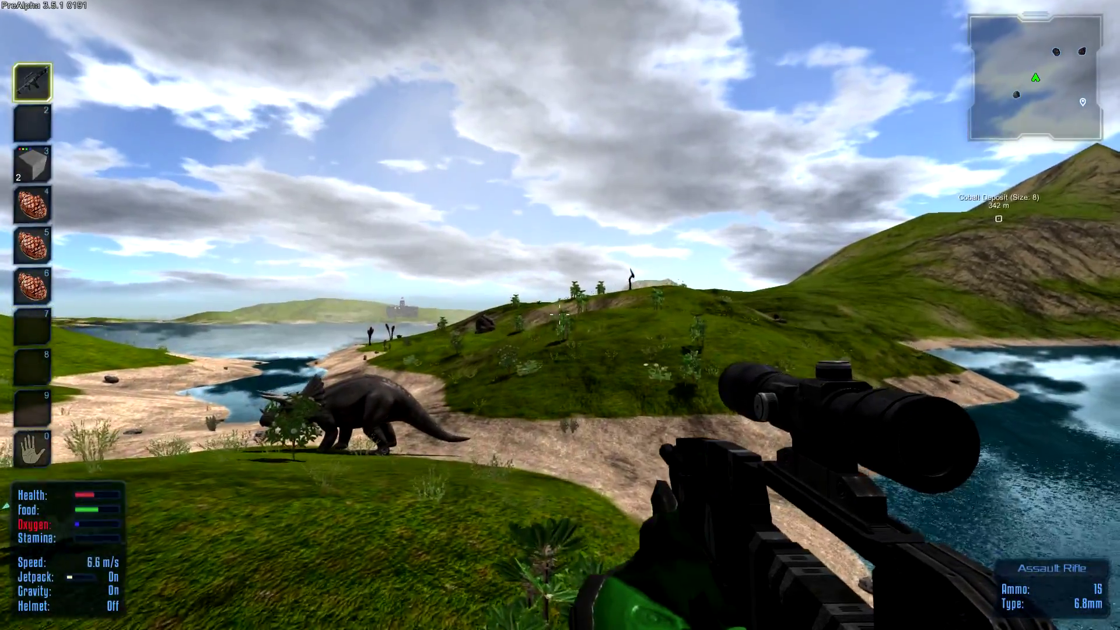
key(w)
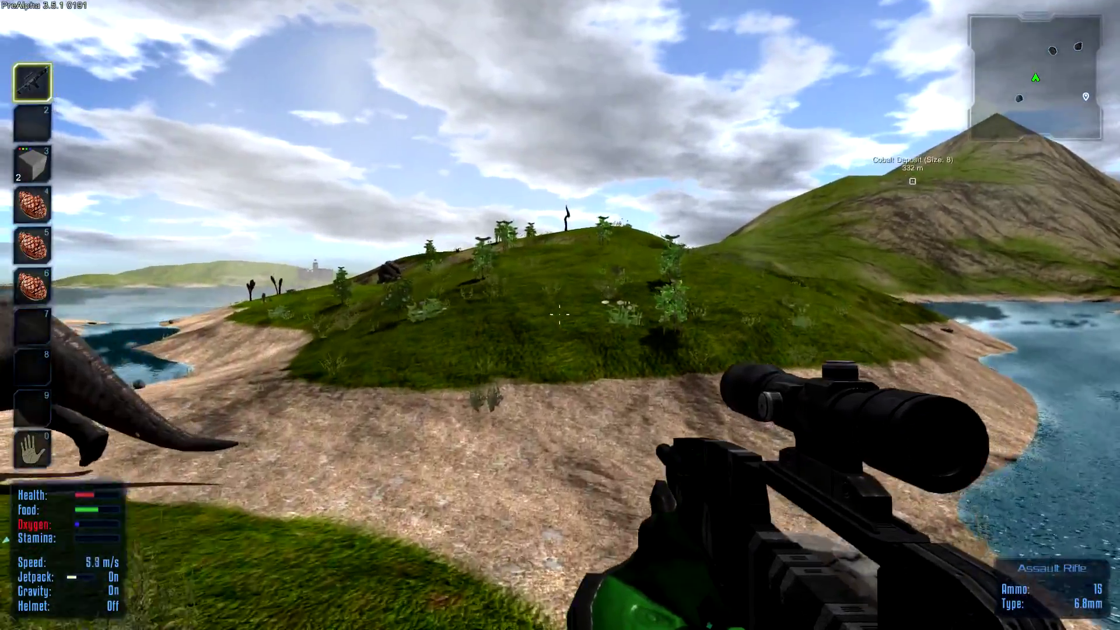
Cross the grassy hill and palm trees toward the Cobalt Deposit mountain
key(w)
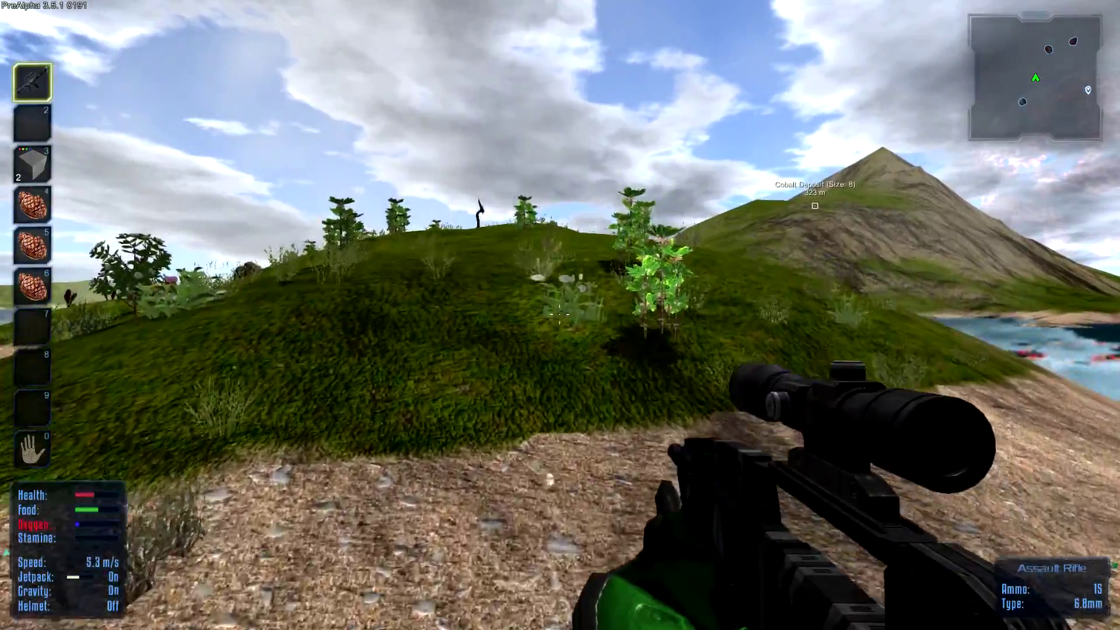
key(w)
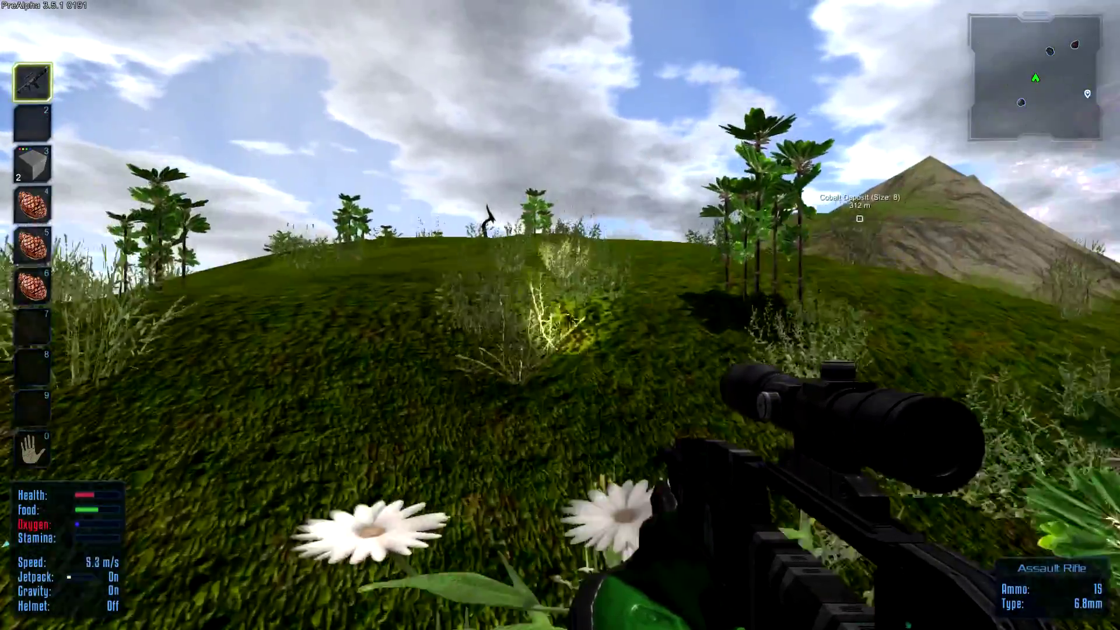
key(w)
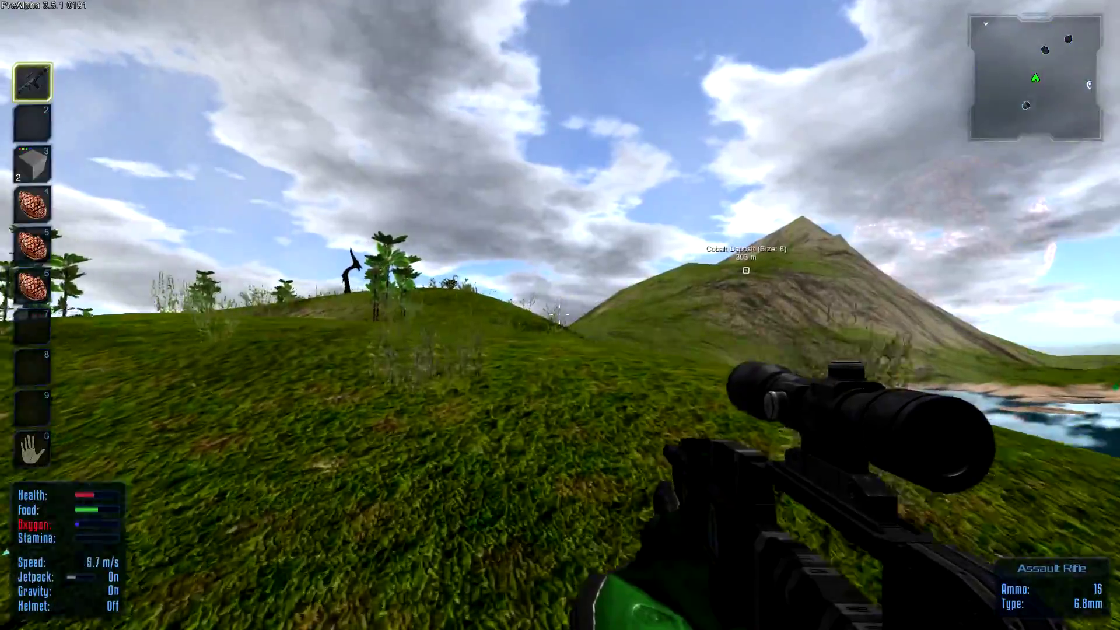
key(w)
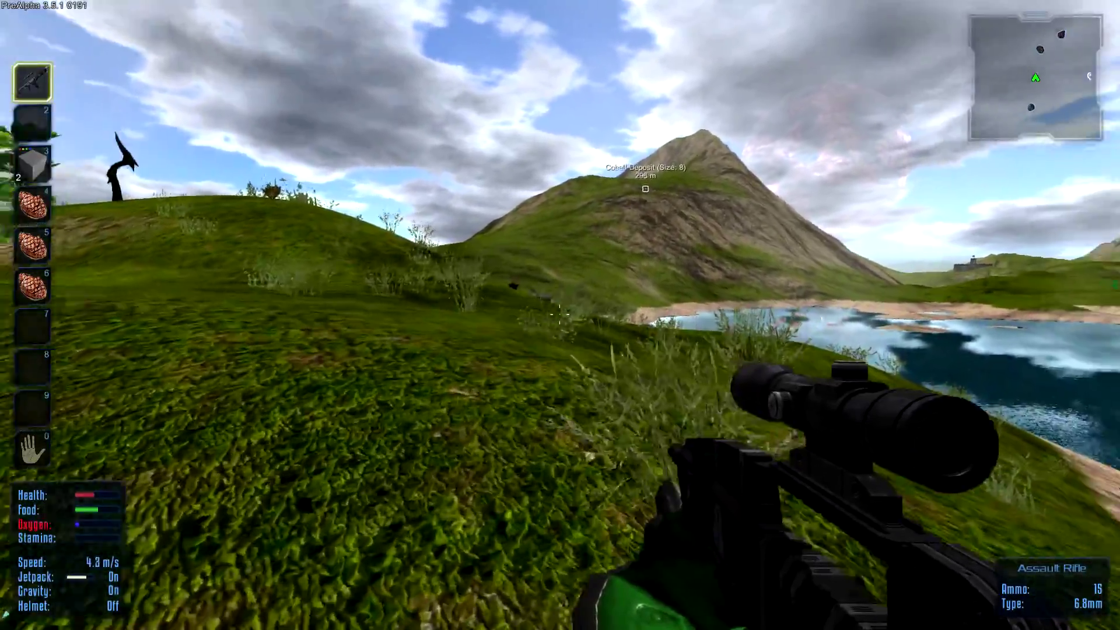
key(w)
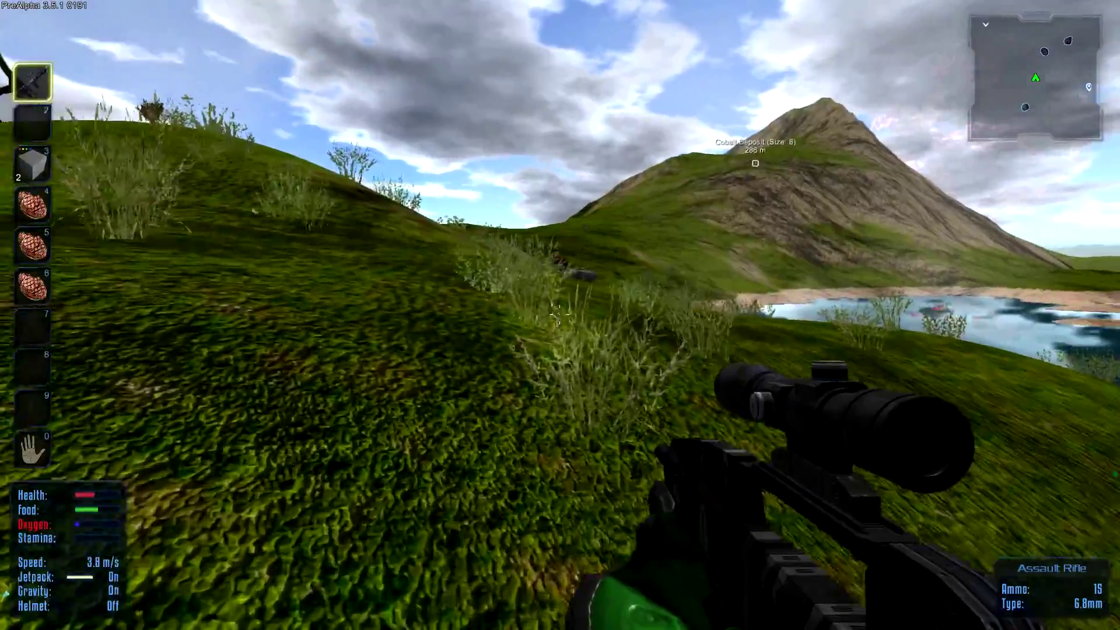
key(w)
key(w)
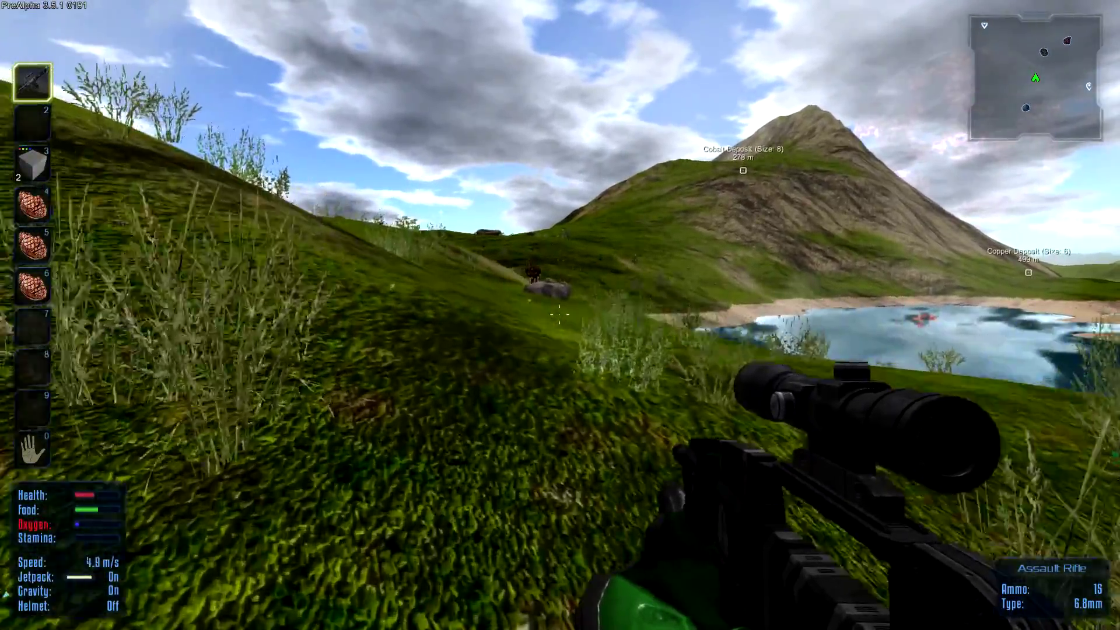
key(w)
key(w)
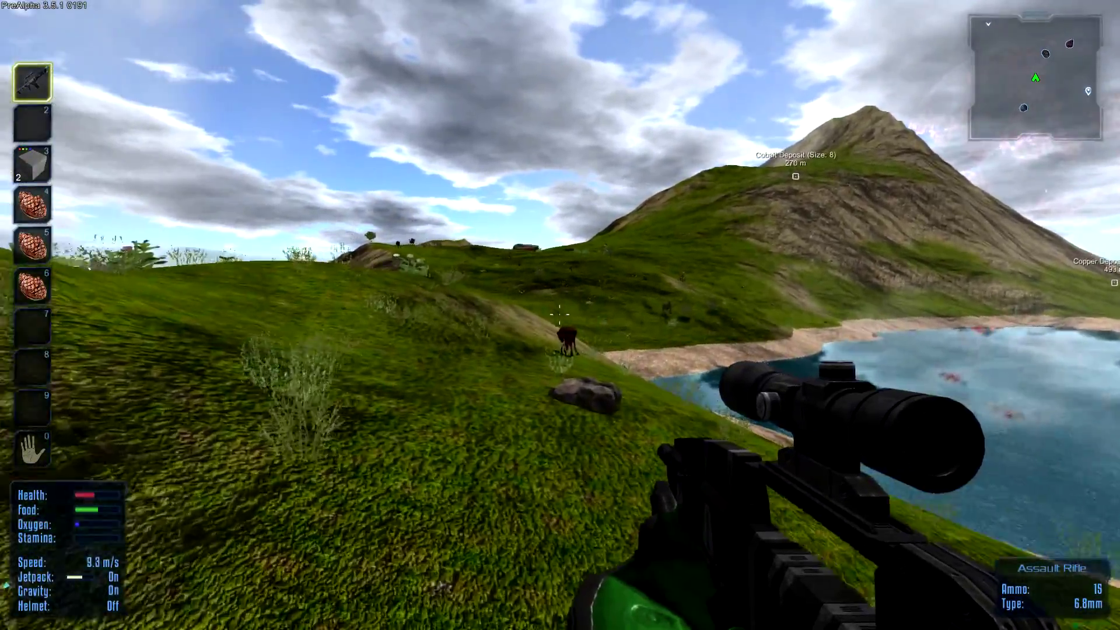
key(w)
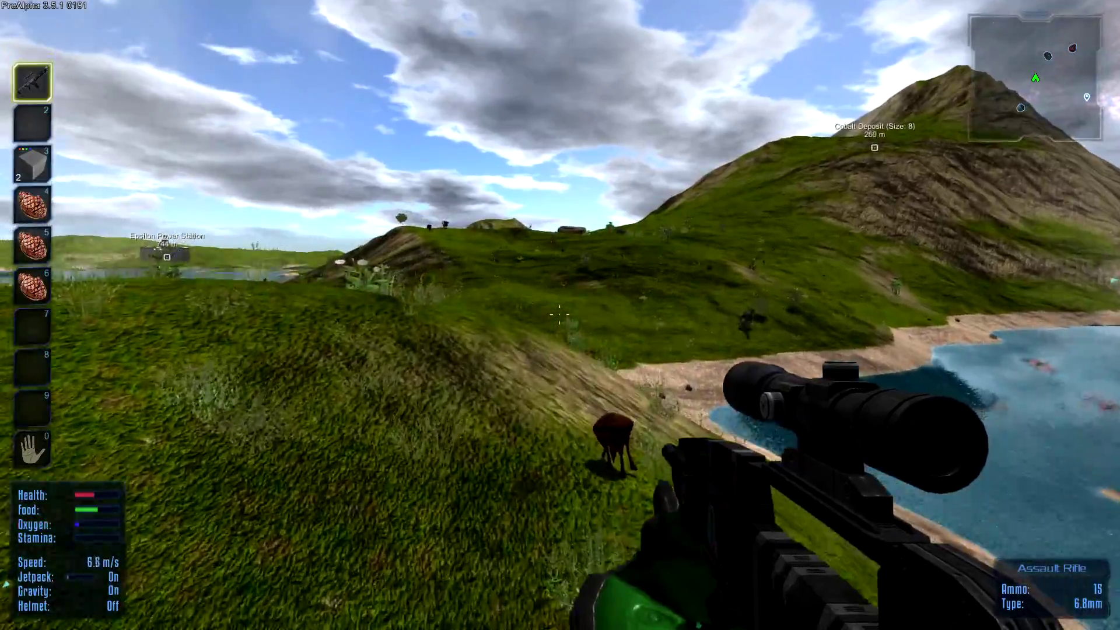
key(w)
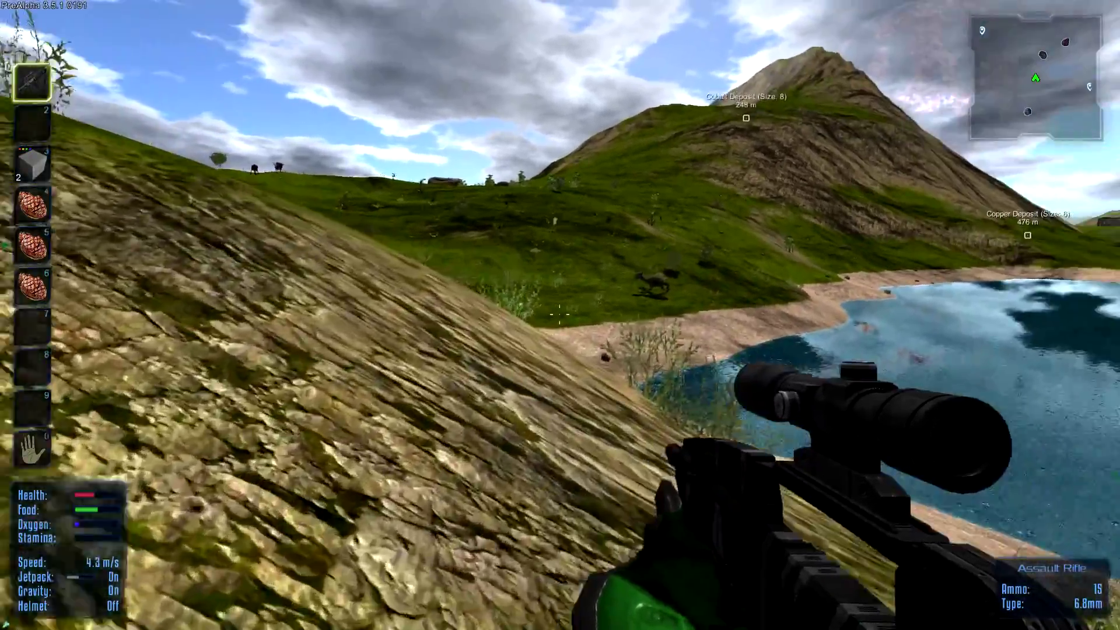
Walk along the rocky lakeside slope toward the mountain
key(w)
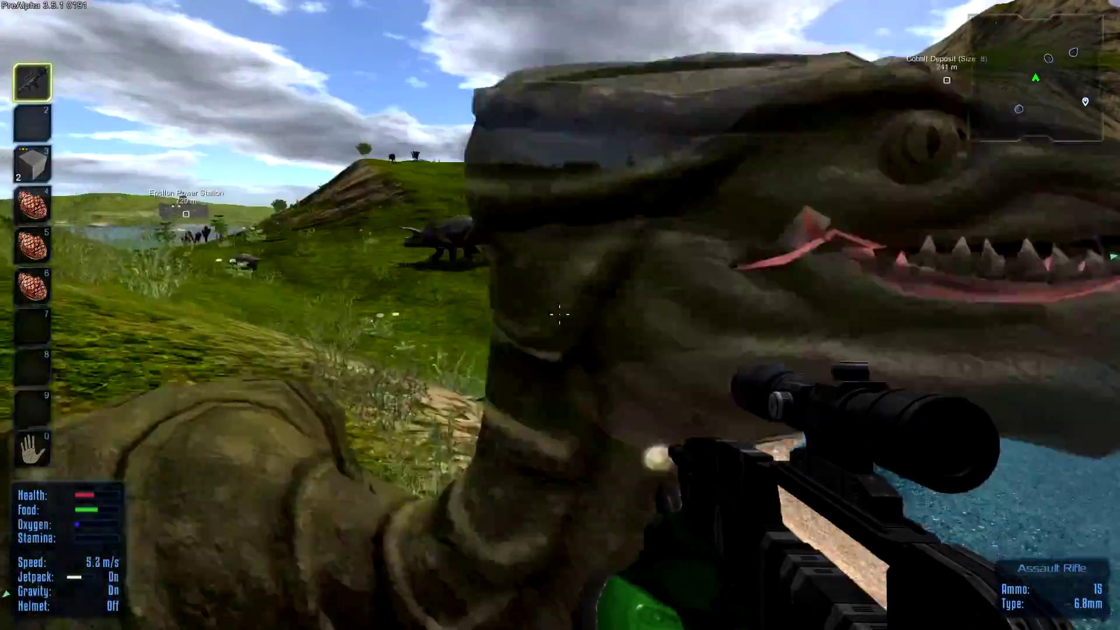
key(w)
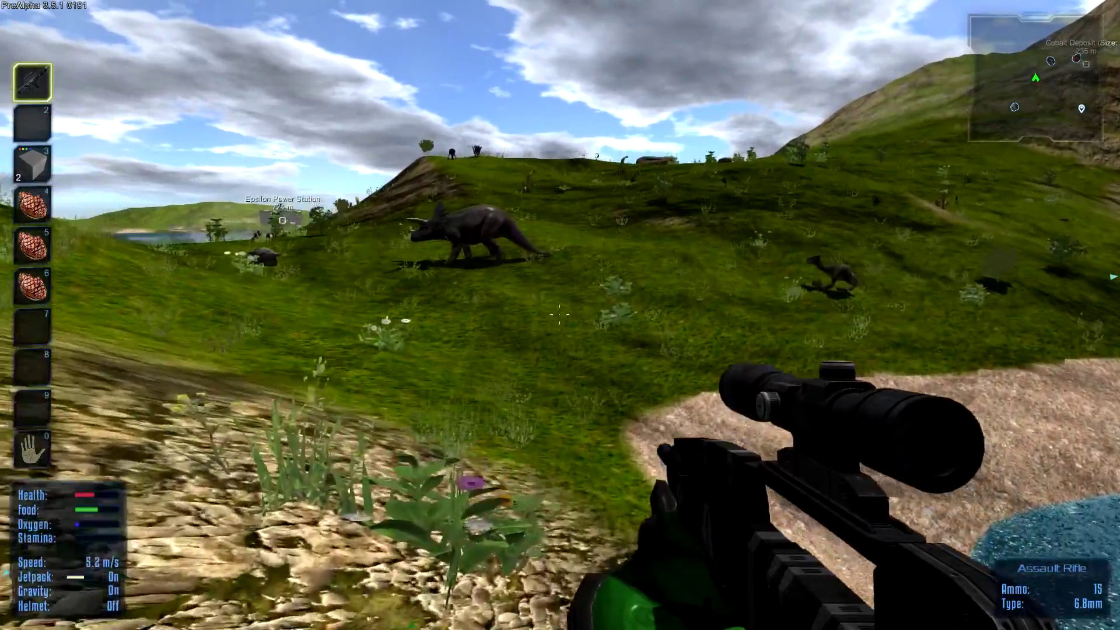
key(w)
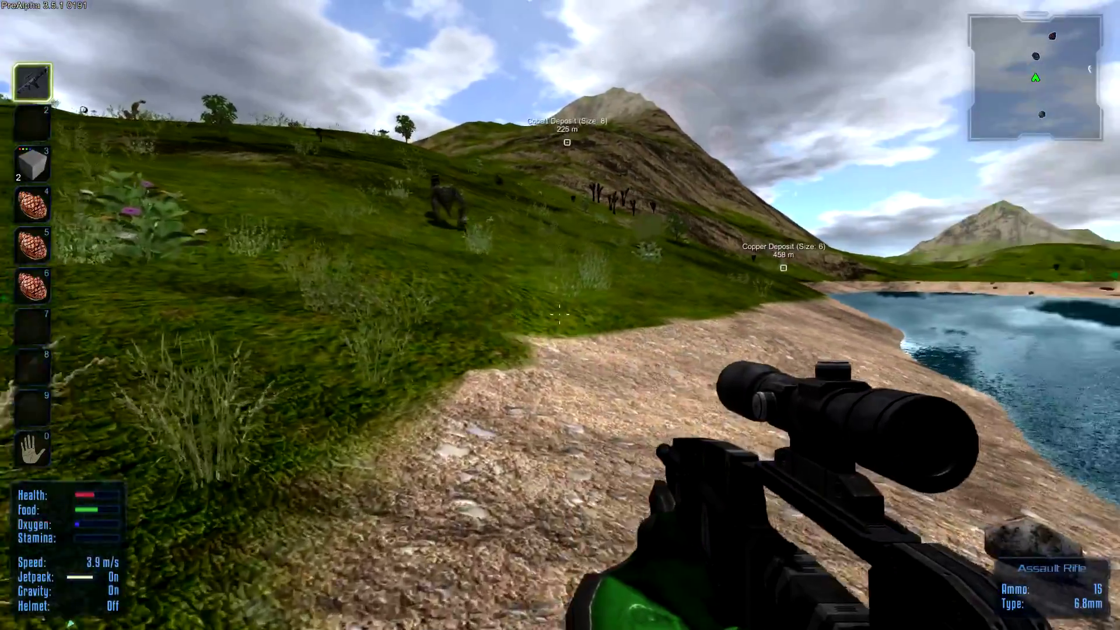
key(w)
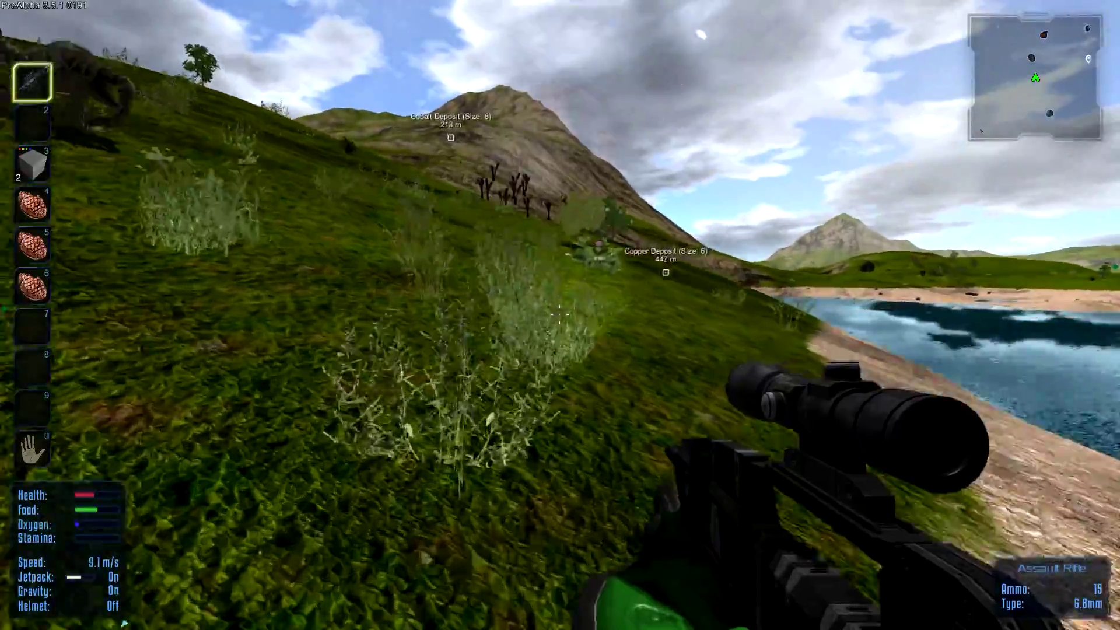
key(w)
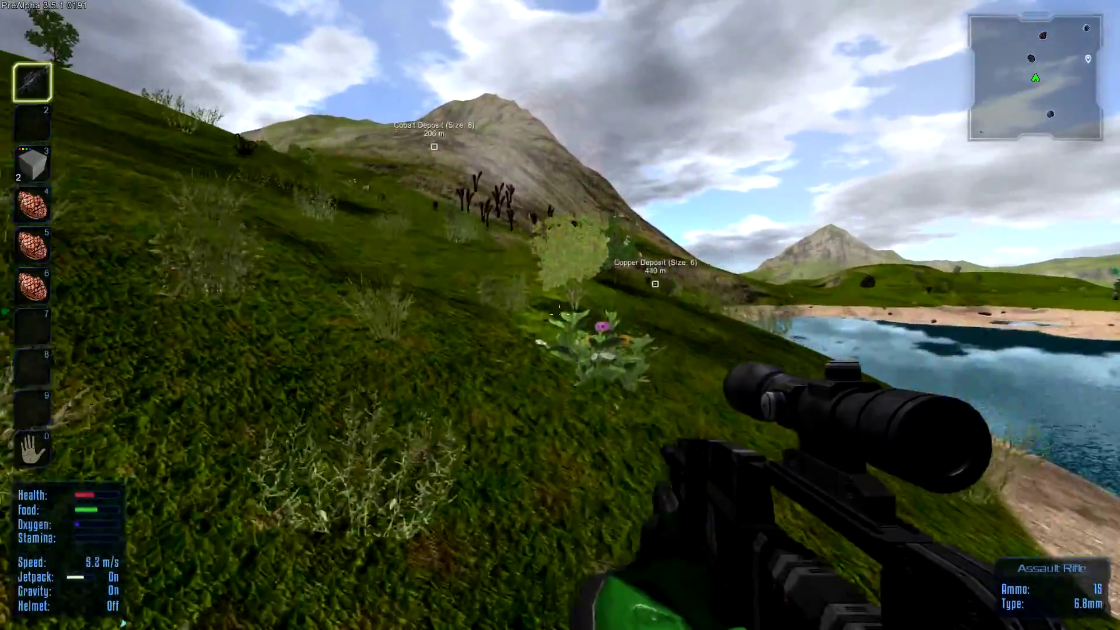
key(w)
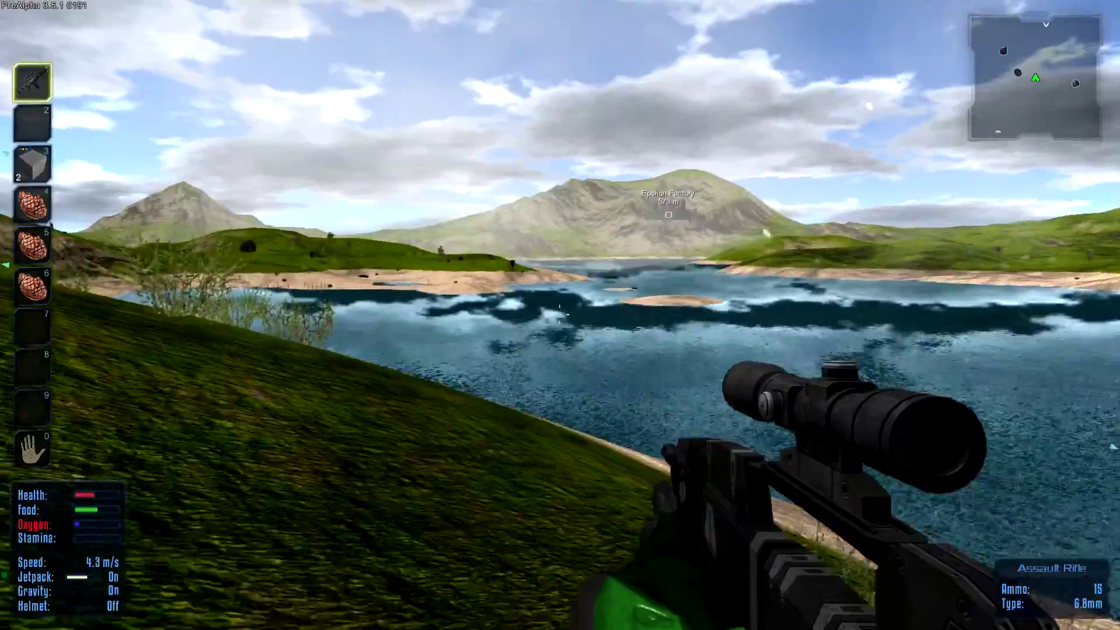
key(w)
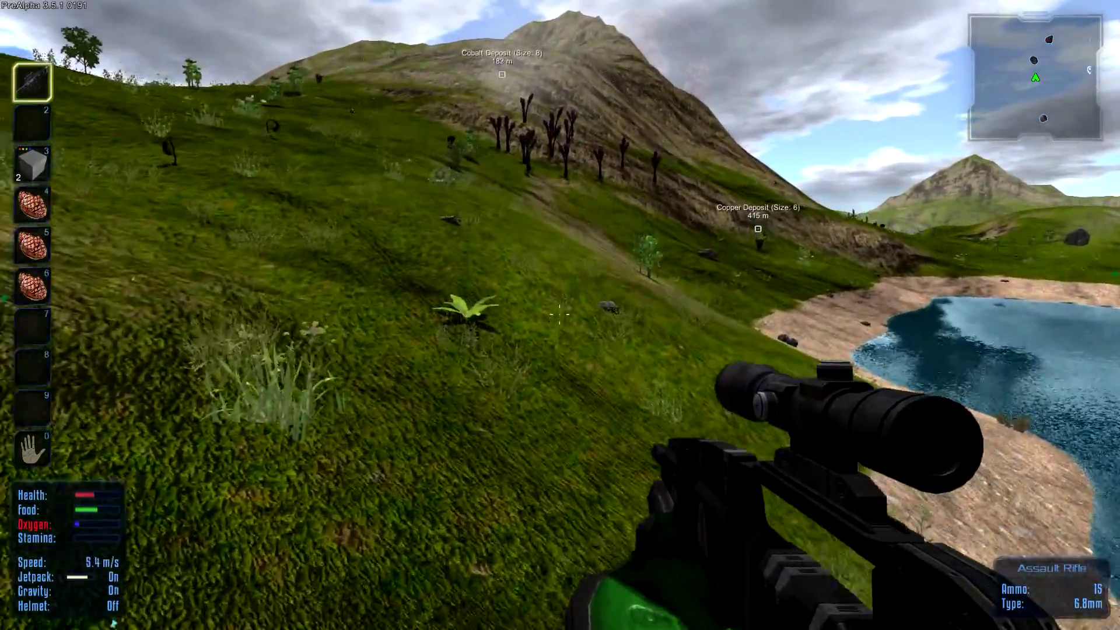
Climb the grassy hillside through the purple plants toward the Cobalt Deposit
key(w)
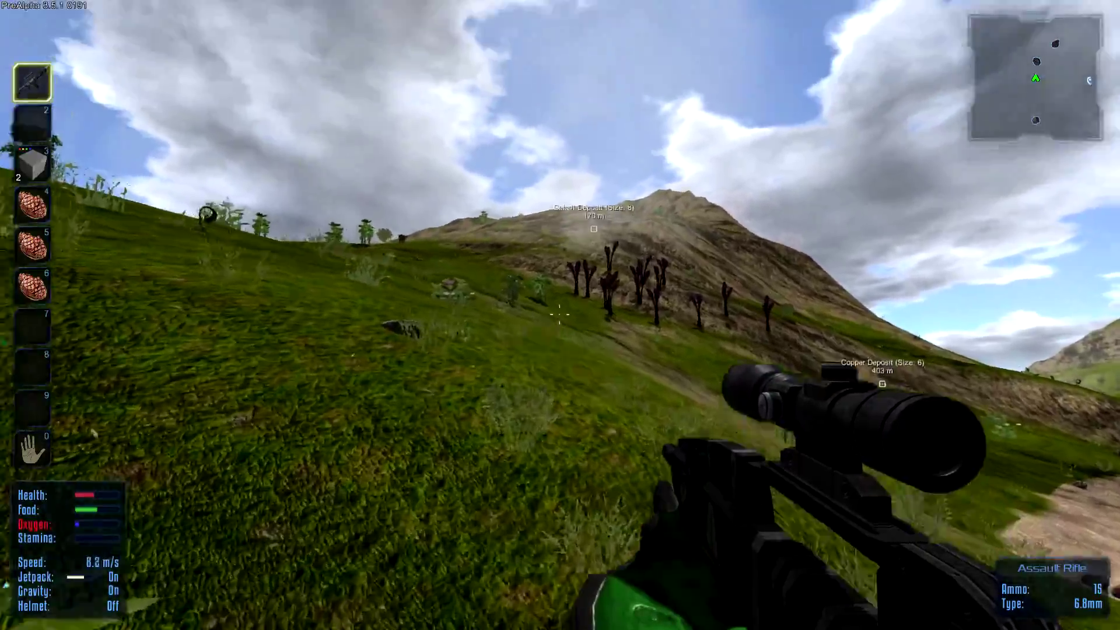
key(w)
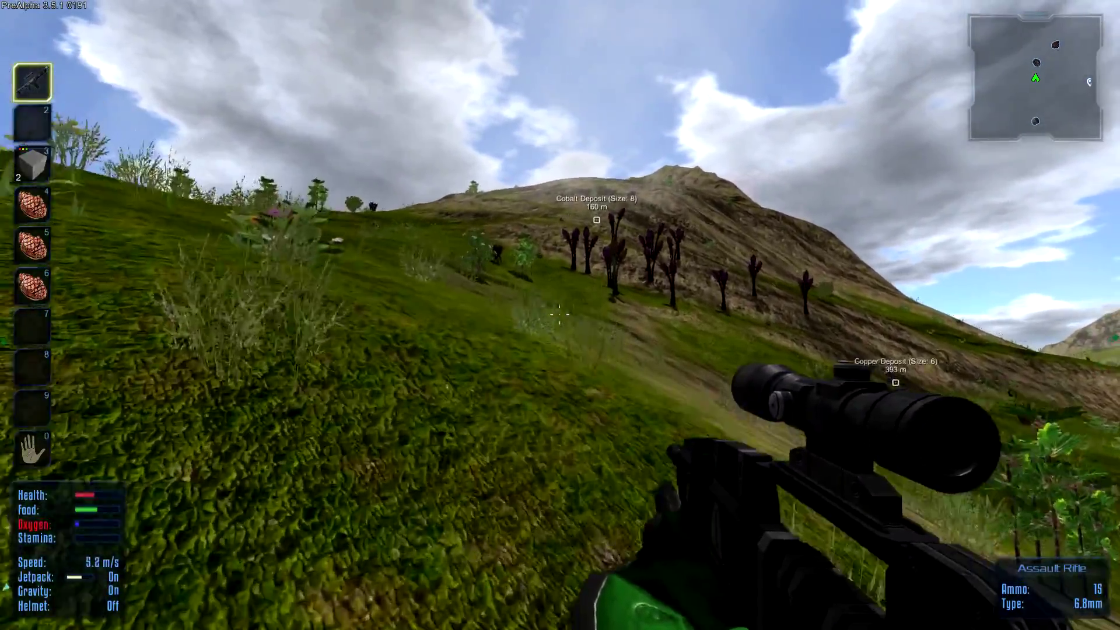
key(w)
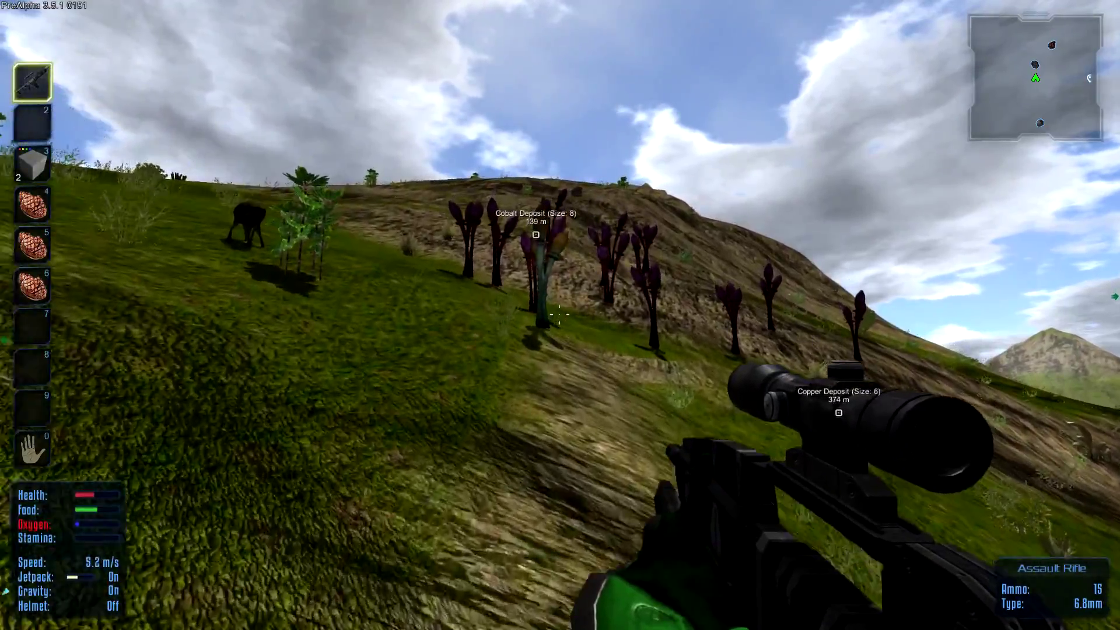
key(w)
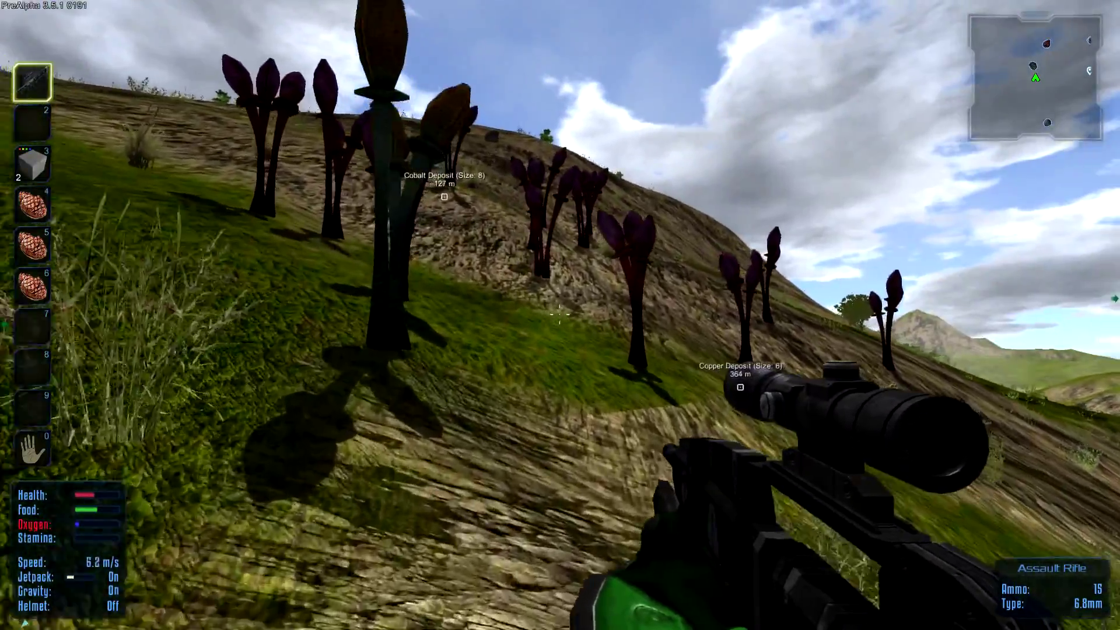
key(w)
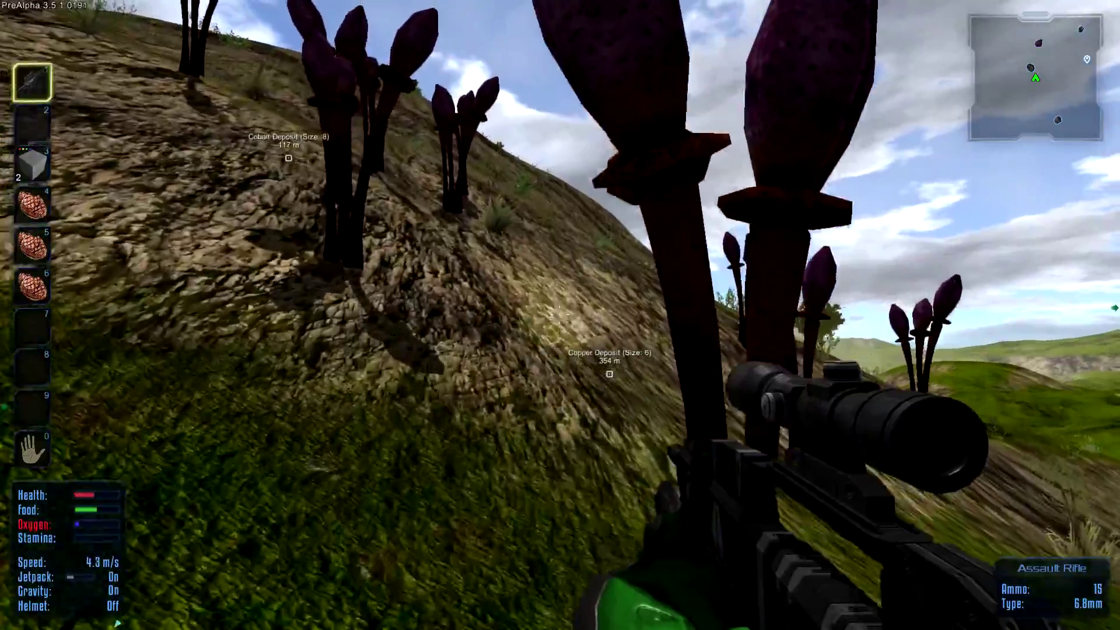
Traverse the rocky slope above the lake toward the Copper Deposit
key(w)
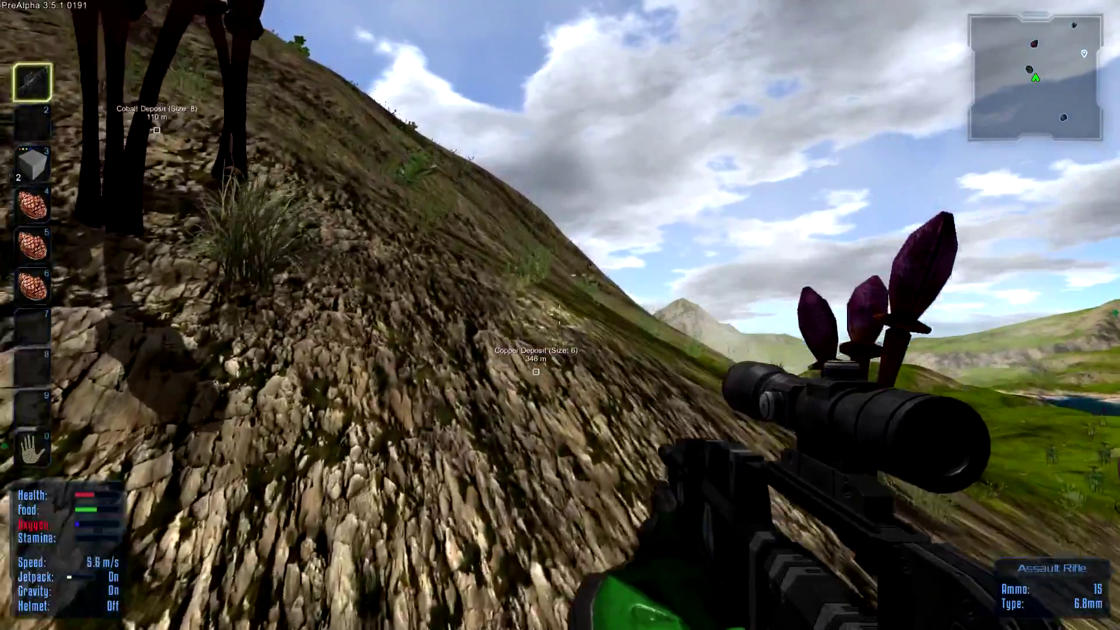
key(w)
key(w)
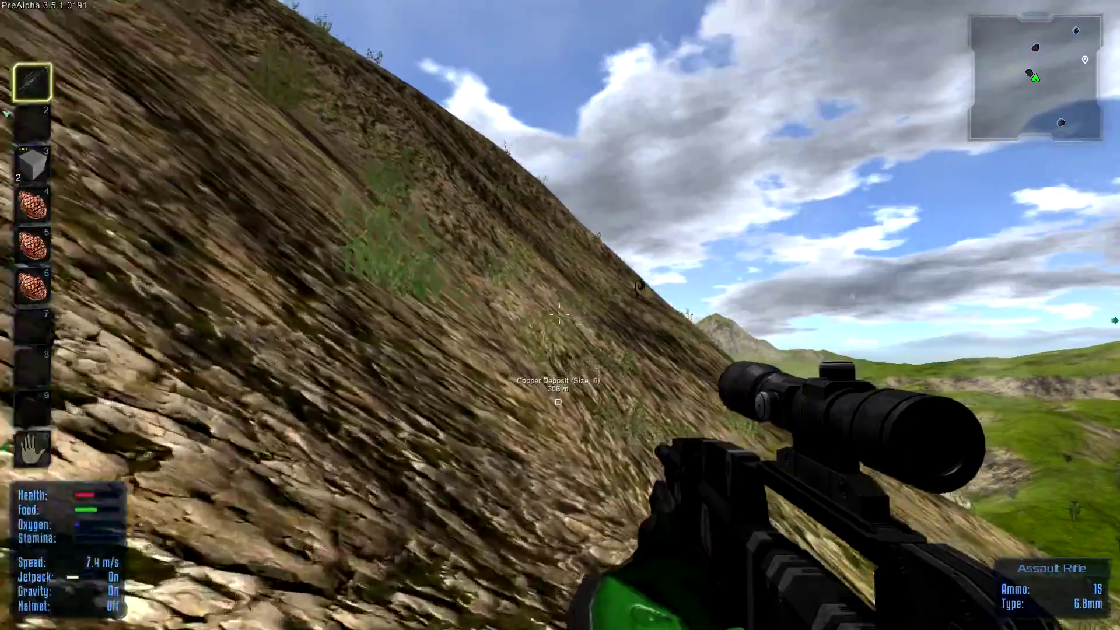
key(w)
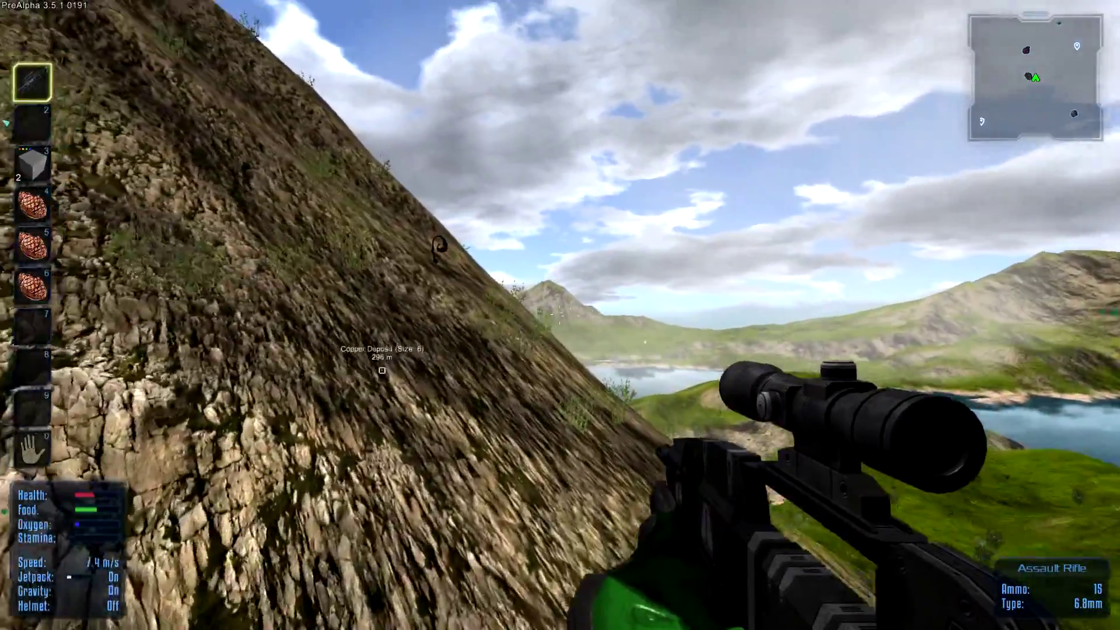
key(w)
key(w)
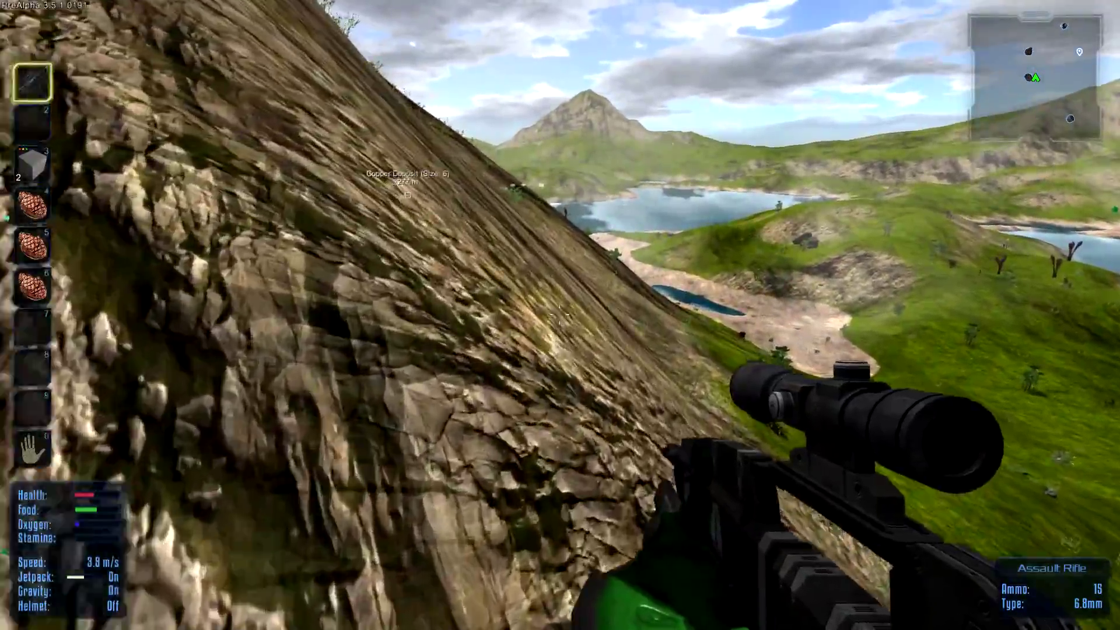
key(w)
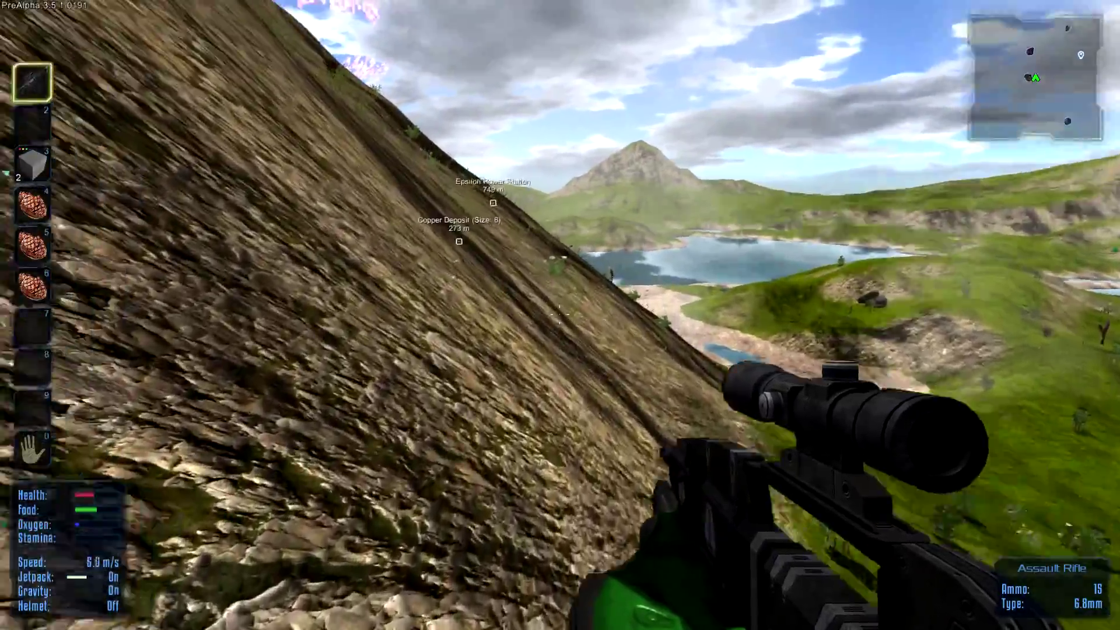
key(w)
key(w)
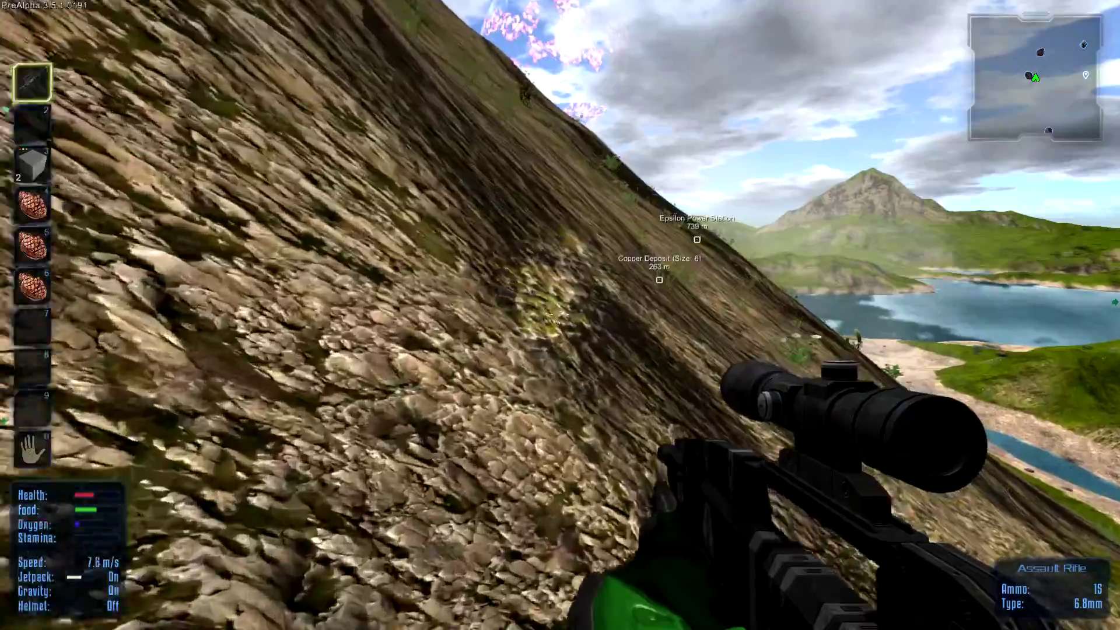
key(w)
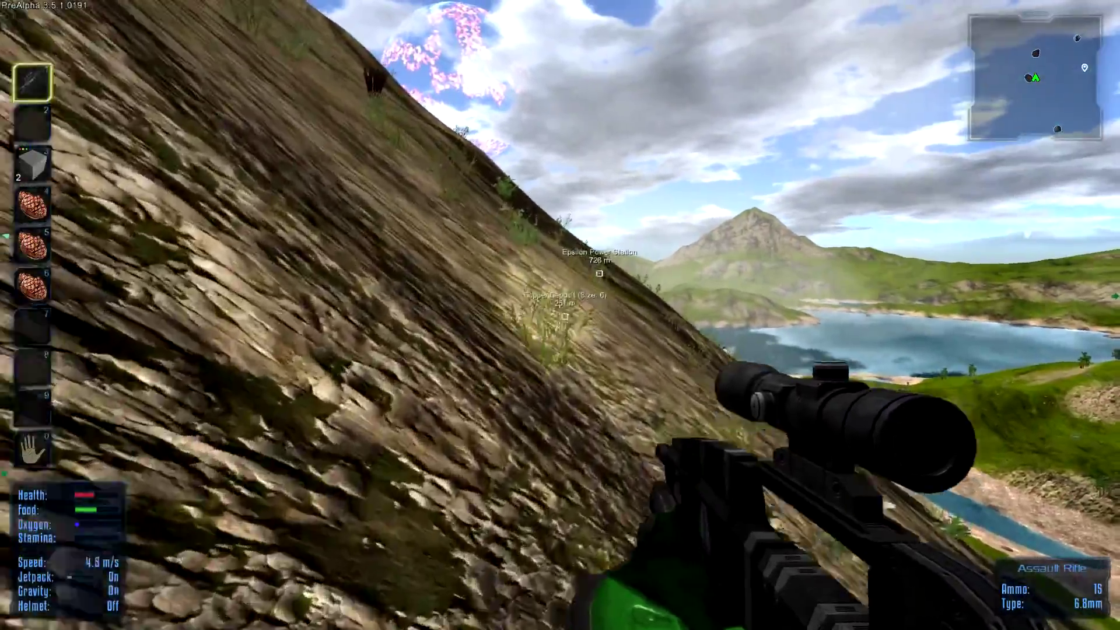
Continue along the hillside, then check the planet map and close it
key(w)
key(w)
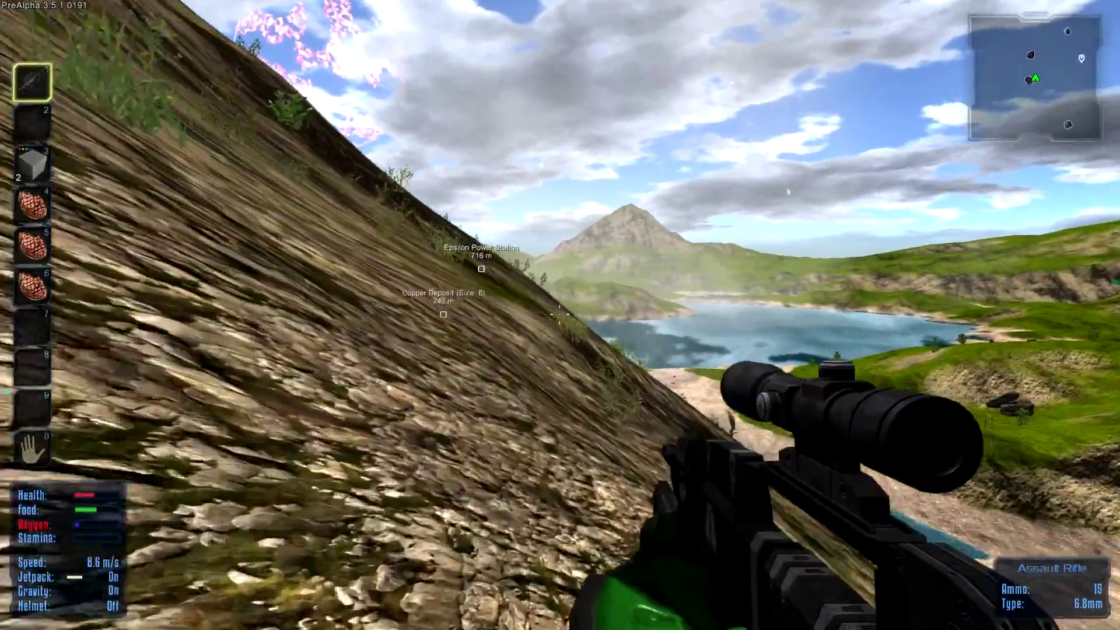
key(w)
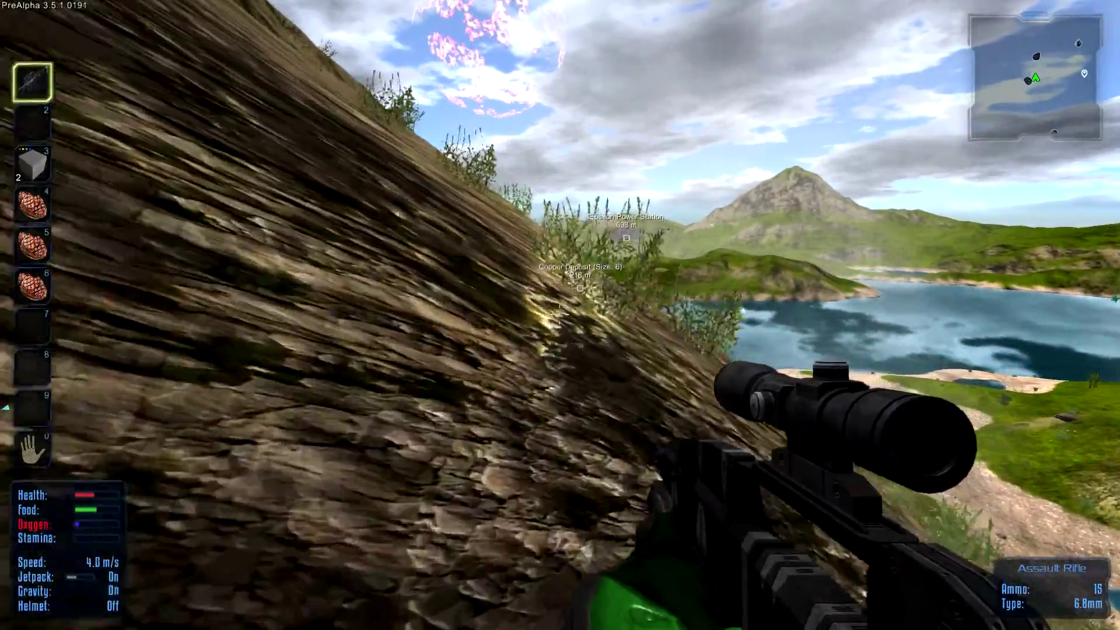
key(w)
key(w)
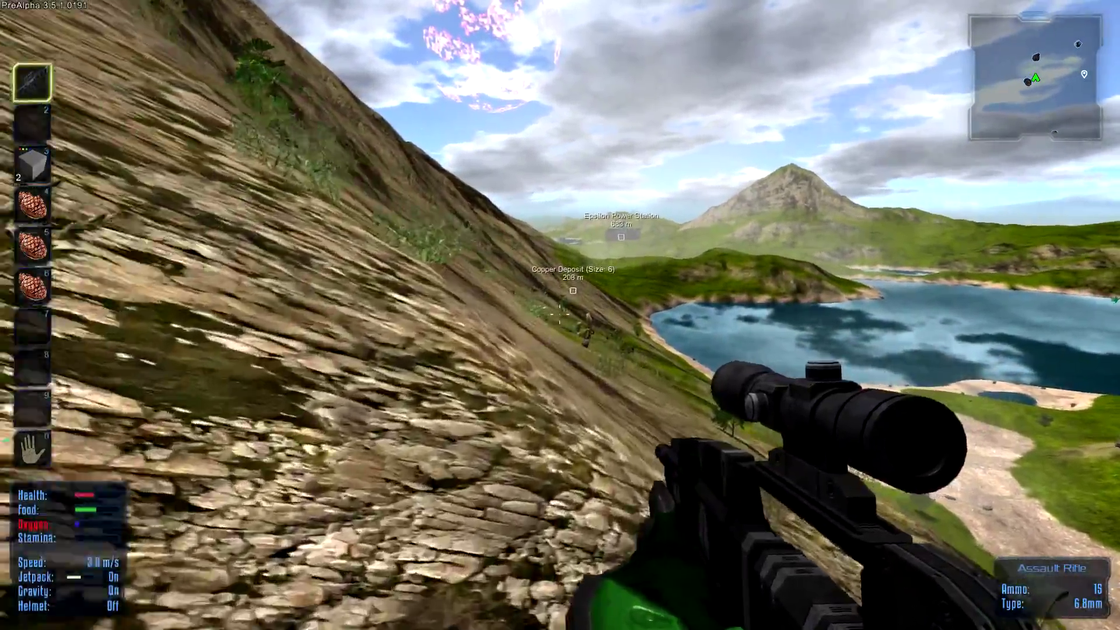
key(w)
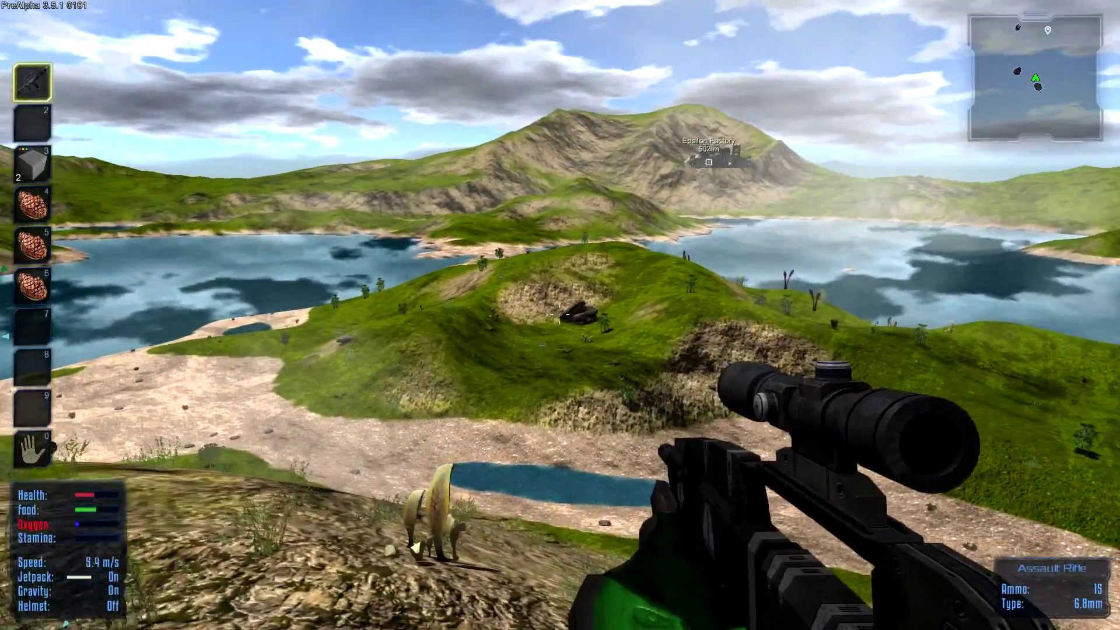
key(w)
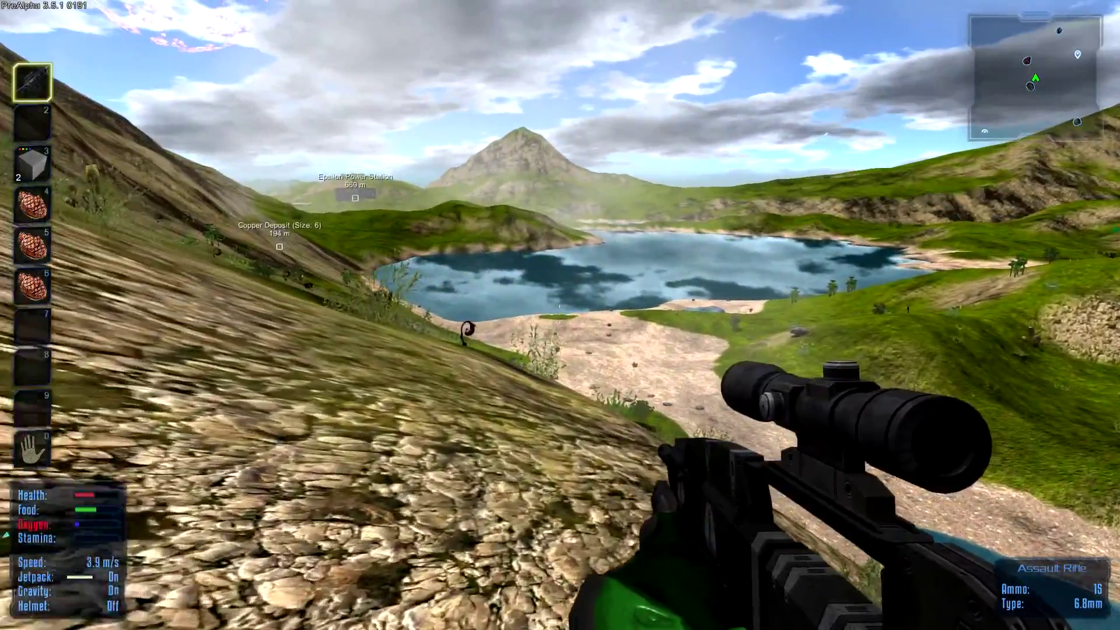
key(w)
key(m)
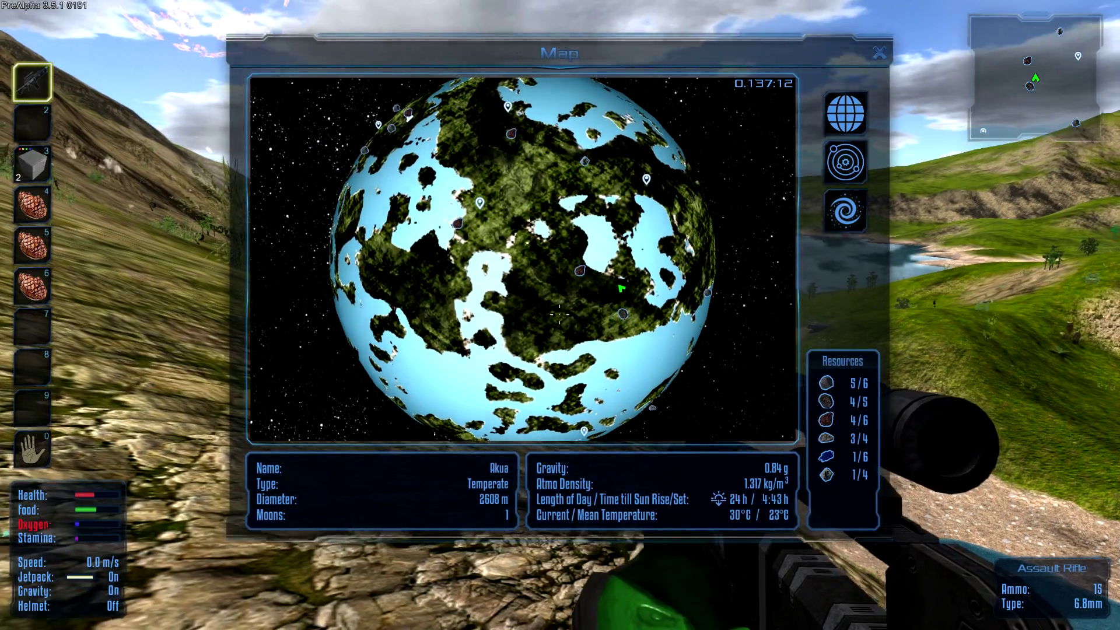
key(m)
Descend to the beach and climb the grassy hill beyond it
key(w)
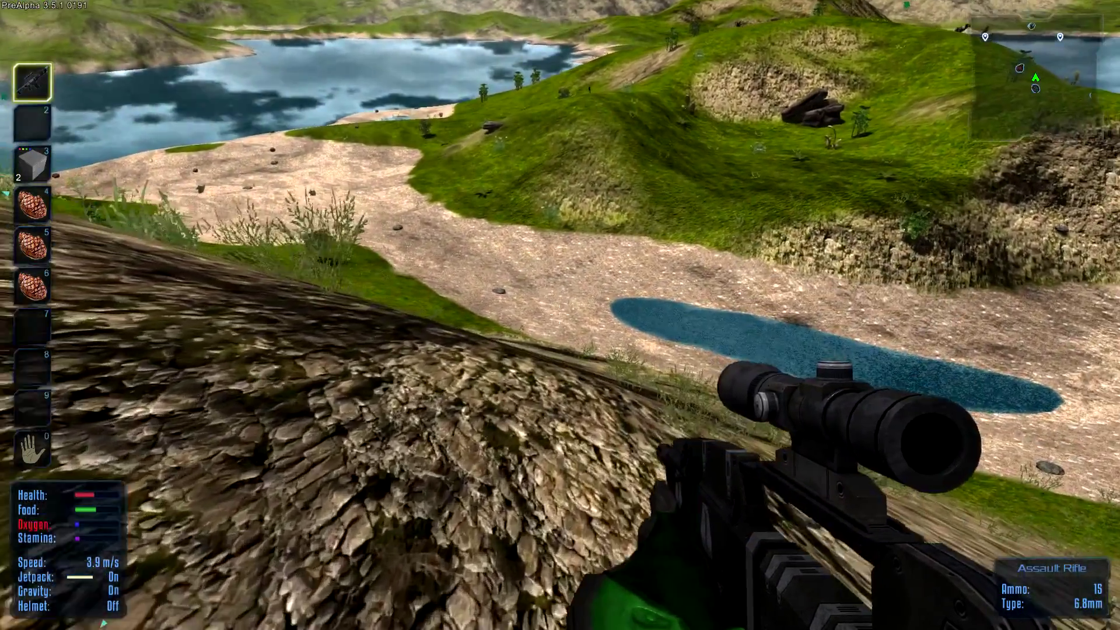
key(w)
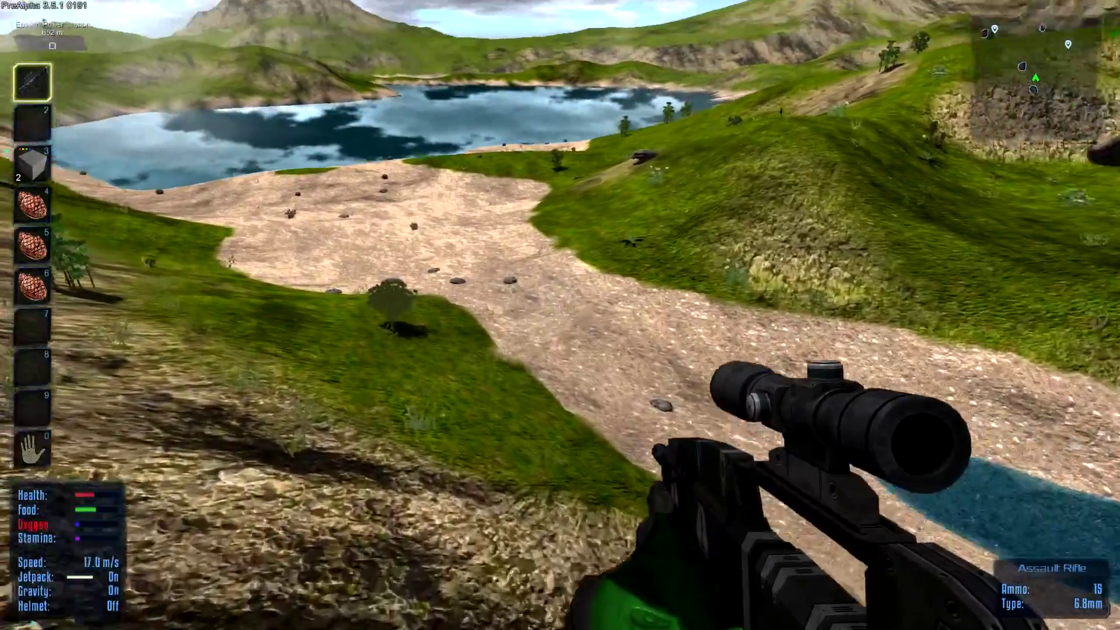
key(w)
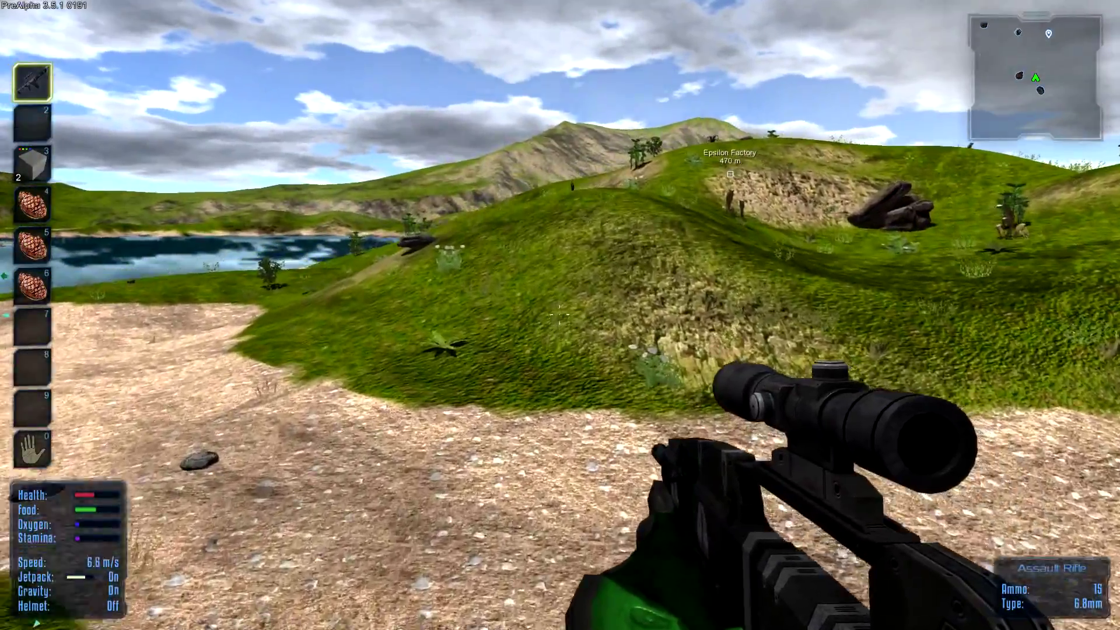
key(w)
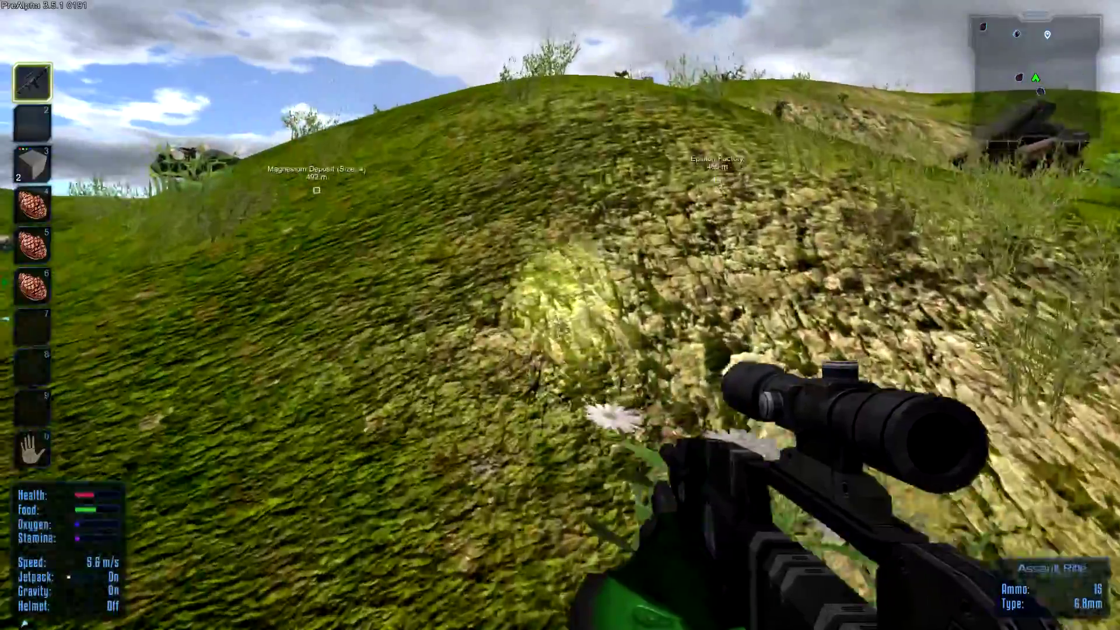
key(w)
key(w)
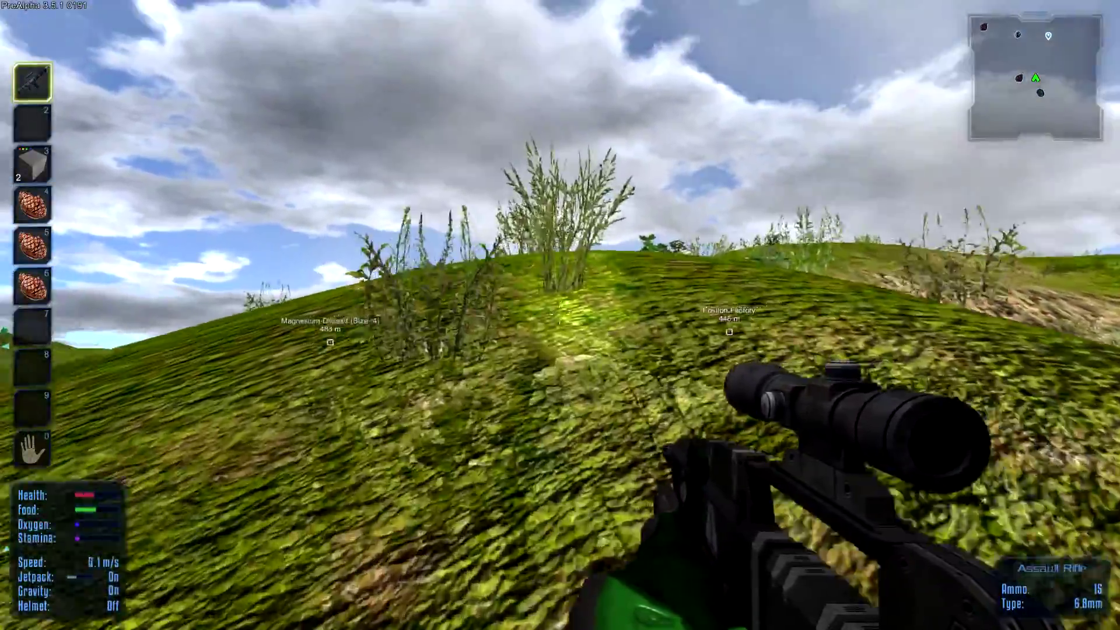
key(w)
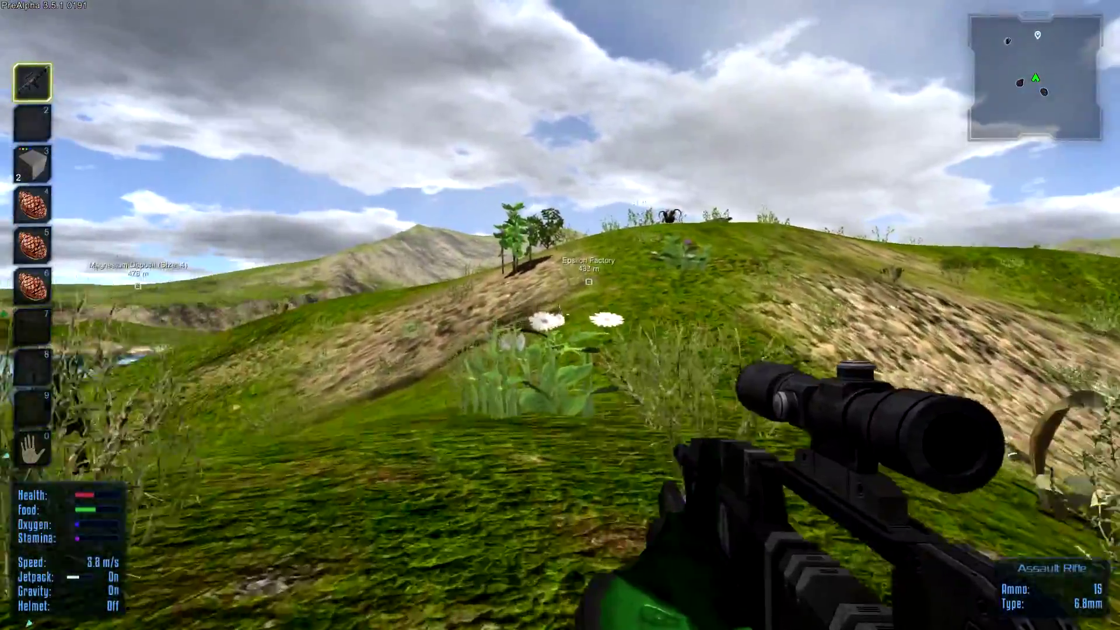
key(w)
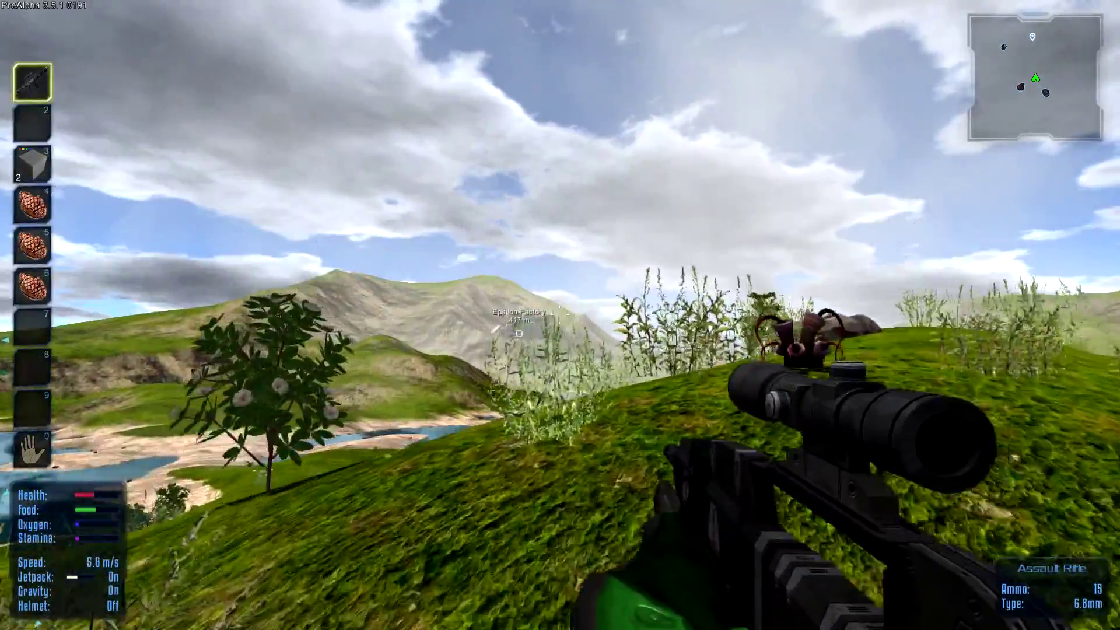
Head toward Epsilon Factory past the dinosaurs on the lakeshore
key(w)
key(w)
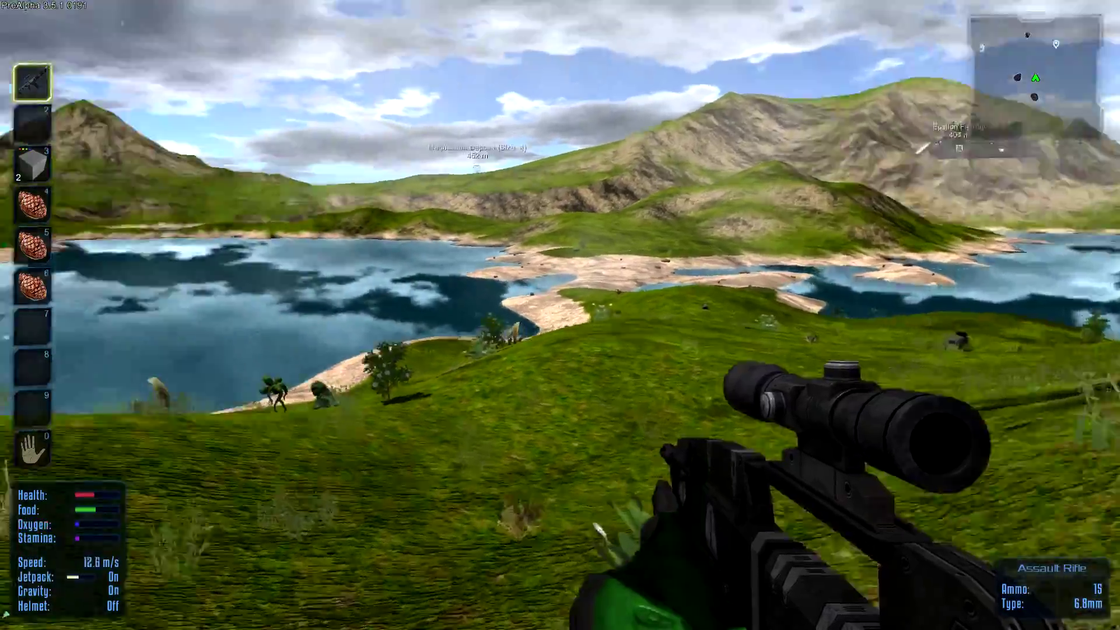
key(w)
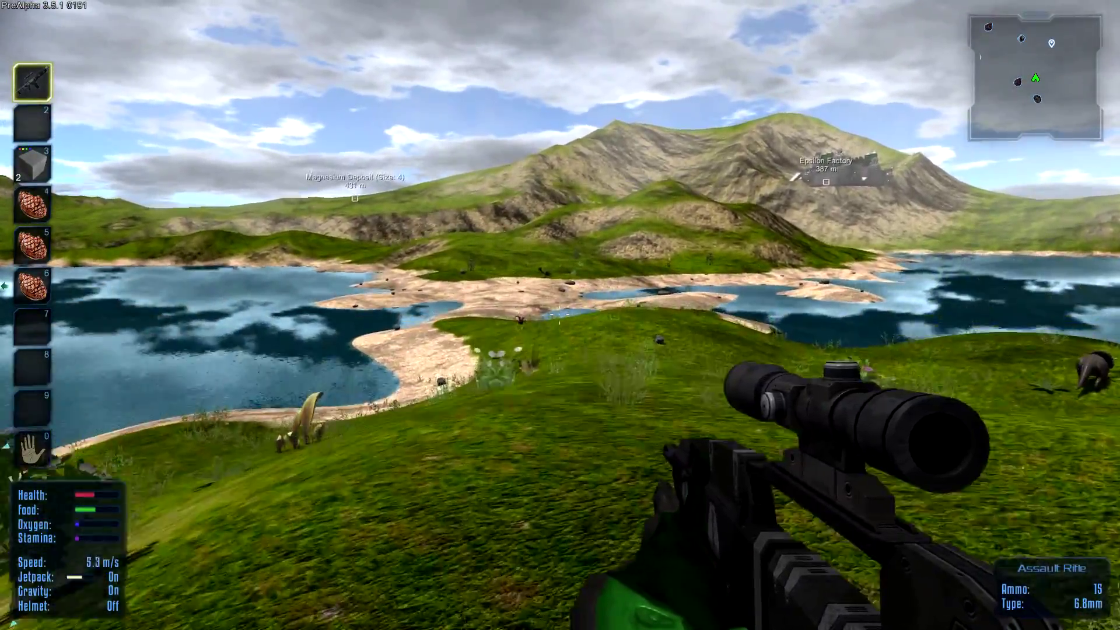
key(w)
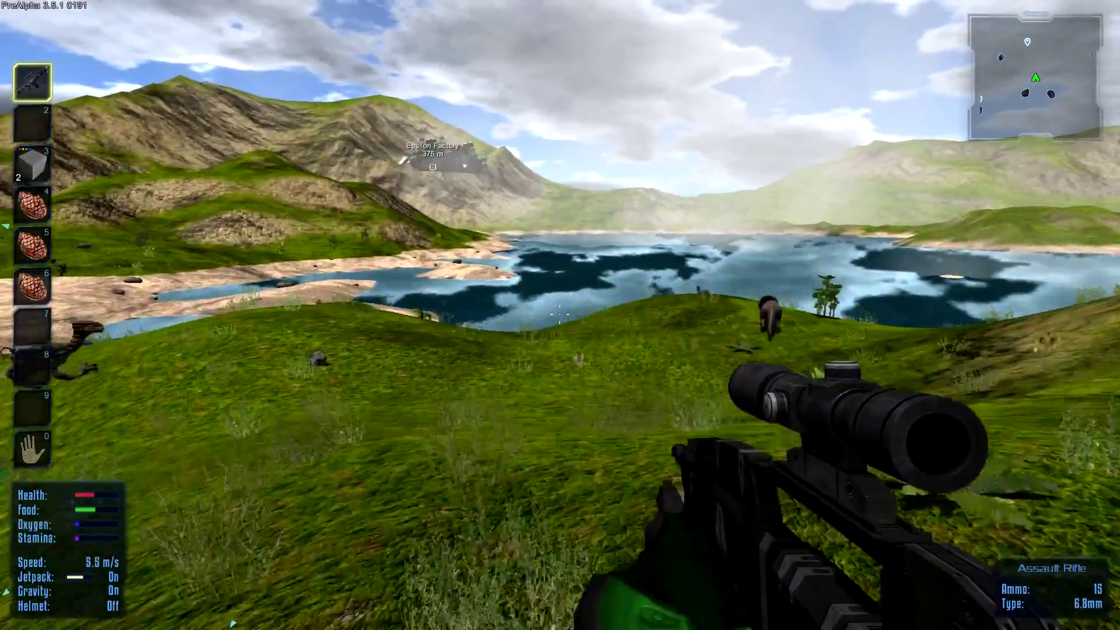
key(w)
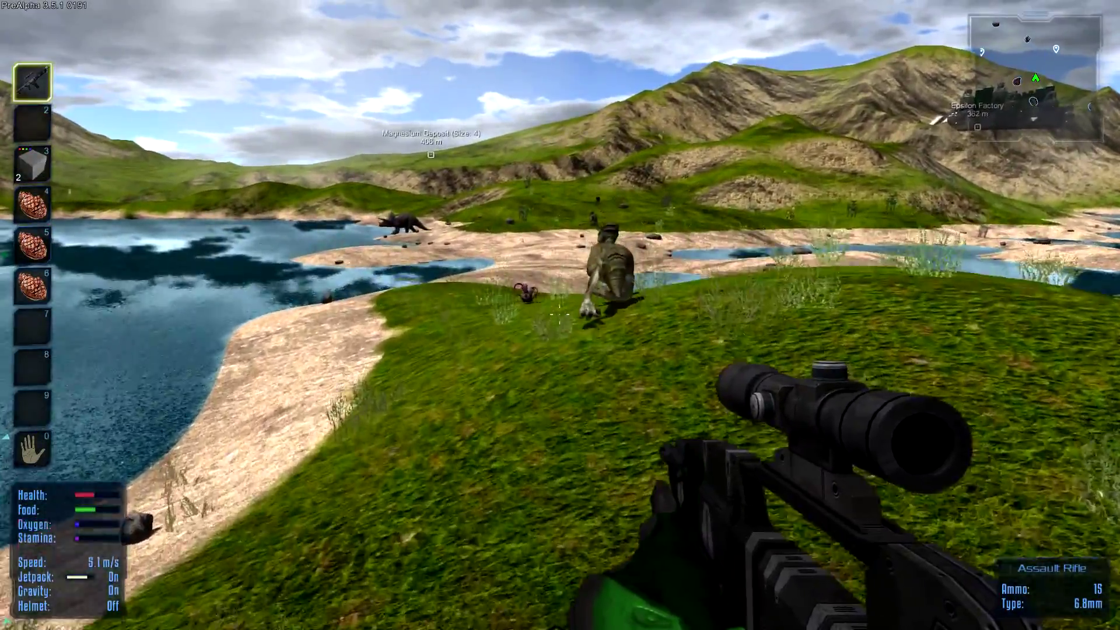
key(w)
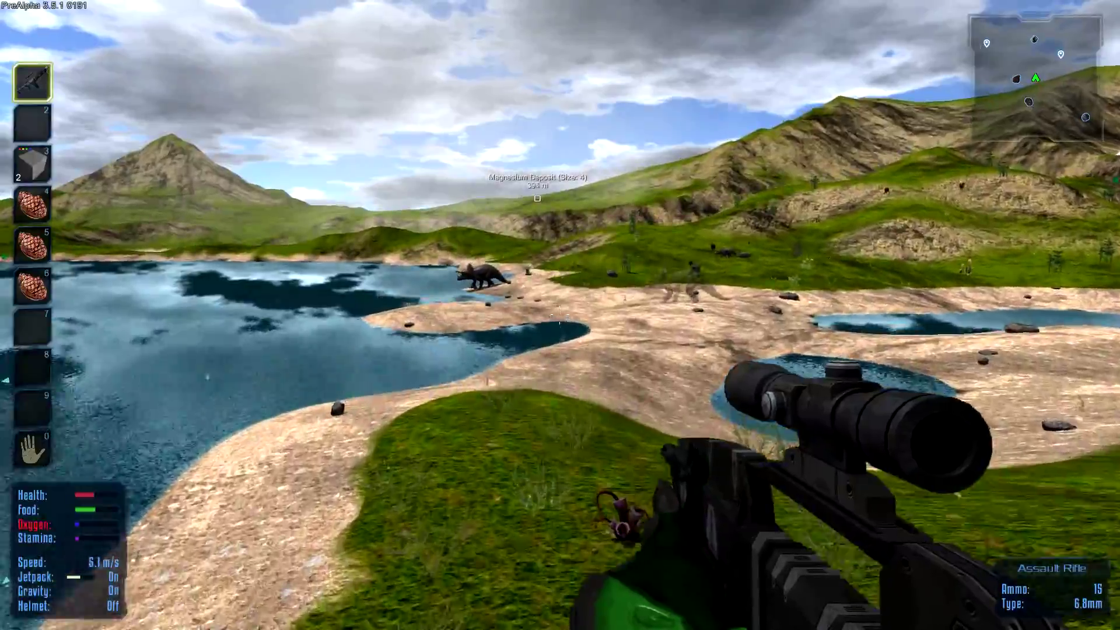
key(w)
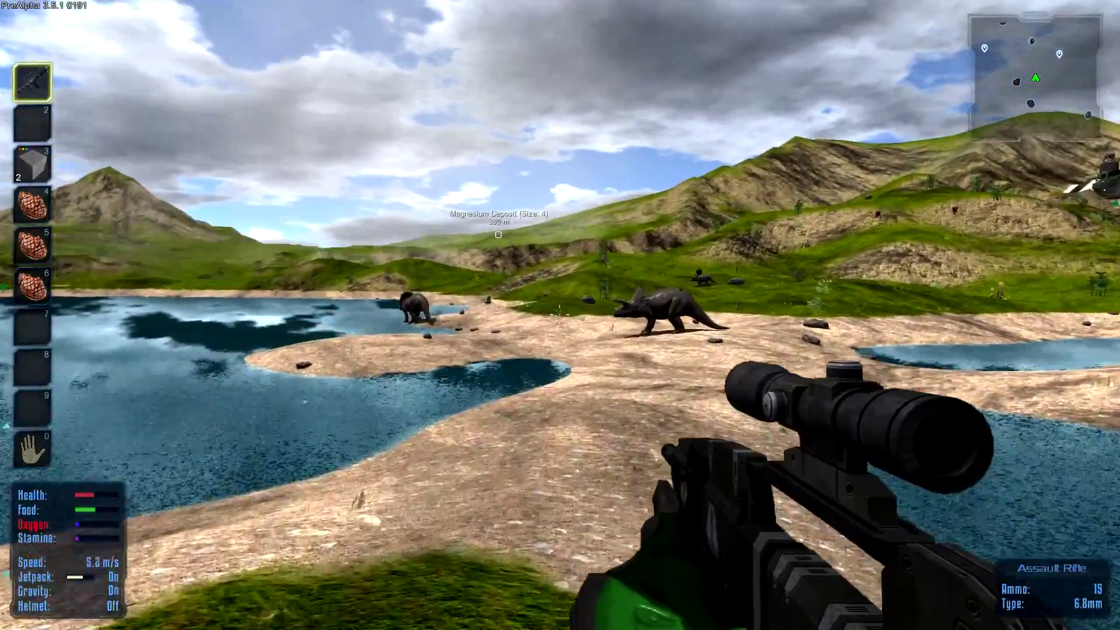
key(w)
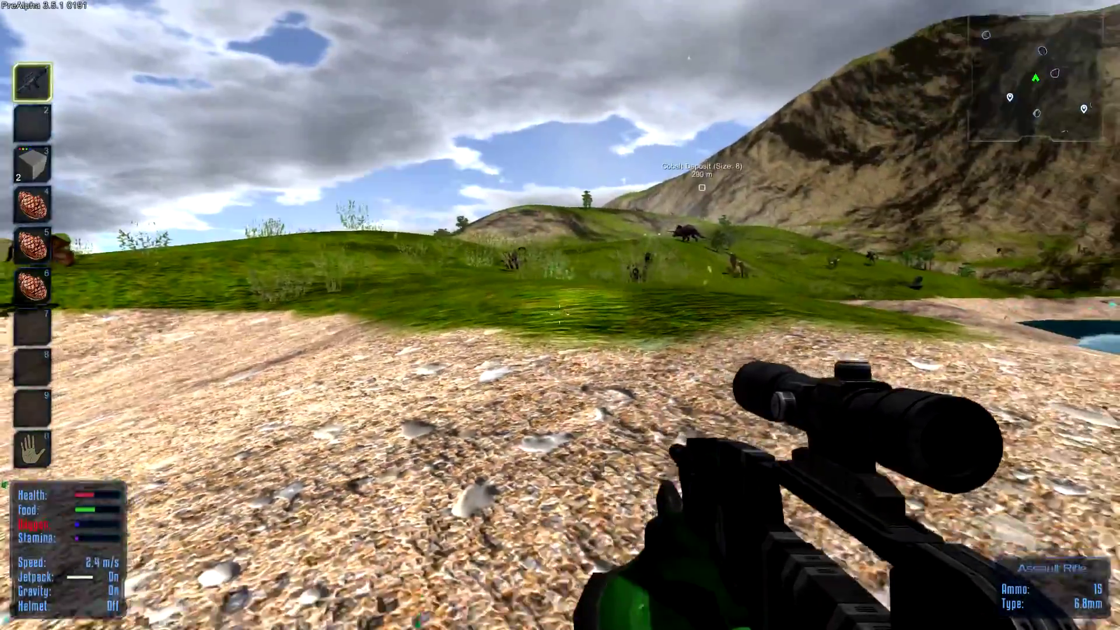
Shoot the charging flower-headed creature with the assault rifle and back off while reloading
key(w)
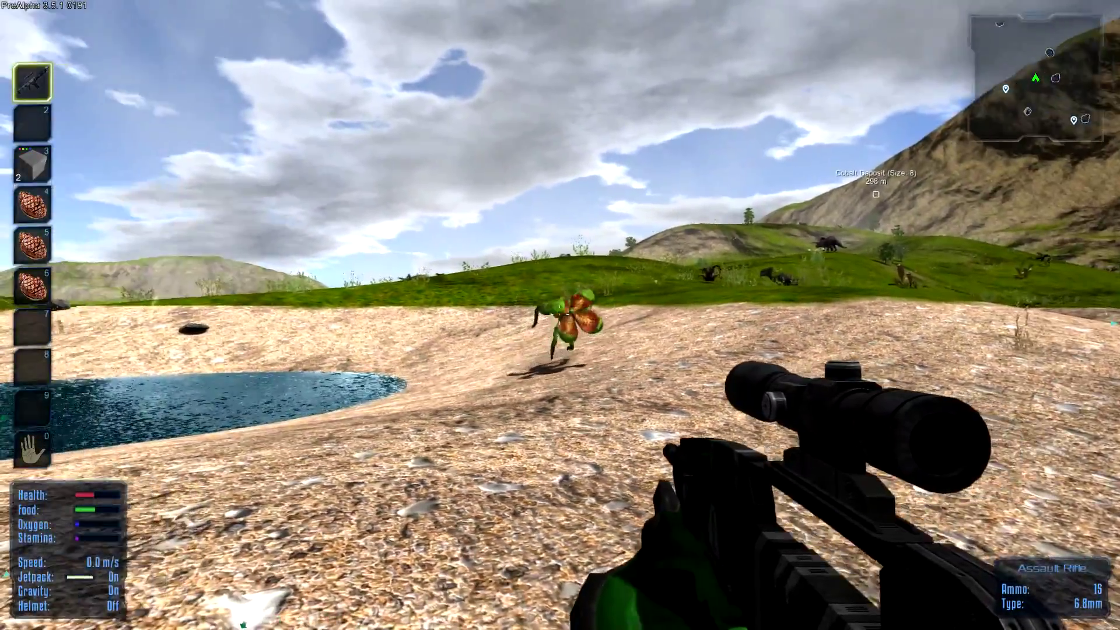
click(561, 315)
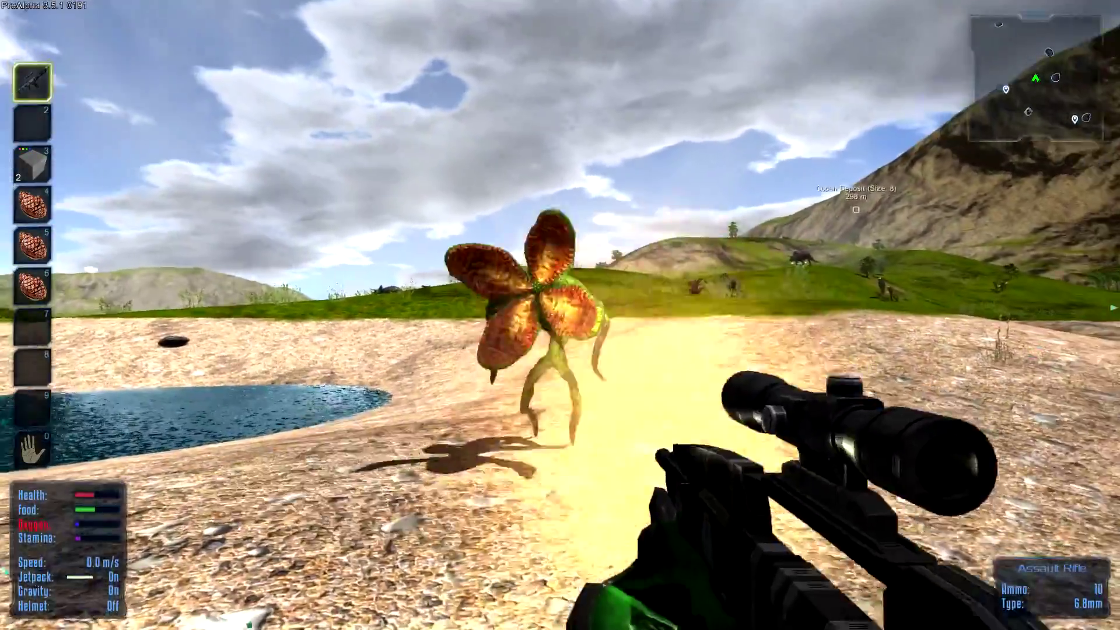
drag(560, 316, 560, 315)
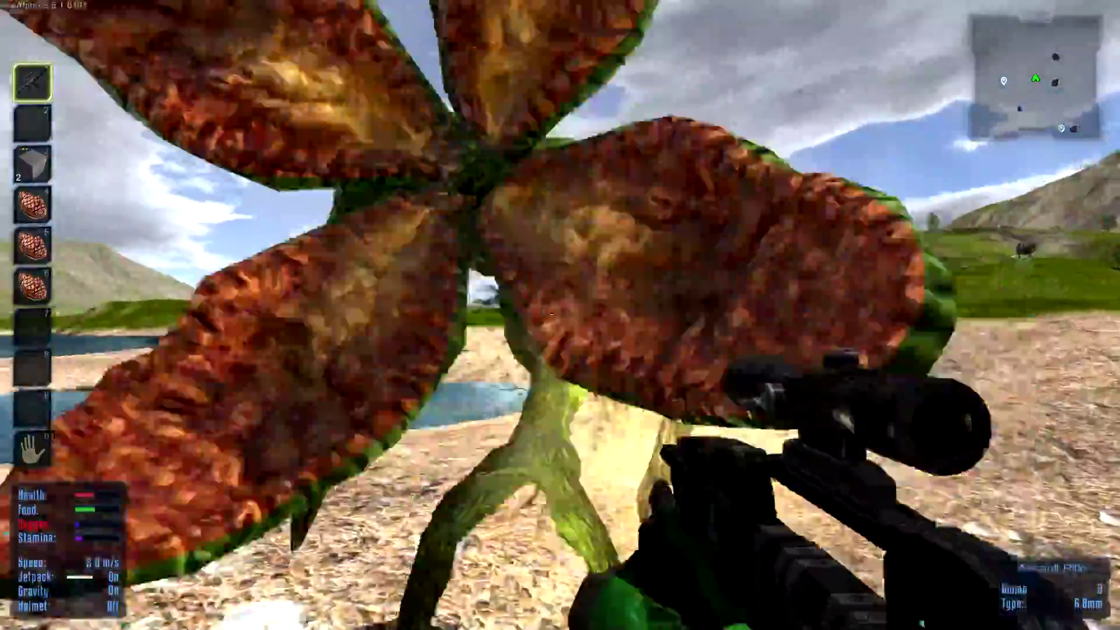
key(w)
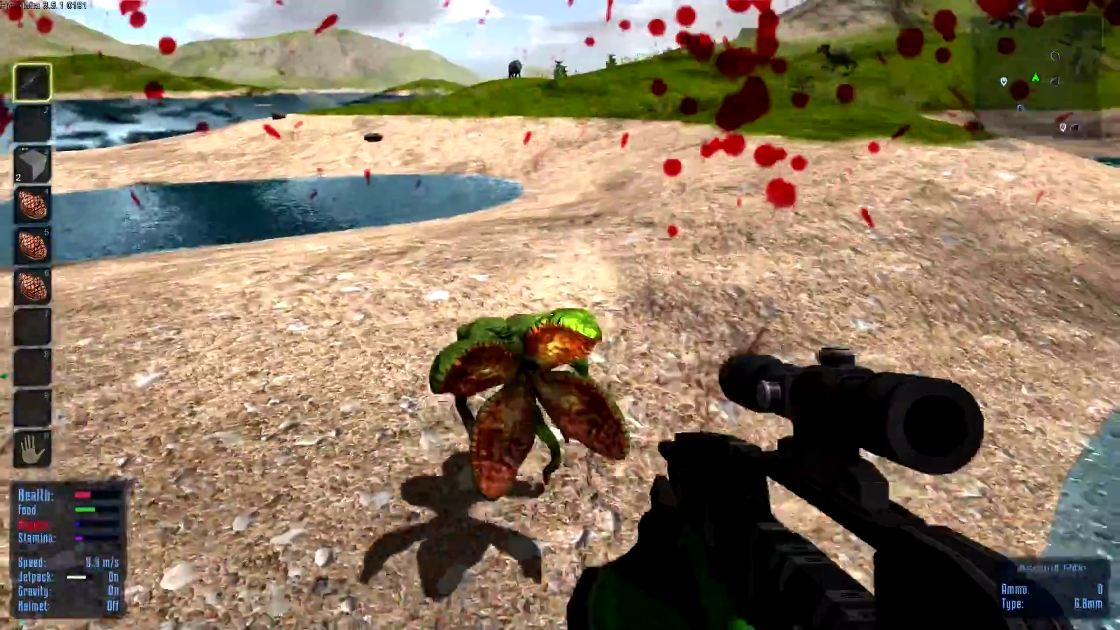
key(w)
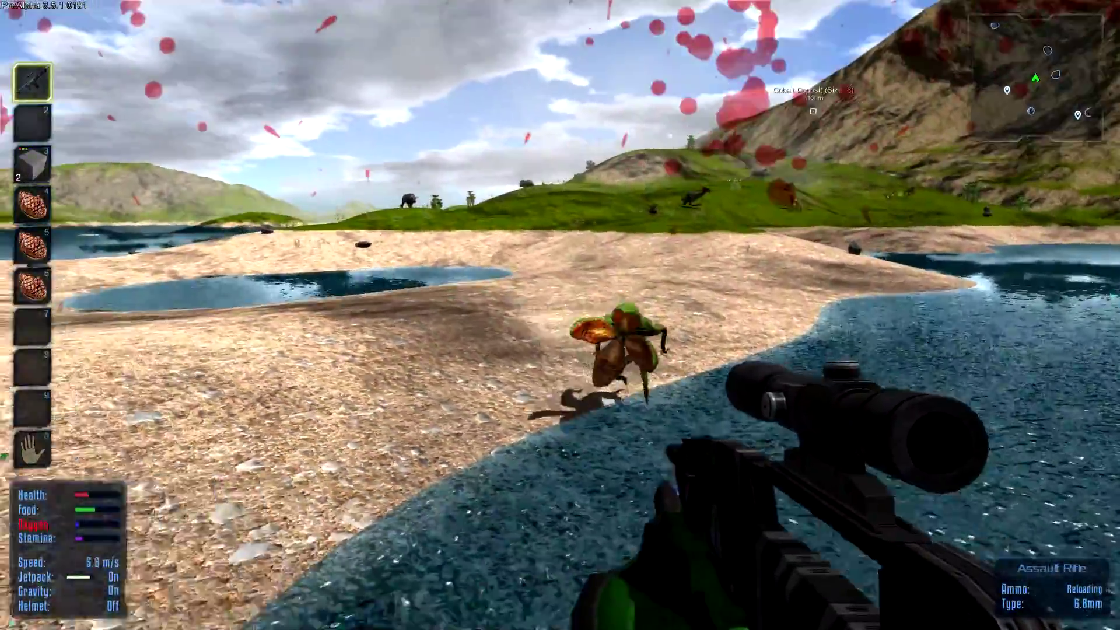
key(w)
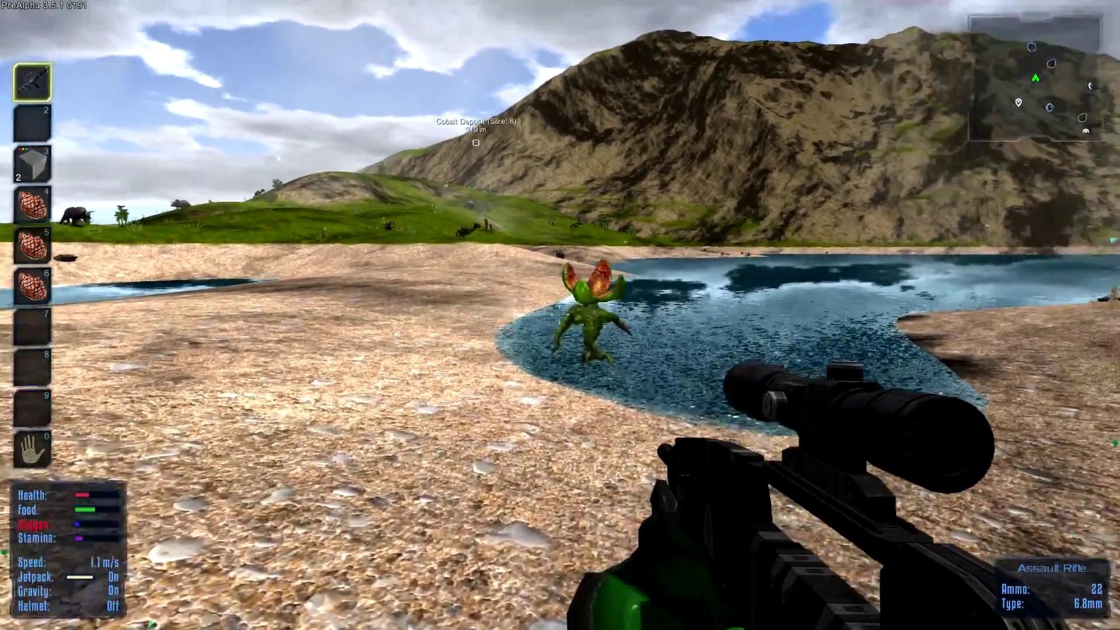
Walk past the triceratops along the lake shore and up toward Epsilon Factory
drag(561, 315, 788, 315)
key(w)
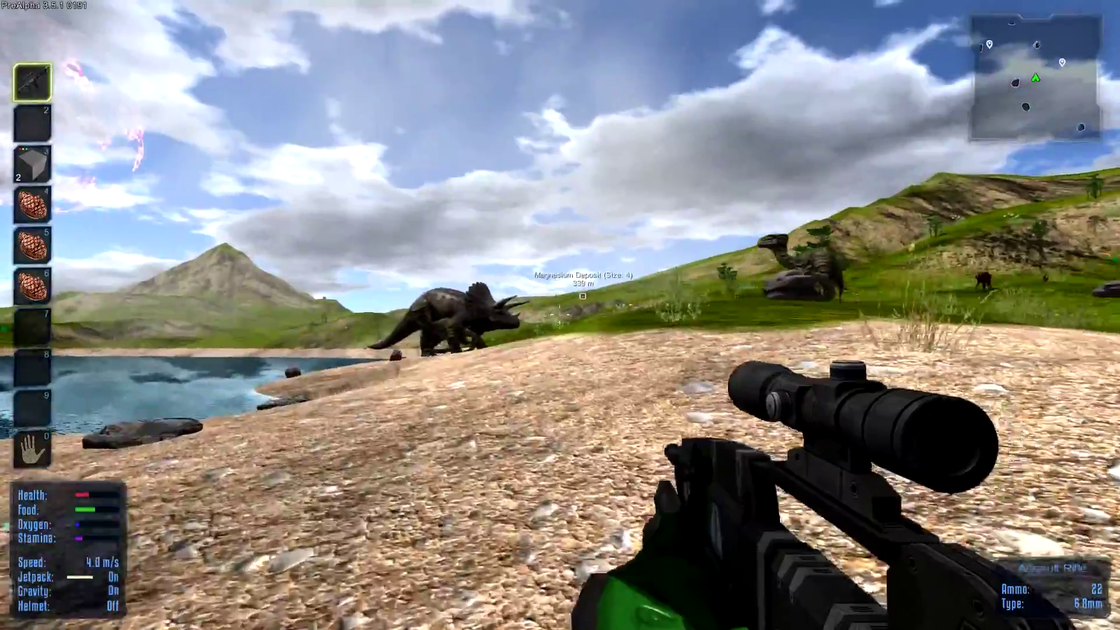
key(w)
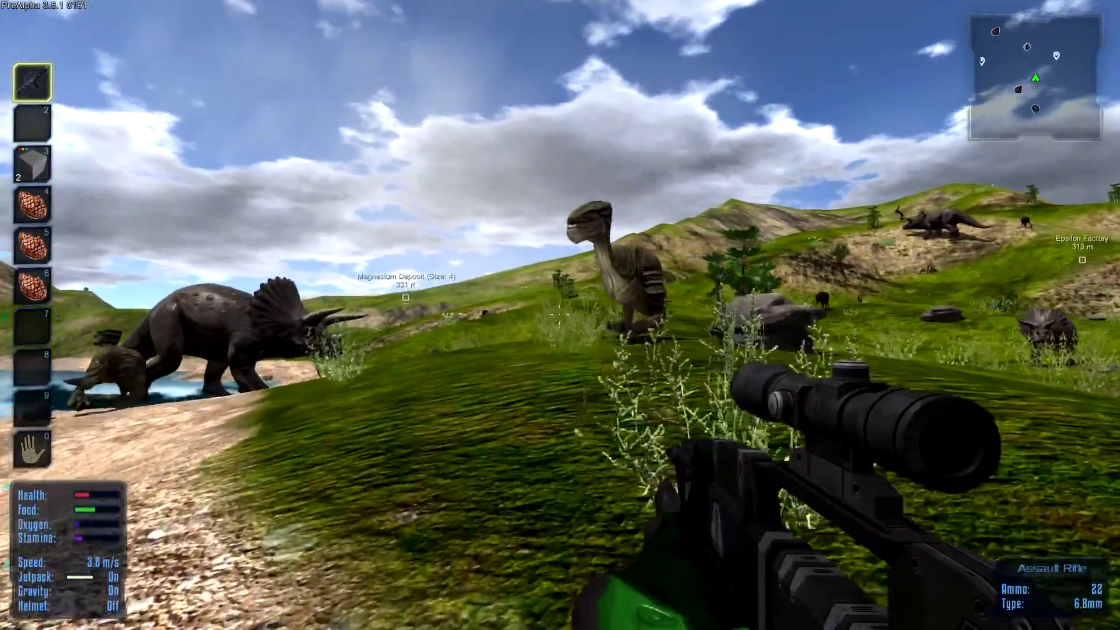
key(w)
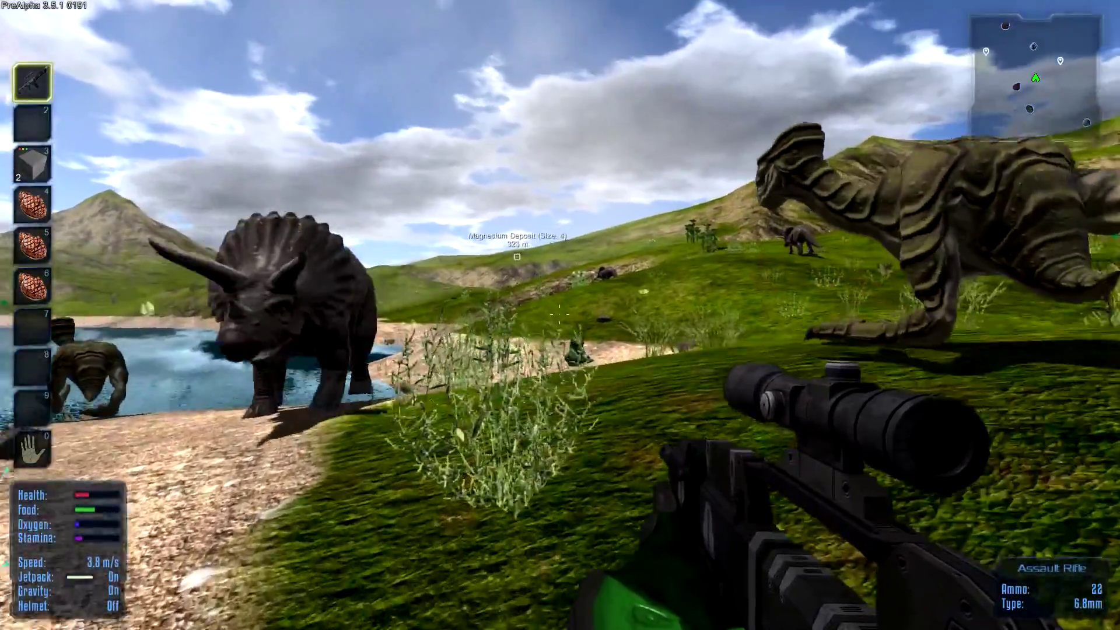
key(w)
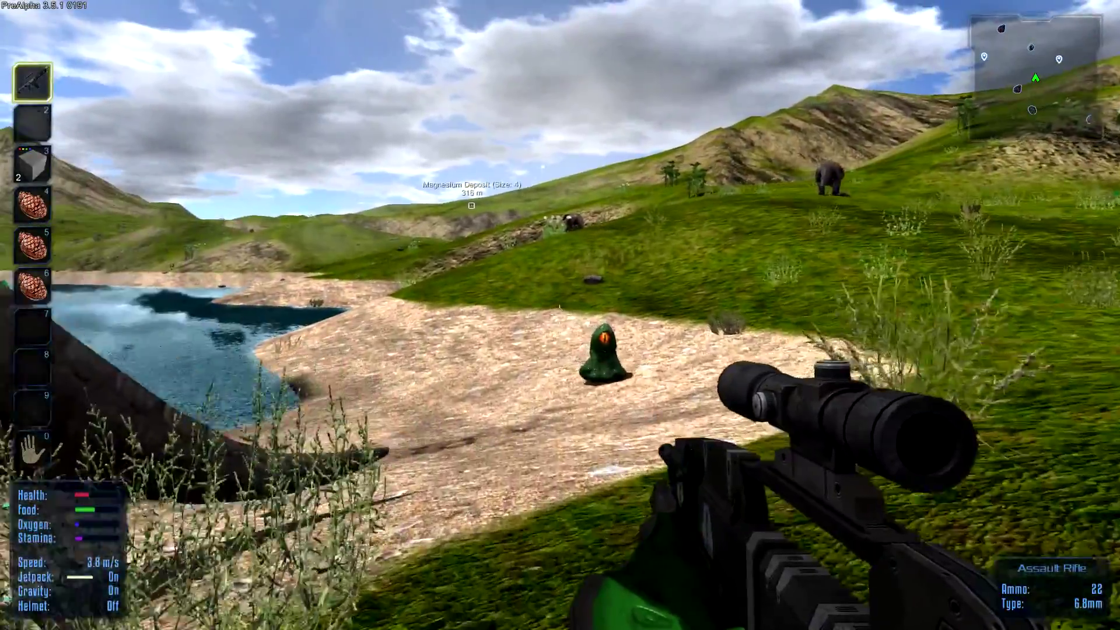
key(w)
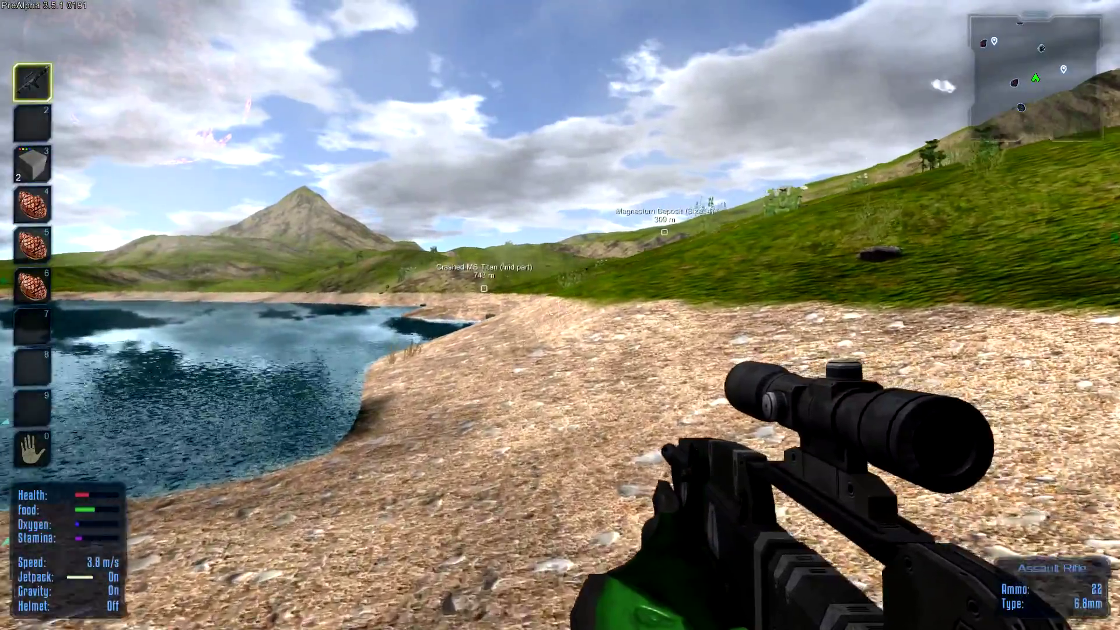
key(w)
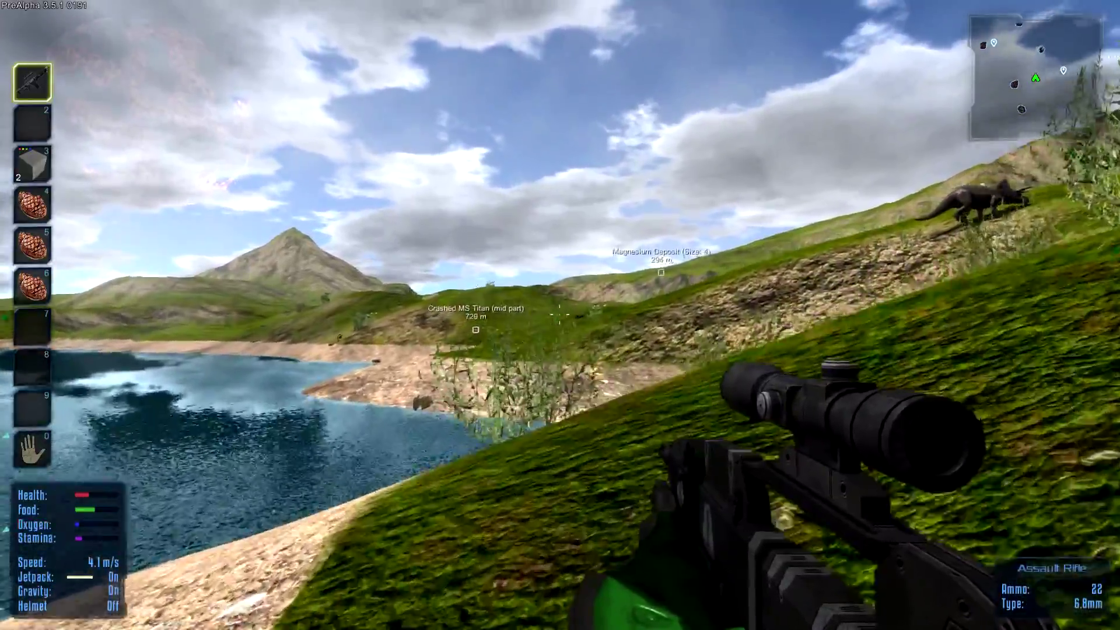
key(w)
key(w)
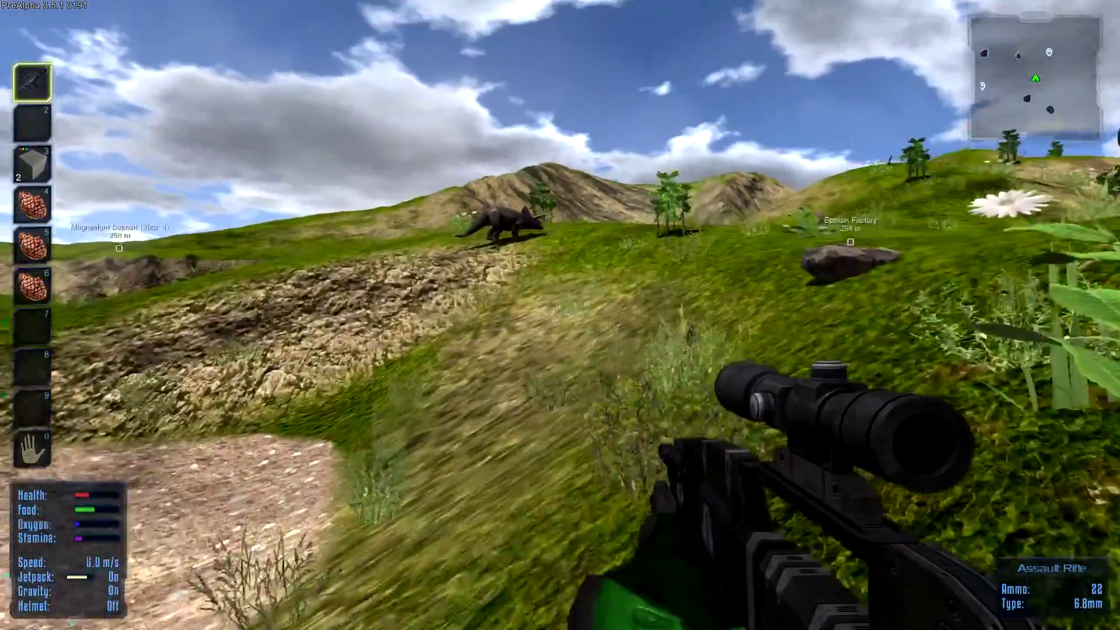
key(w)
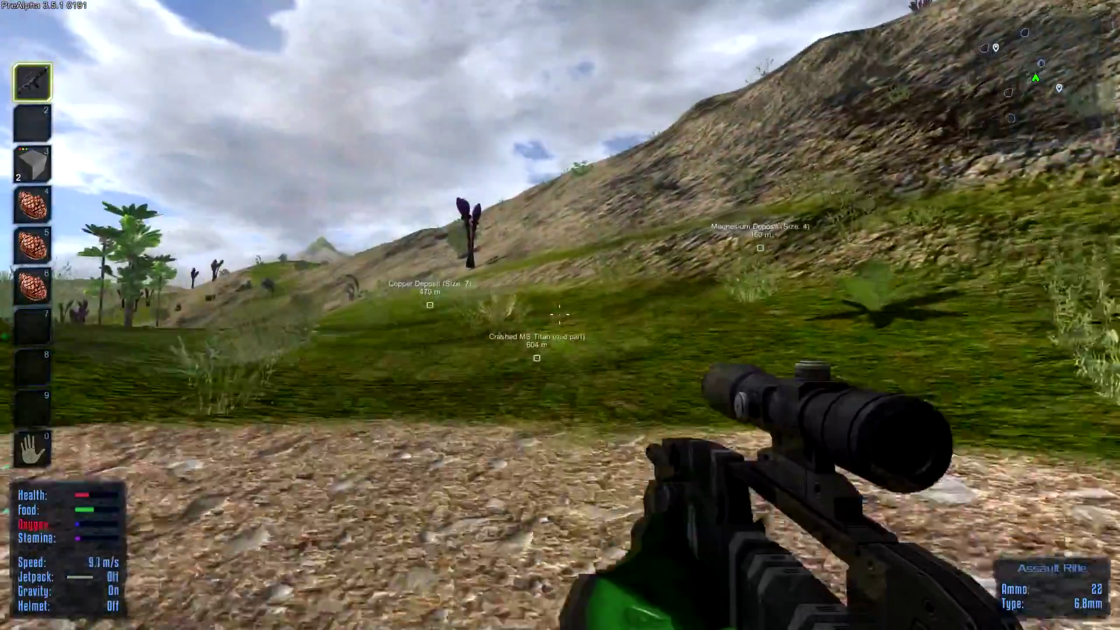
Cross the rocky hillside toward the Copper Deposit and onto the grassy slope
key(w)
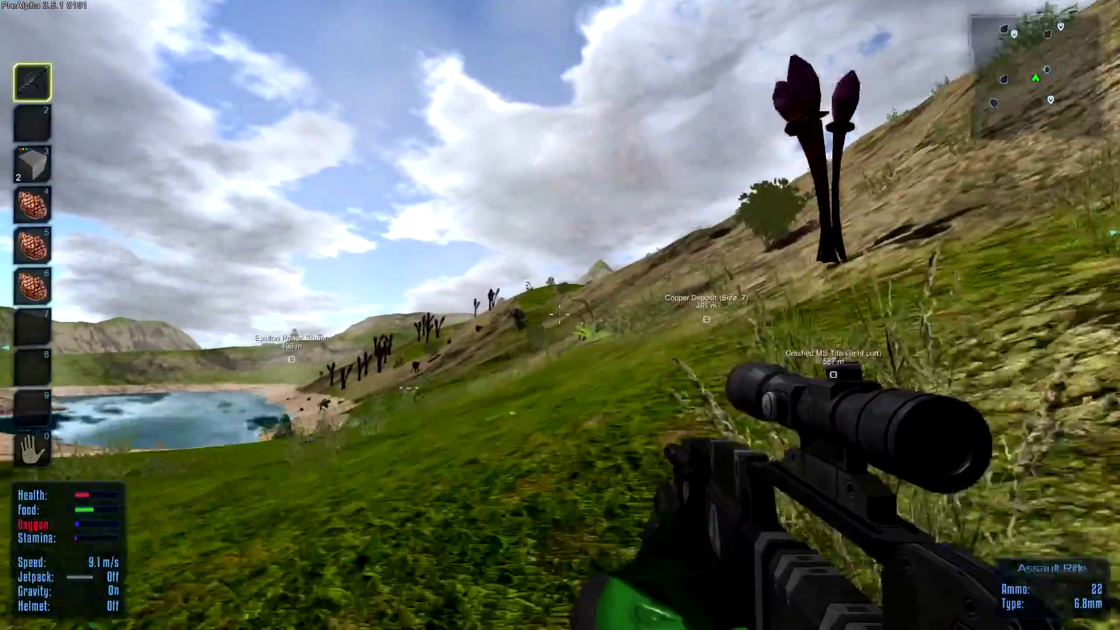
key(w)
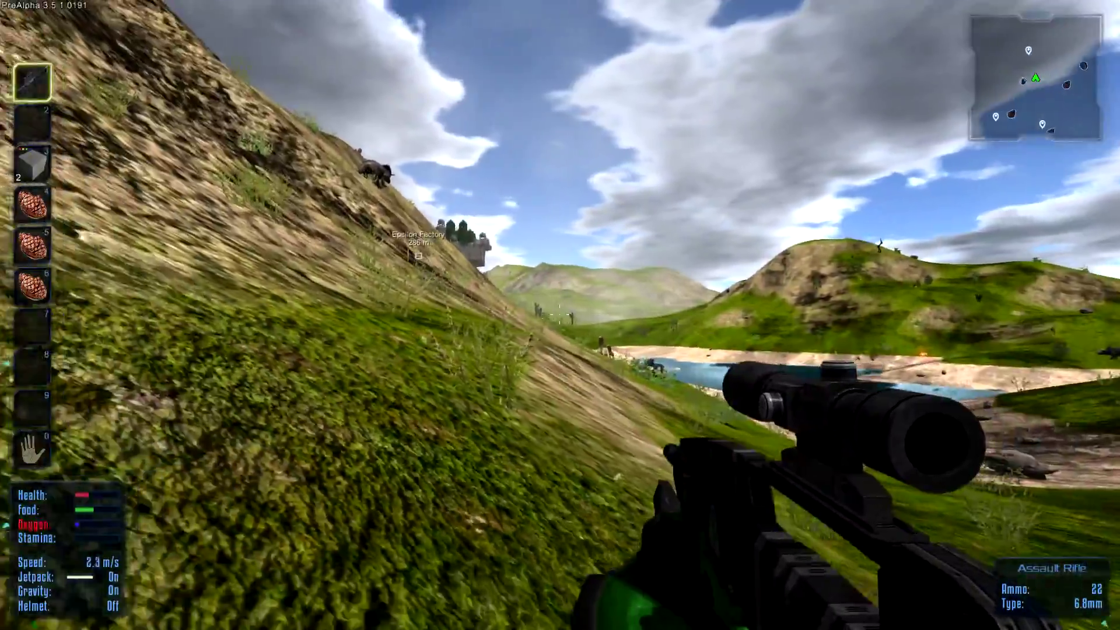
key(w)
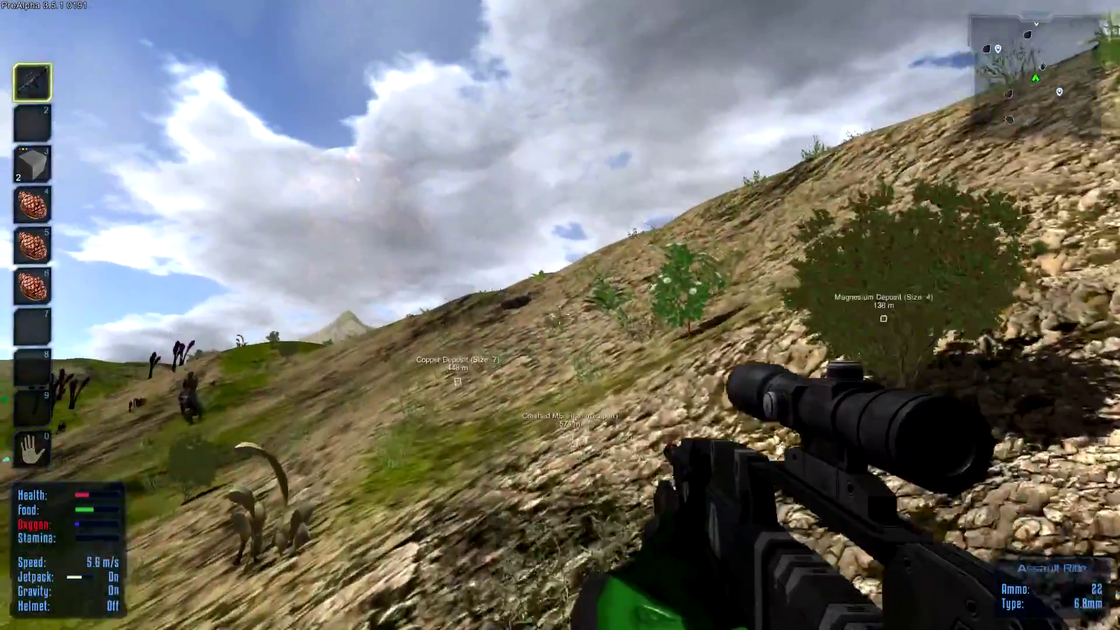
key(w)
key(w)
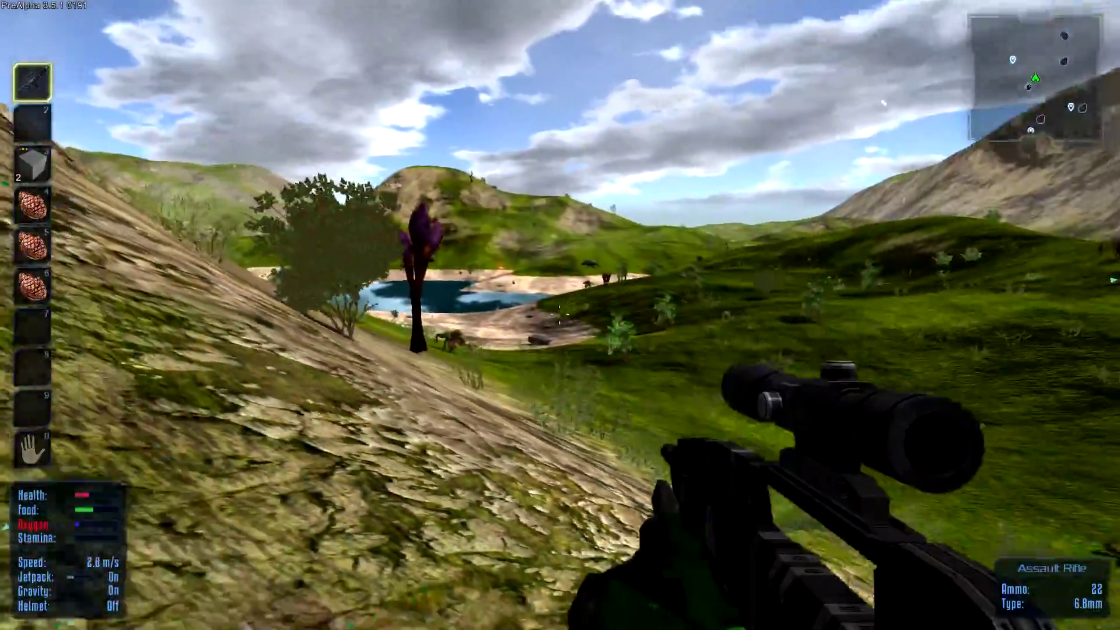
key(w)
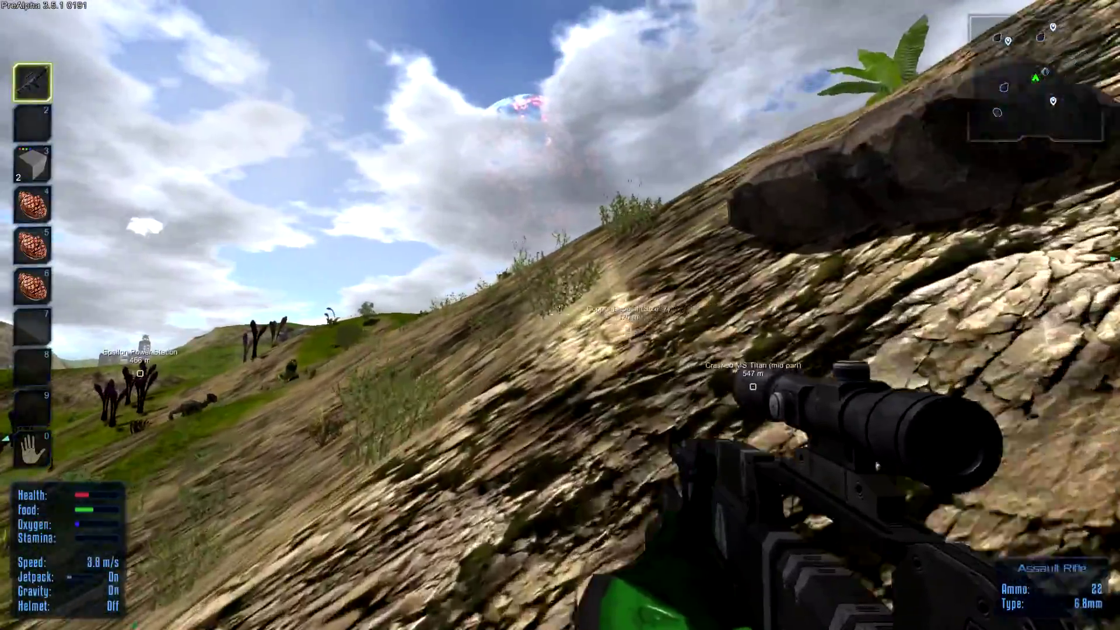
key(w)
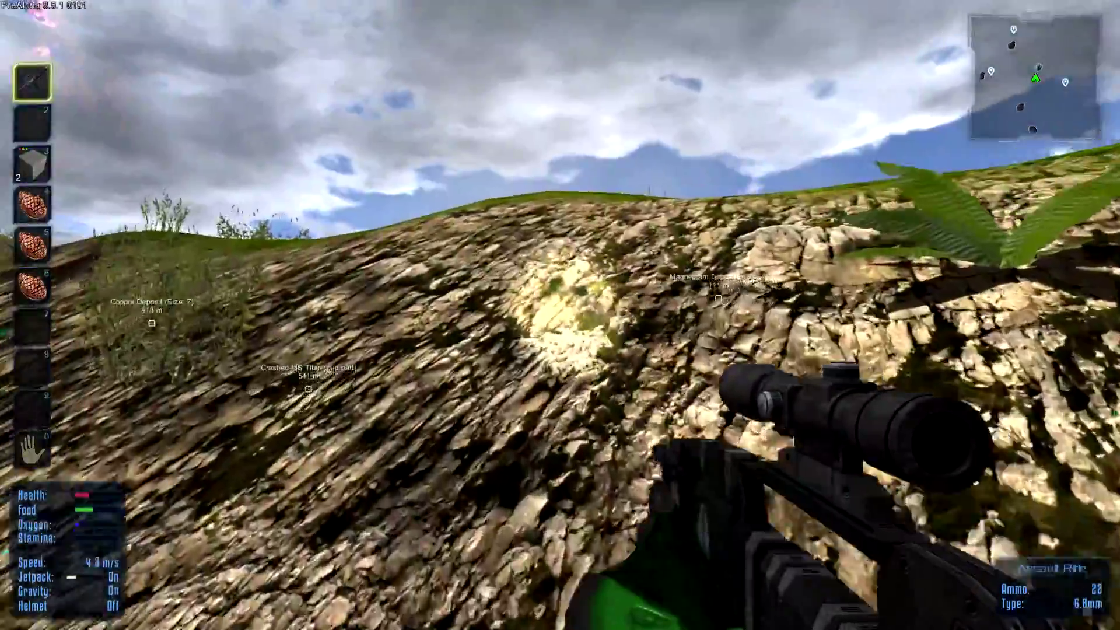
key(w)
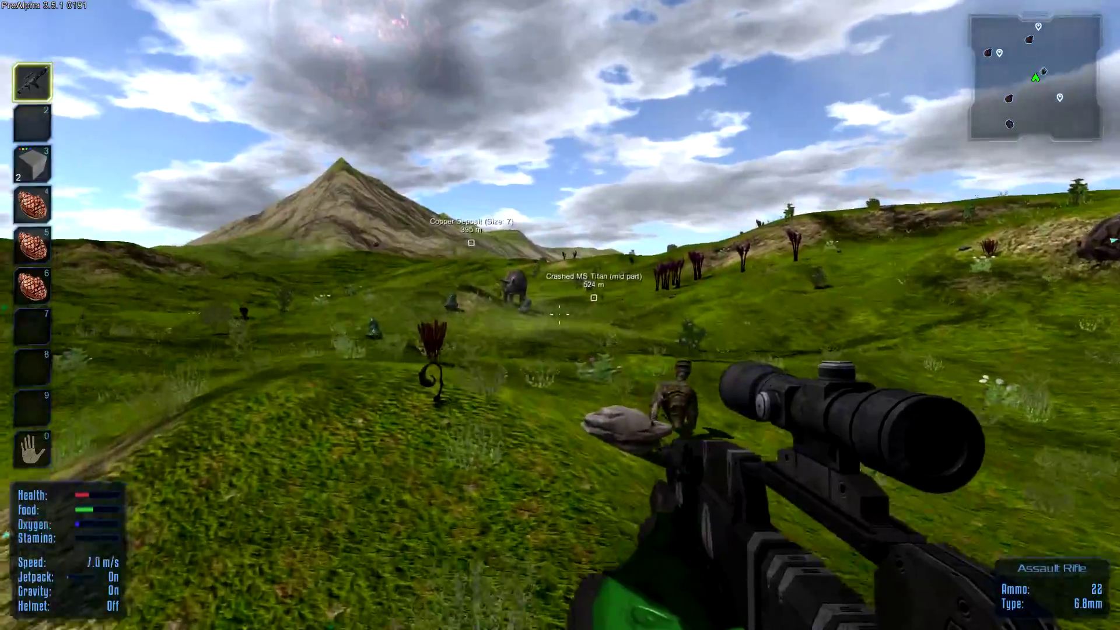
Cross the meadow past the red plant toward the deposit and power station
key(w)
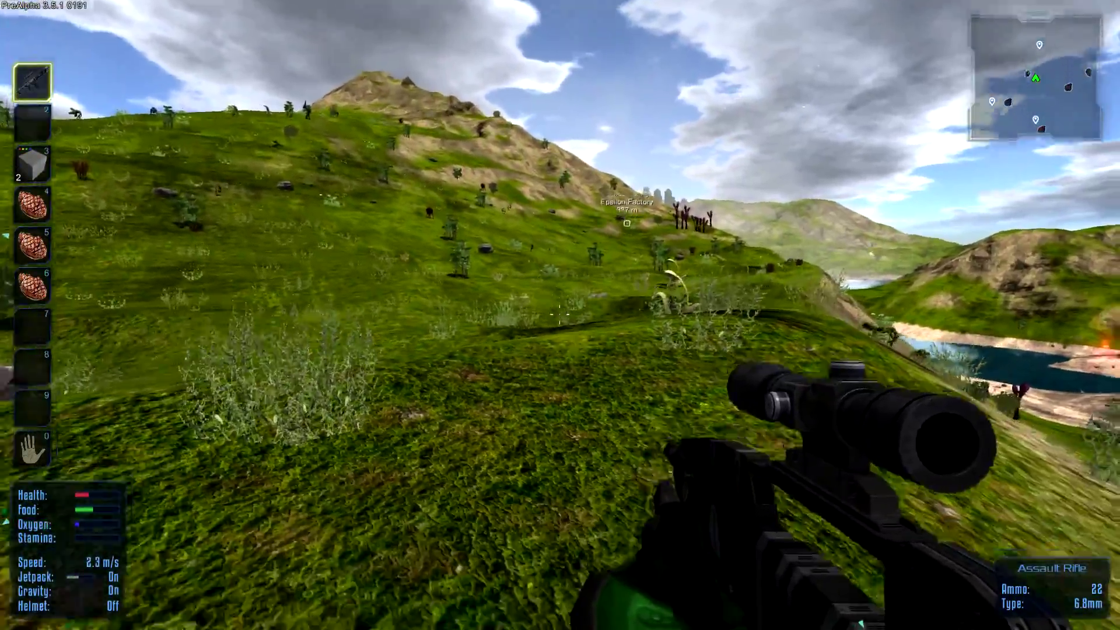
key(w)
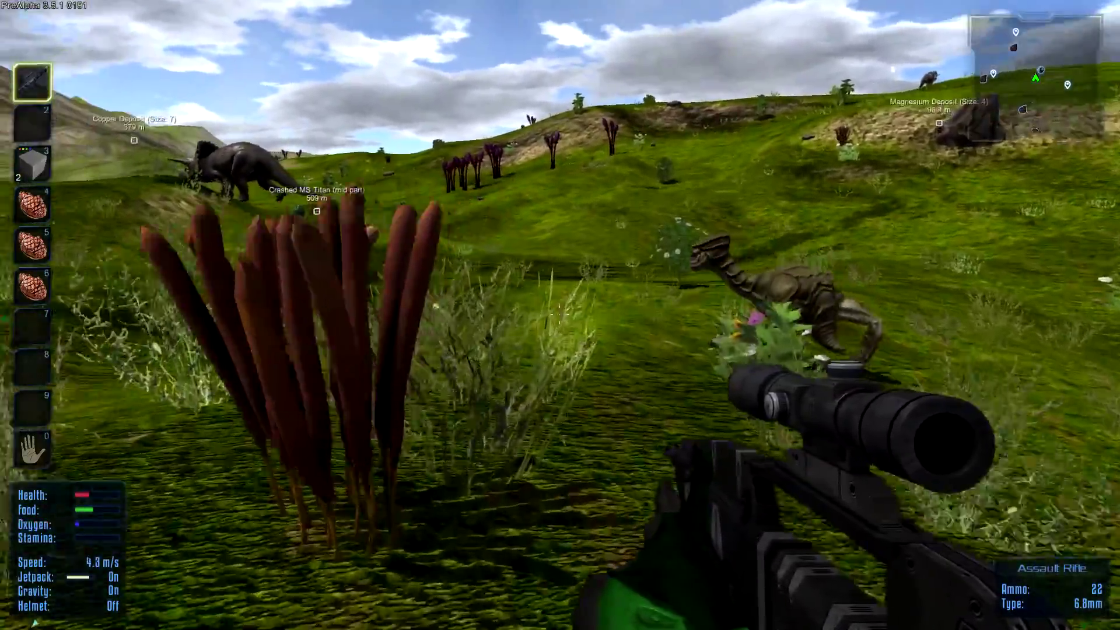
key(w)
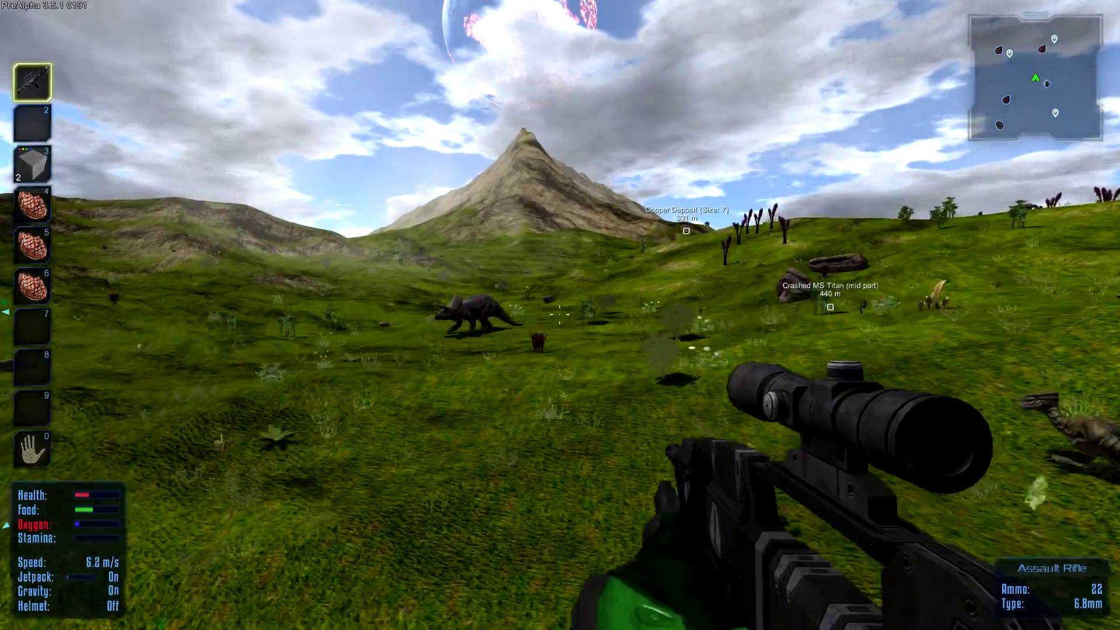
key(w)
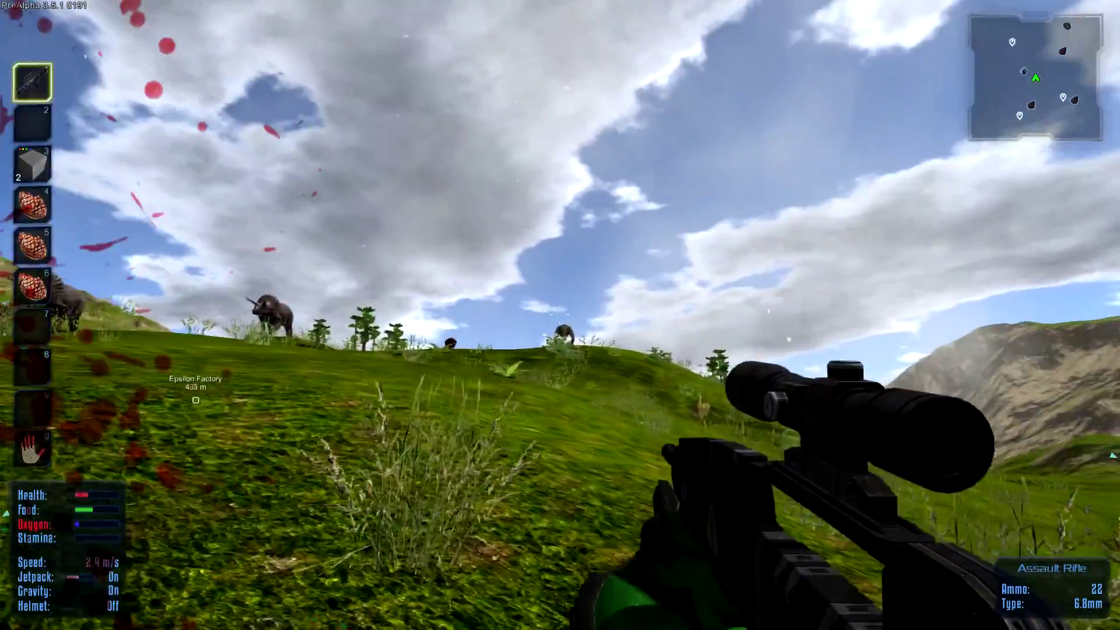
key(w)
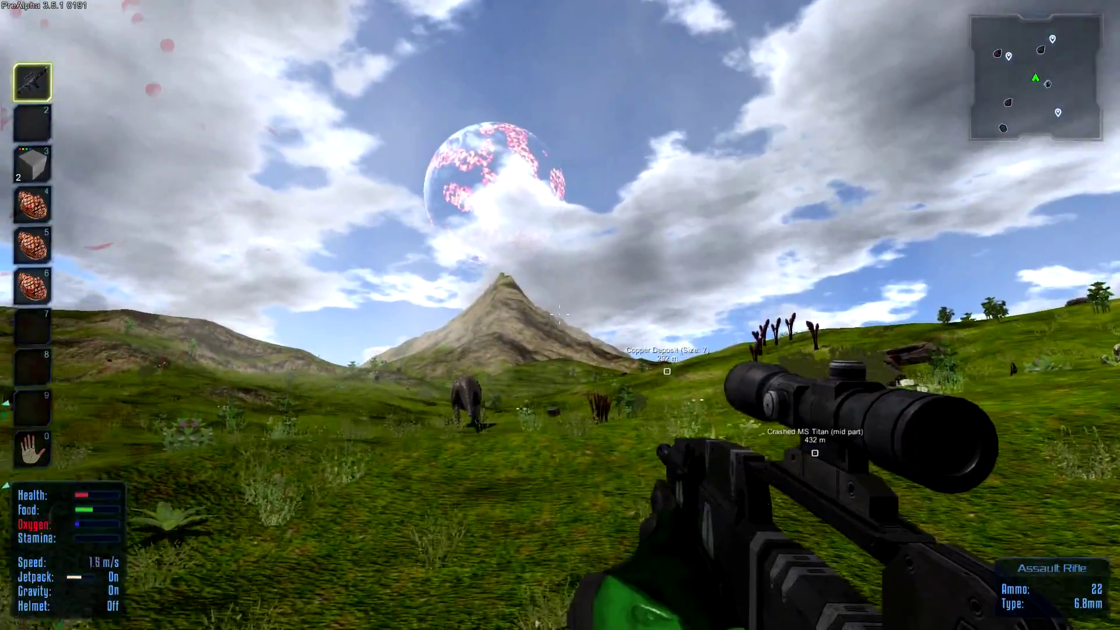
key(w)
key(w)
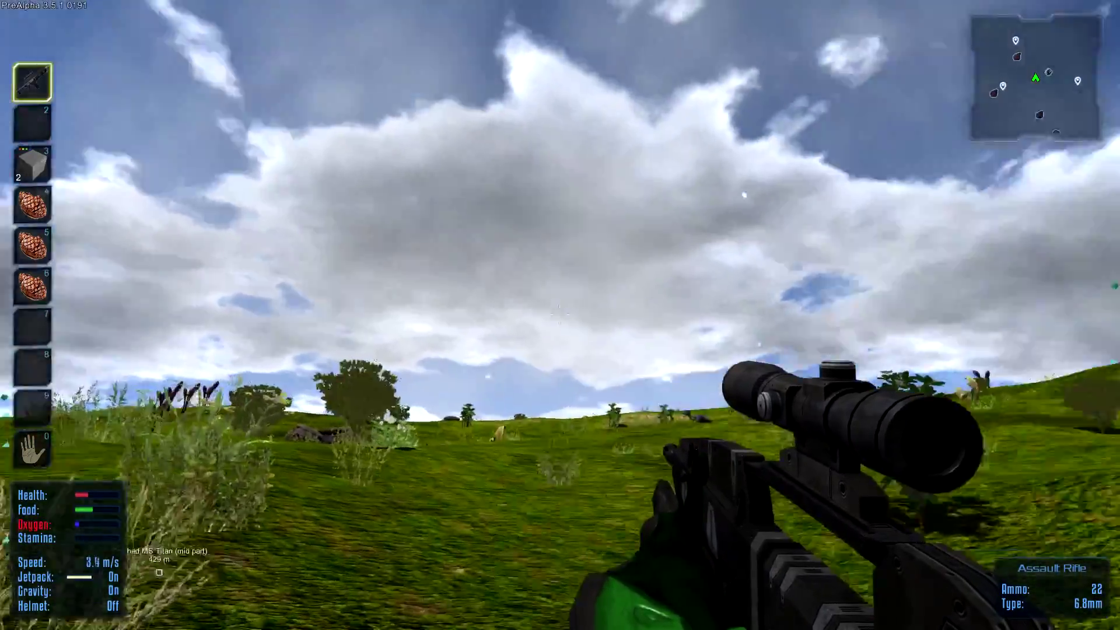
key(w)
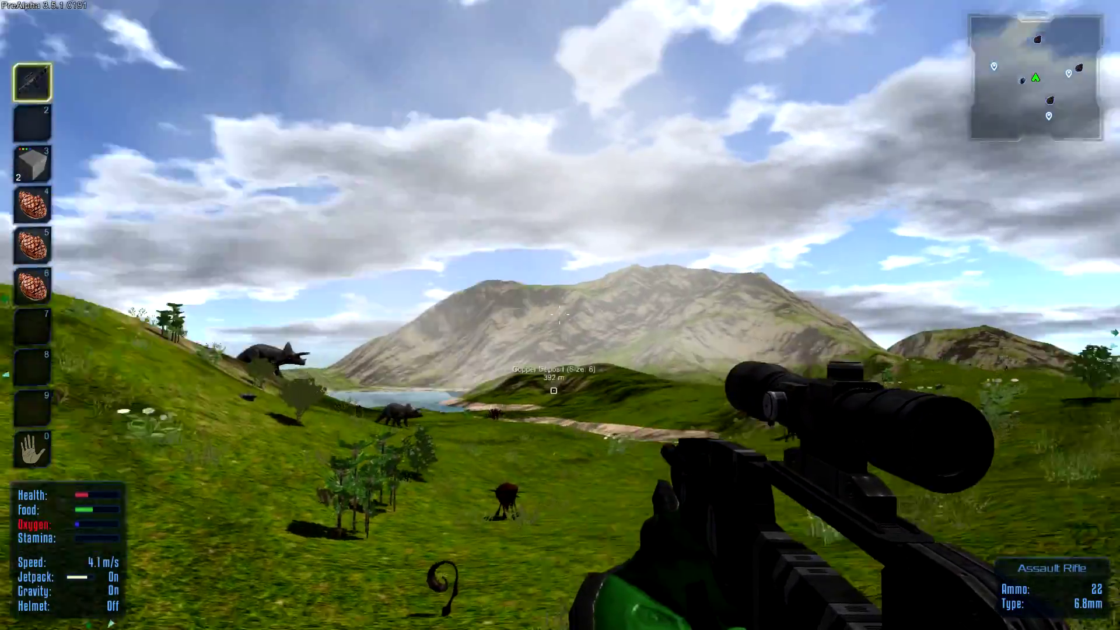
key(w)
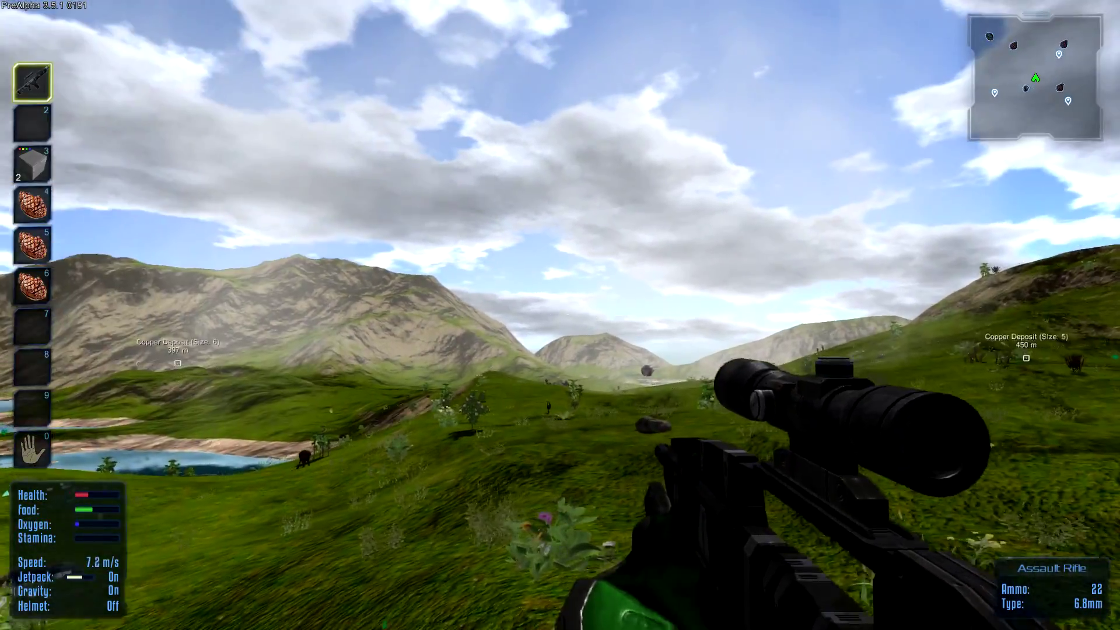
Take a scoped rifle shot at the distant target
right_click(560, 316)
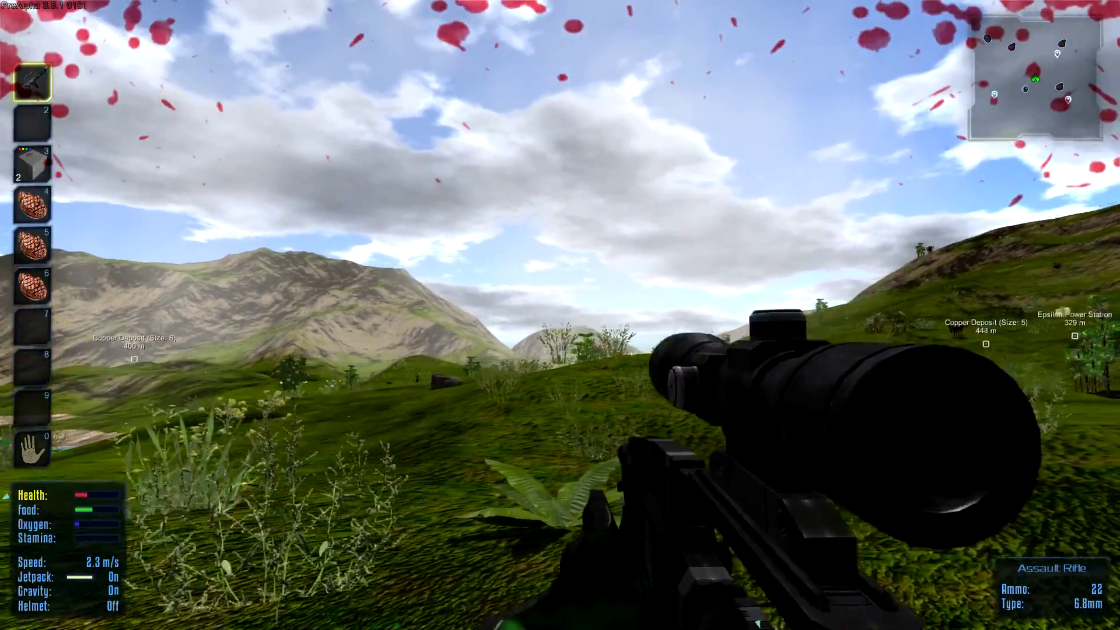
right_click(560, 315)
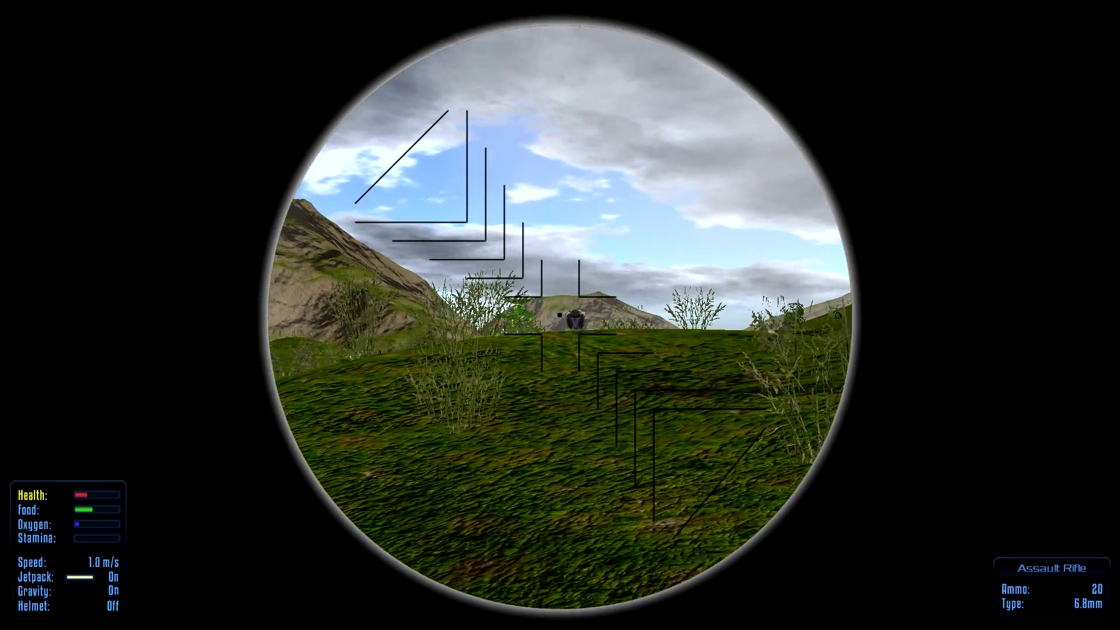
right_click(560, 315)
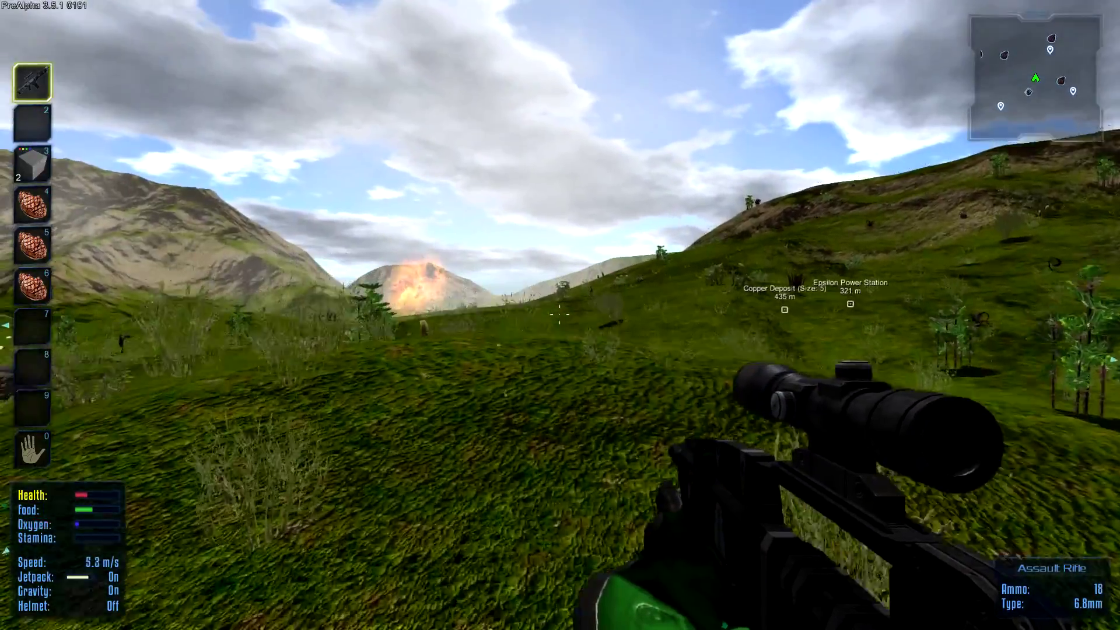
Run across the grassy valley toward the smoke column
key(w)
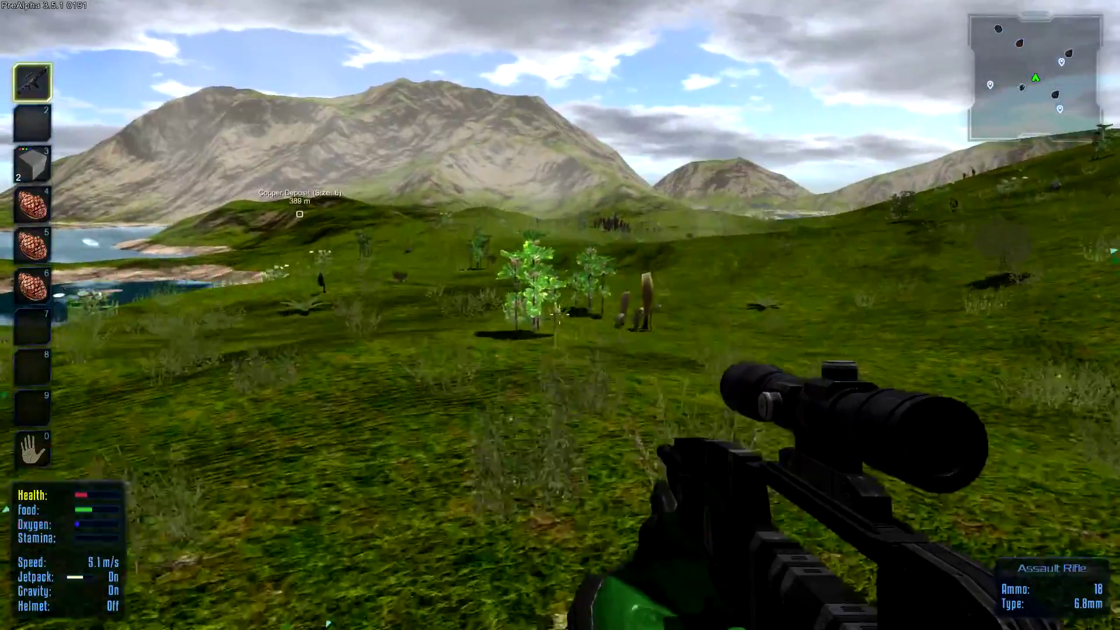
key(w)
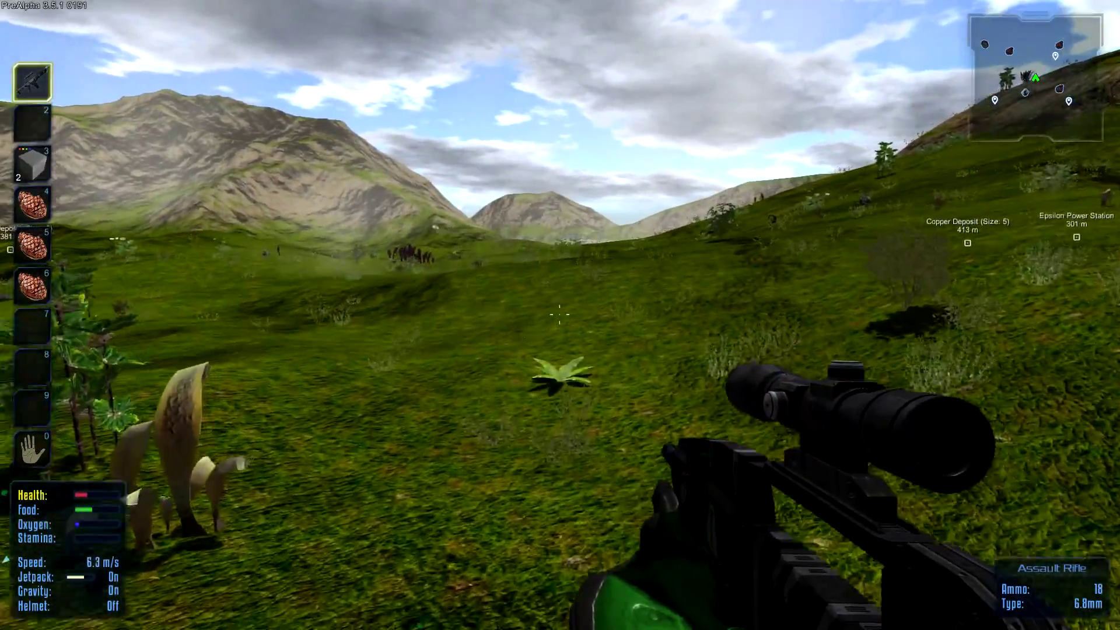
key(w)
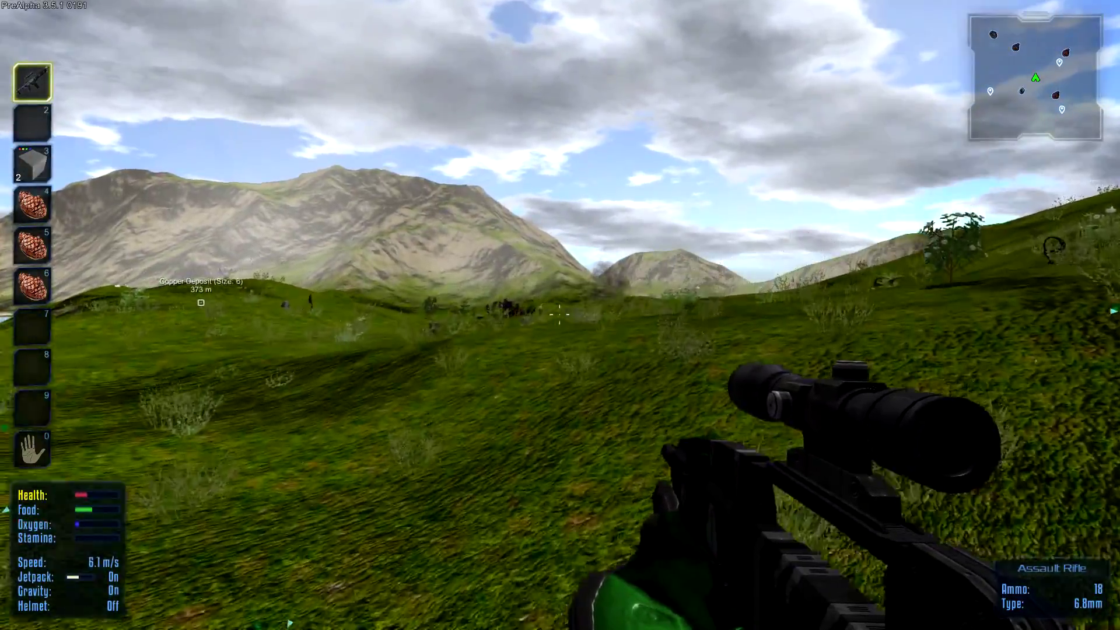
key(w)
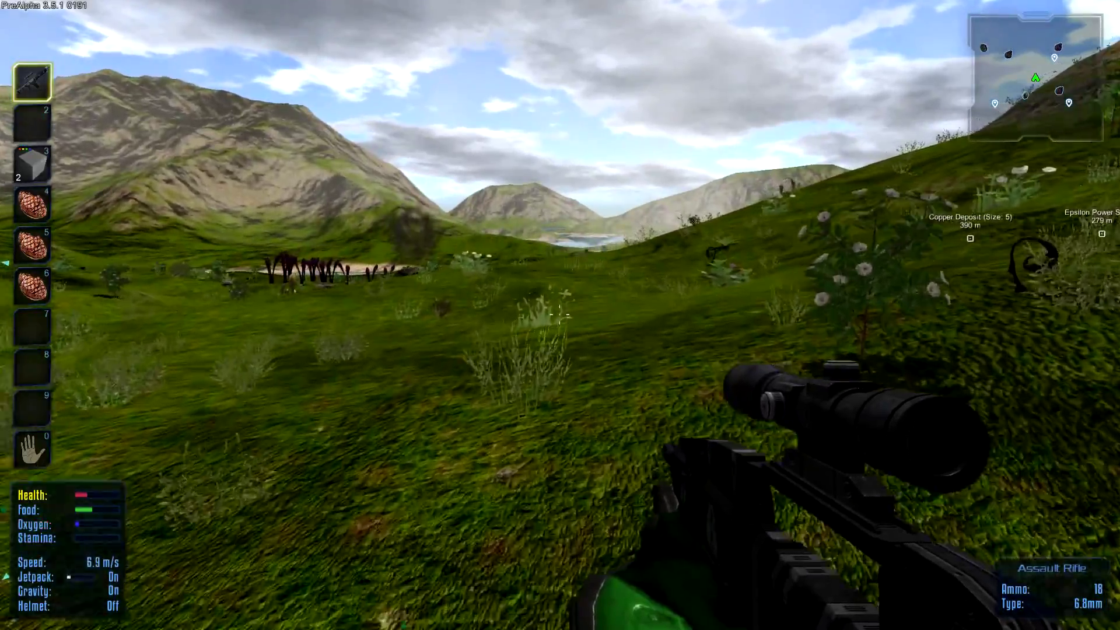
key(w)
key(w)
key(w)
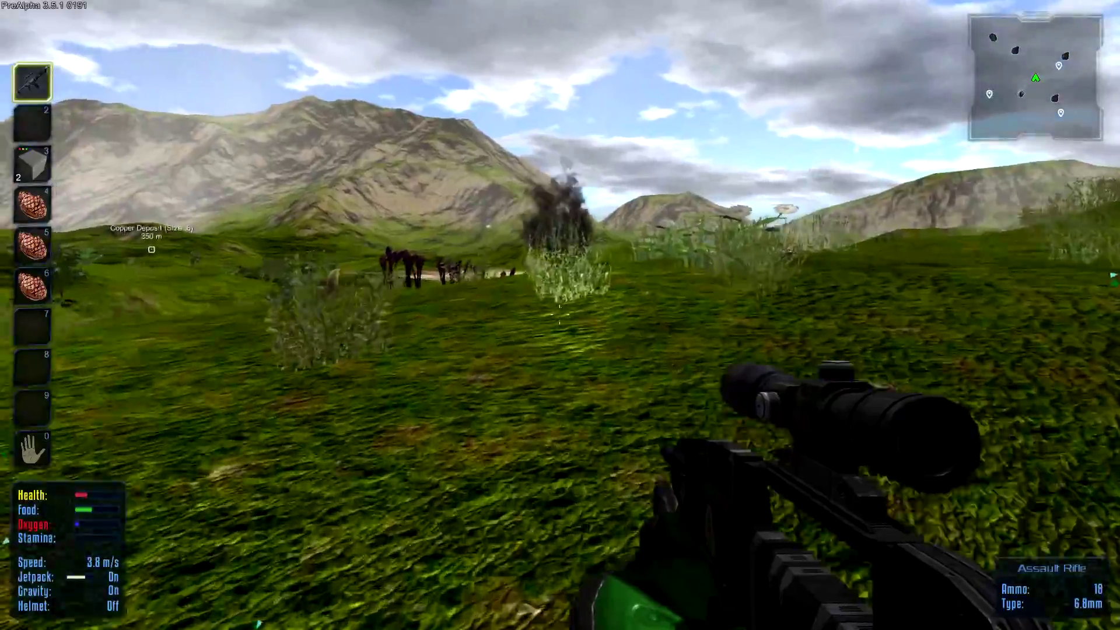
key(w)
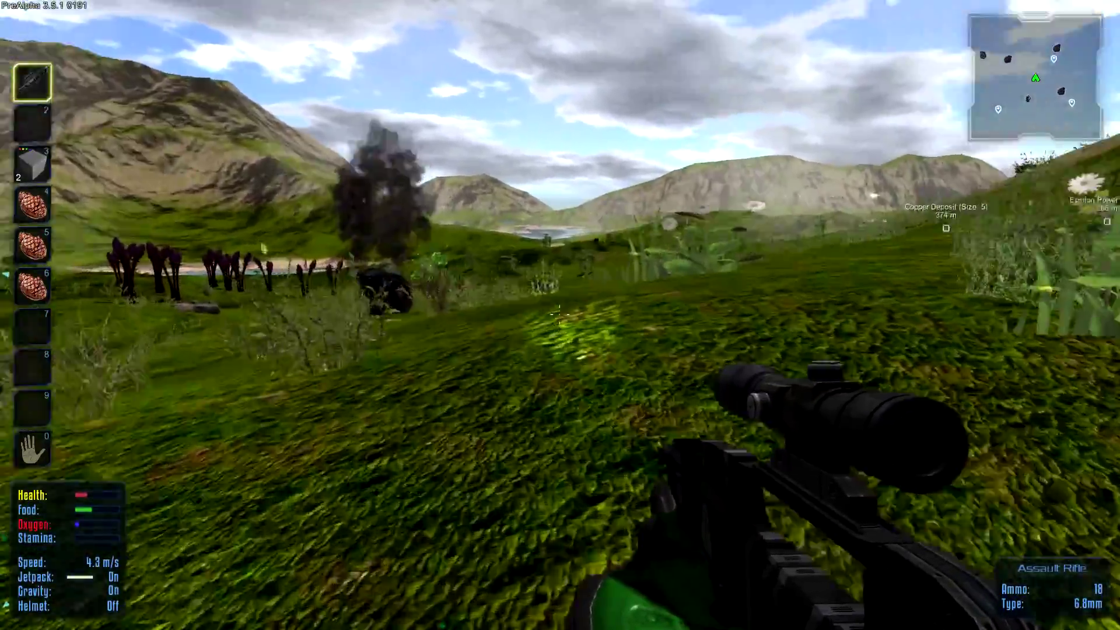
key(w)
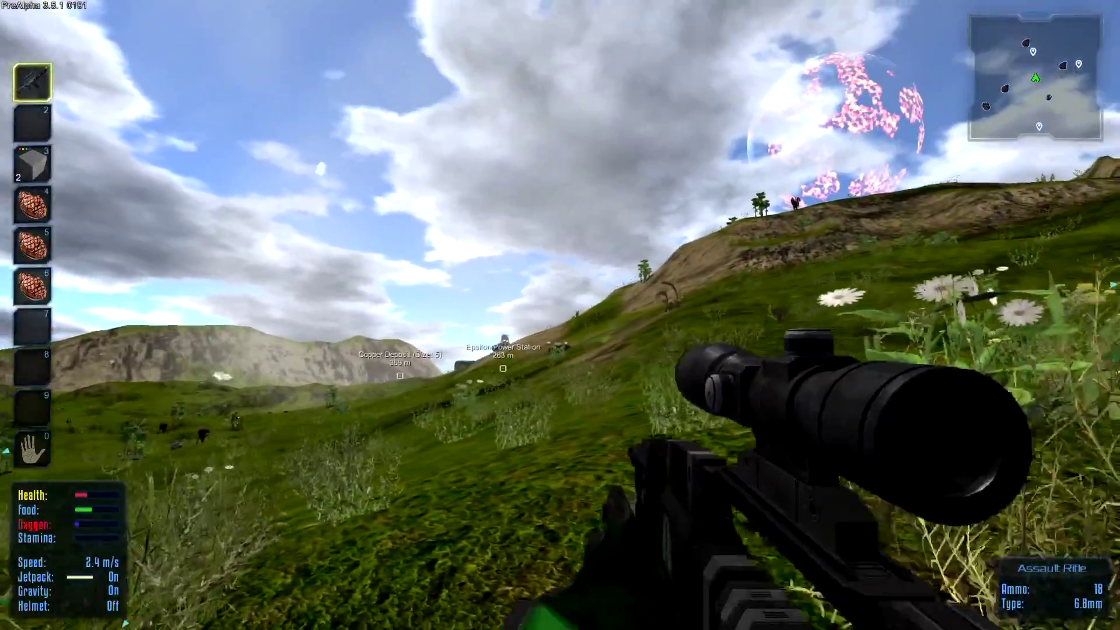
Briefly scope the hill, then walk up past the flowers toward the waypoints
right_click(560, 315)
right_click(560, 315)
key(w)
key(w)
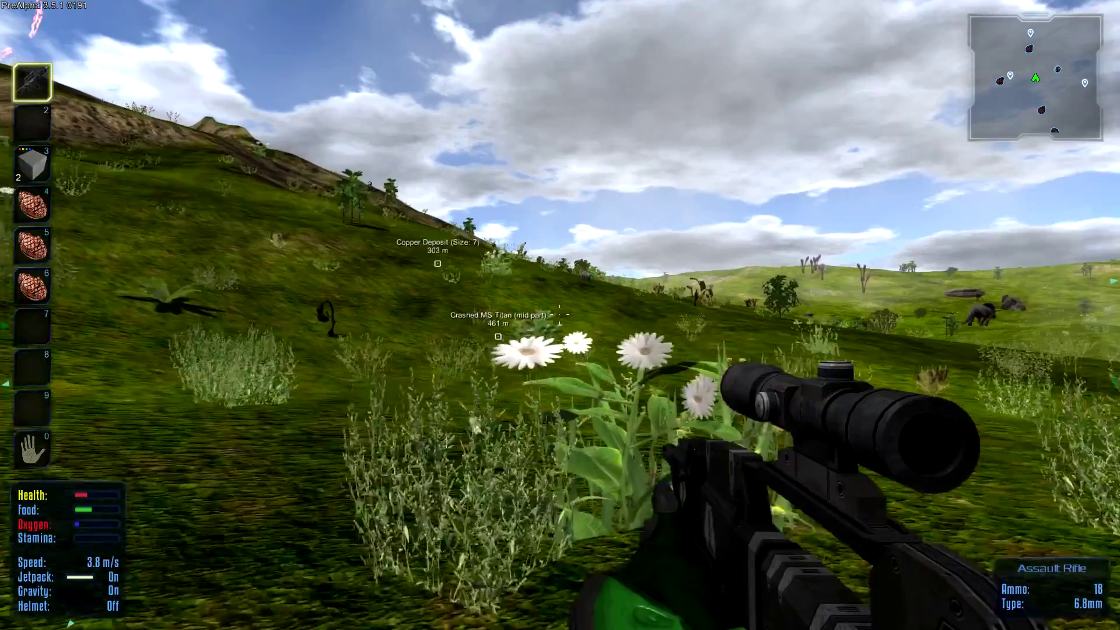
key(w)
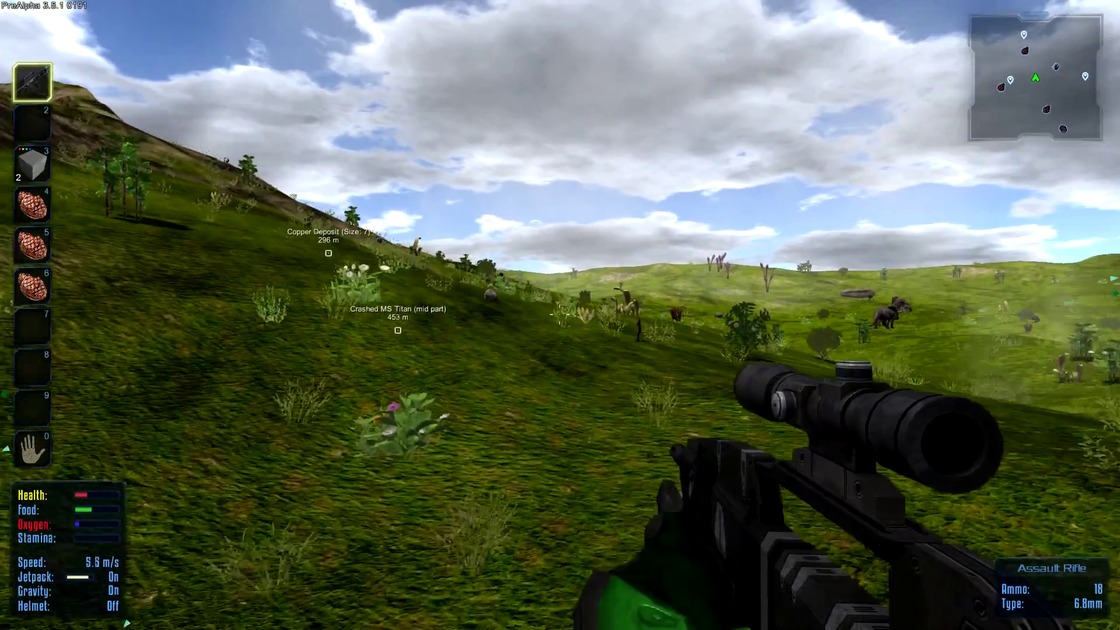
Open the Akua map and rotate the globe to find the copper deposit markers
key(m)
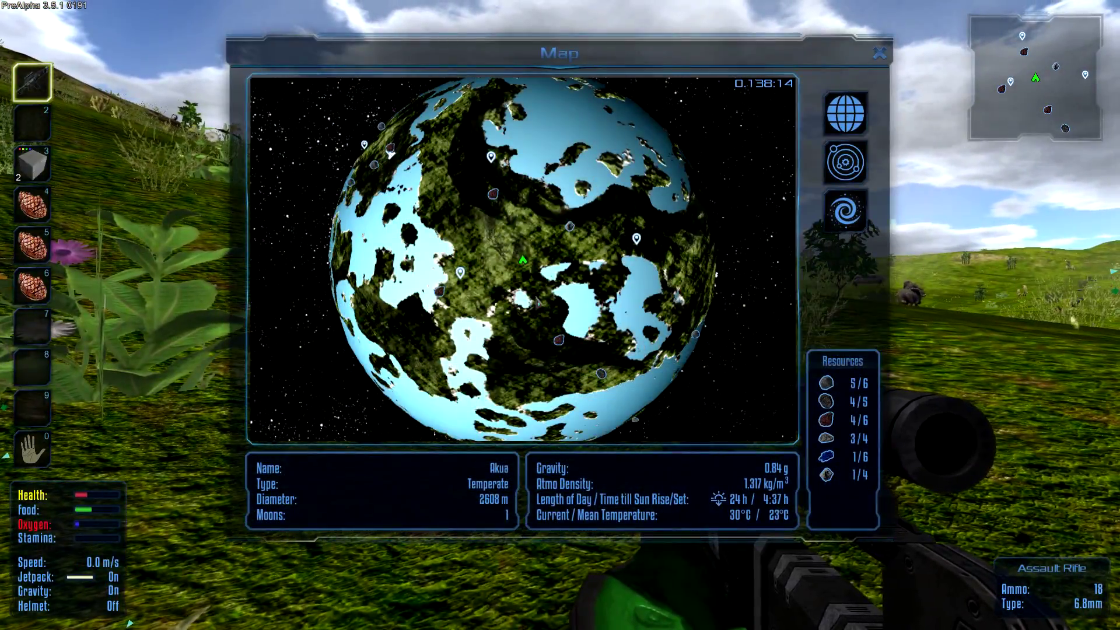
drag(516, 275, 554, 326)
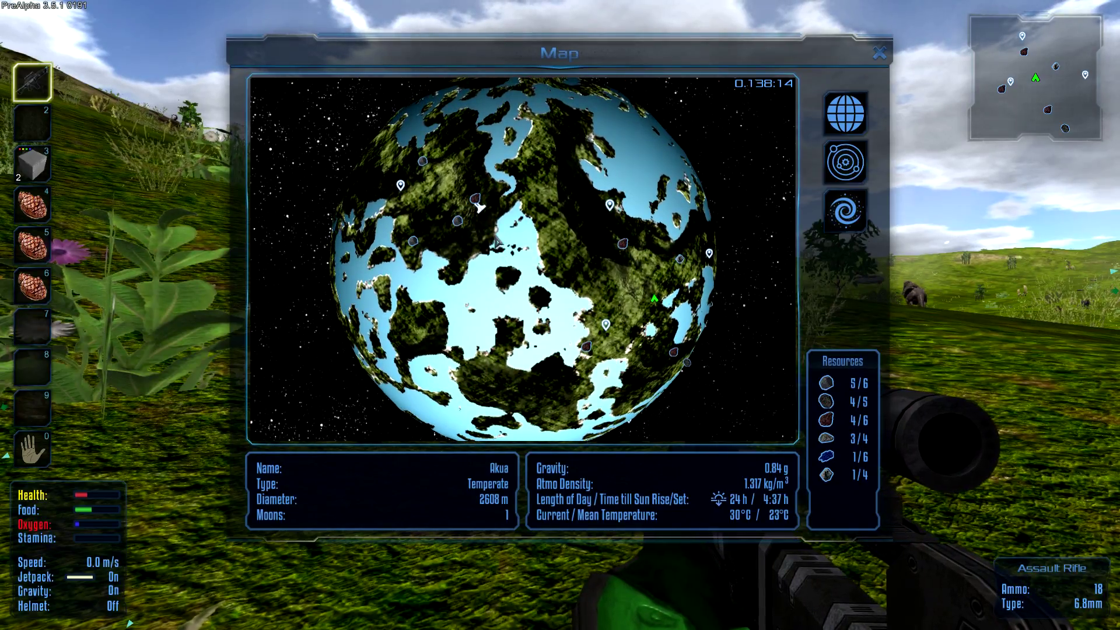
mouse_move(498, 241)
mouse_down()
mouse_move(527, 281)
mouse_move(569, 269)
mouse_move(570, 195)
mouse_move(419, 233)
mouse_up()
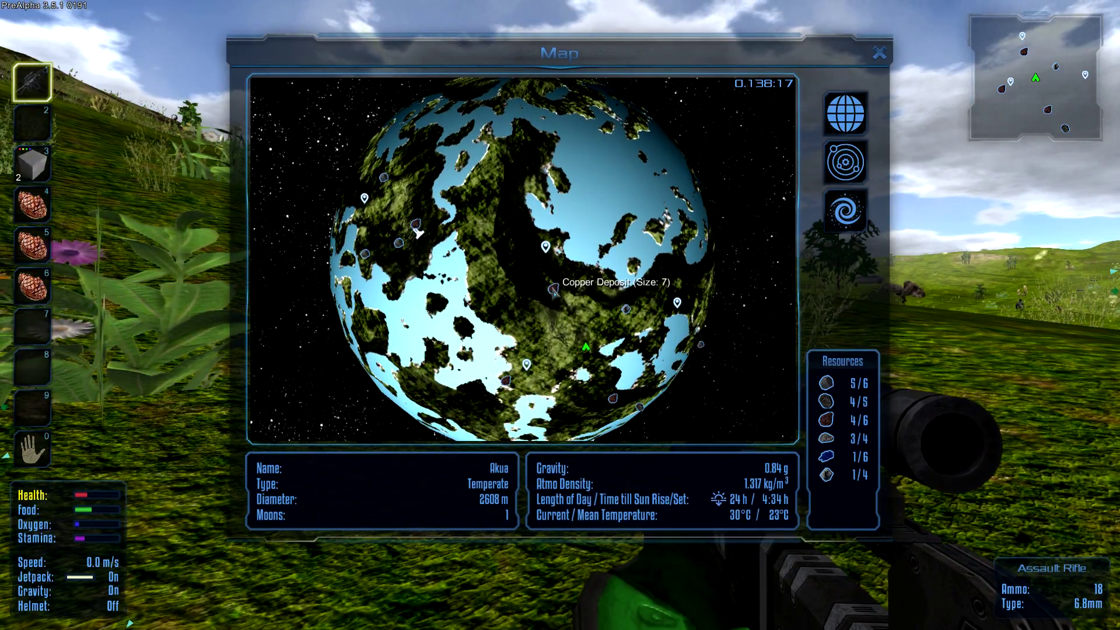
drag(552, 288, 485, 242)
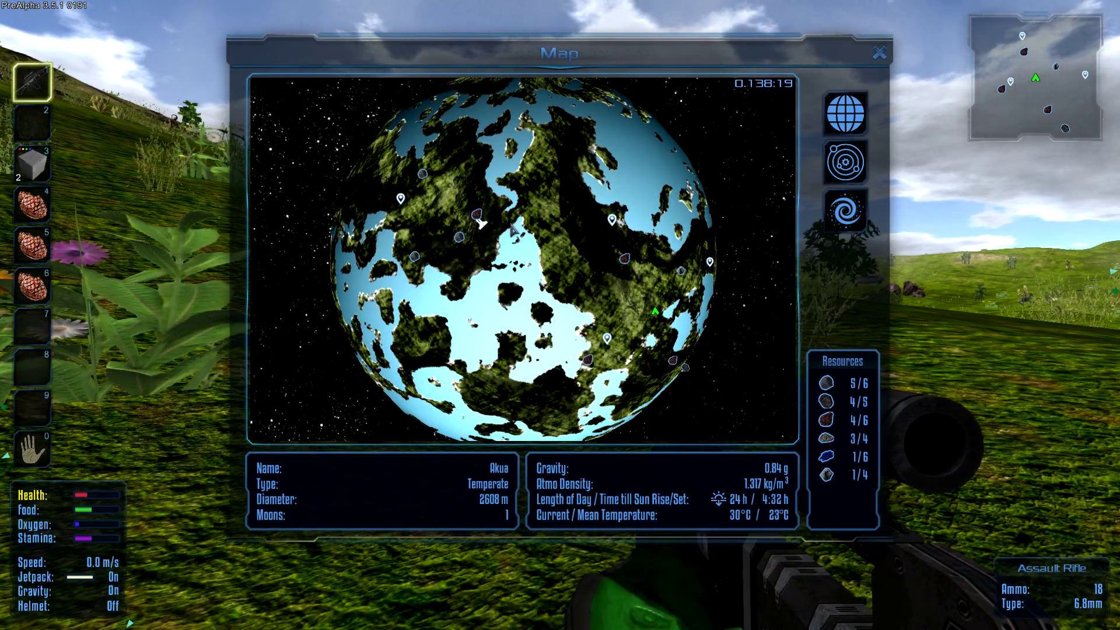
drag(480, 222, 359, 140)
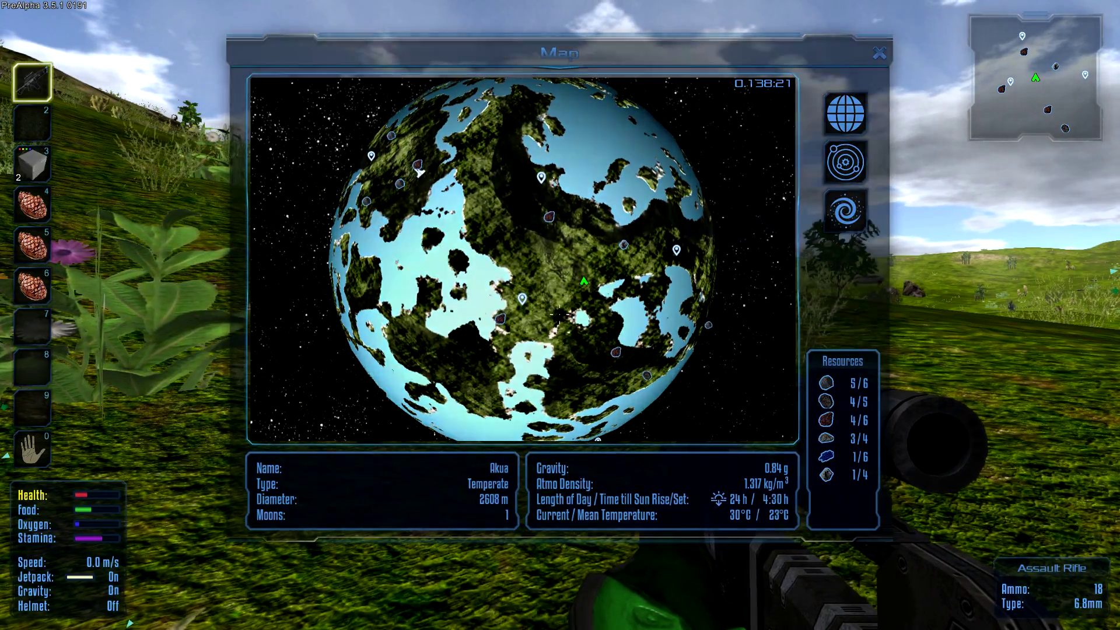
Close the map and walk past the plant creature to the red plant
key(m)
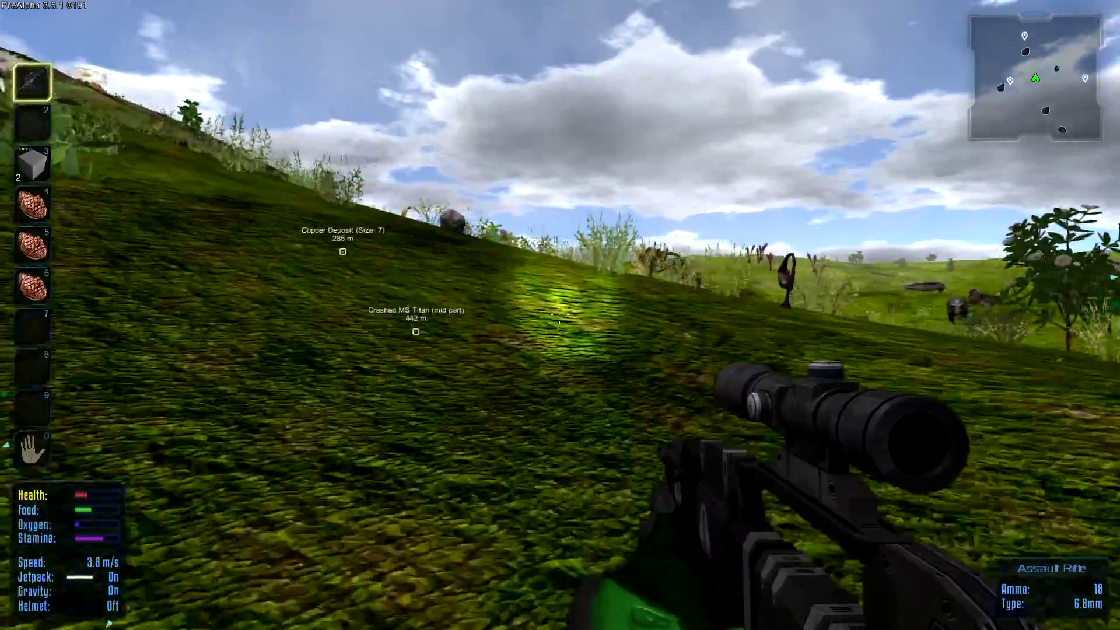
key(w)
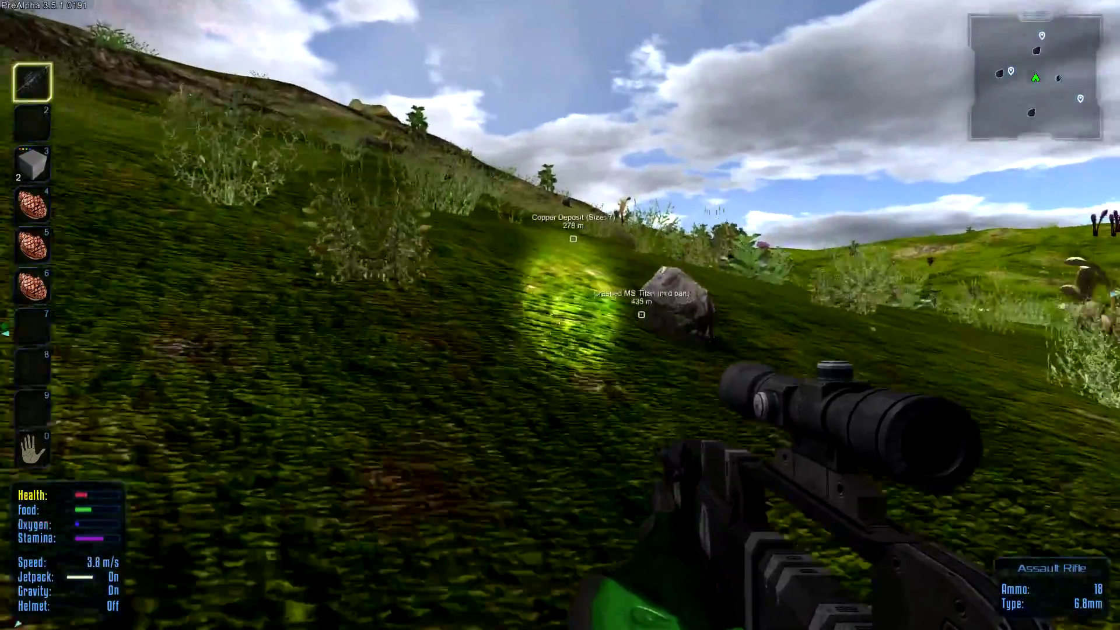
key(w)
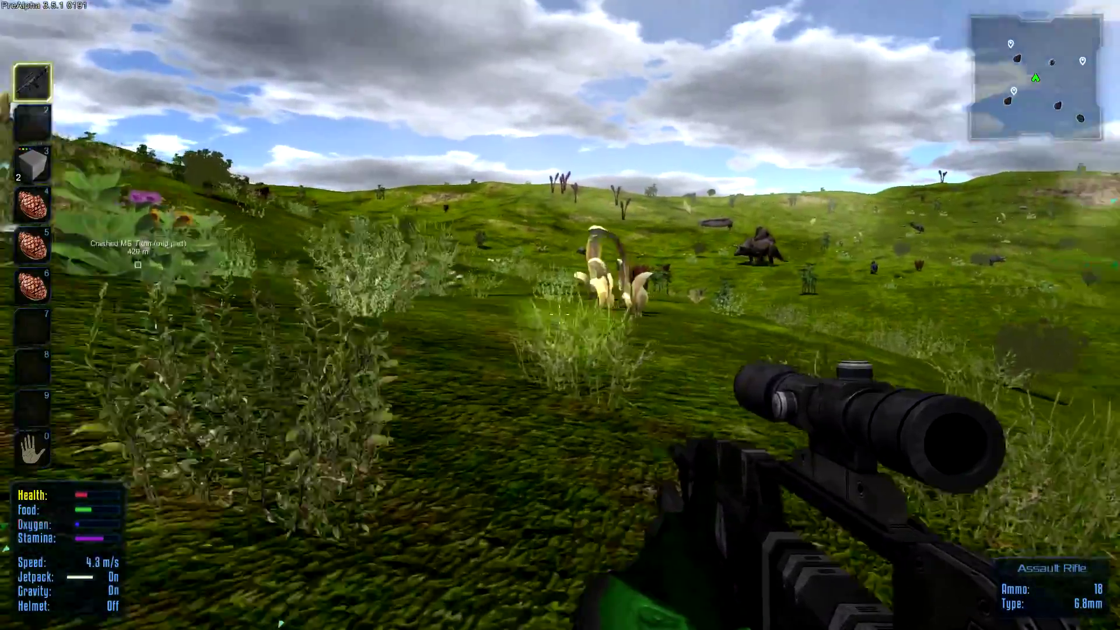
key(w)
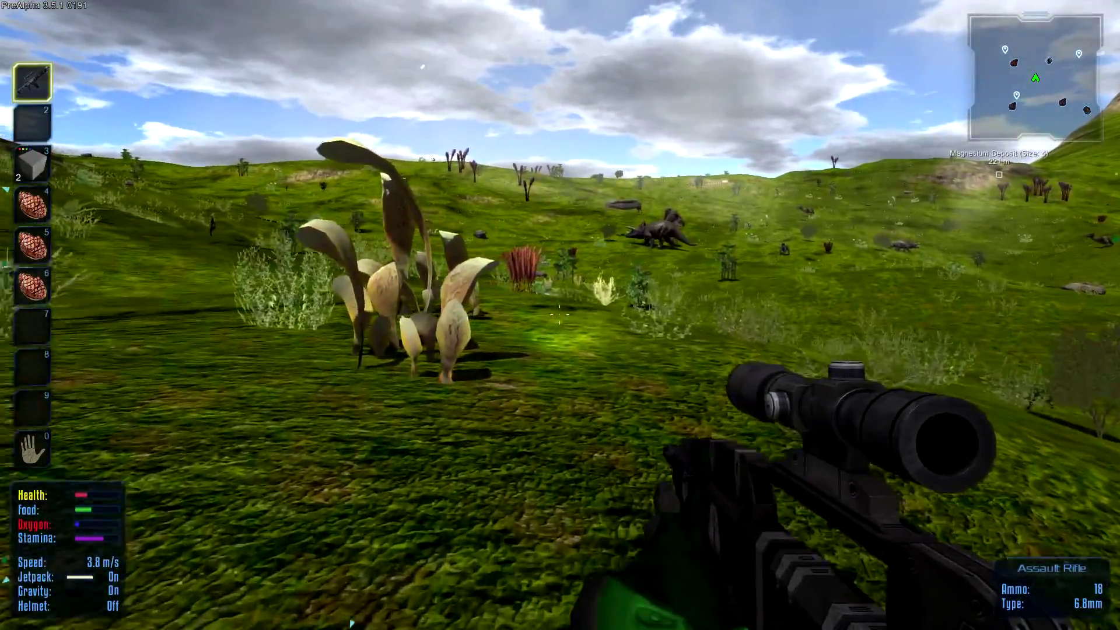
key(w)
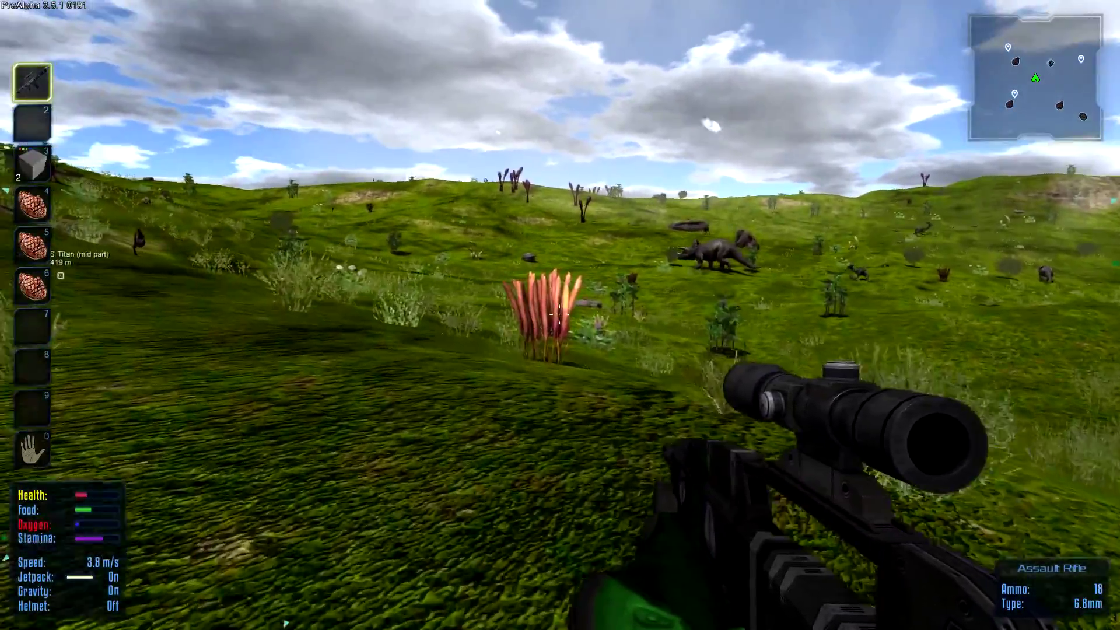
key(w)
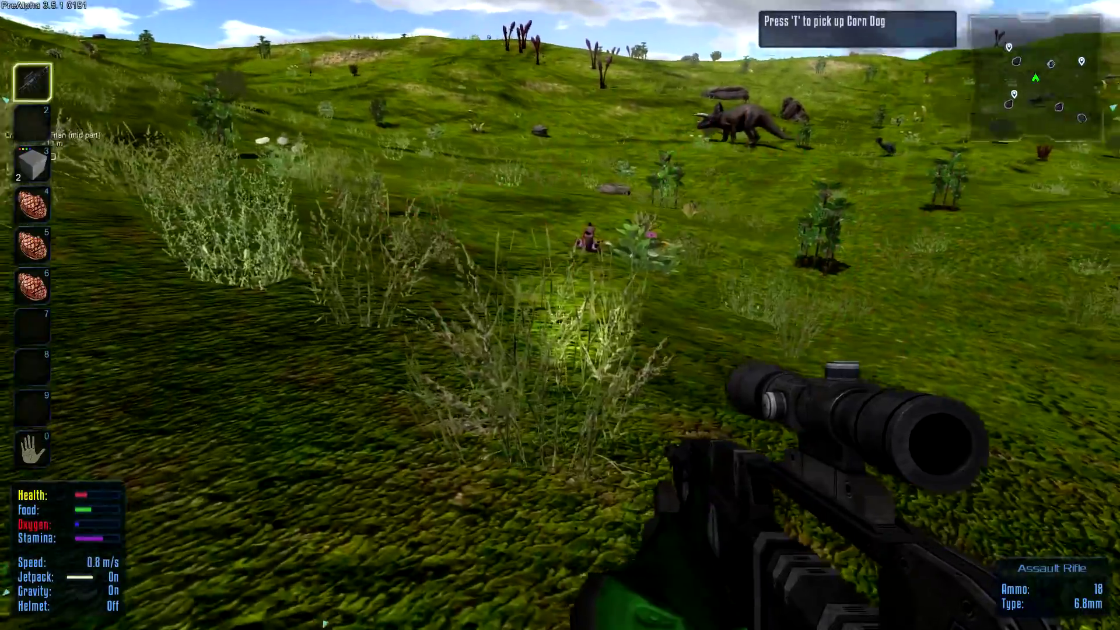
scroll(560, 315, down, 2)
scroll(560, 315, down, 1)
key(w)
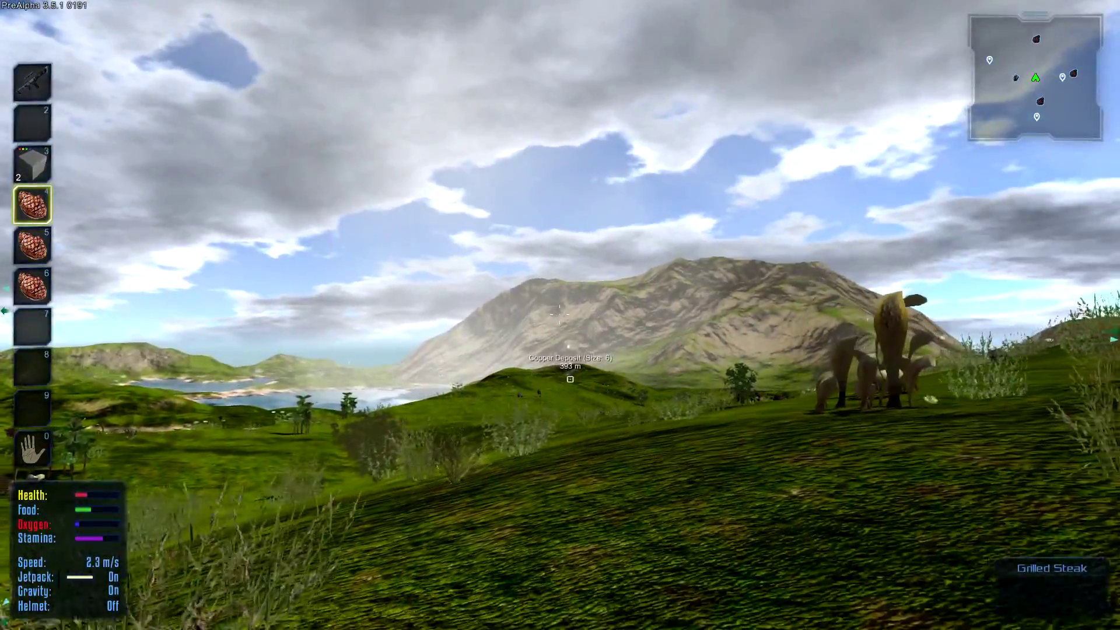
key(w)
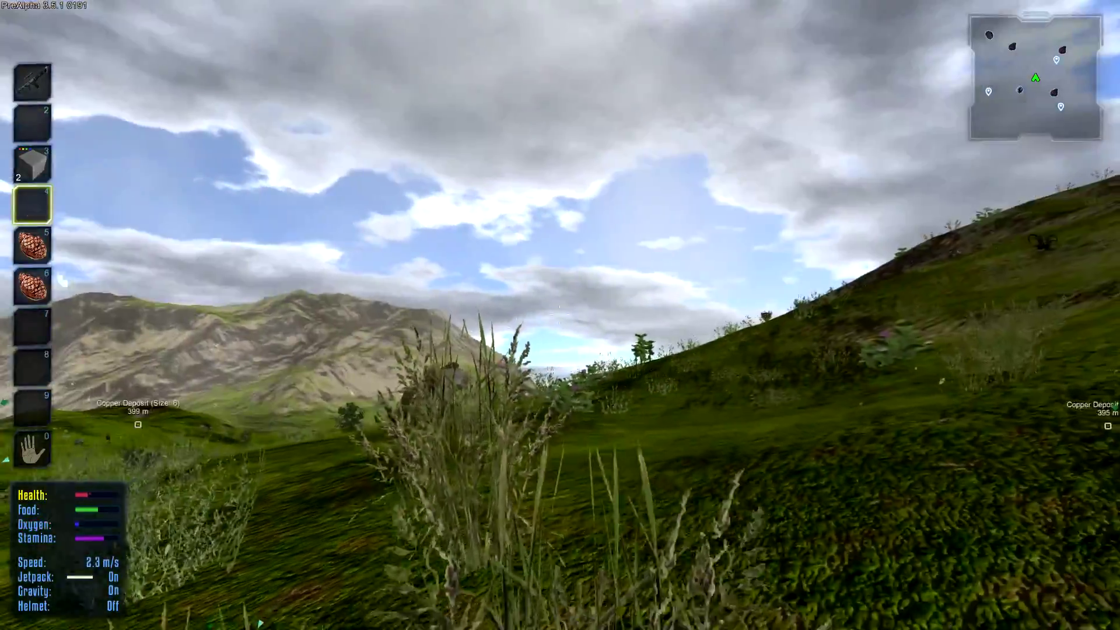
Eat the Grilled Steak and another food item, then ready the assault rifle
click(560, 316)
key(w)
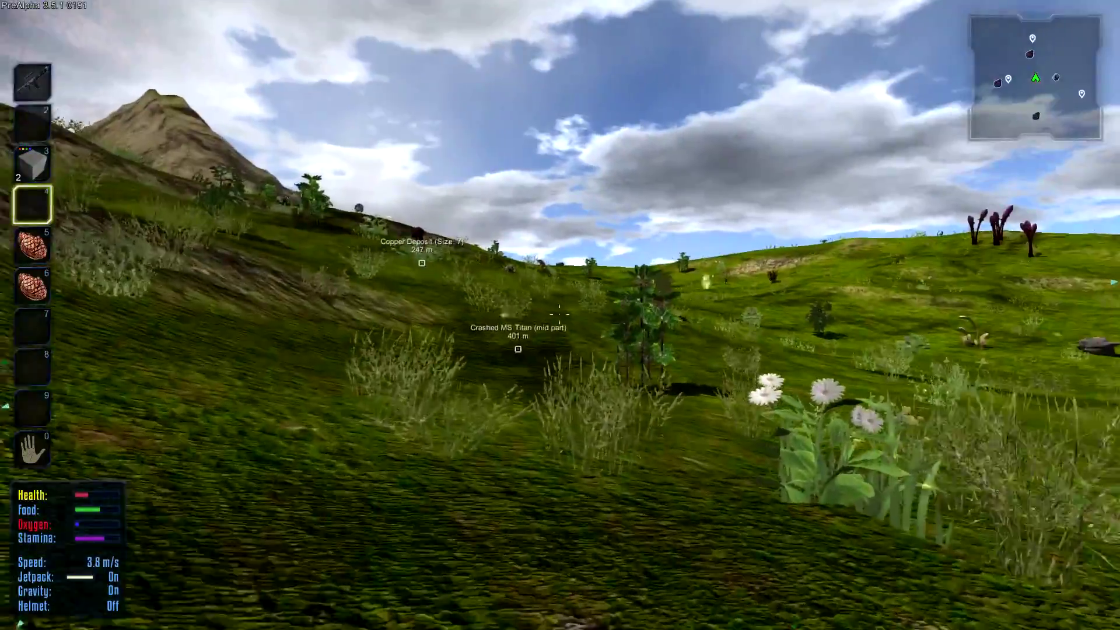
key(5)
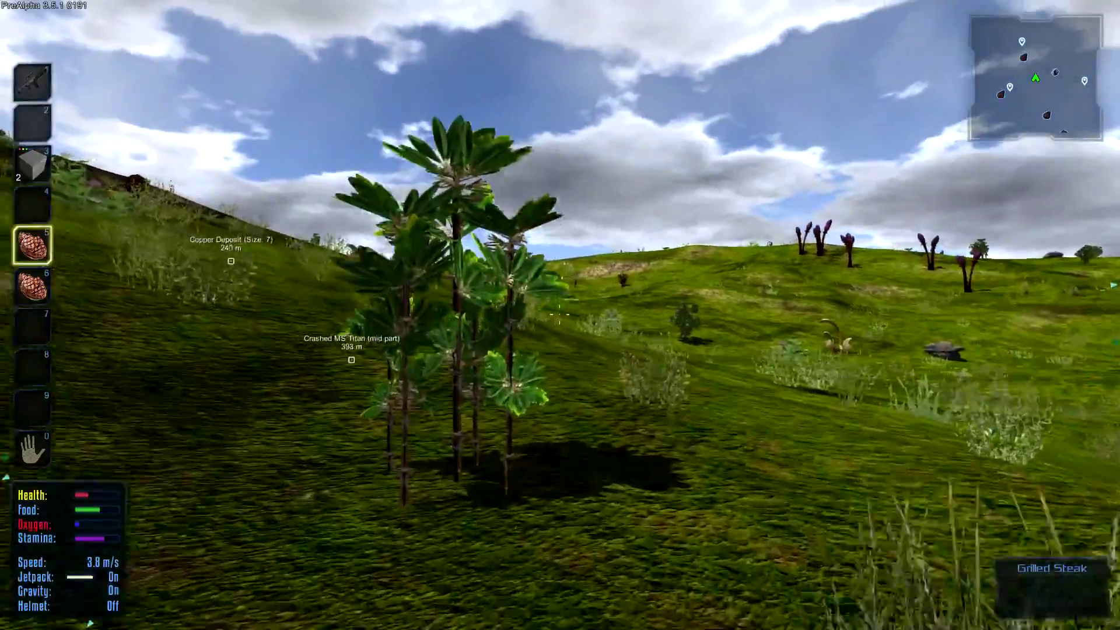
click(560, 315)
key(w)
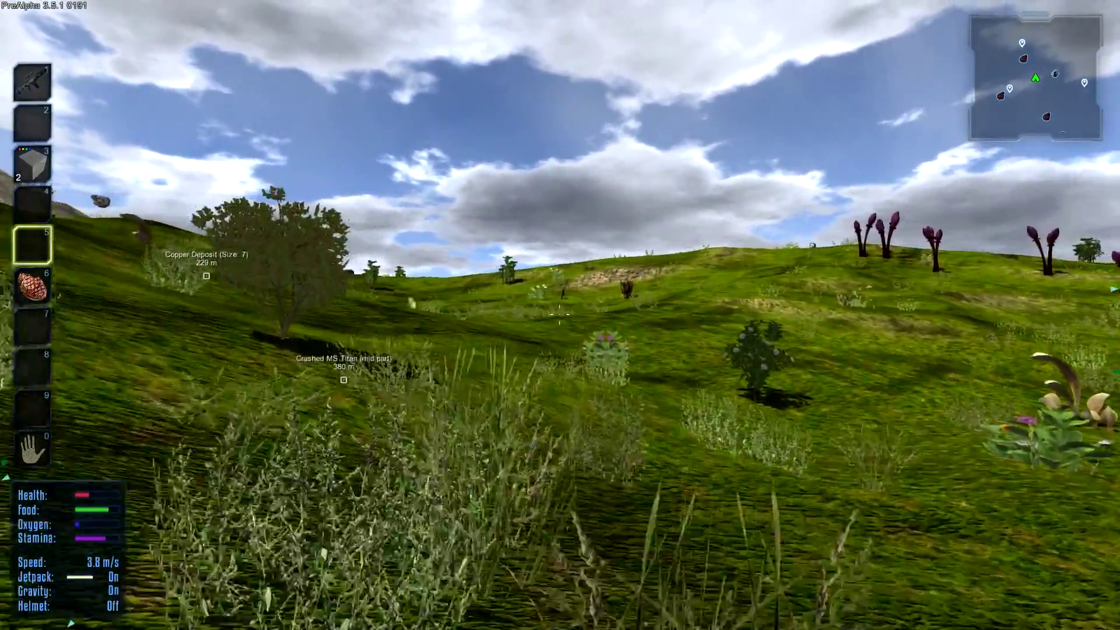
key(w)
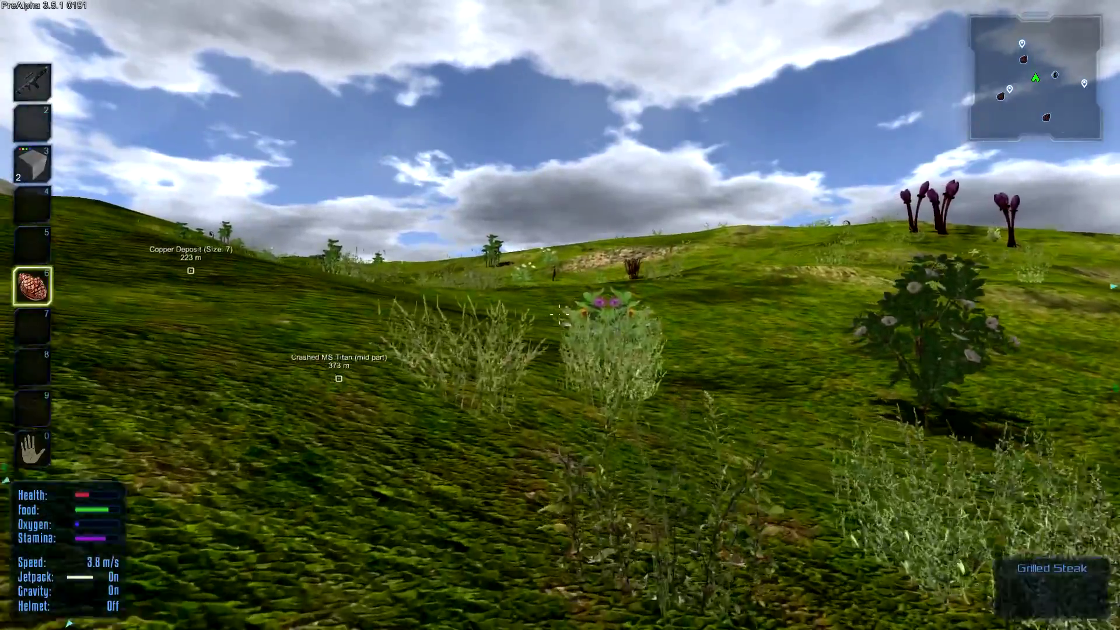
key(w)
click(560, 316)
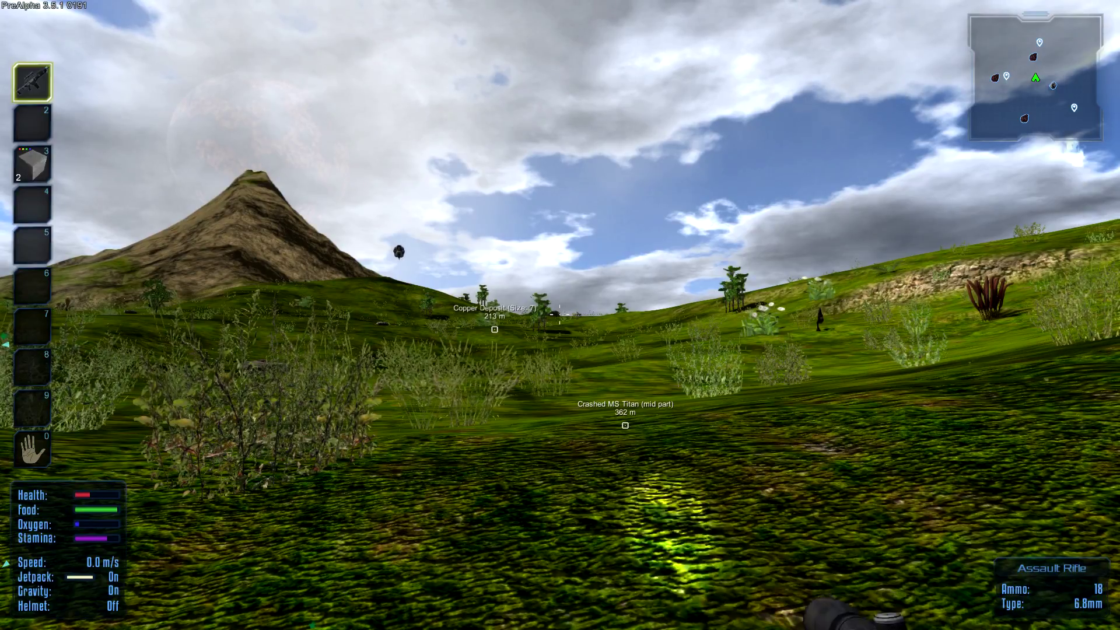
Advance toward the Minigun Drone above the mountain and scope in on it
right_click(560, 316)
key(w)
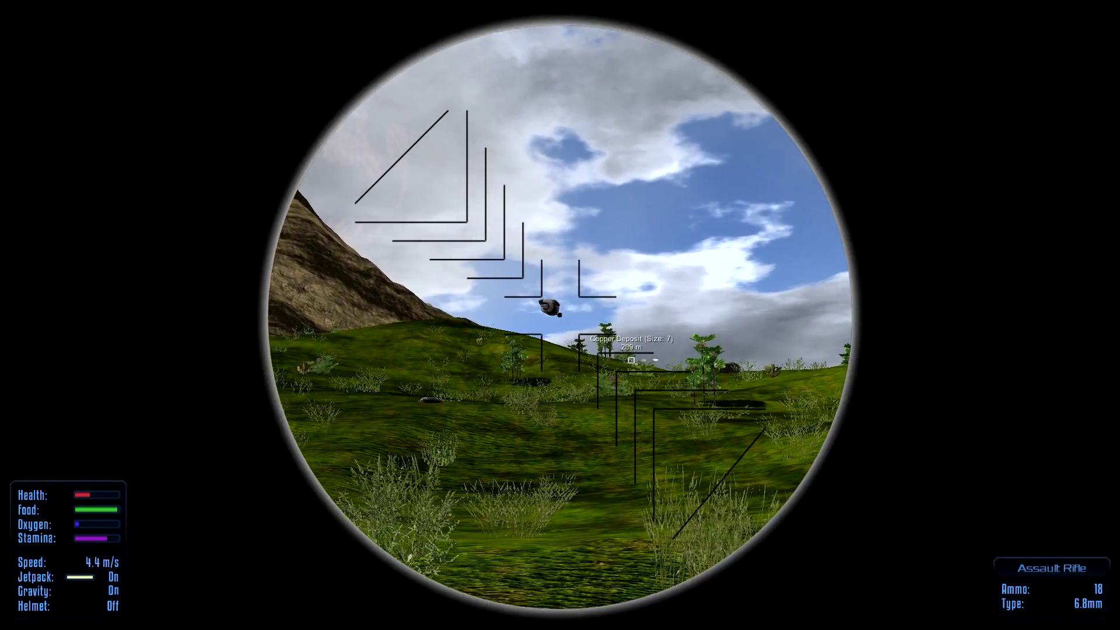
key(w)
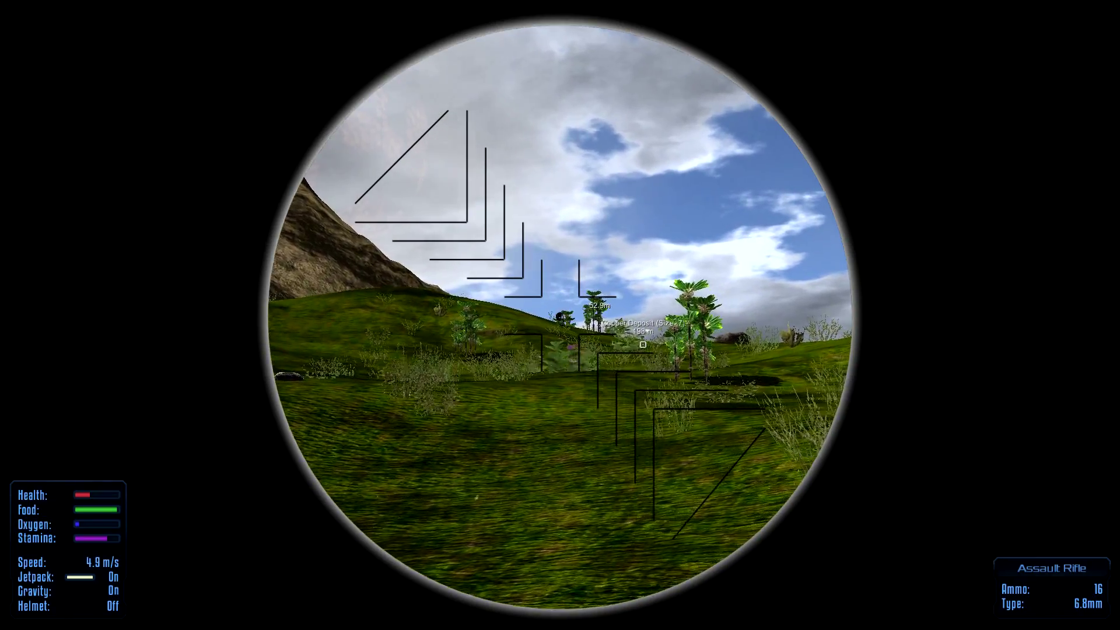
right_click(560, 315)
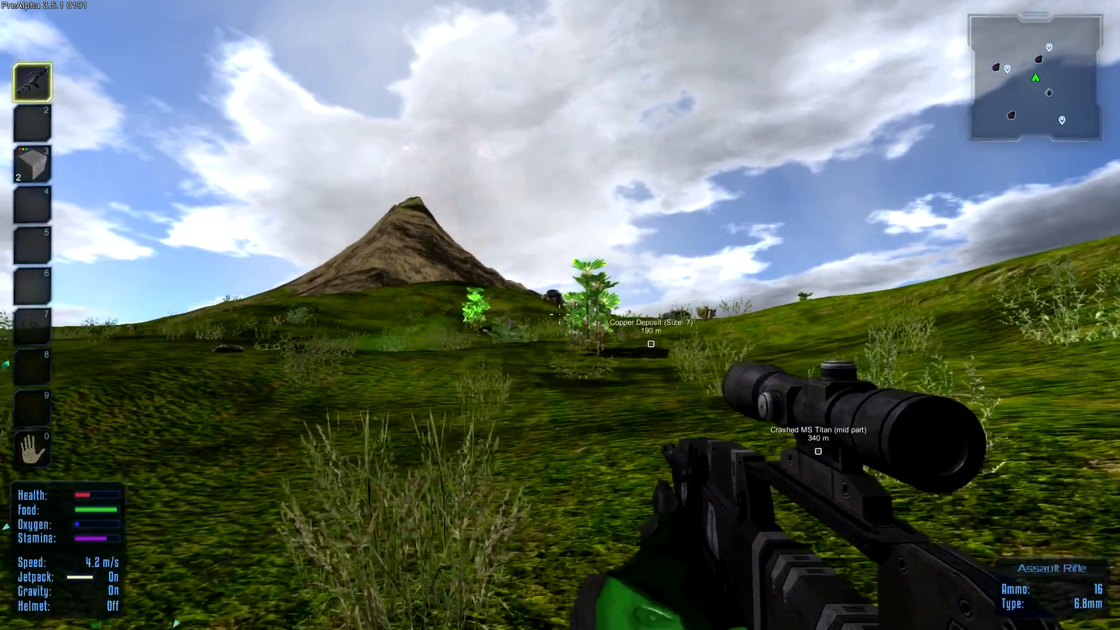
right_click(560, 315)
Fire scoped bursts, reload, and keep shooting until the Minigun Drone explodes
click(561, 316)
key(w)
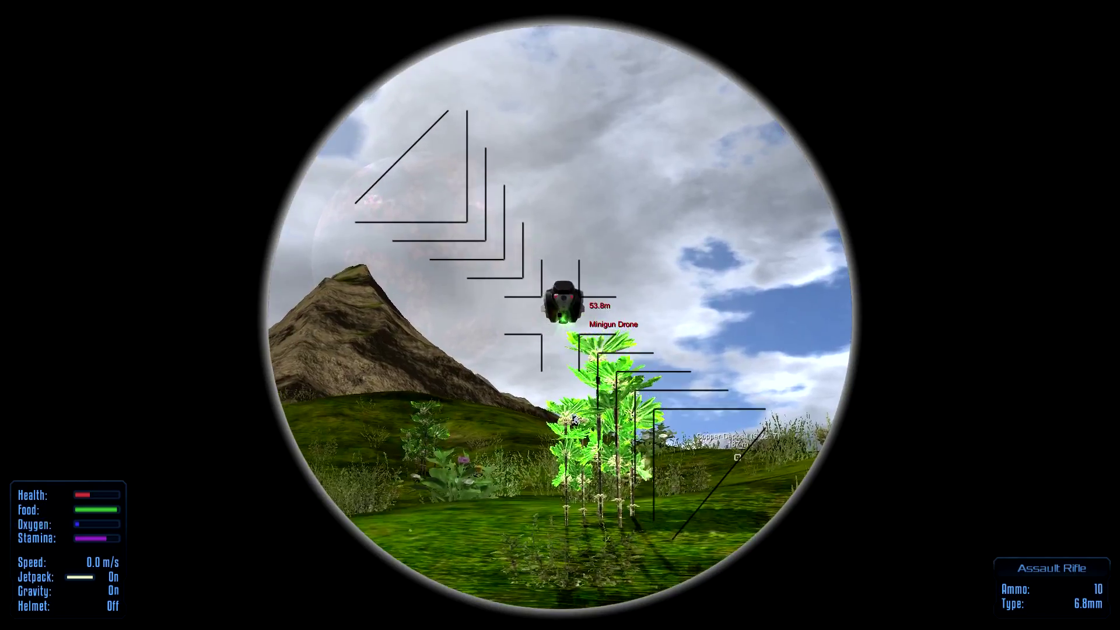
click(560, 316)
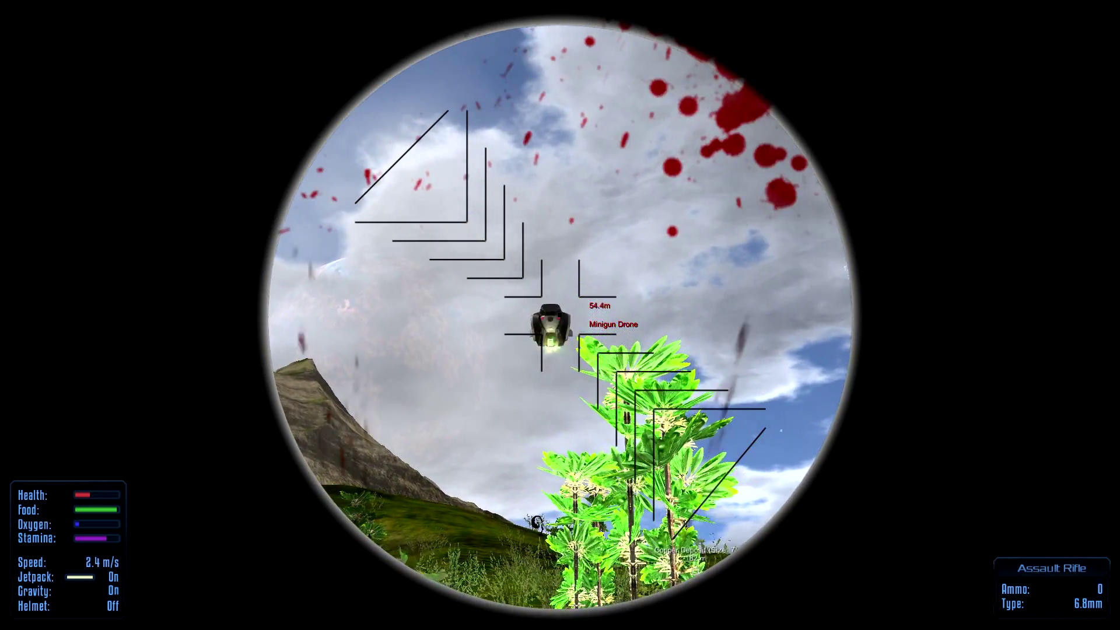
right_click(561, 316)
key(r)
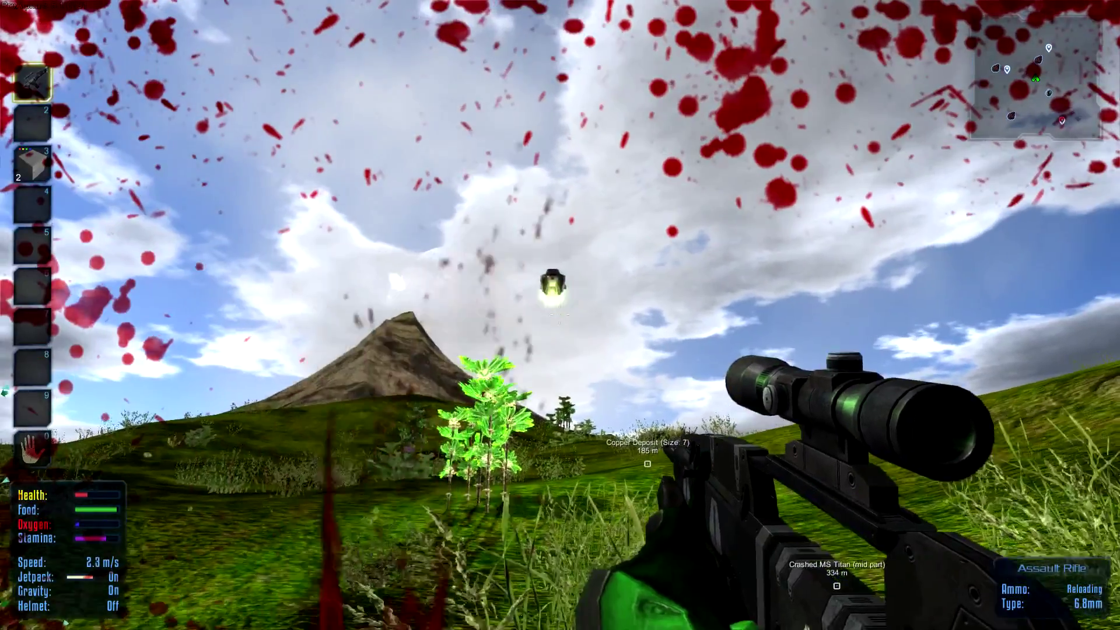
right_click(560, 315)
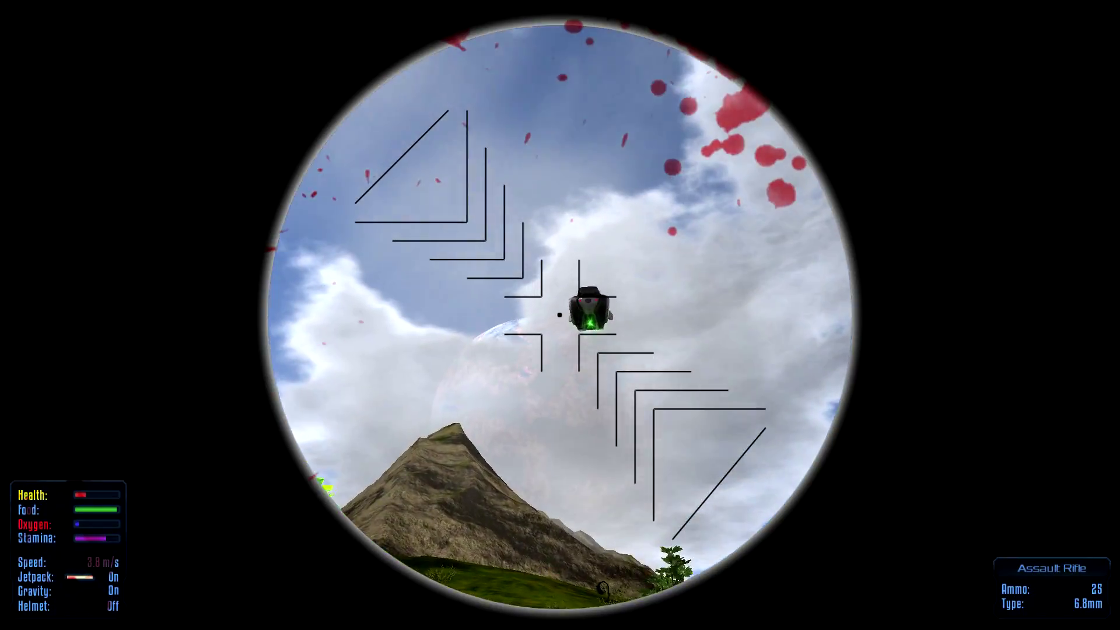
click(561, 315)
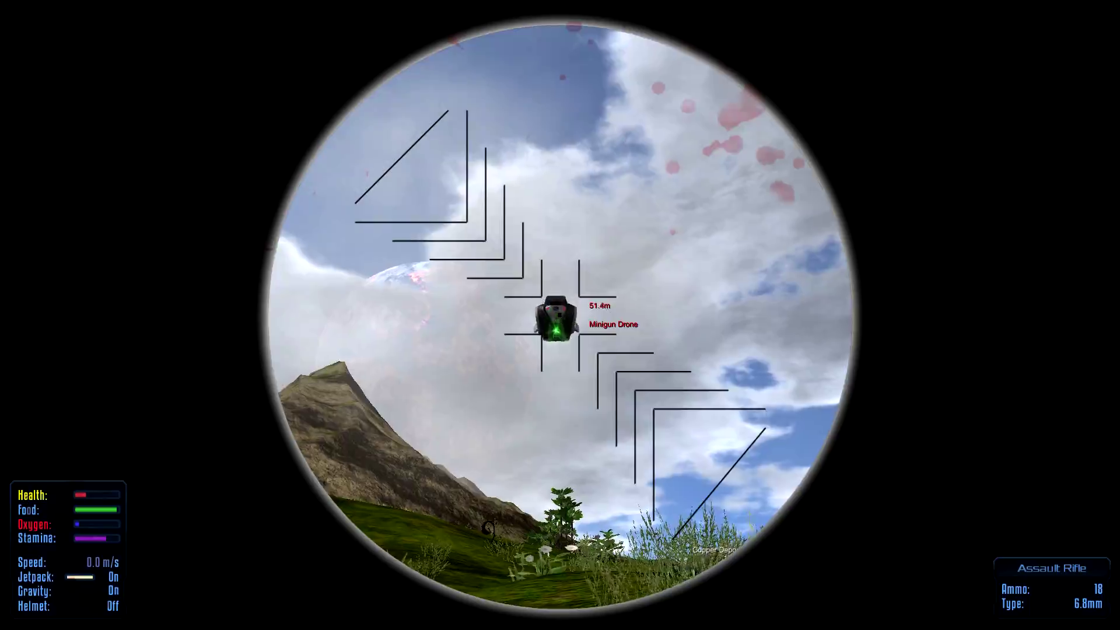
right_click(560, 315)
Turn toward the Cannon Drone, scope in and open fire
key(w)
key(w)
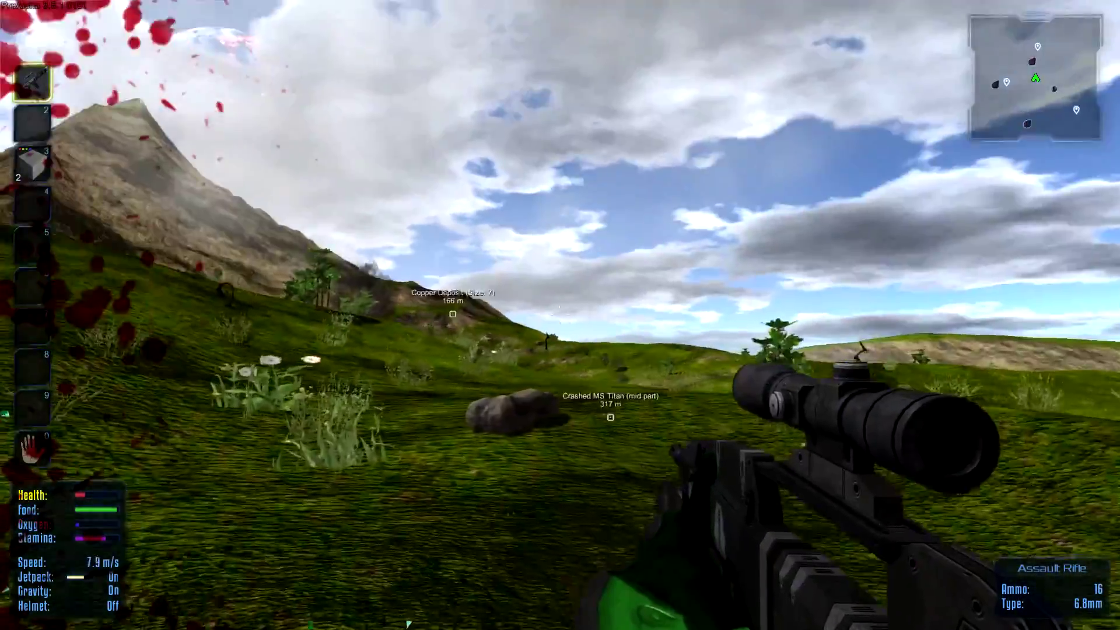
key(w)
right_click(560, 315)
click(560, 316)
click(560, 315)
key(w)
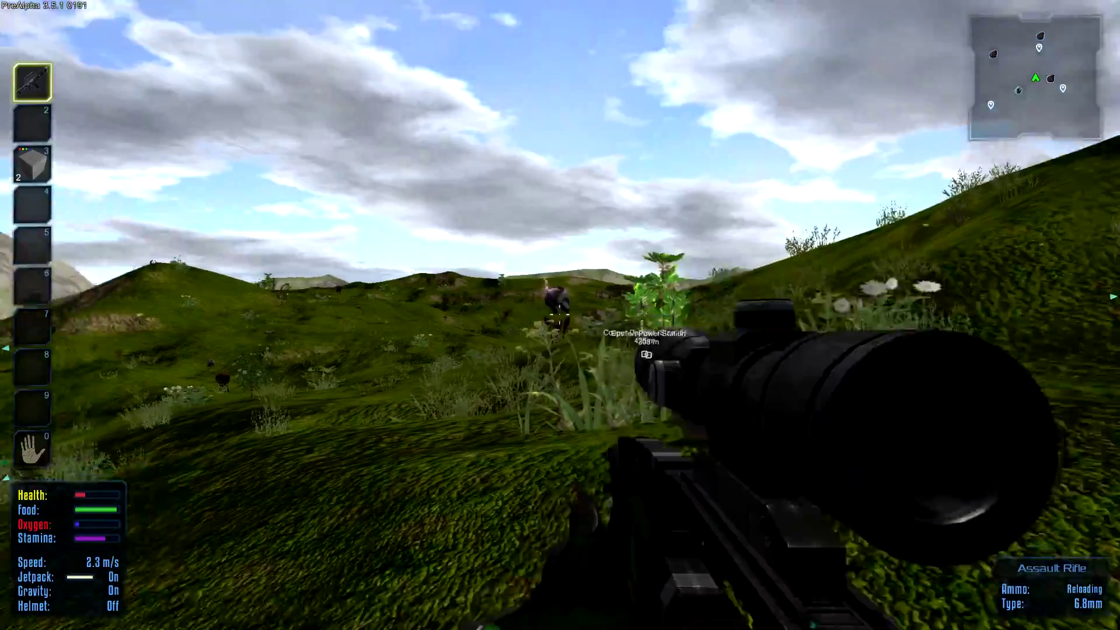
Reload, close in and keep firing until the Cannon Drone explodes
key(r)
key(w)
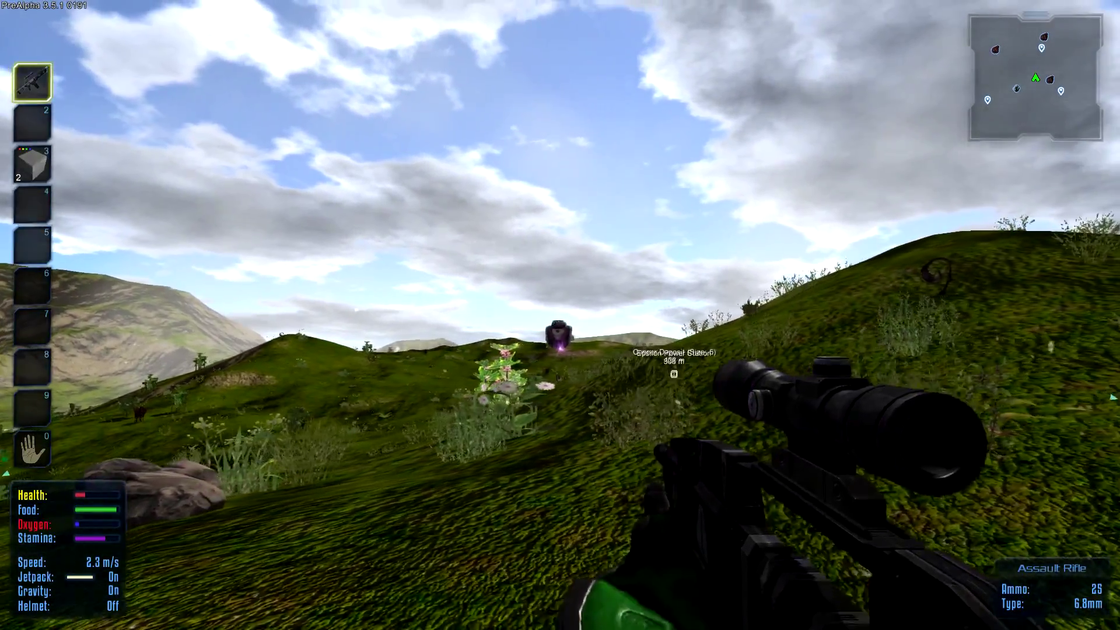
right_click(561, 315)
click(560, 315)
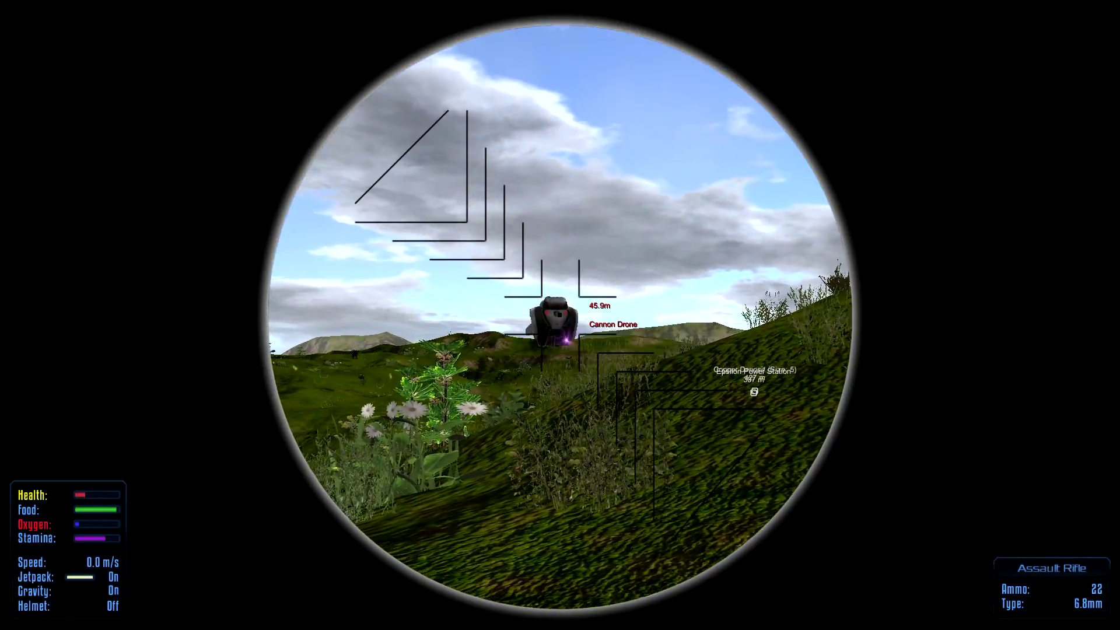
click(560, 316)
click(561, 315)
right_click(560, 315)
click(560, 315)
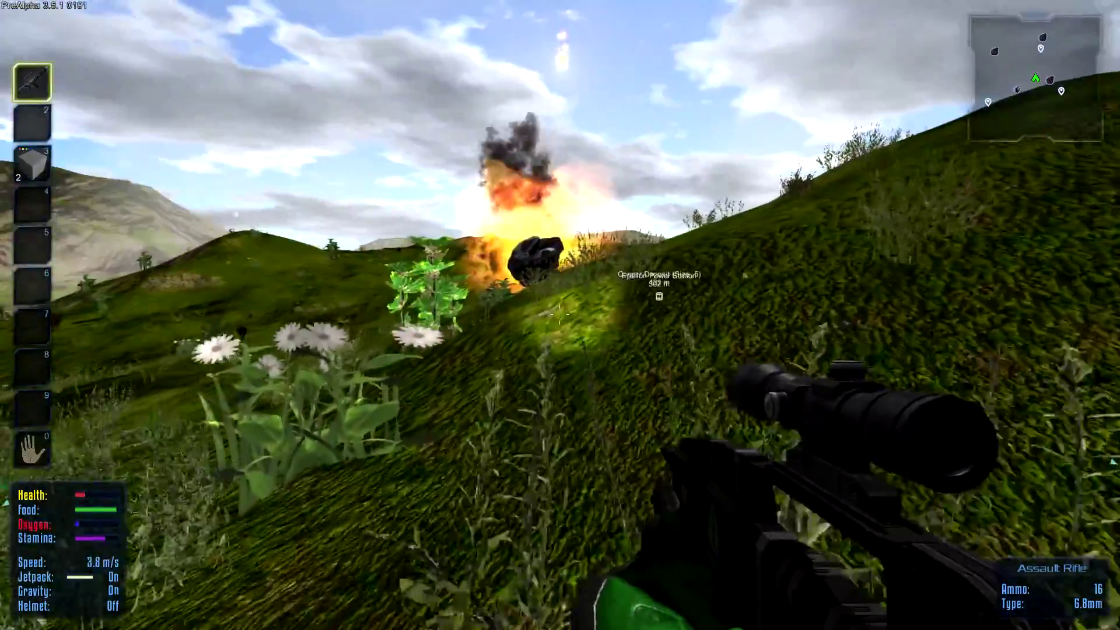
Walk up to the smoking Cannon Drone wreck
key(w)
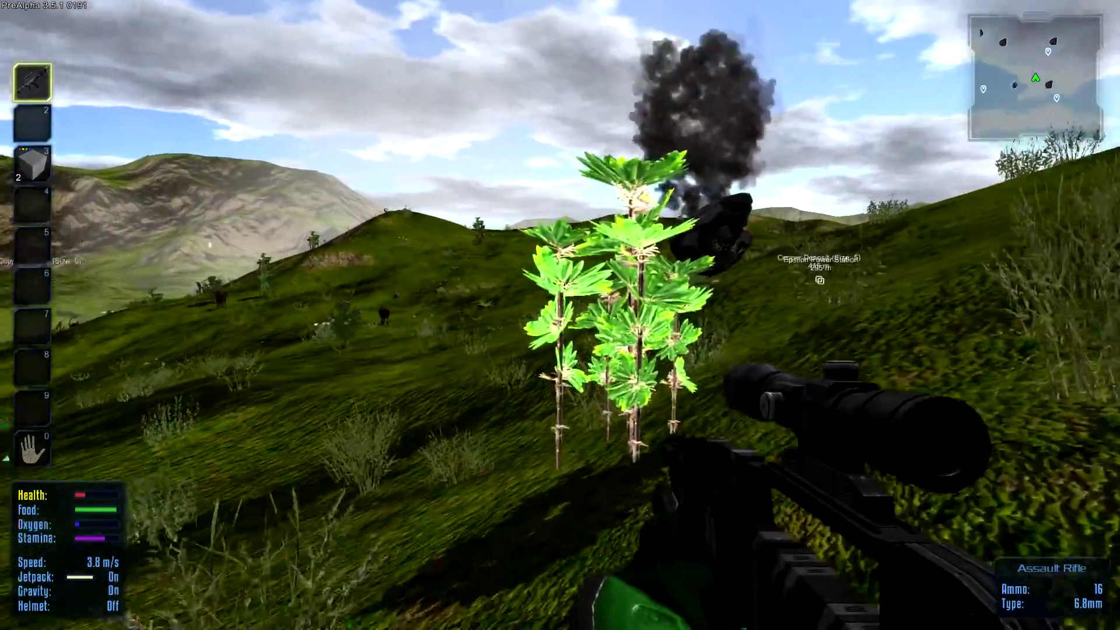
key(w)
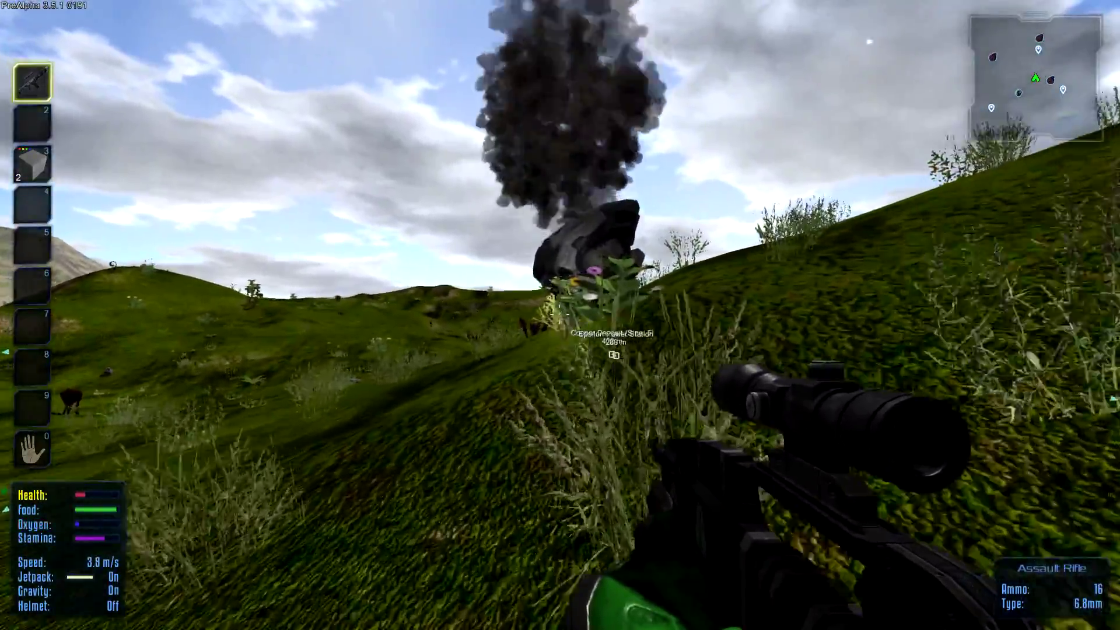
key(w)
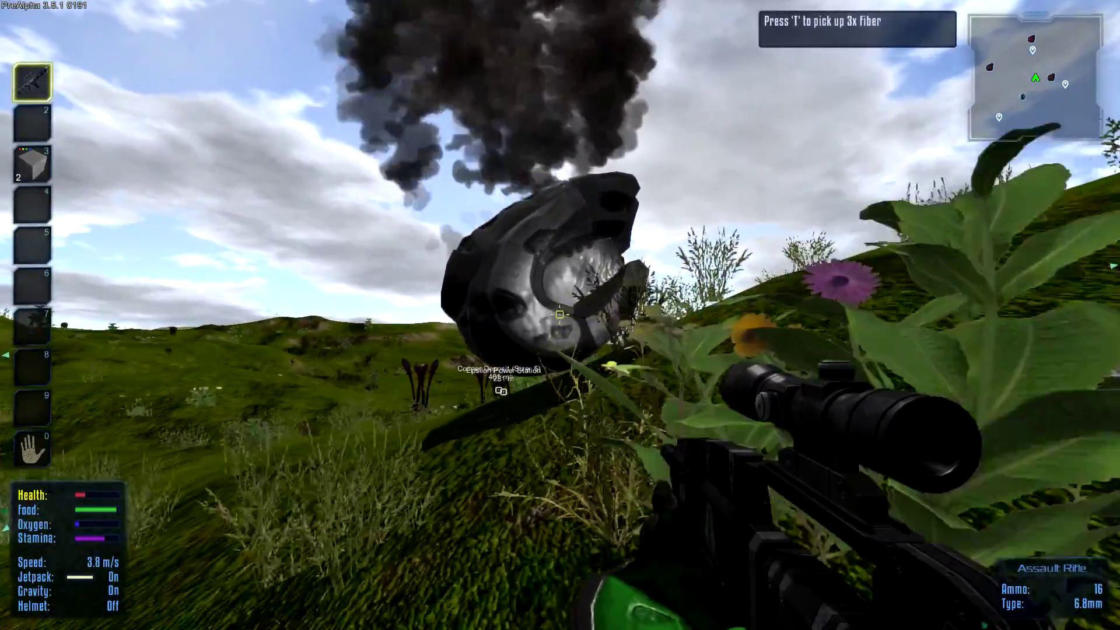
Step up to the Cannon Drone wreck and take the cables from its storage
key(w)
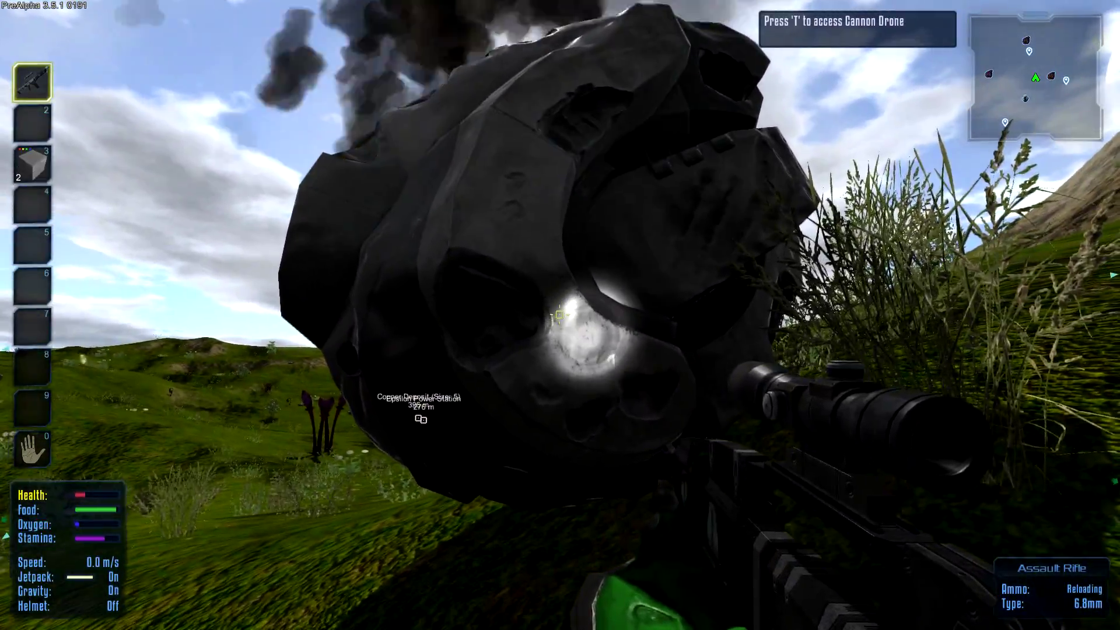
key(r)
key(t)
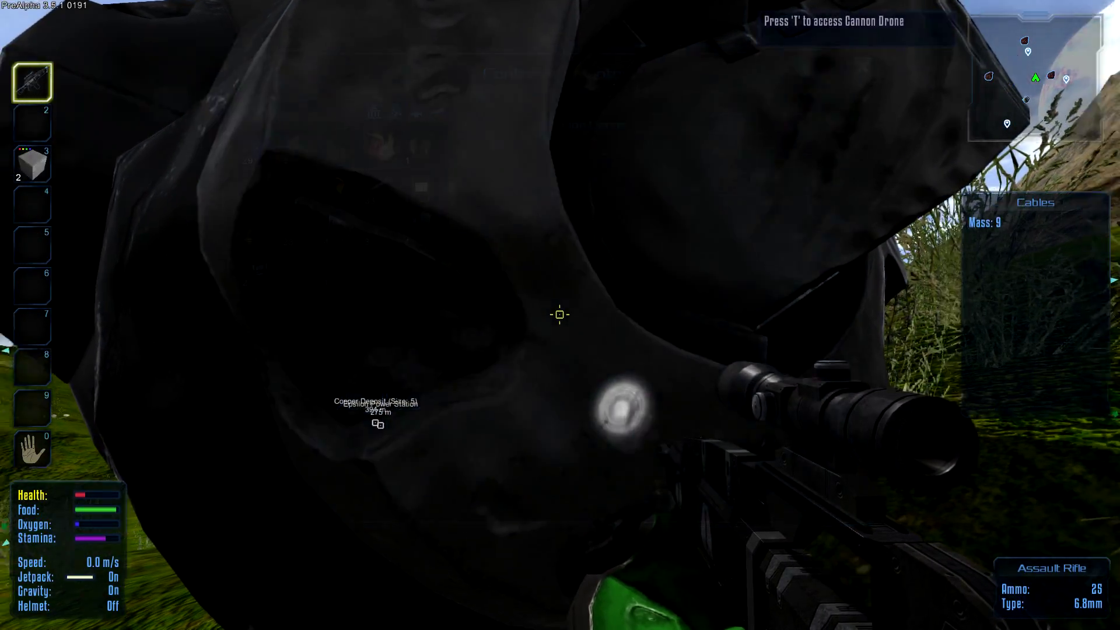
Walk over the hill to the smoking Minigun Drone wreck
key(w)
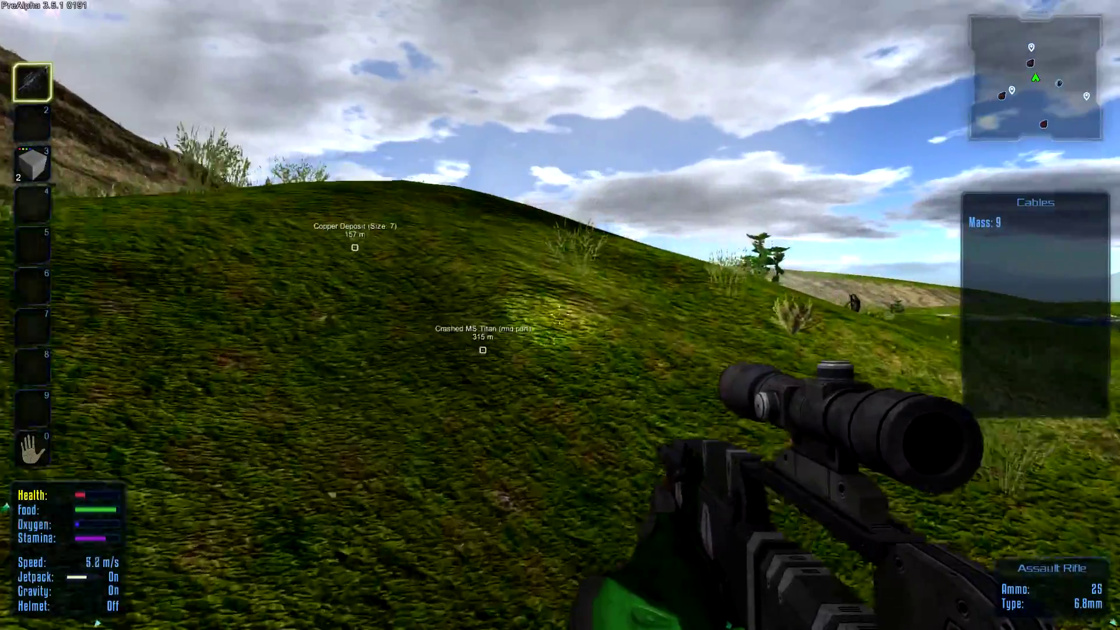
key(w)
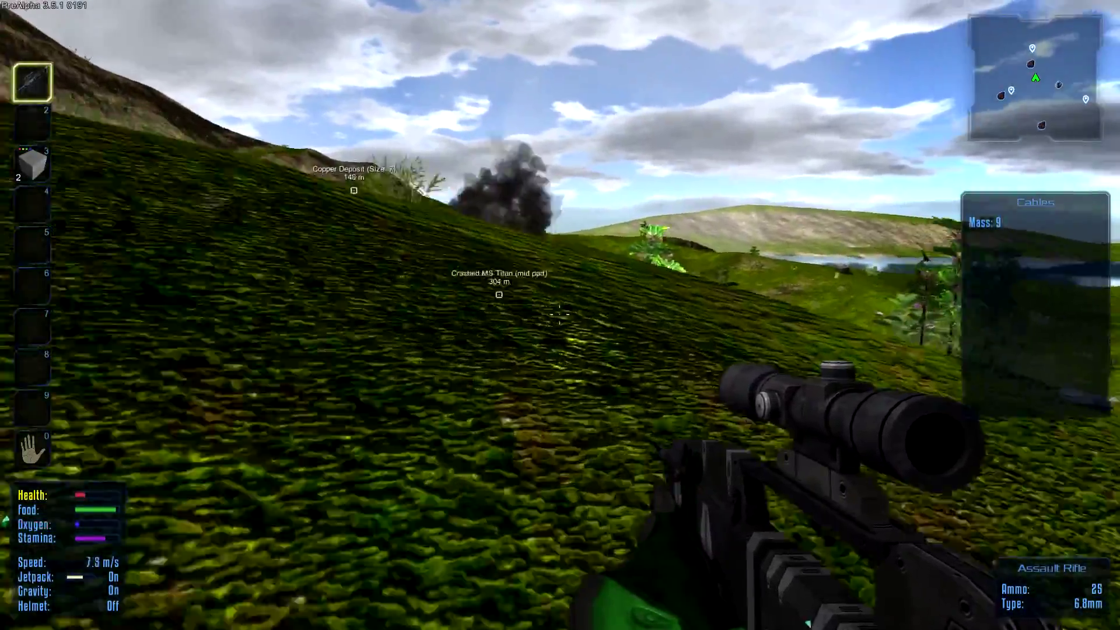
key(w)
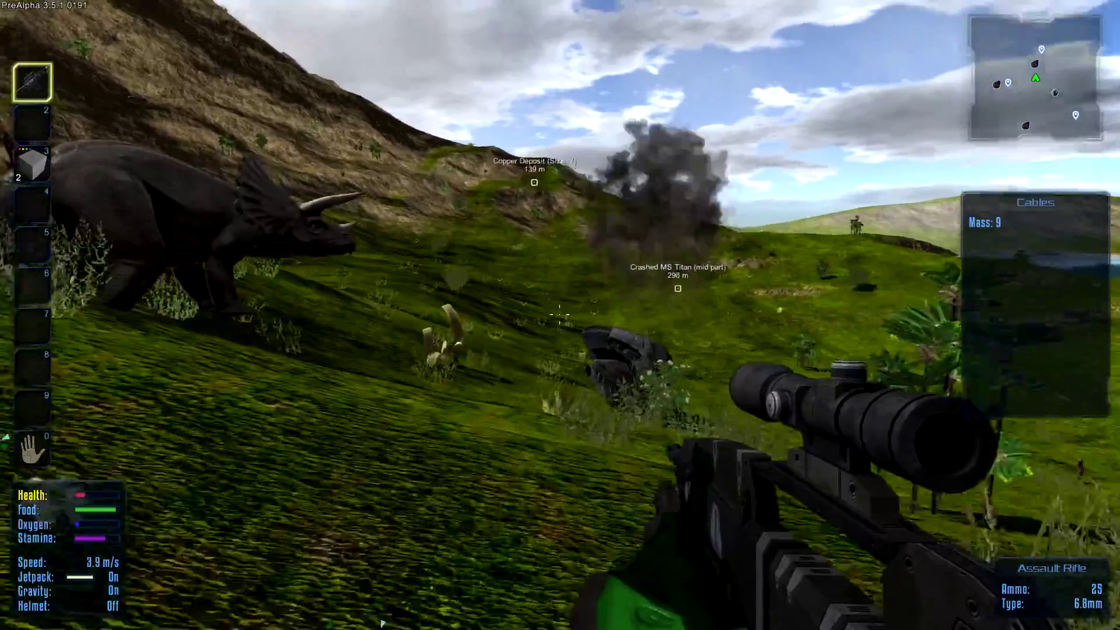
key(w)
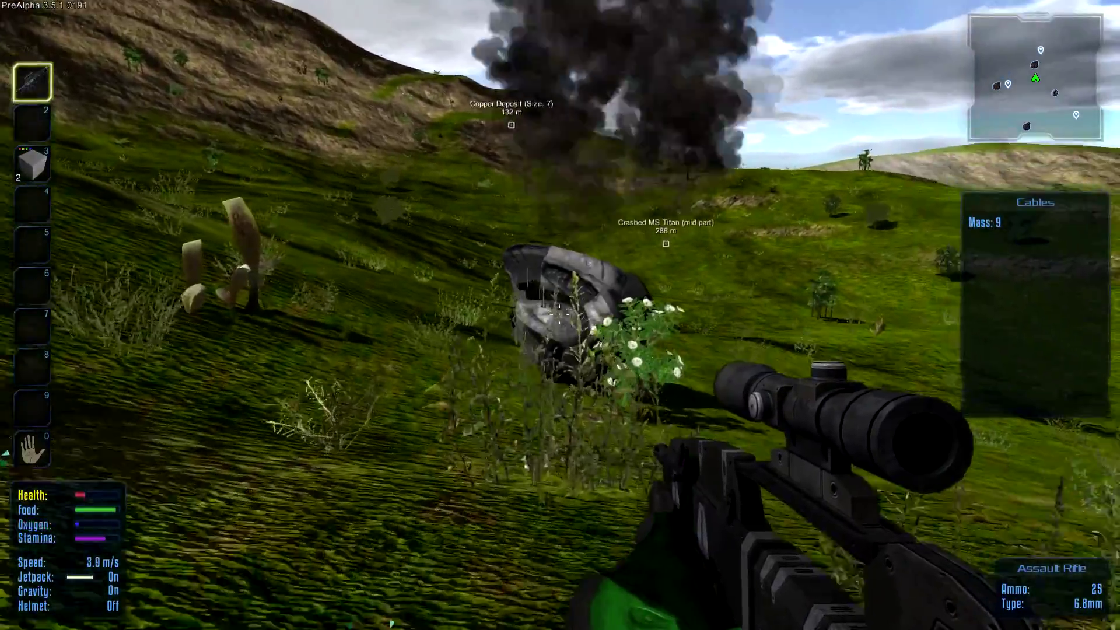
key(w)
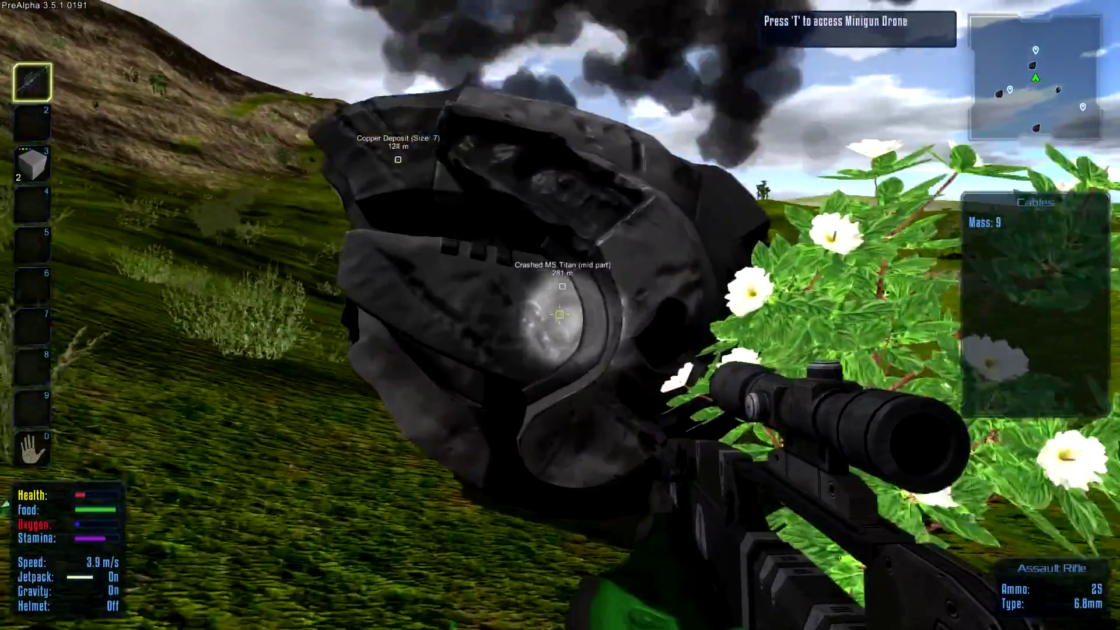
Loot the Minigun Drone wreck: metal plates, cables, Control Device, Glass Plate and ammo
key(t)
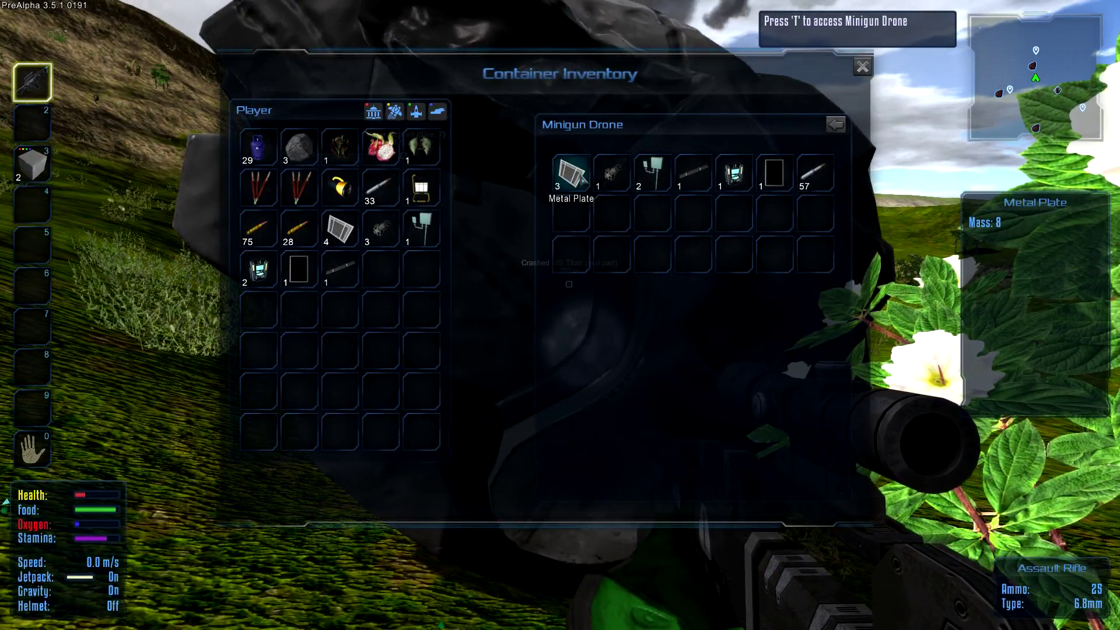
click(572, 173)
click(612, 174)
click(652, 173)
click(693, 174)
click(734, 174)
click(775, 173)
click(815, 173)
key(Escape)
Walk toward the Copper Deposit, then view the Akua planet map and rotate the globe
key(w)
key(w)
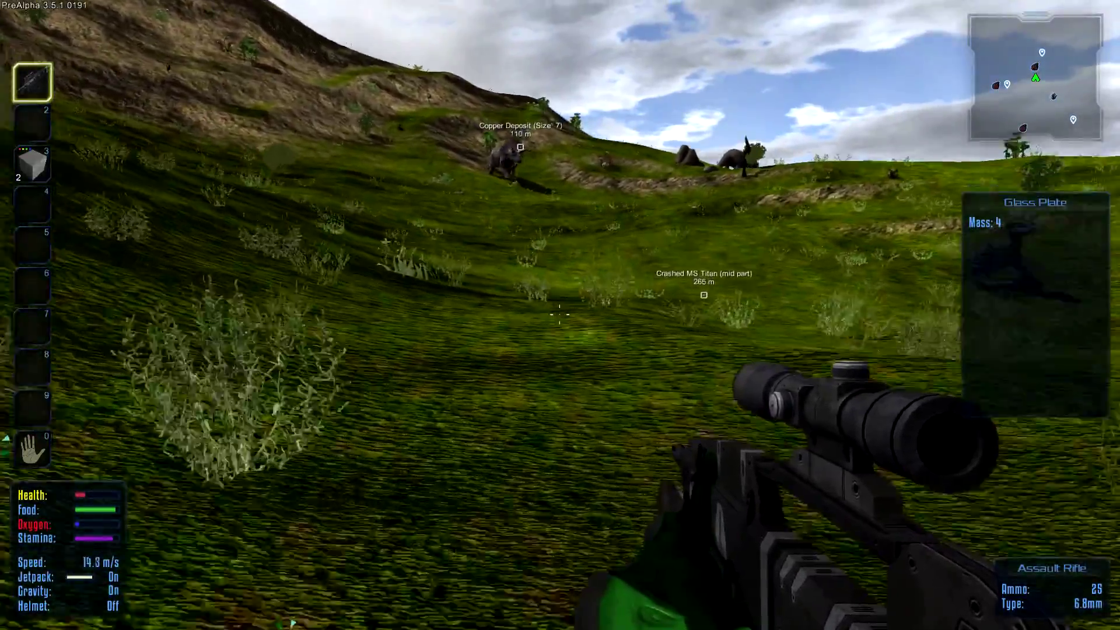
key(w)
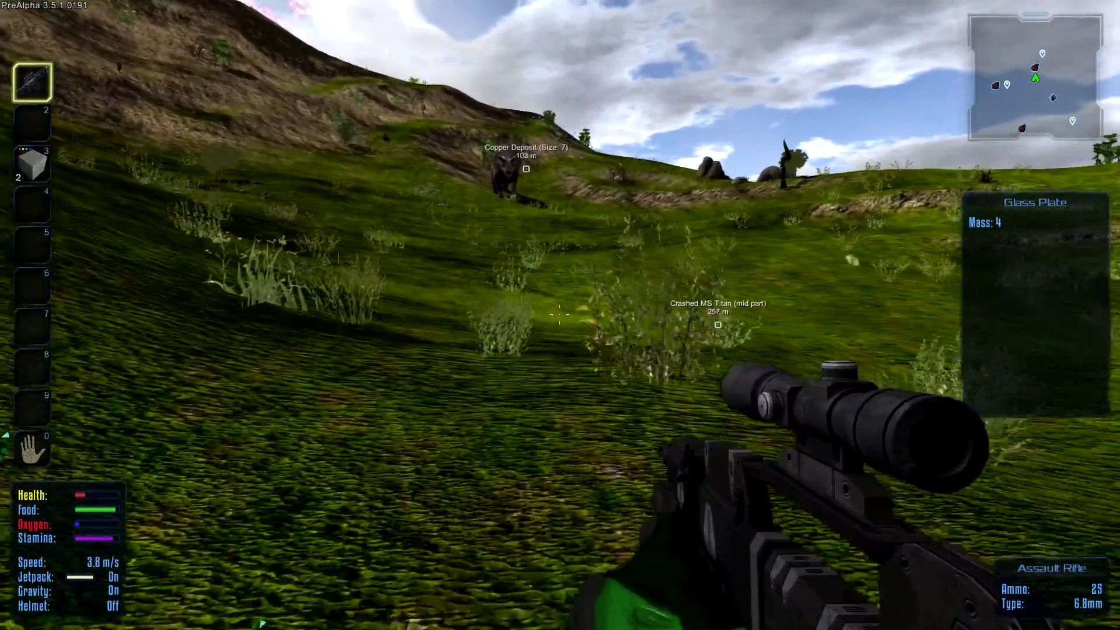
key(w)
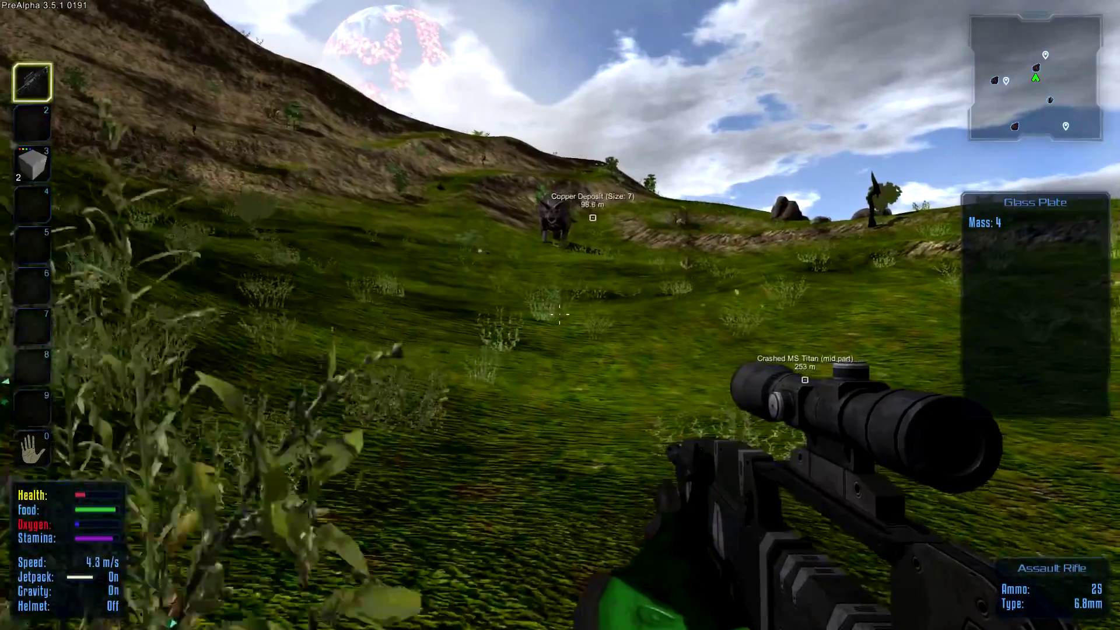
key(w)
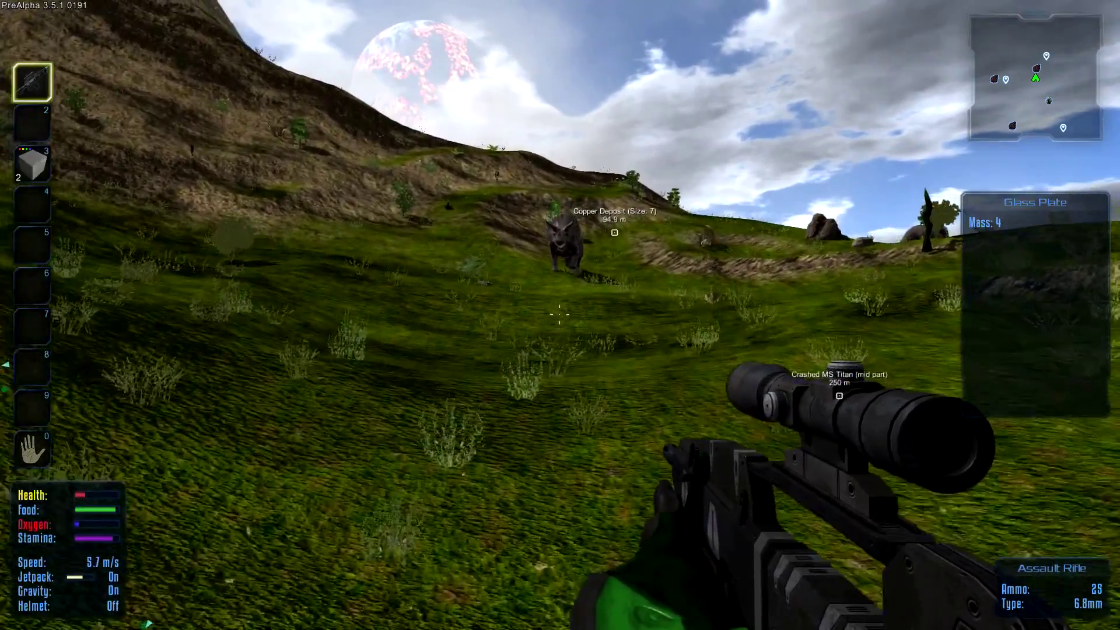
key(w)
key(m)
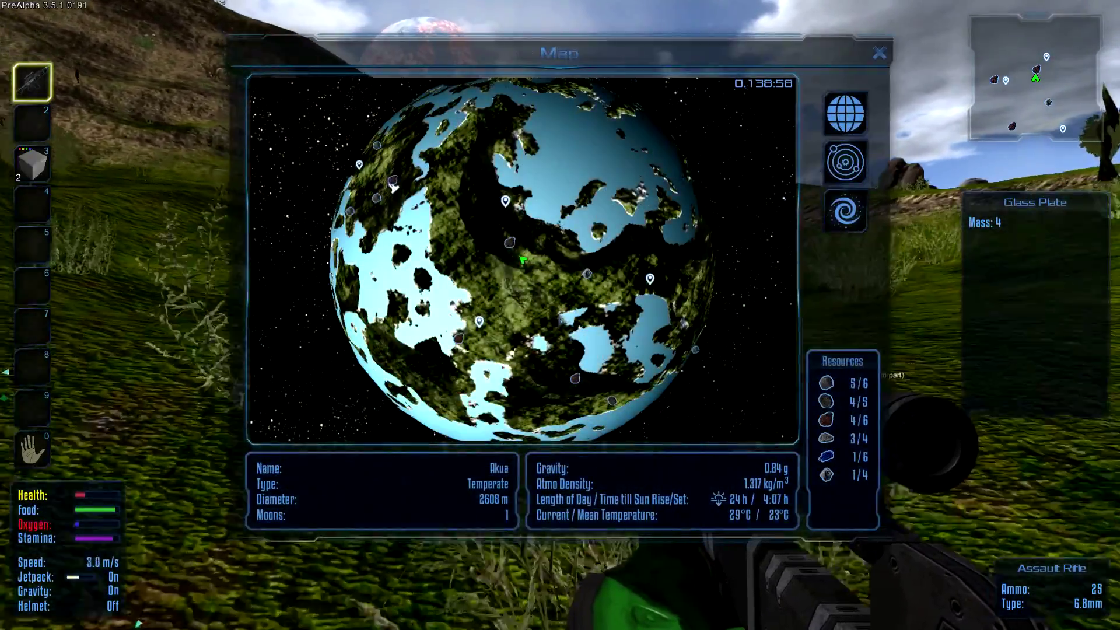
scroll(527, 294, up, 1)
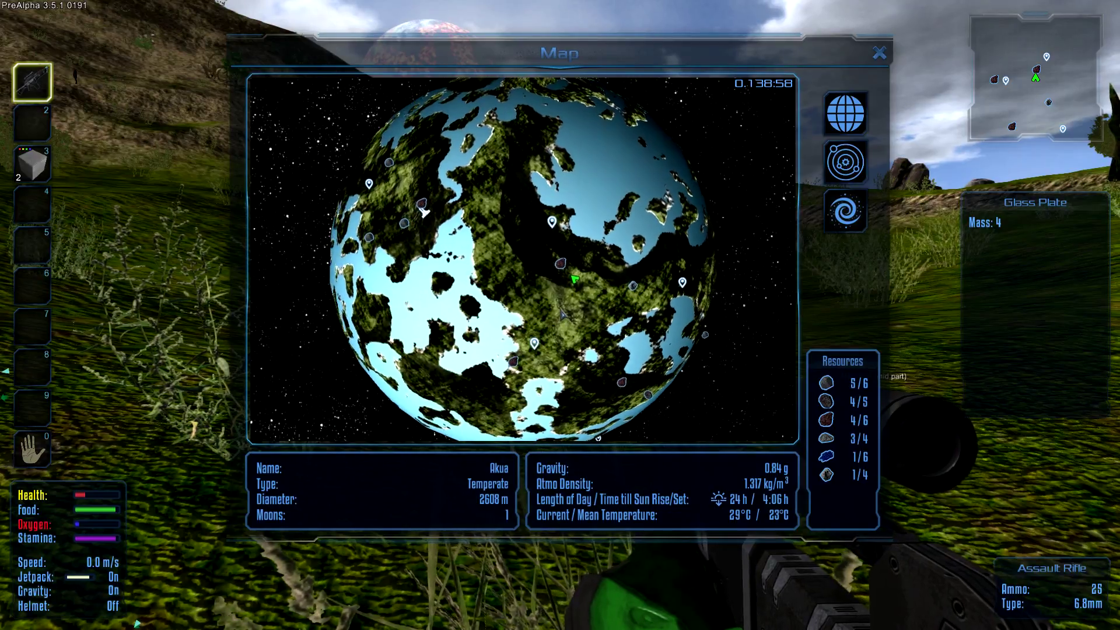
drag(527, 274, 584, 308)
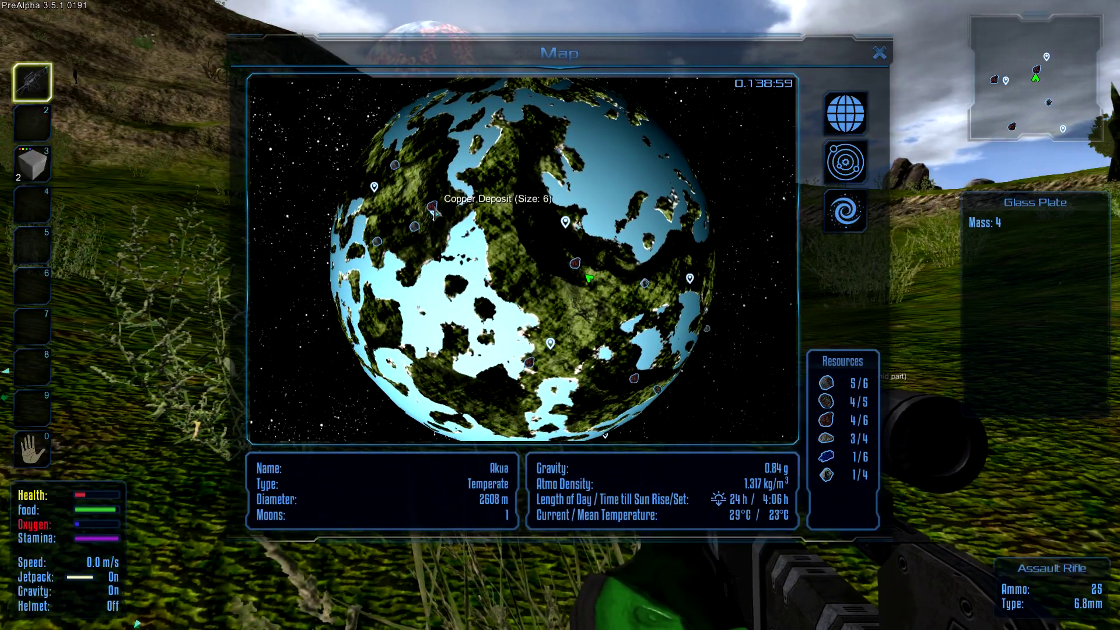
Cross the grassland toward the copper deposit and shoot down the Minigun Drone
key(m)
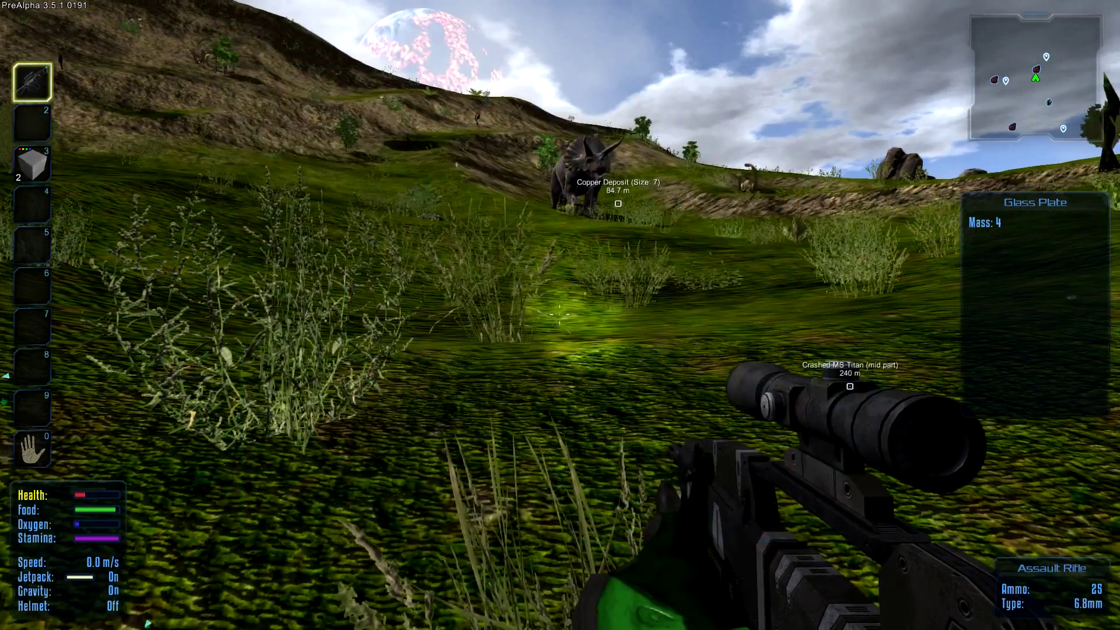
key(w)
key(w)
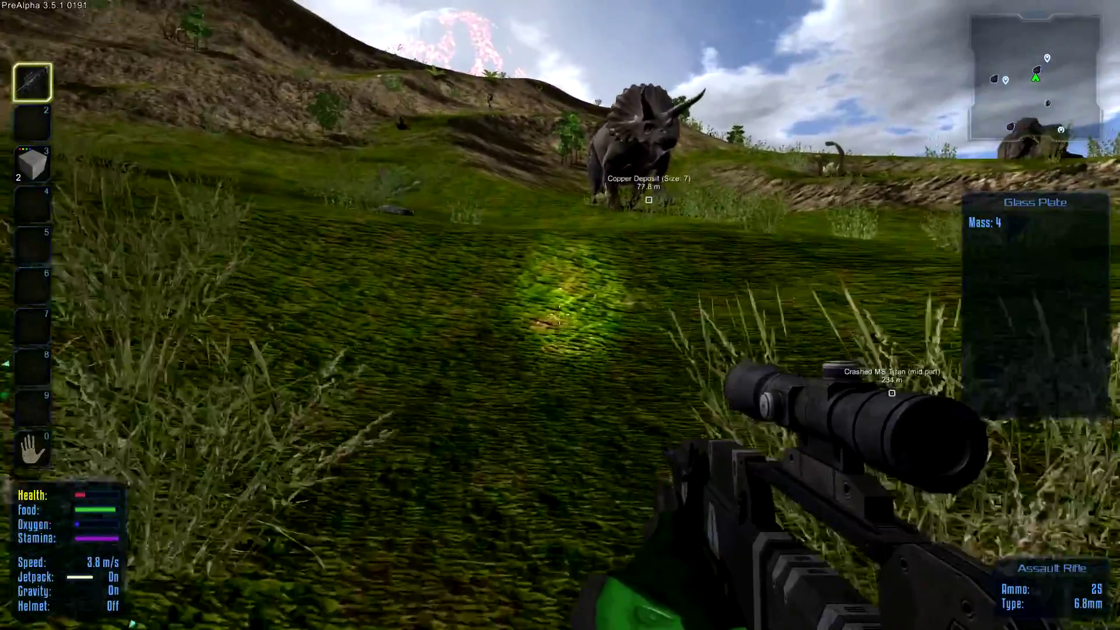
key(w)
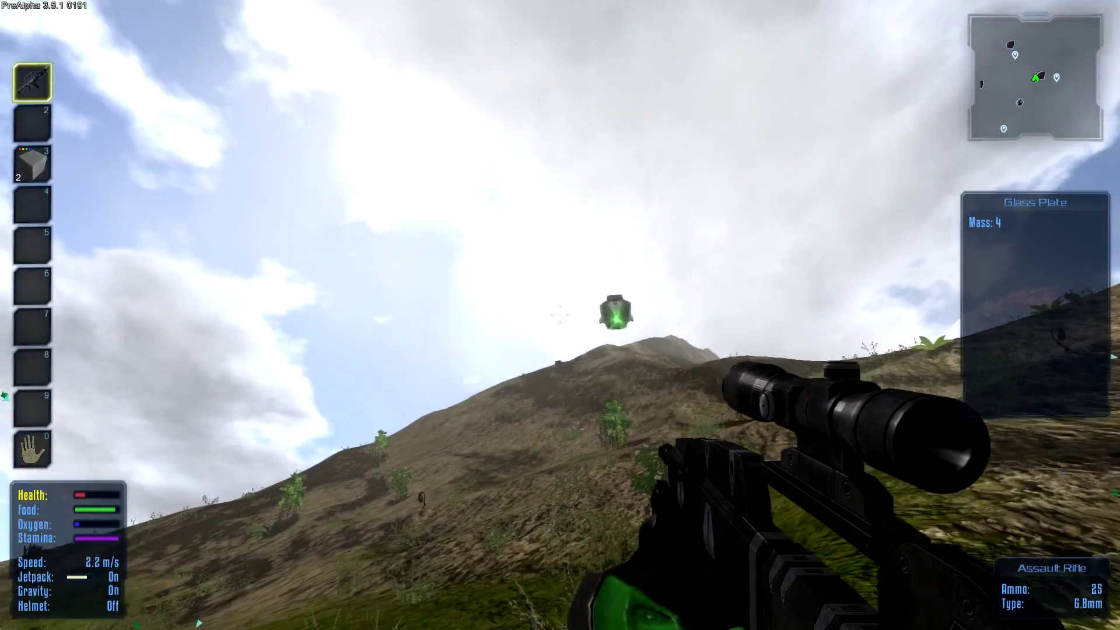
right_click(560, 315)
click(560, 315)
click(561, 315)
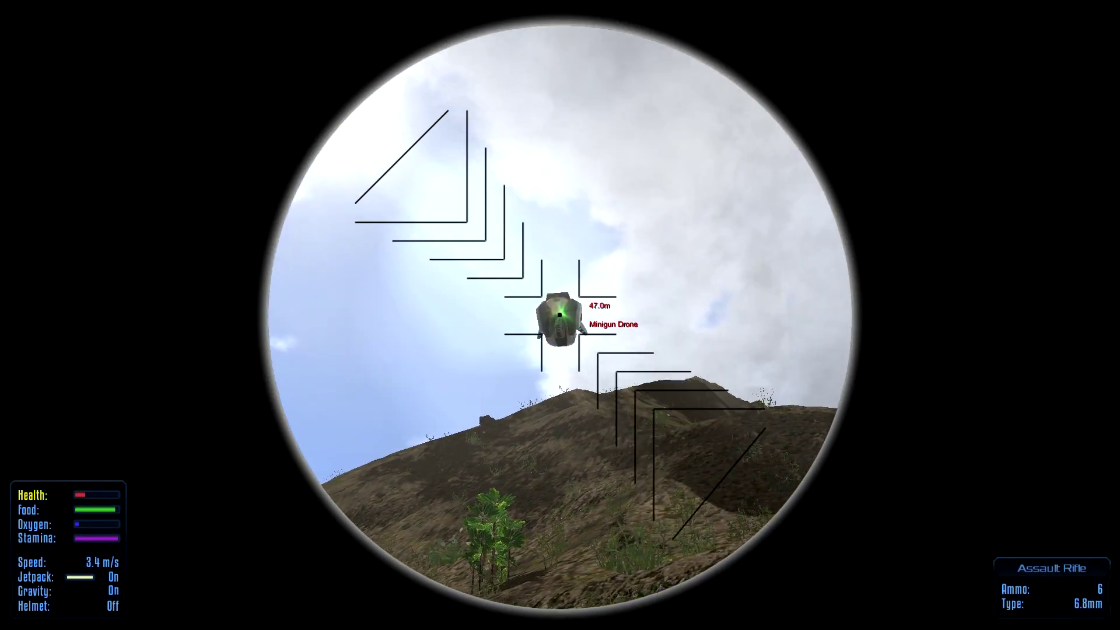
click(560, 315)
right_click(560, 315)
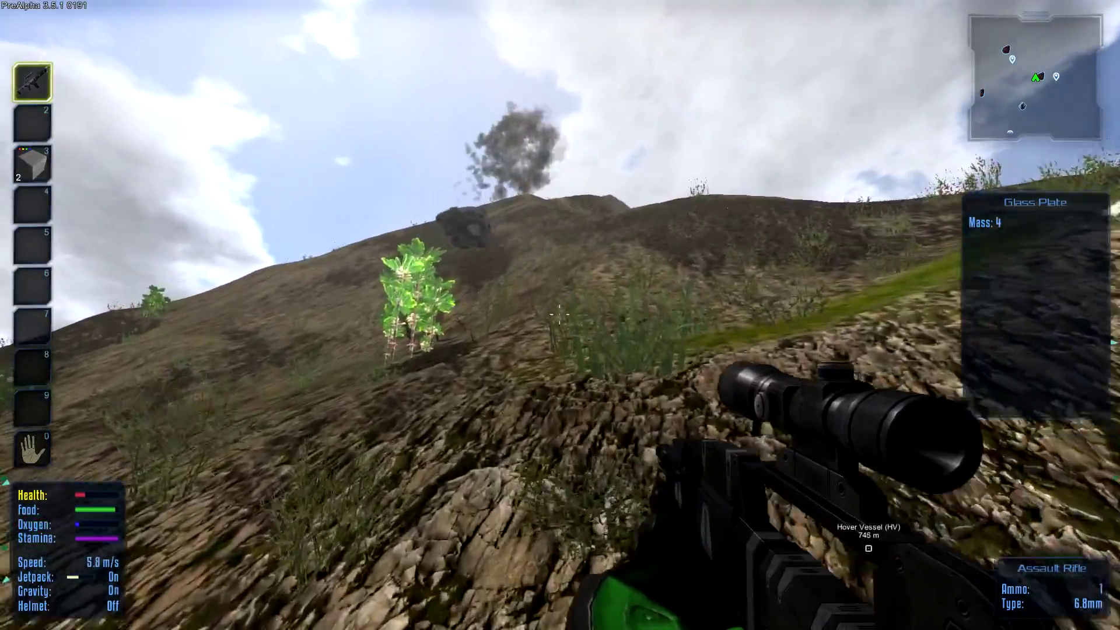
Walk up to the crashed drone, reloading on the way
key(w)
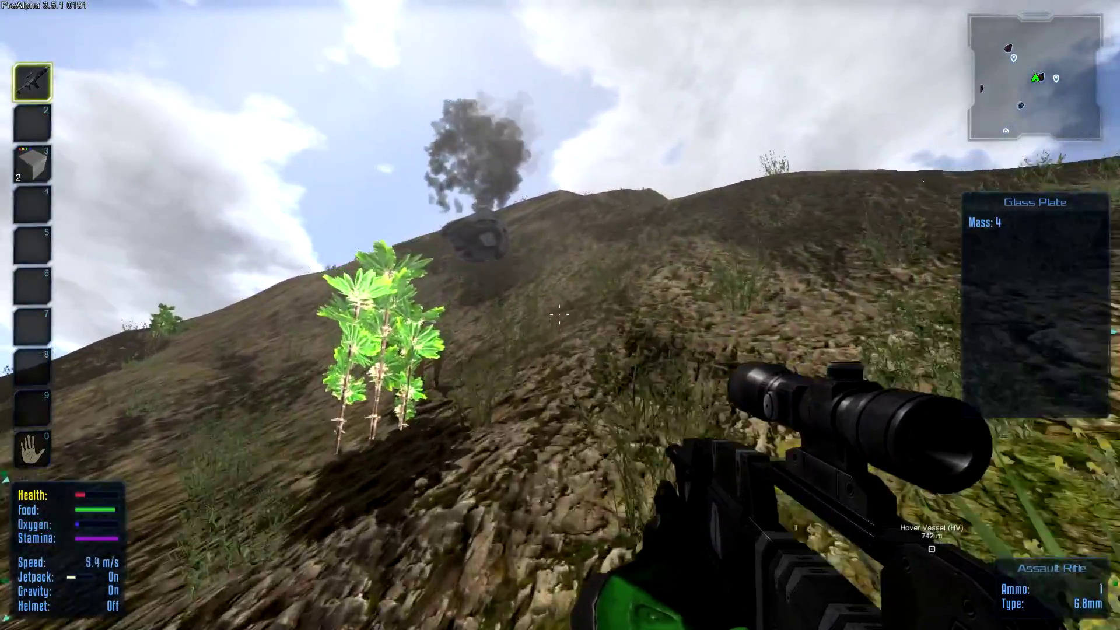
key(w)
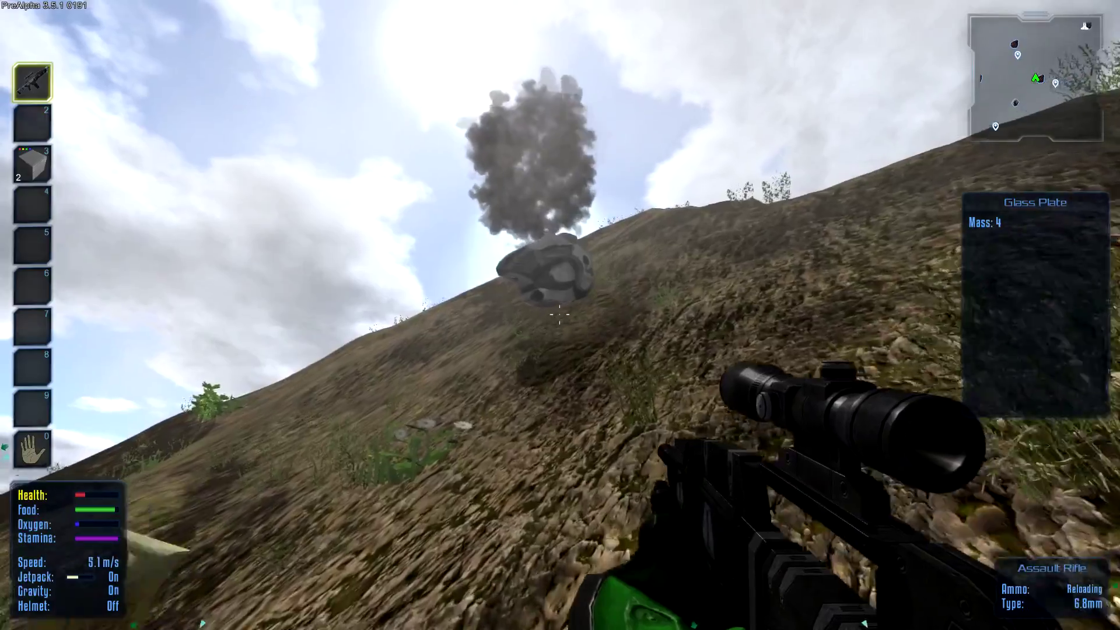
key(r)
key(w)
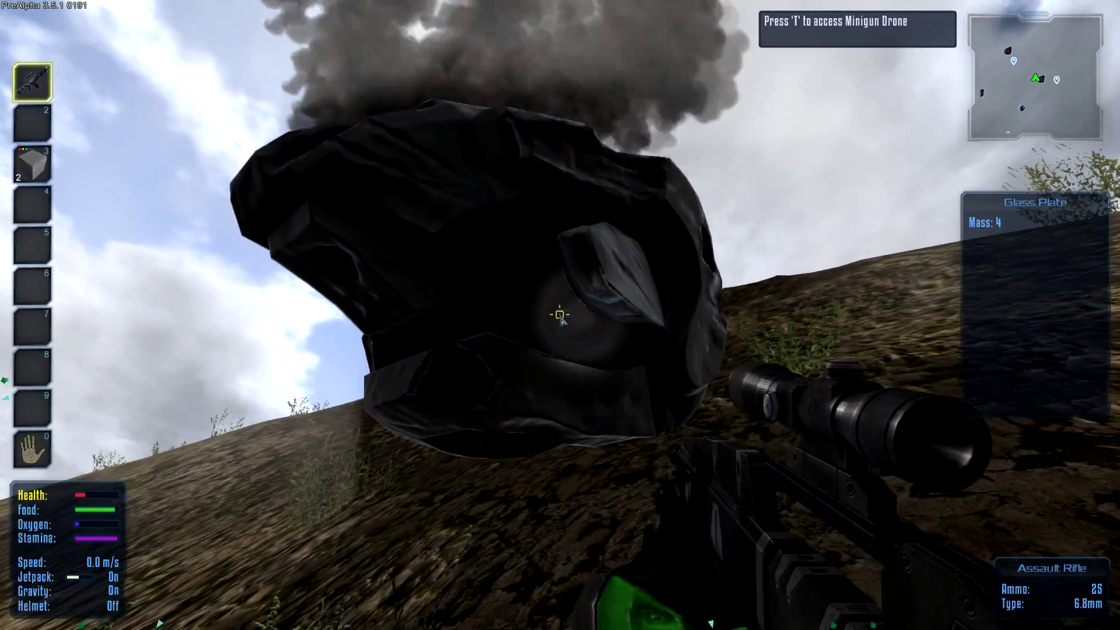
Take the metal plates, cables and control device from the drone wreck
key(t)
double_click(571, 215)
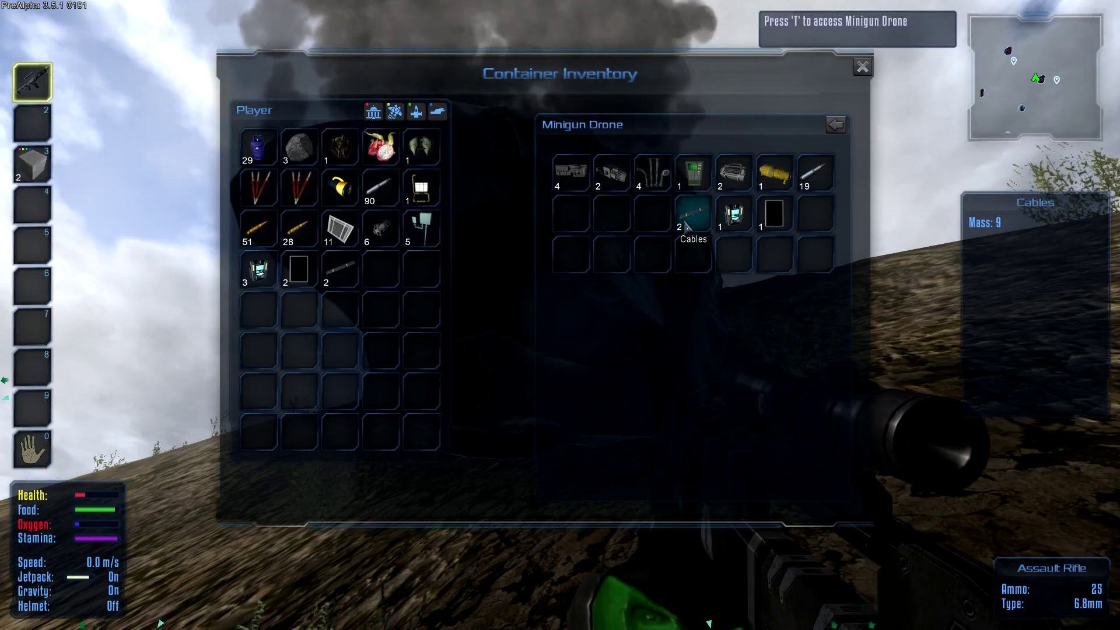
double_click(693, 216)
double_click(734, 216)
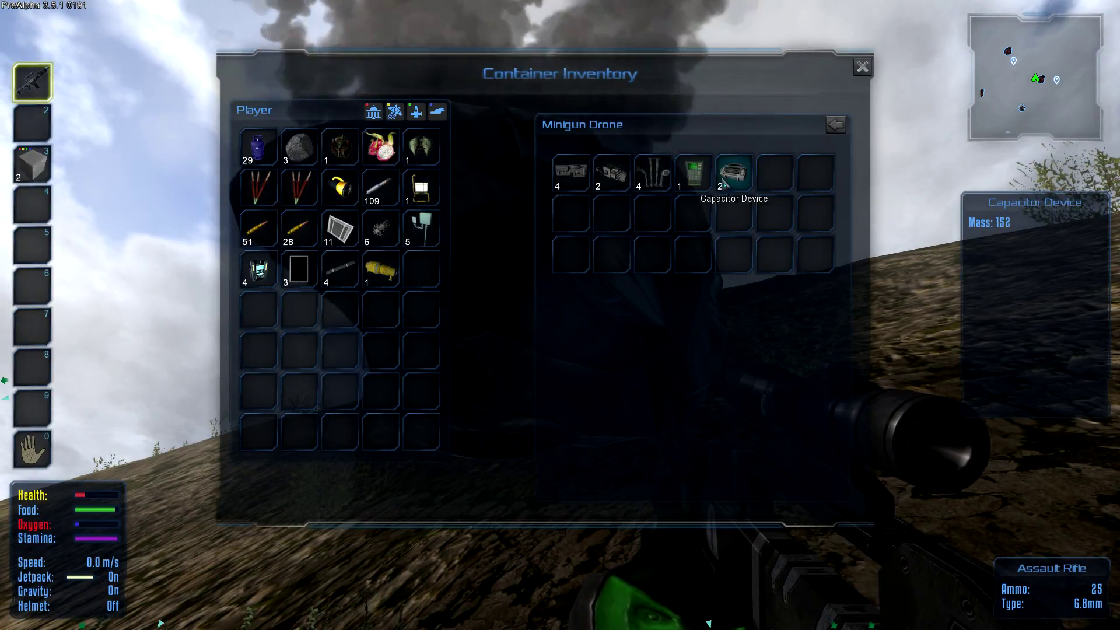
key(Escape)
Walk across the hillside toward the Hover Vessel marker
key(w)
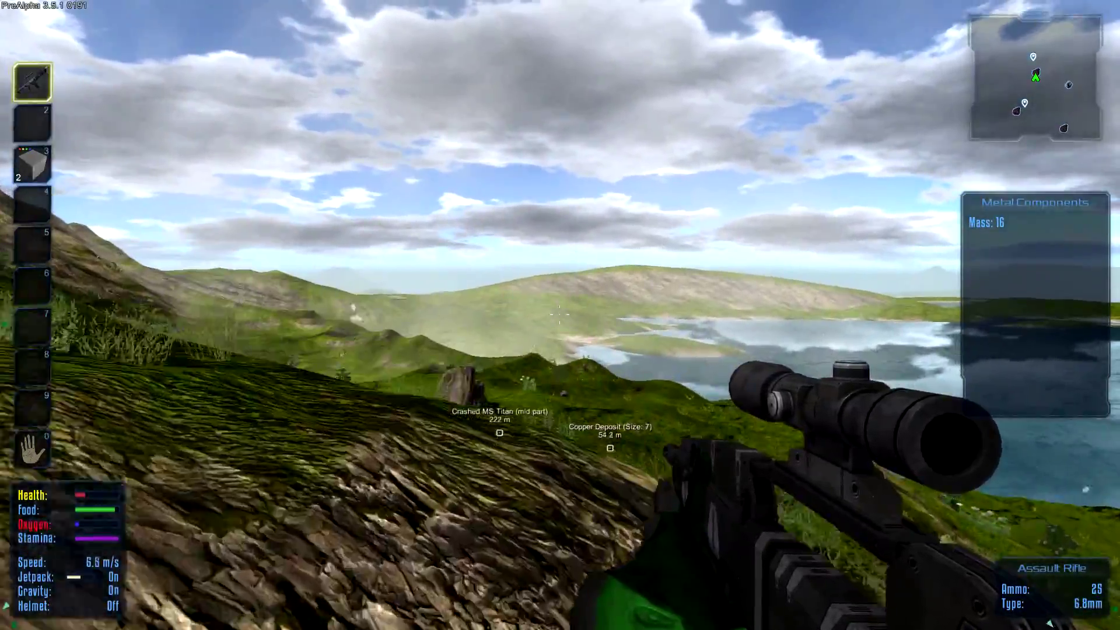
key(w)
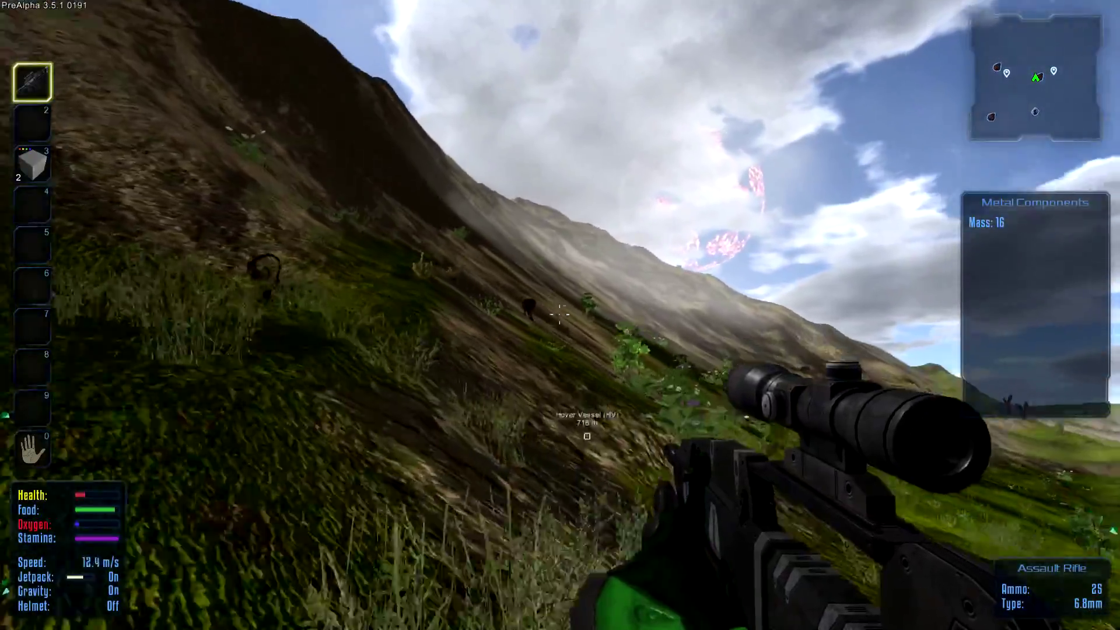
key(w)
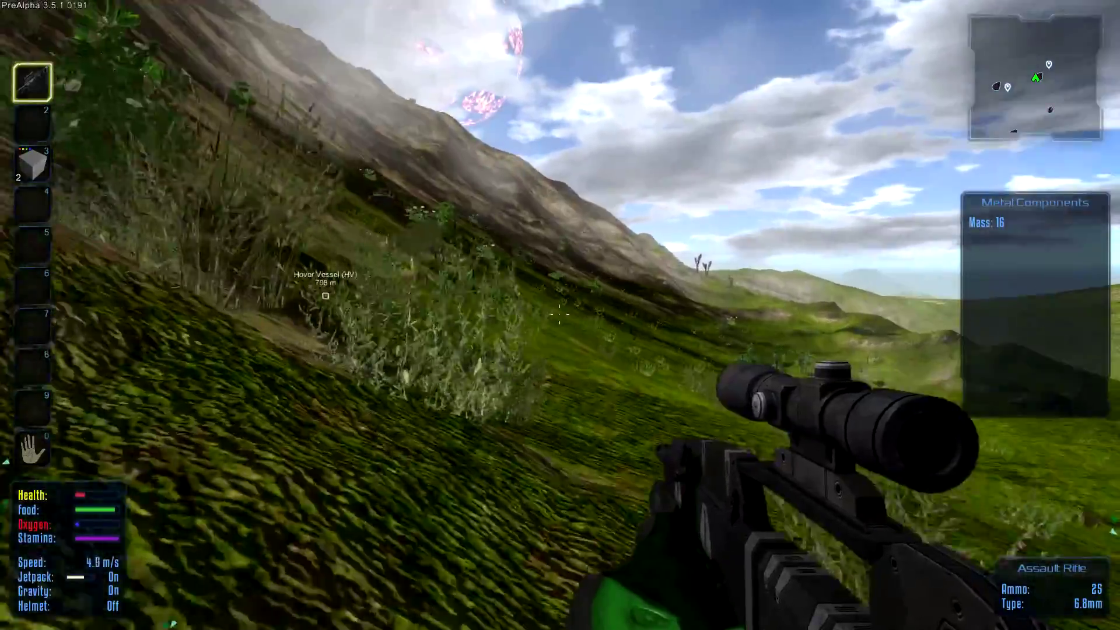
key(w)
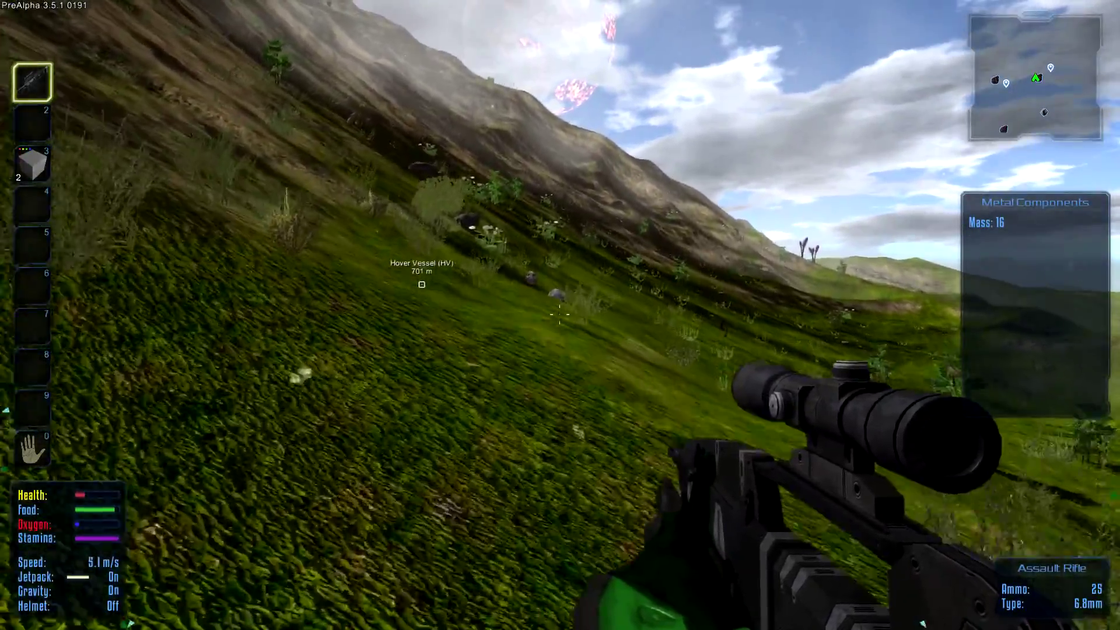
key(w)
key(w)
key(w)
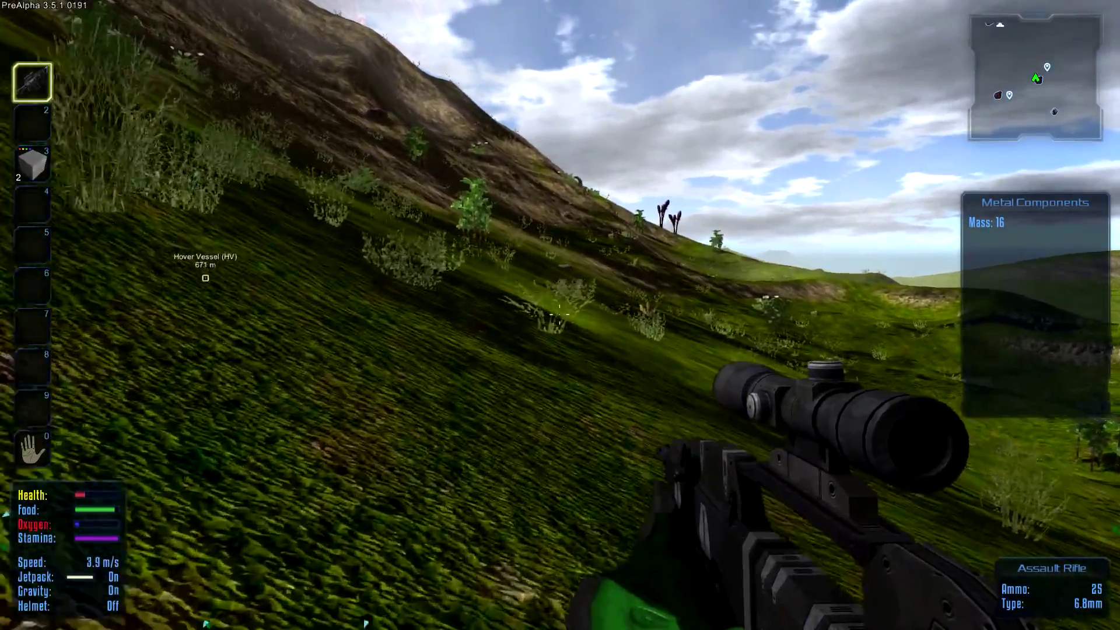
key(w)
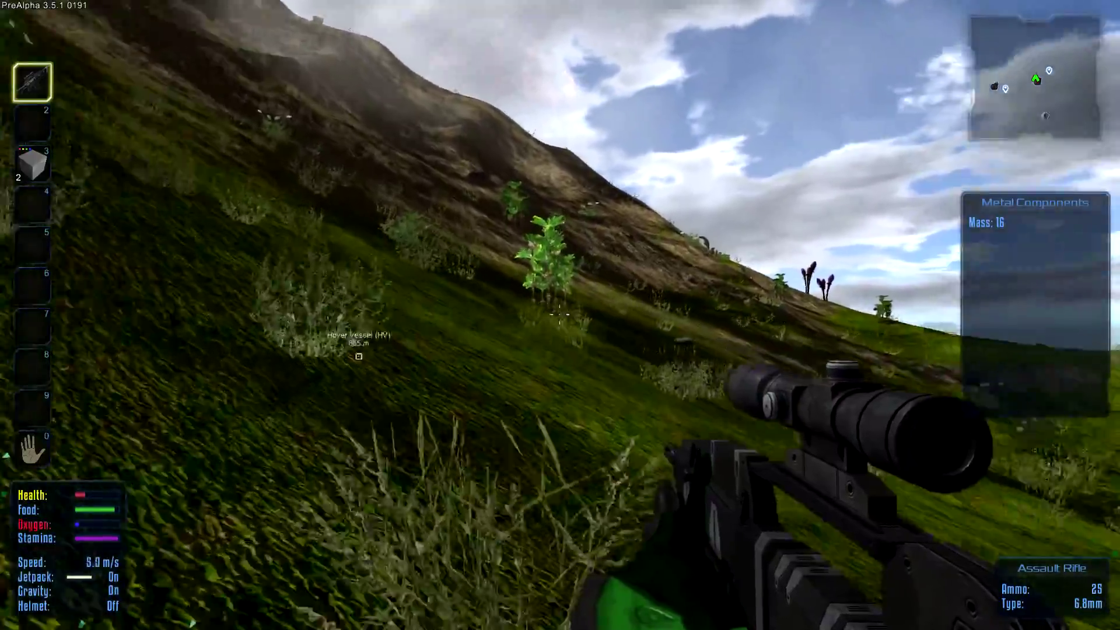
key(w)
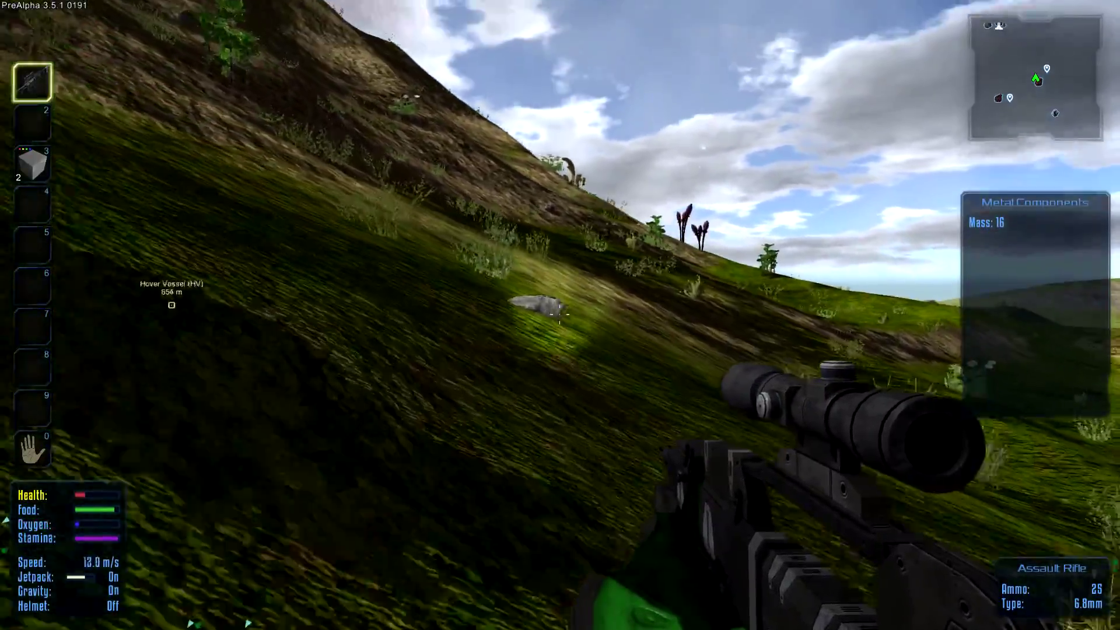
key(w)
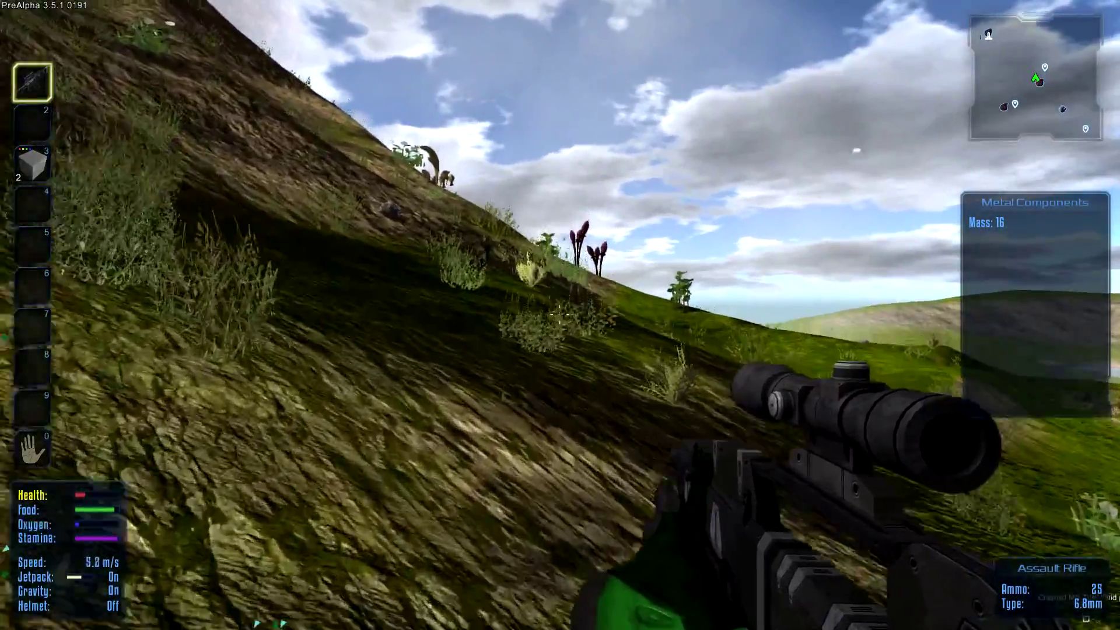
key(w)
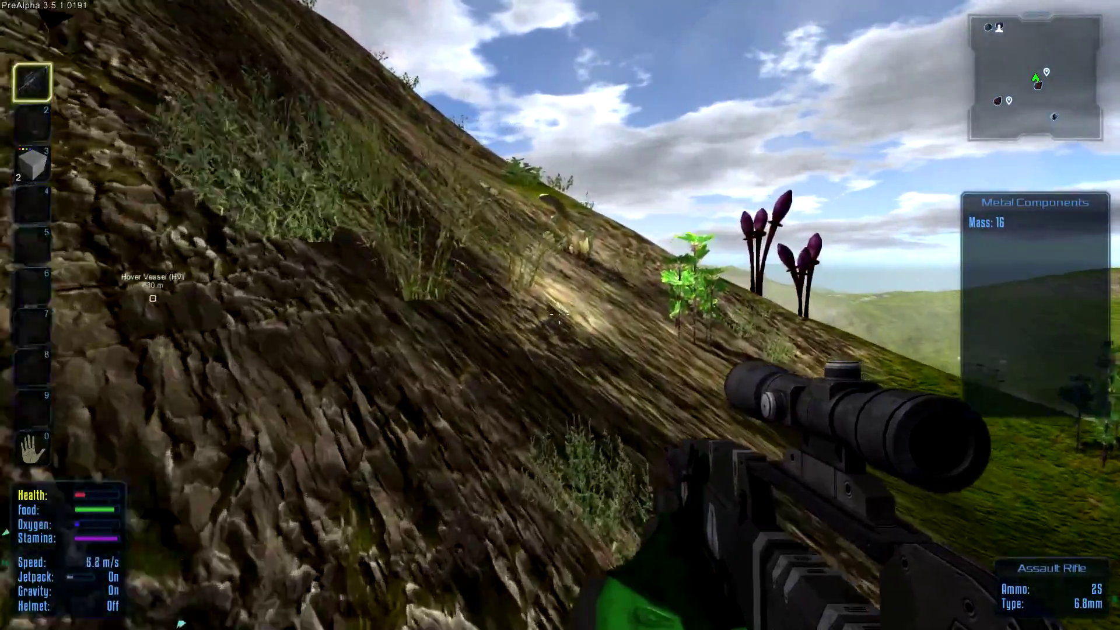
key(w)
key(w)
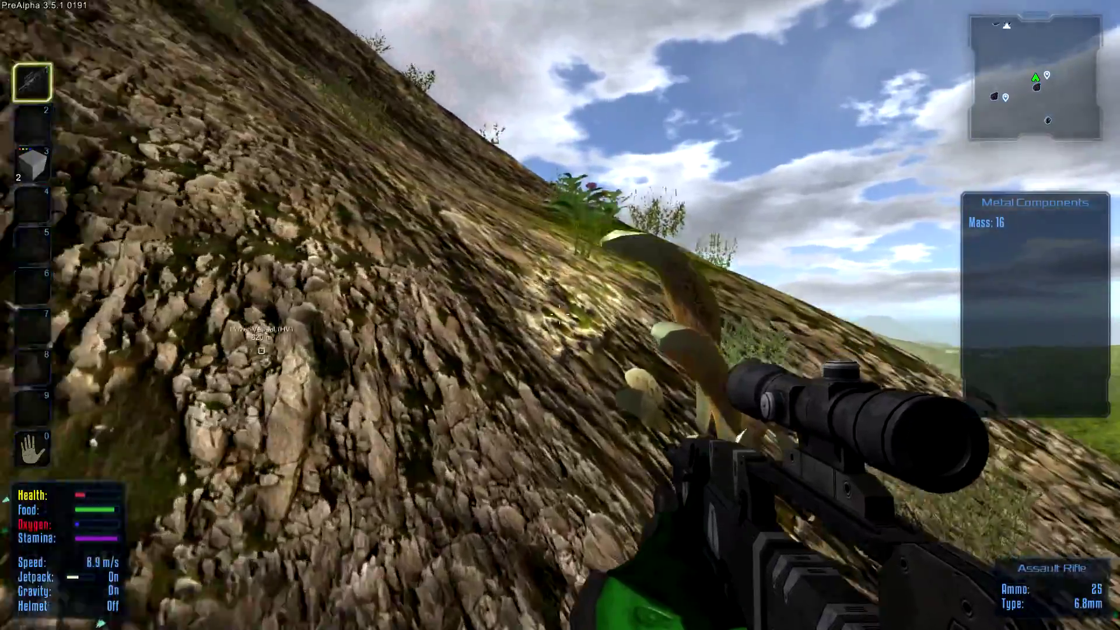
key(w)
key(w)
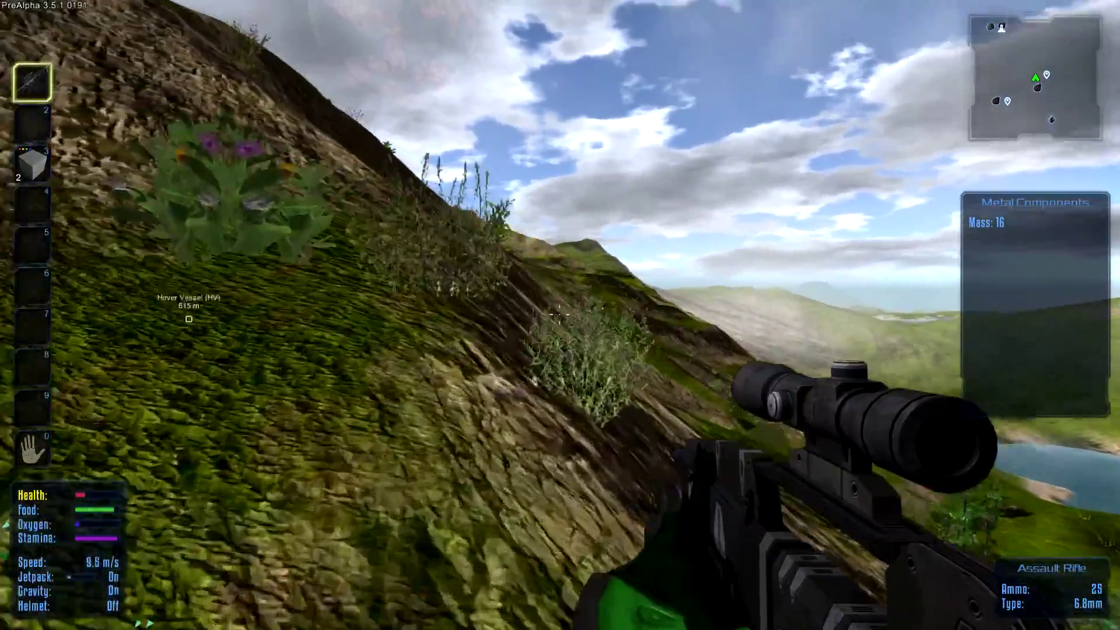
Continue up the rocky, weedy slope to about 502 m from the Hover Vessel
key(w)
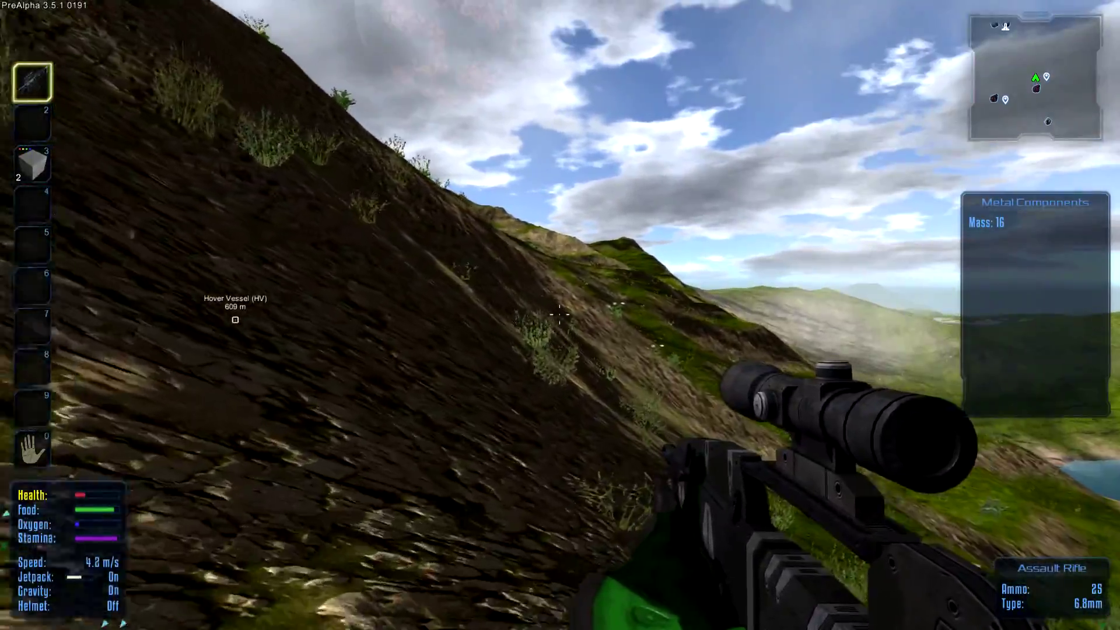
key(w)
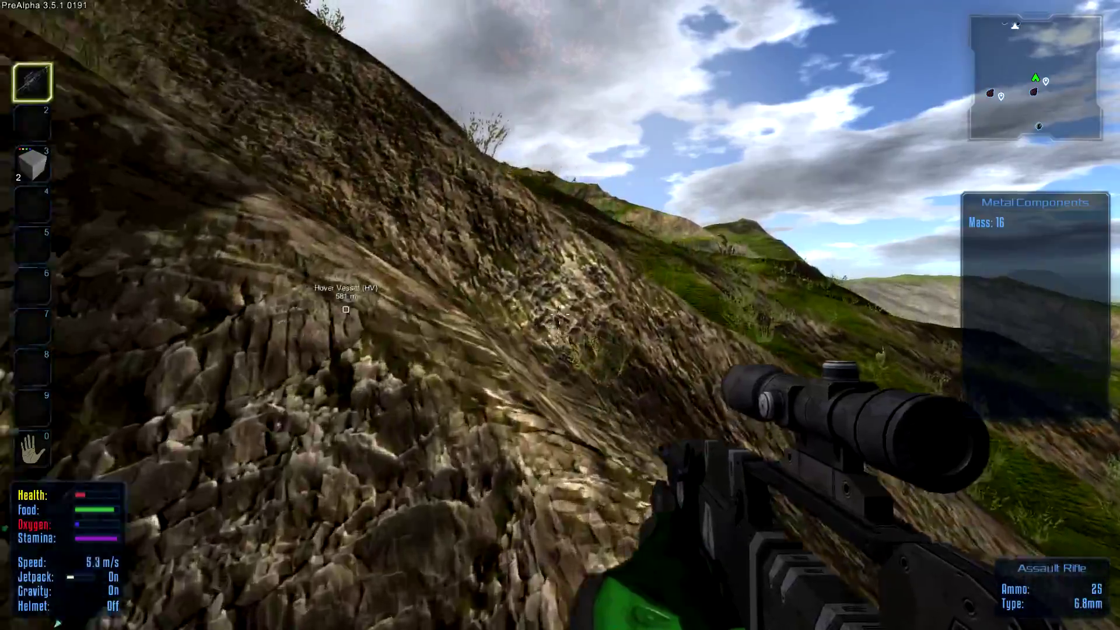
key(w)
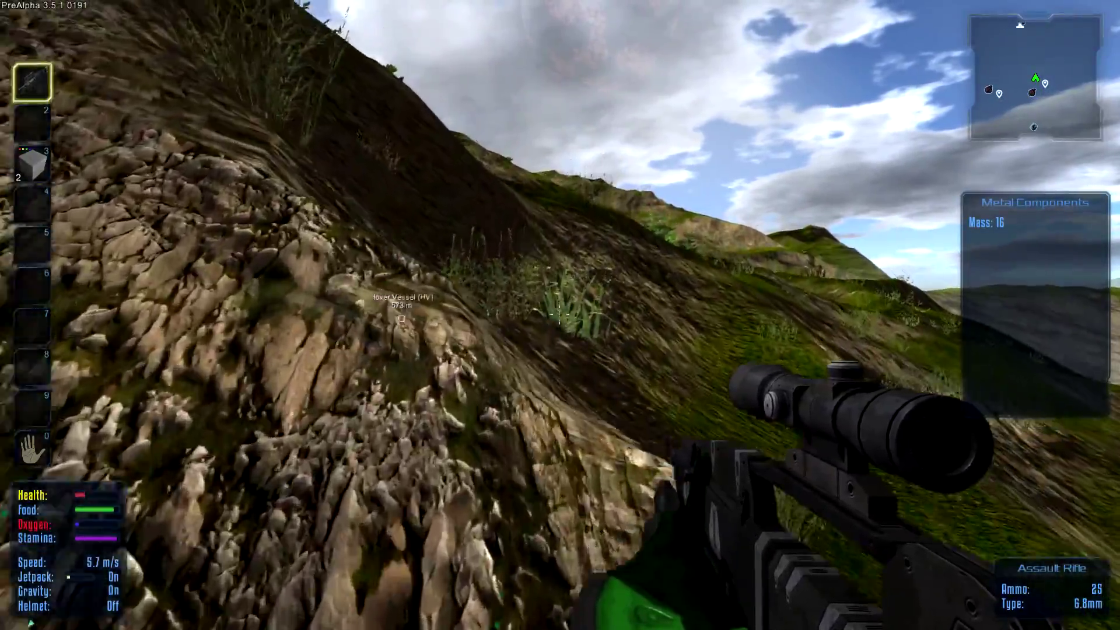
key(w)
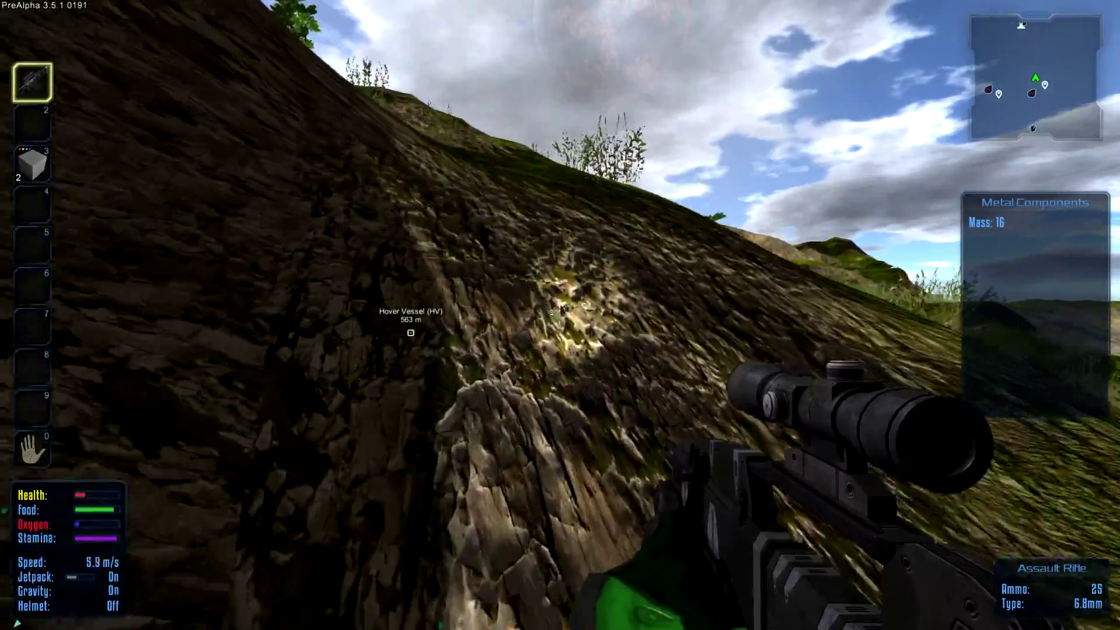
key(w)
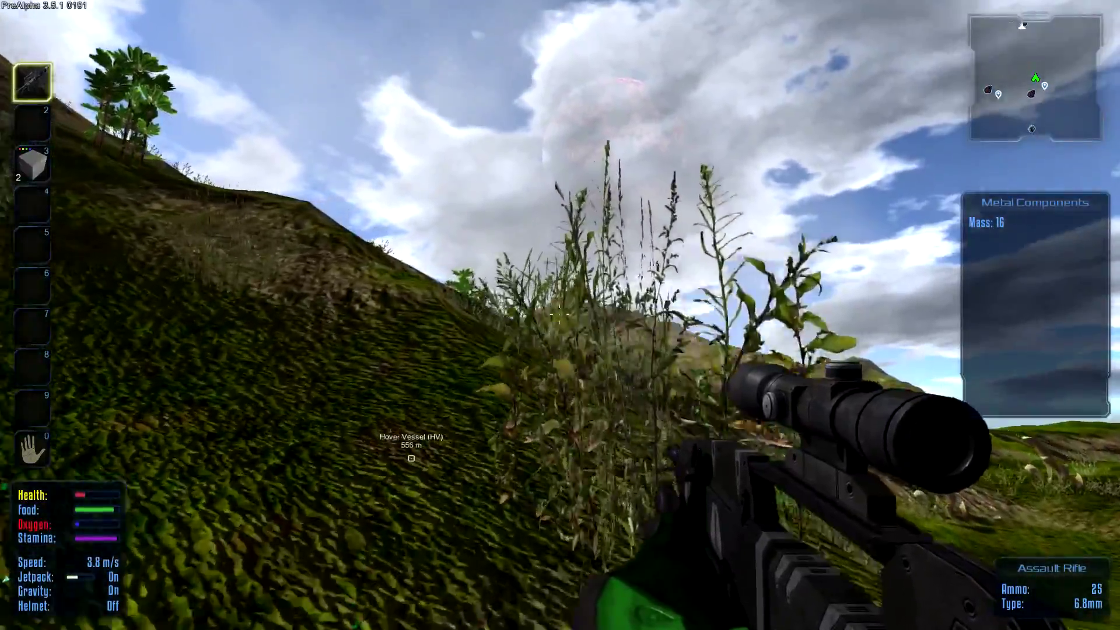
key(w)
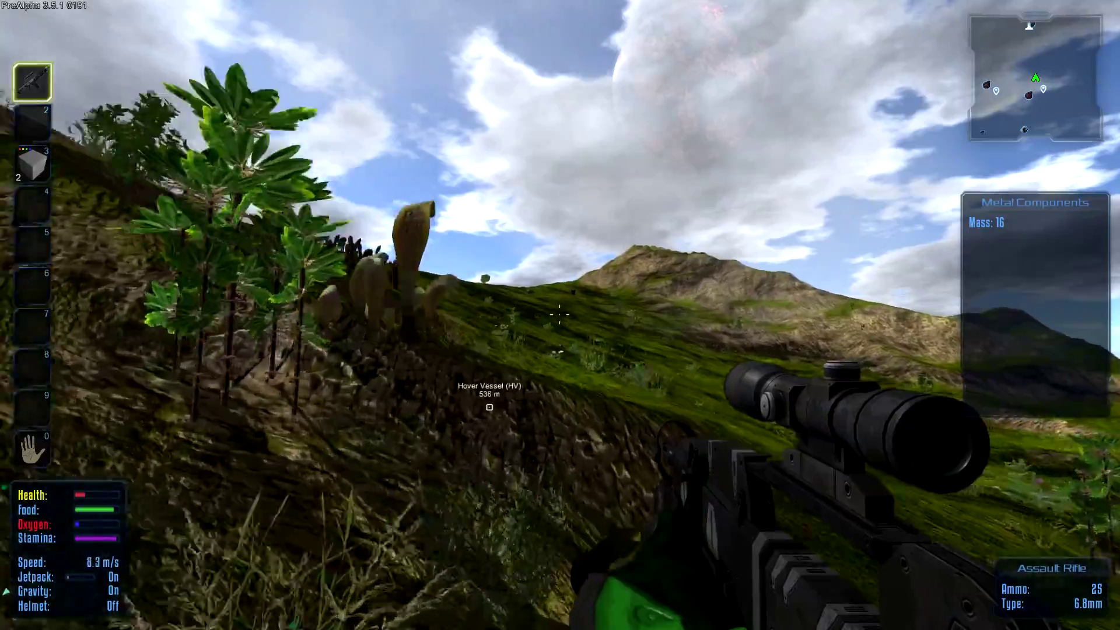
key(w)
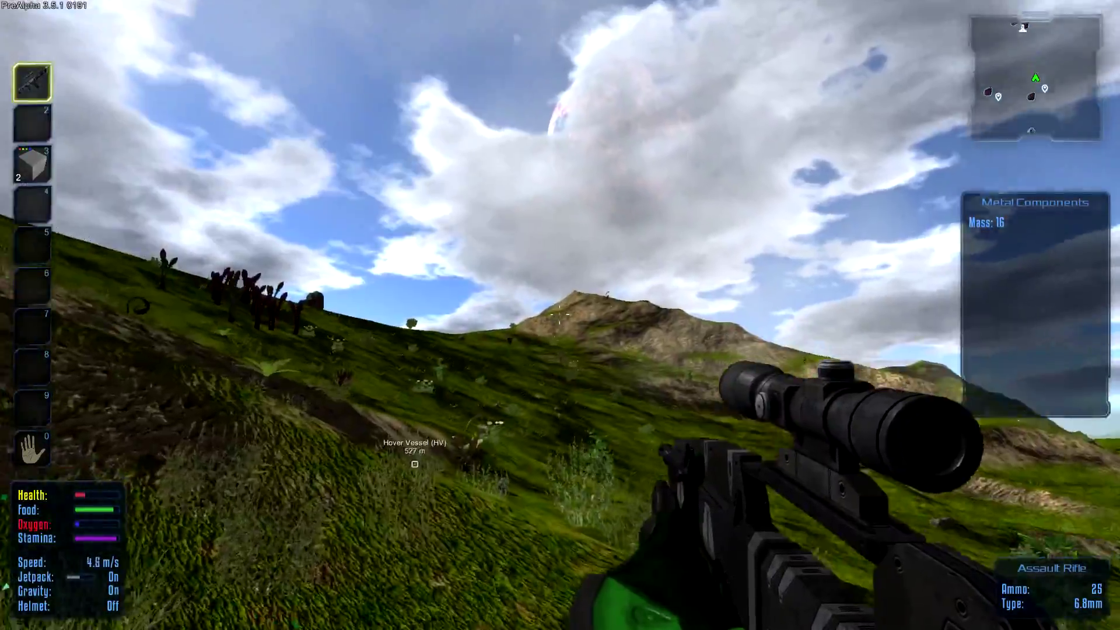
key(w)
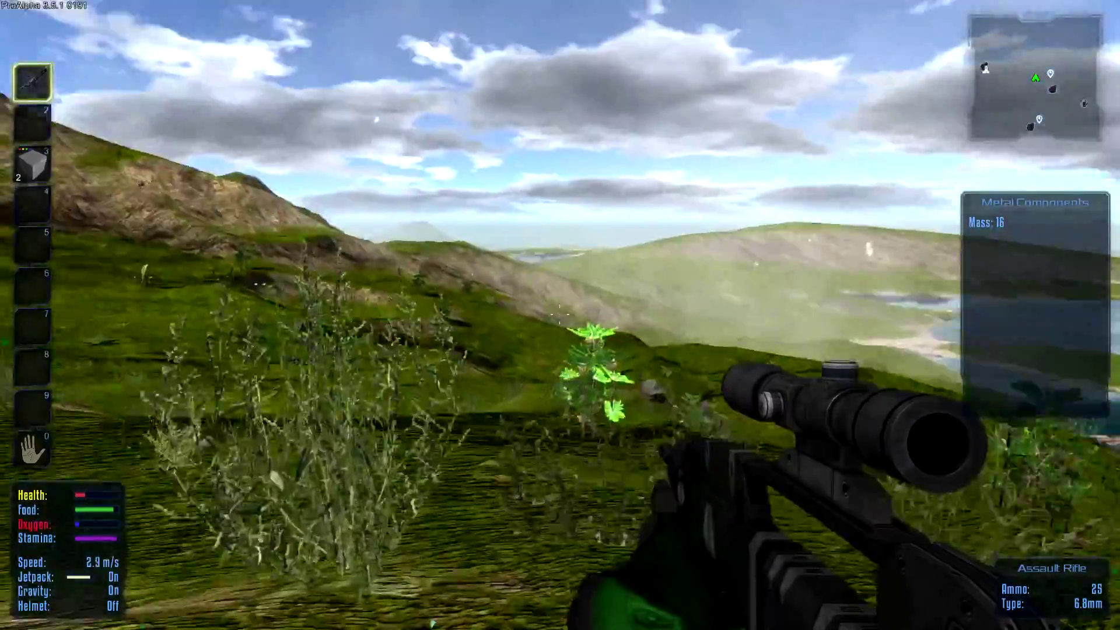
key(w)
key(w)
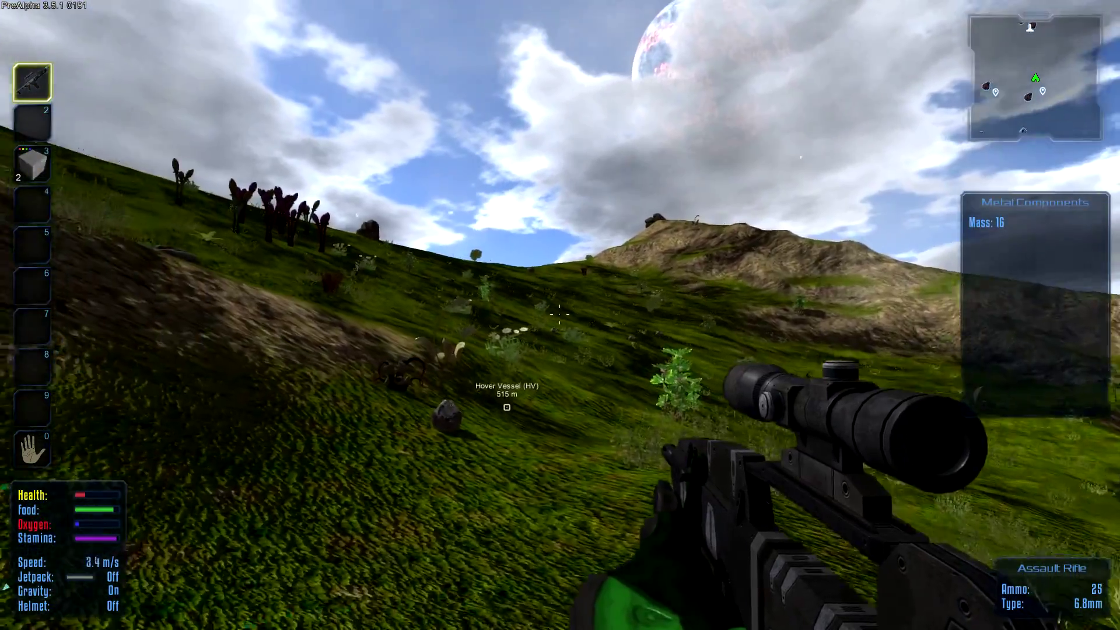
key(w)
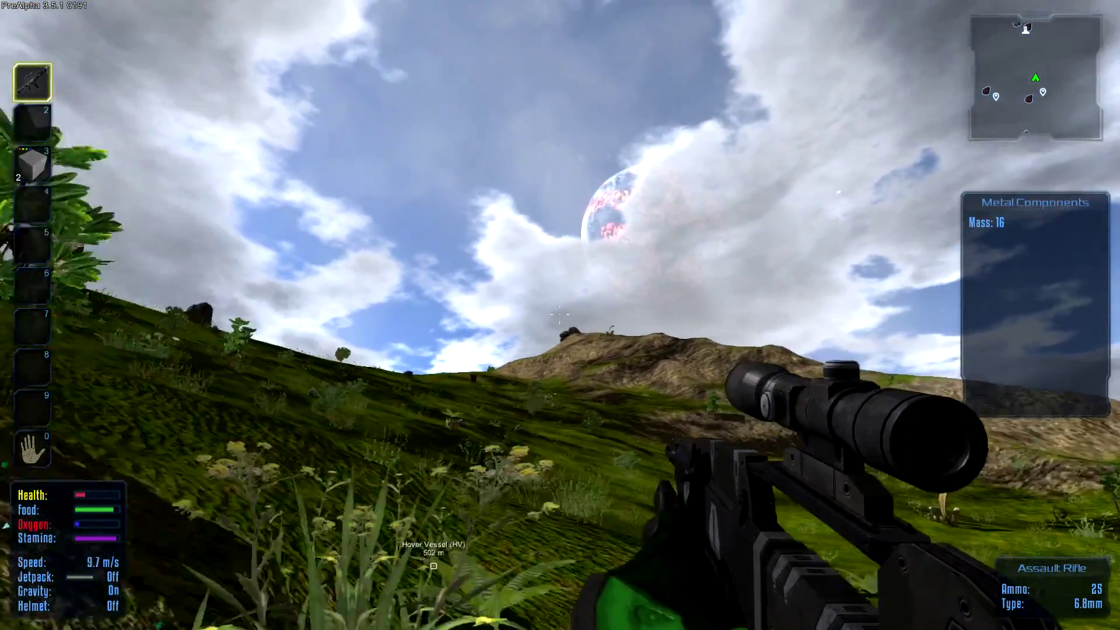
key(w)
Run and climb along the ridge above the lakes to about 327 m from the Hover Vessel
key(w)
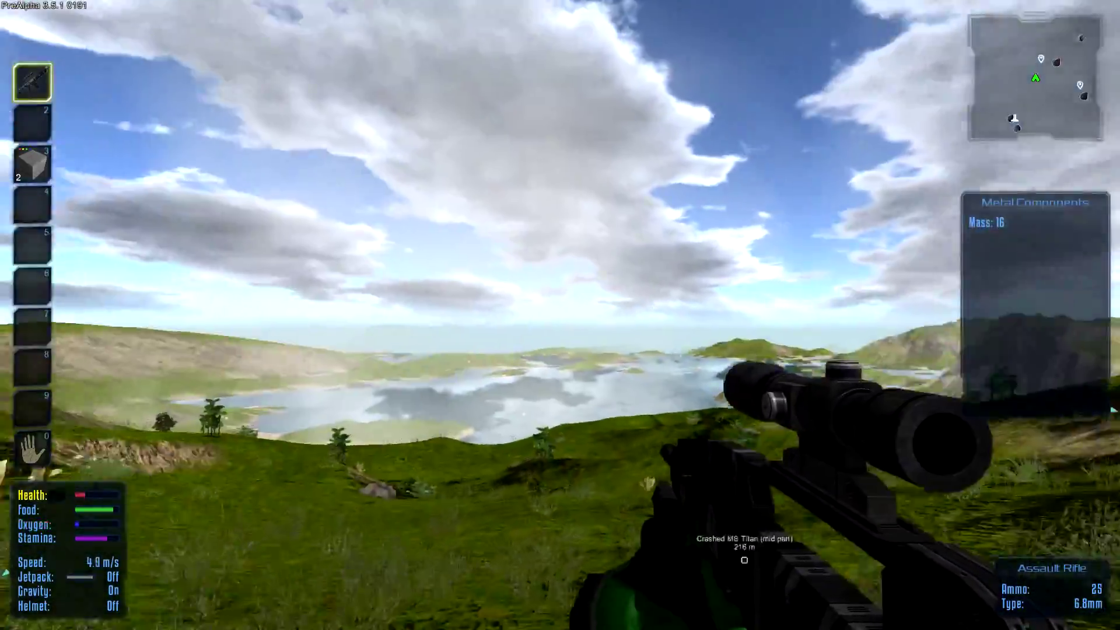
key(w)
key(w)
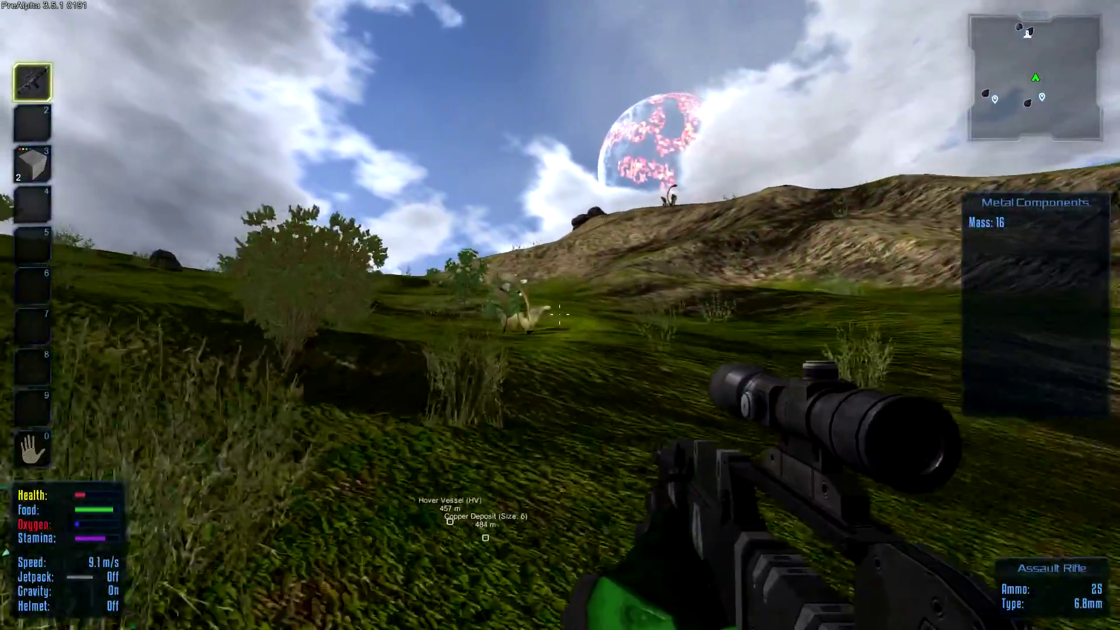
key(w)
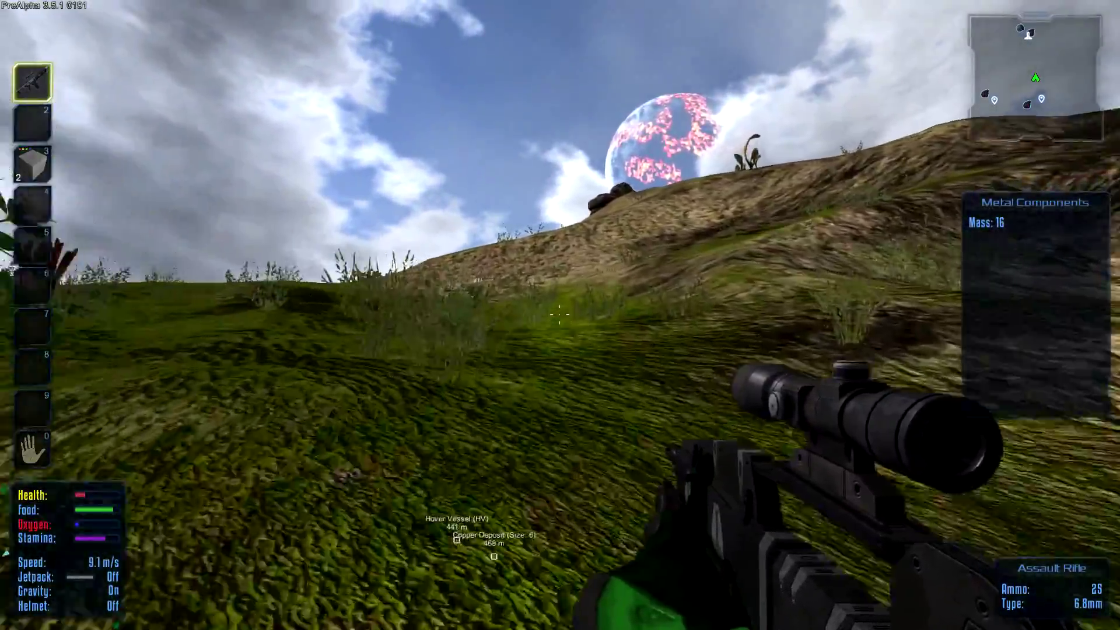
key(w)
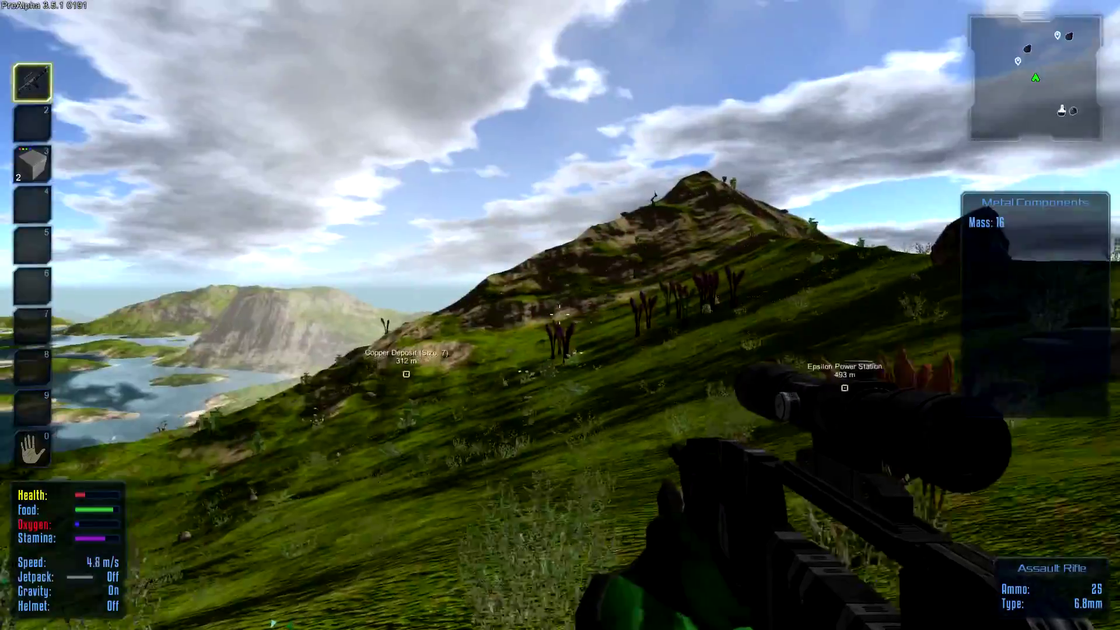
key(w)
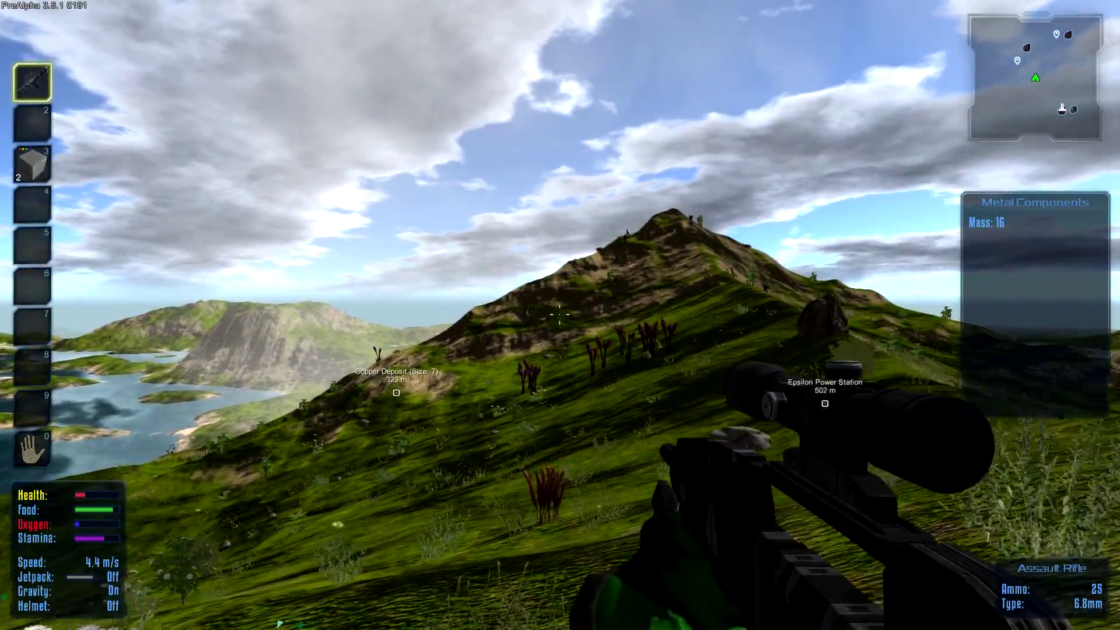
key(w)
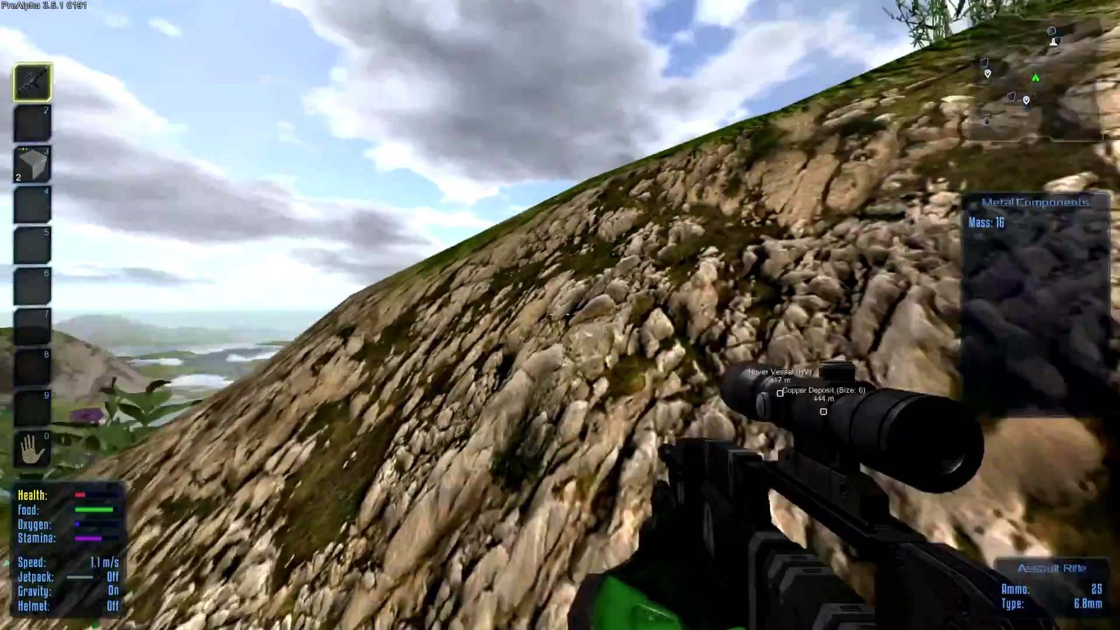
key(w)
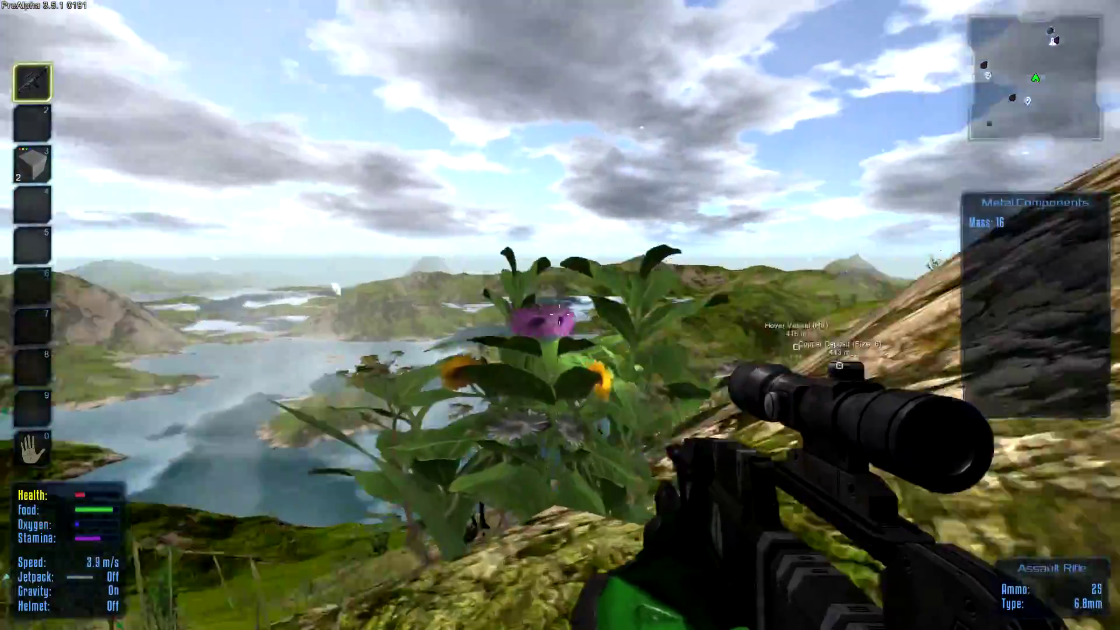
key(w)
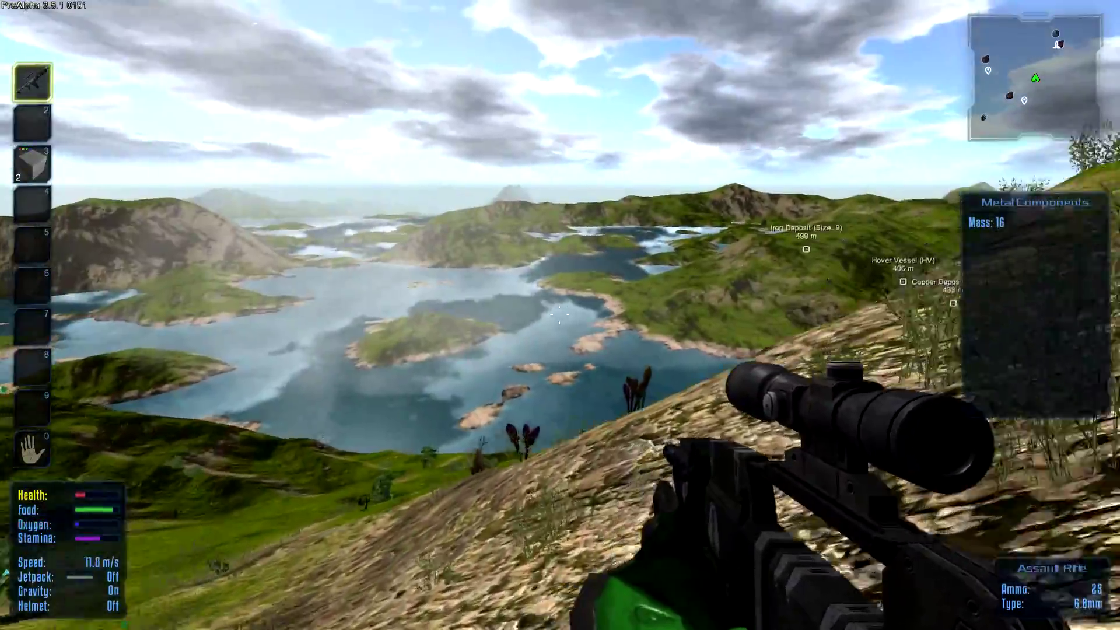
key(w)
key(w)
key(w)
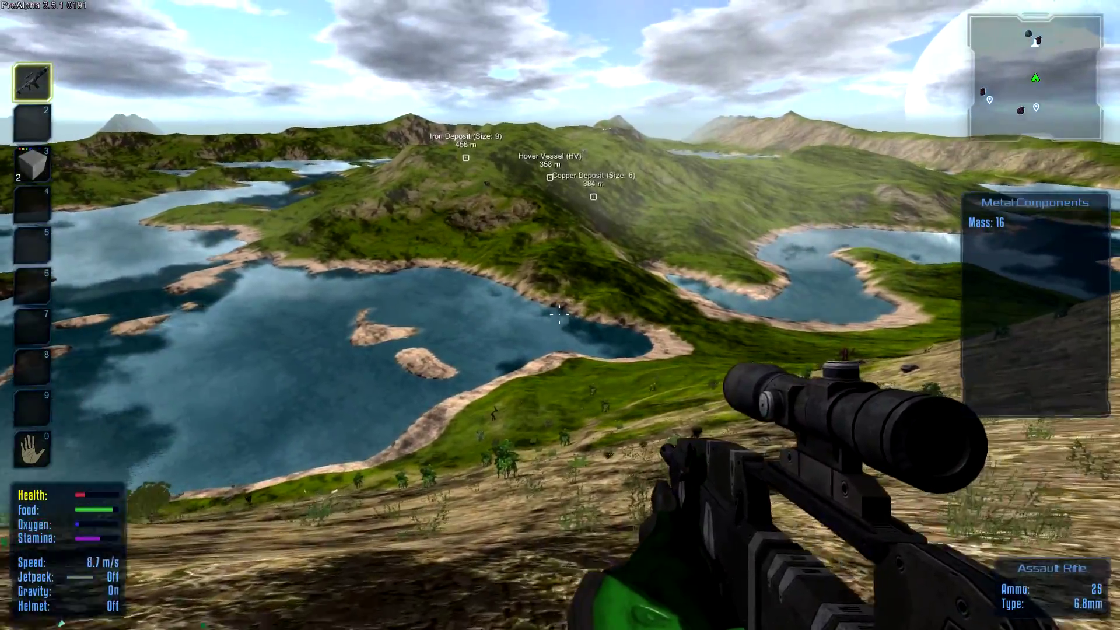
key(w)
key(w)
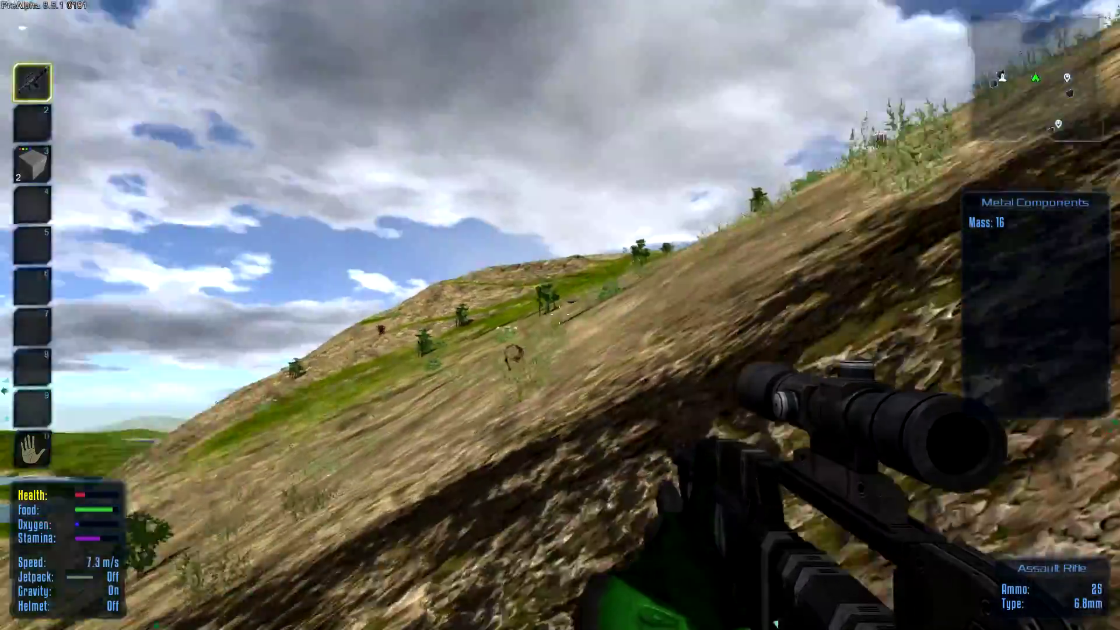
key(w)
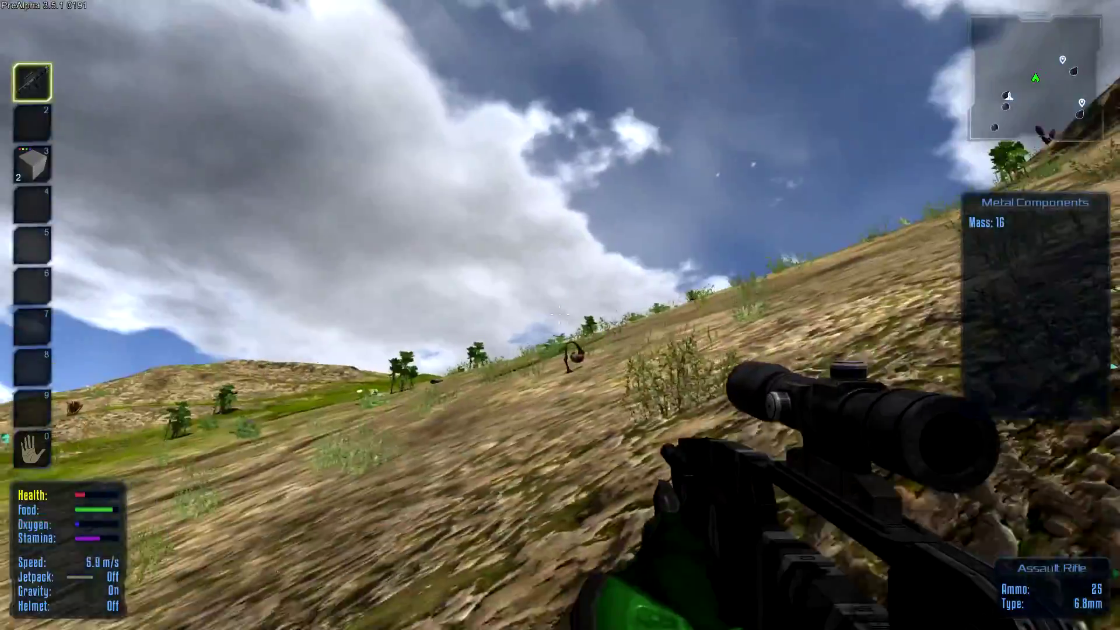
key(w)
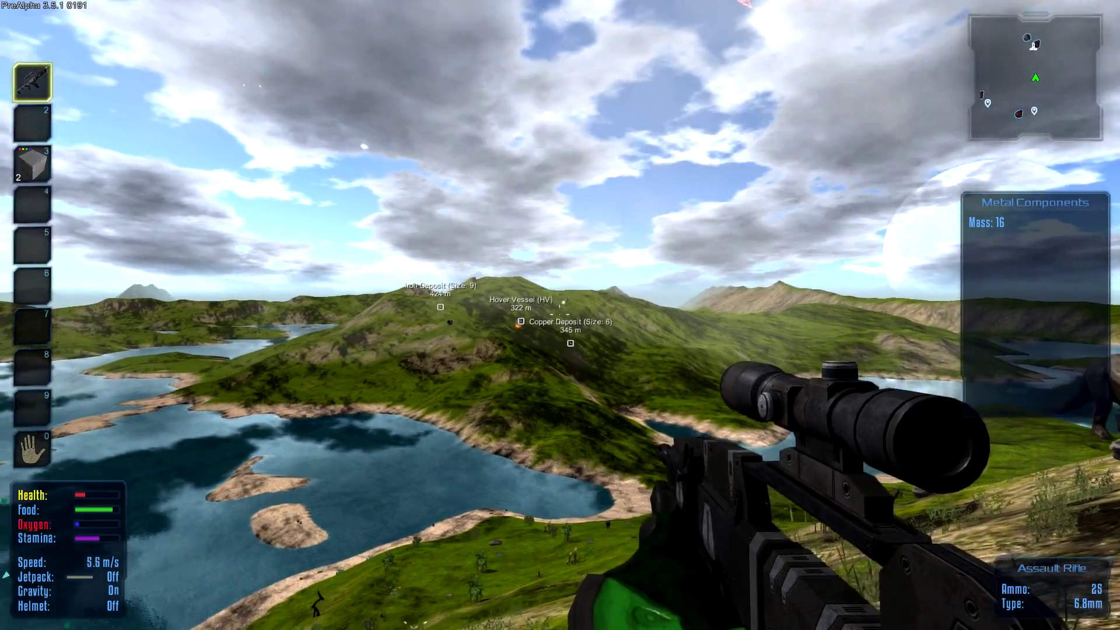
key(w)
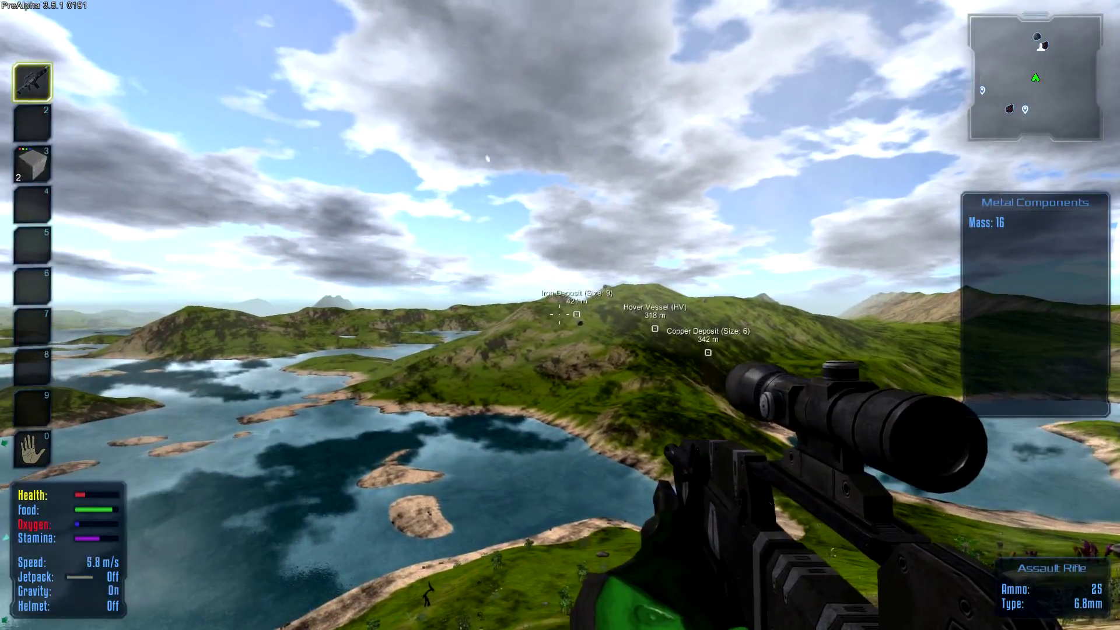
Scope toward the Hover Vessel, then run toward its hill until a triceratops attacks, about 214 m out
right_click(561, 315)
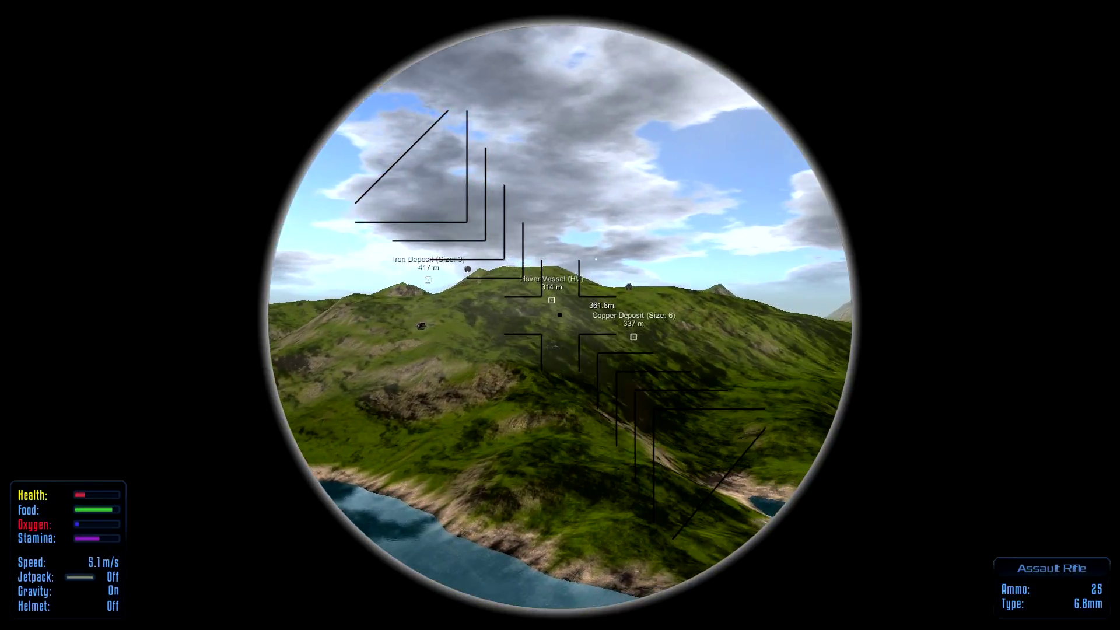
right_click(560, 315)
key(w)
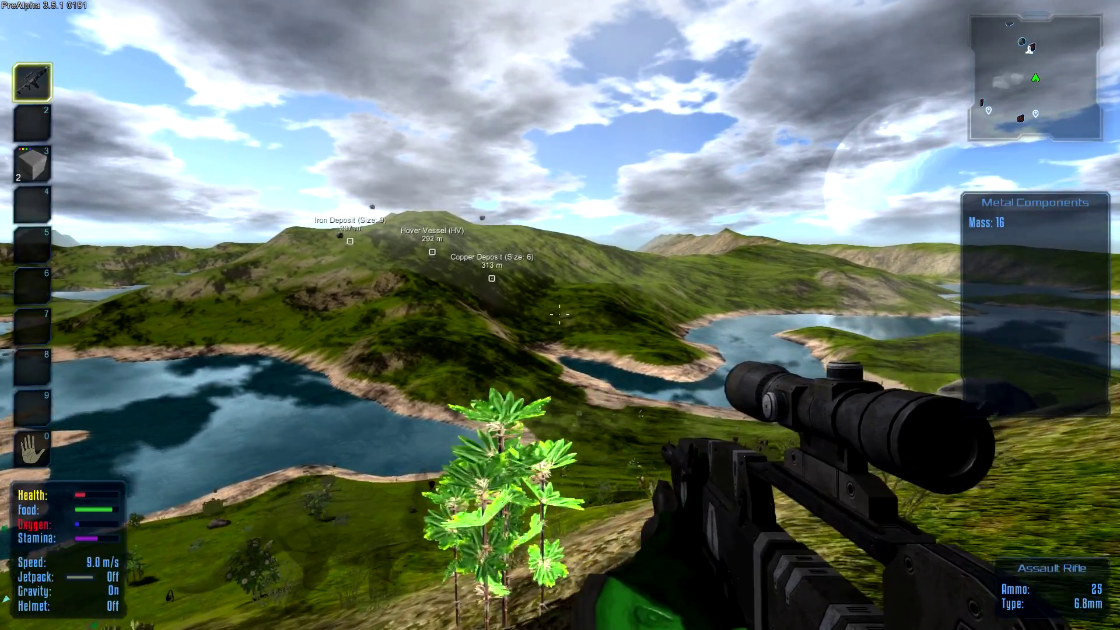
key(w)
key(w)
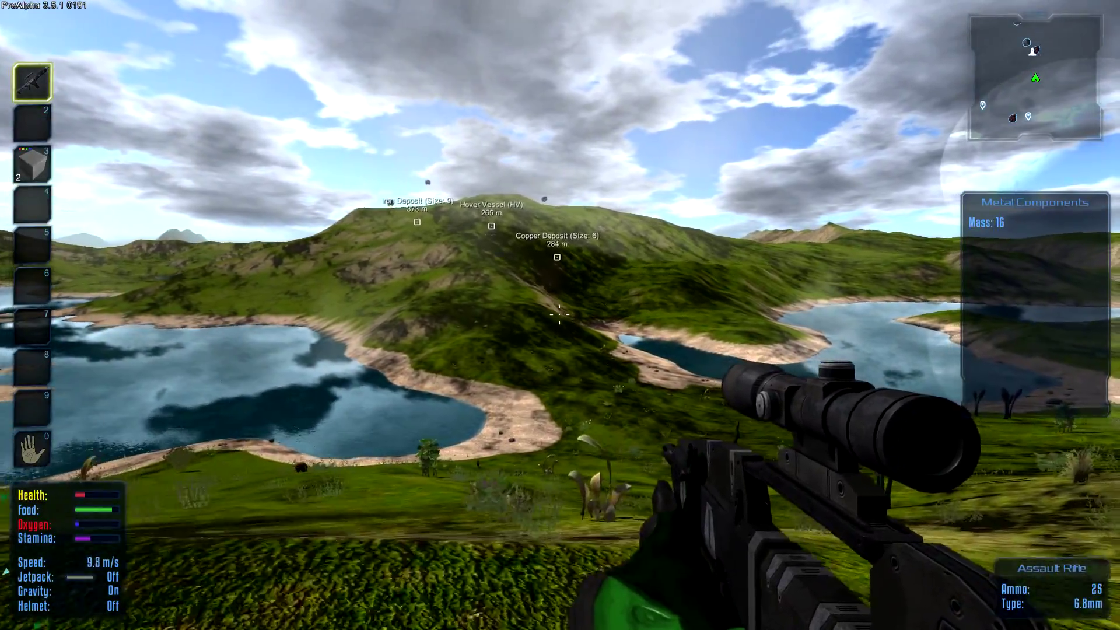
key(w)
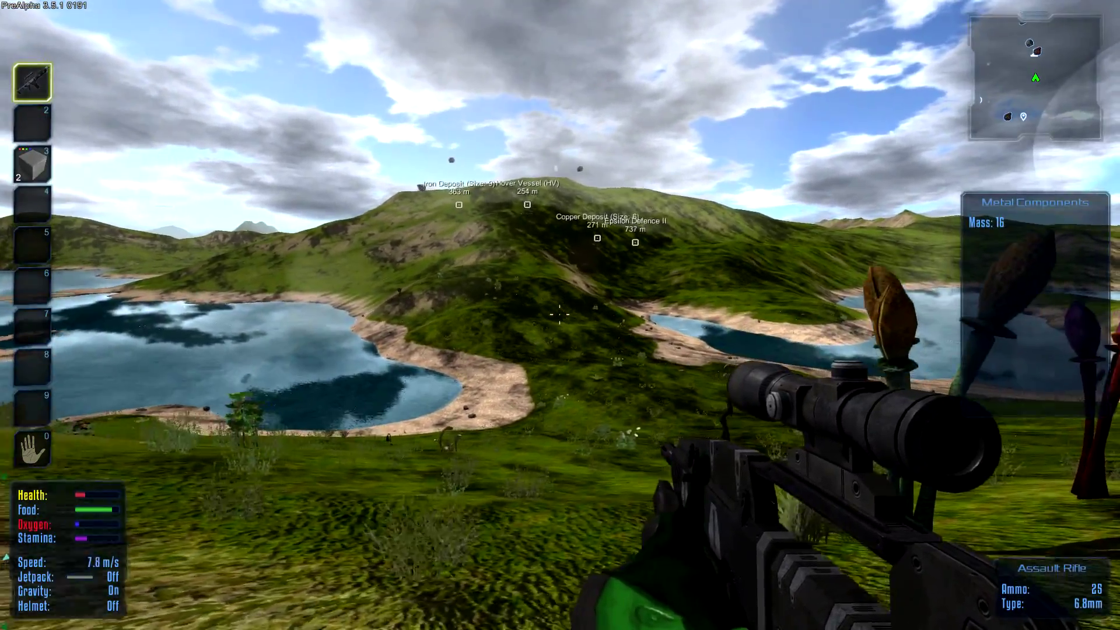
key(w)
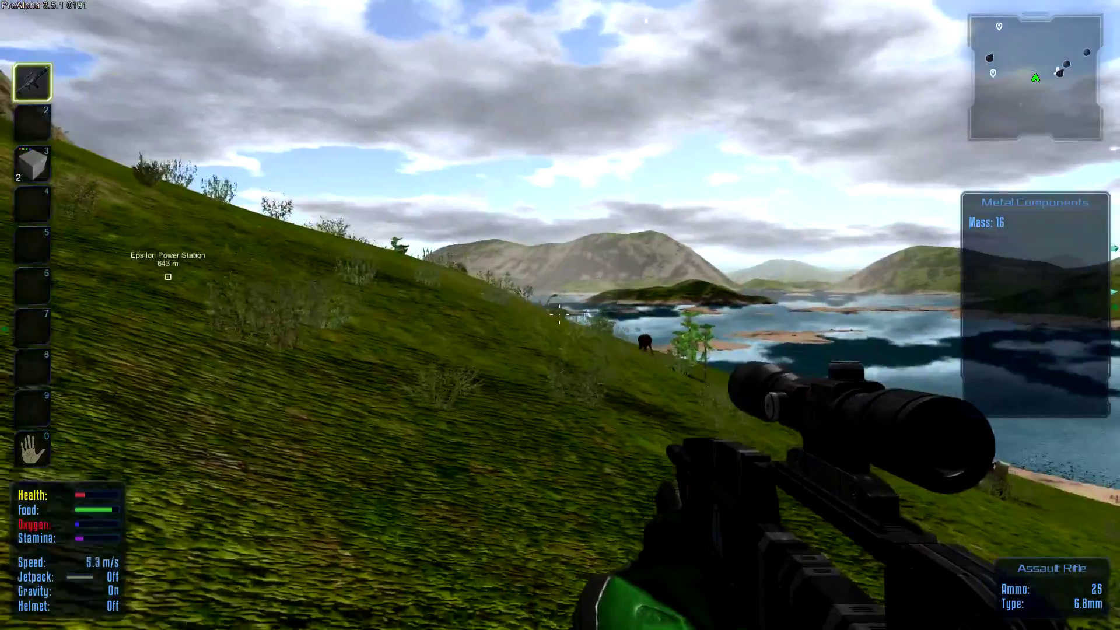
key(w)
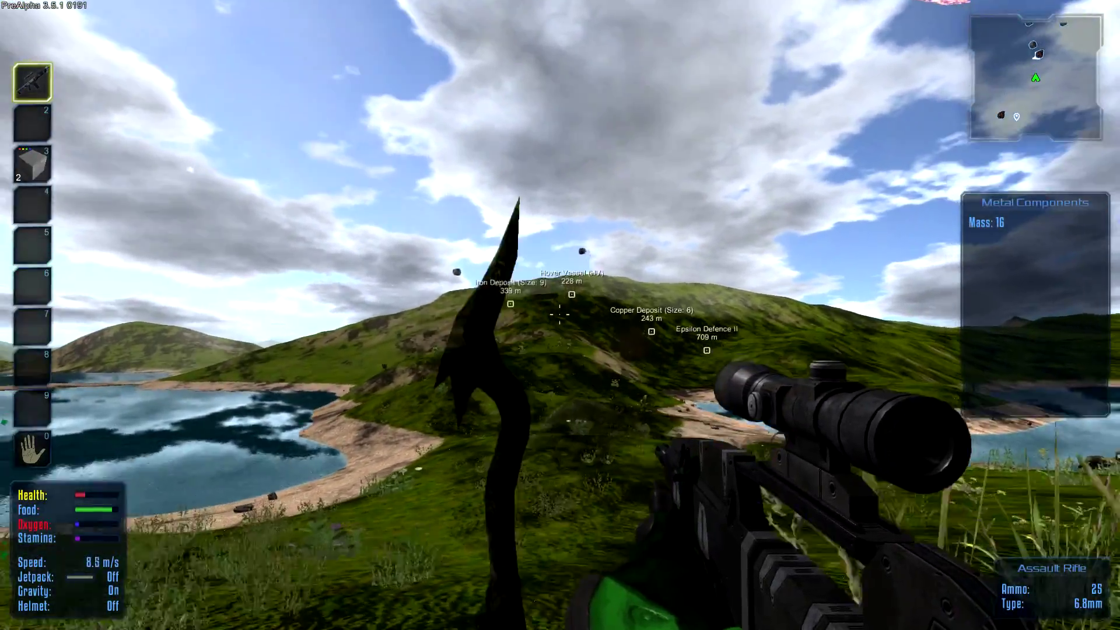
key(w)
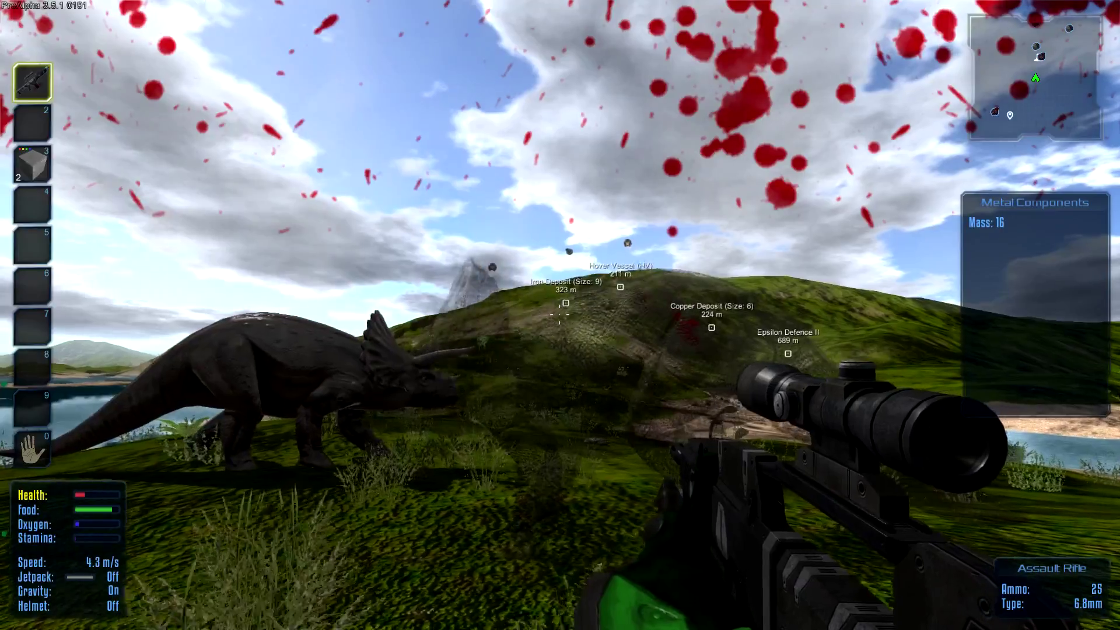
Scope in on the Minigun Drone over the hill, fire a burst and reload
right_click(560, 315)
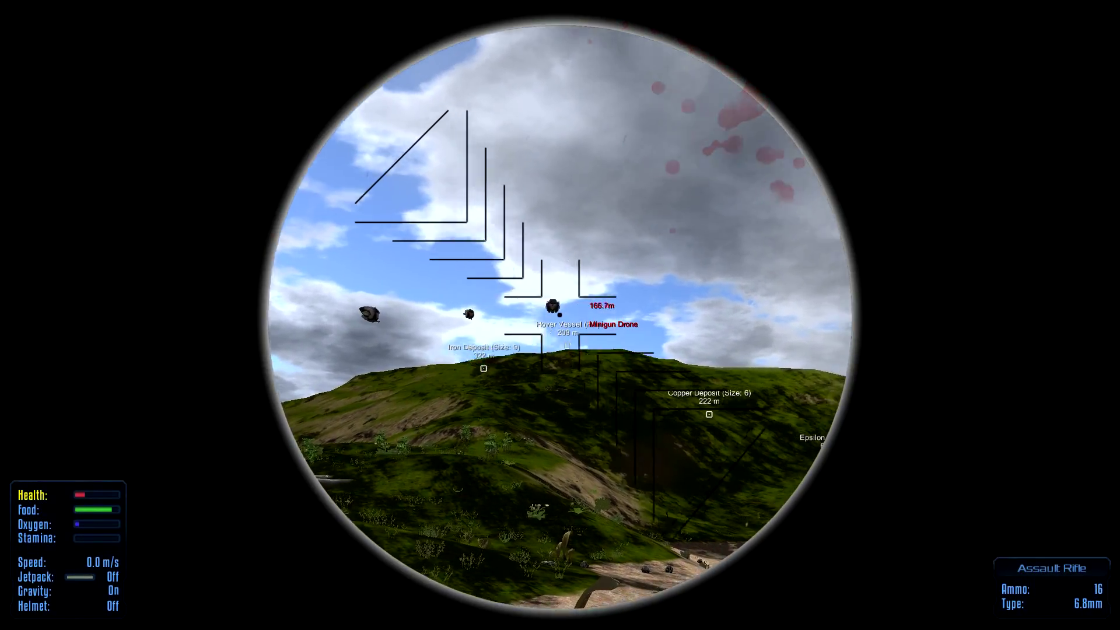
click(560, 315)
click(560, 315)
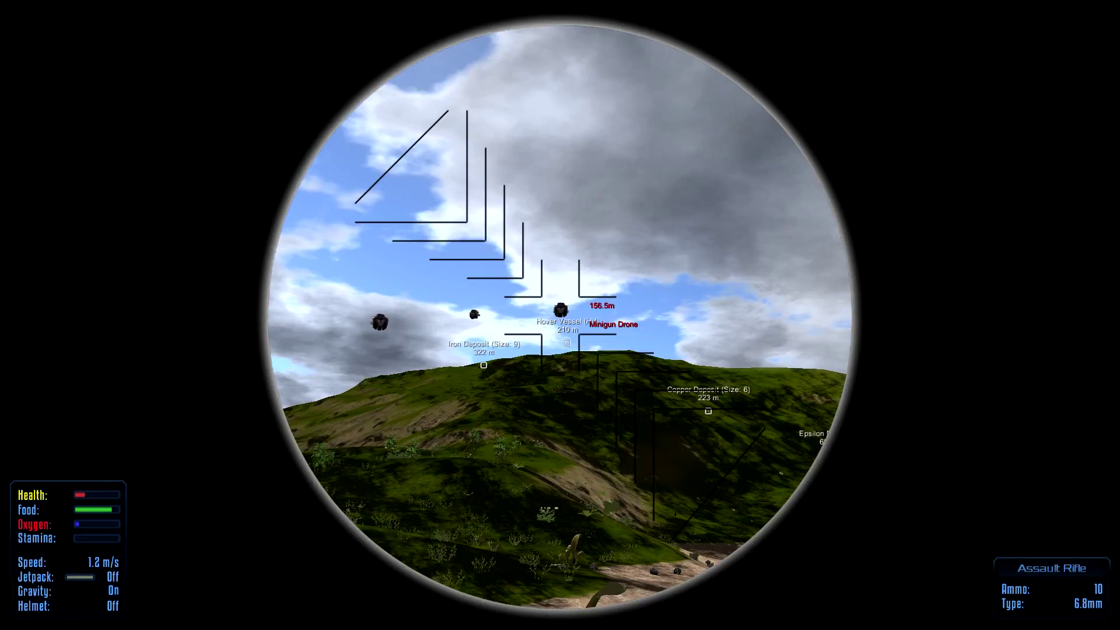
click(560, 315)
click(561, 315)
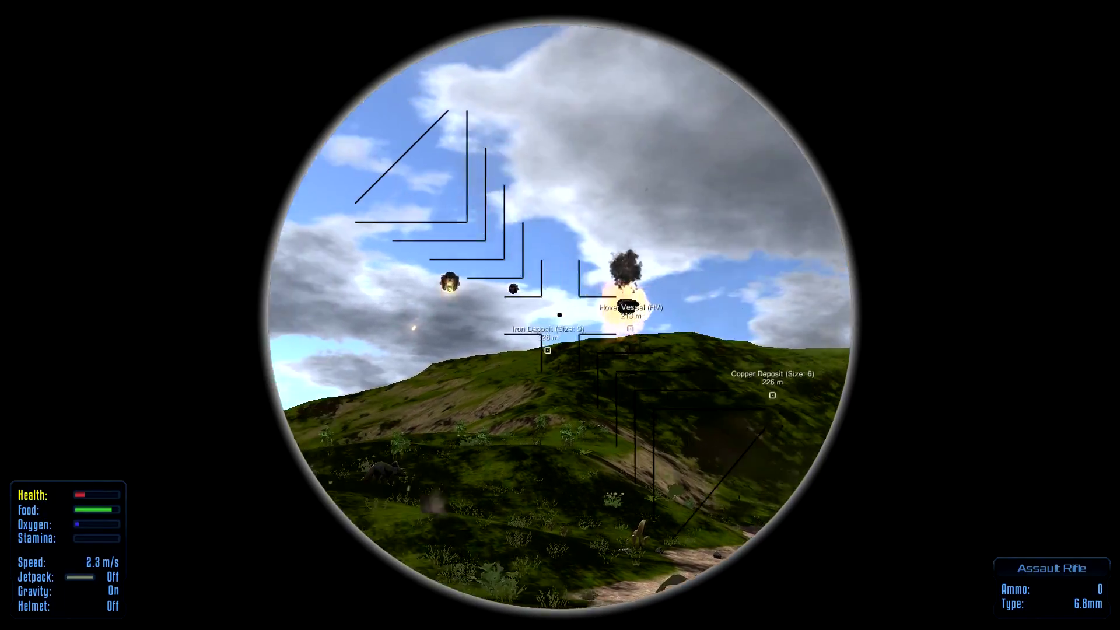
right_click(560, 316)
key(r)
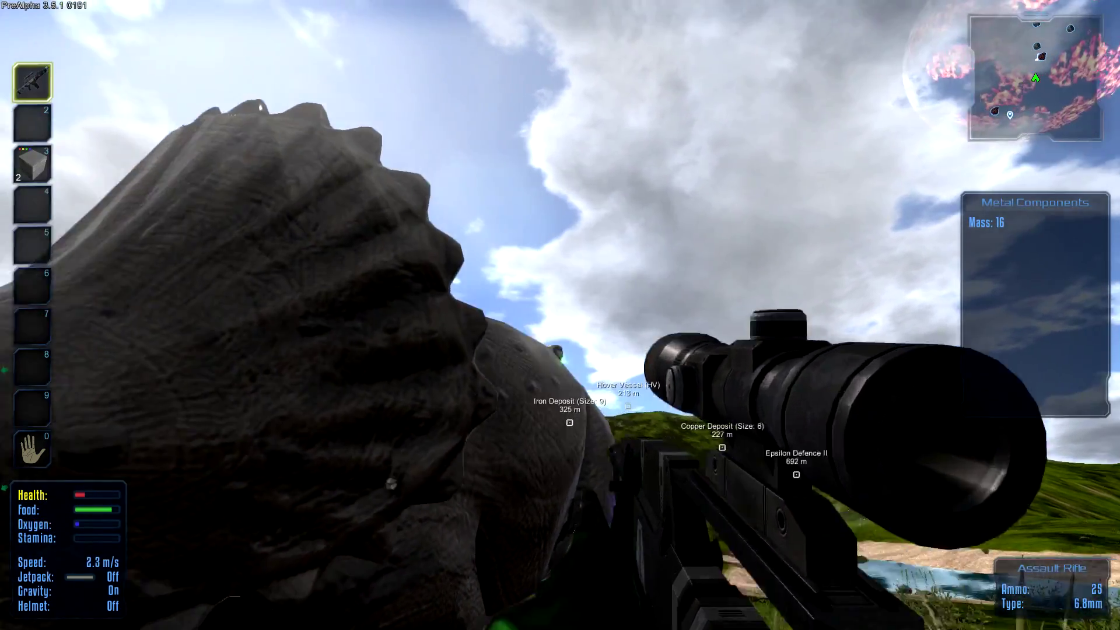
Scope in again and keep shooting until the Minigun Drone explodes
right_click(560, 316)
click(560, 315)
click(561, 316)
click(560, 315)
click(560, 316)
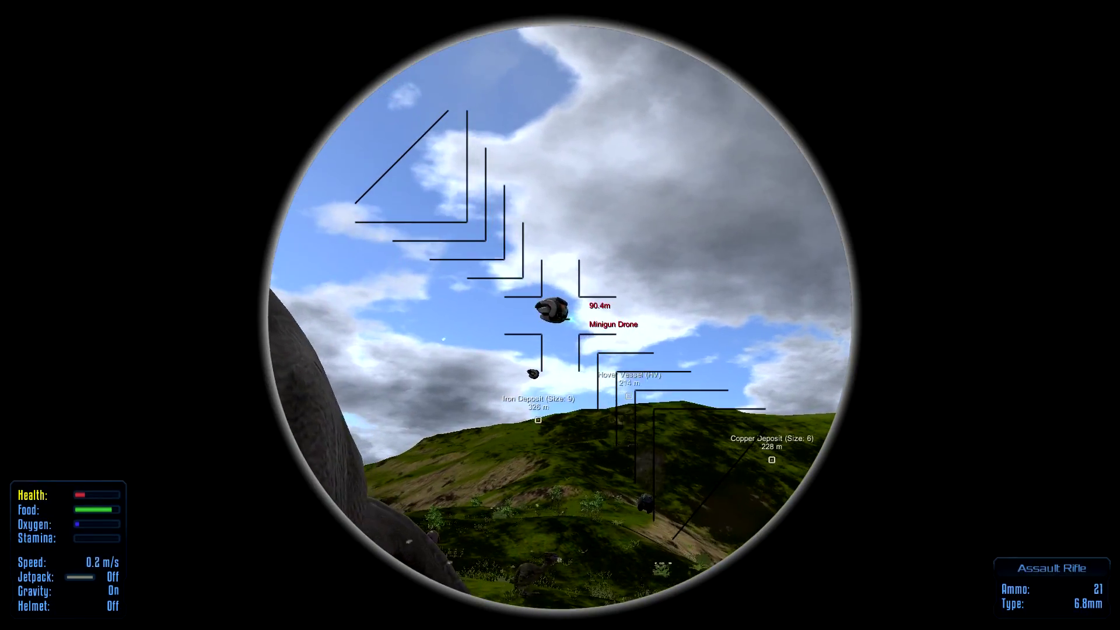
click(560, 315)
click(561, 315)
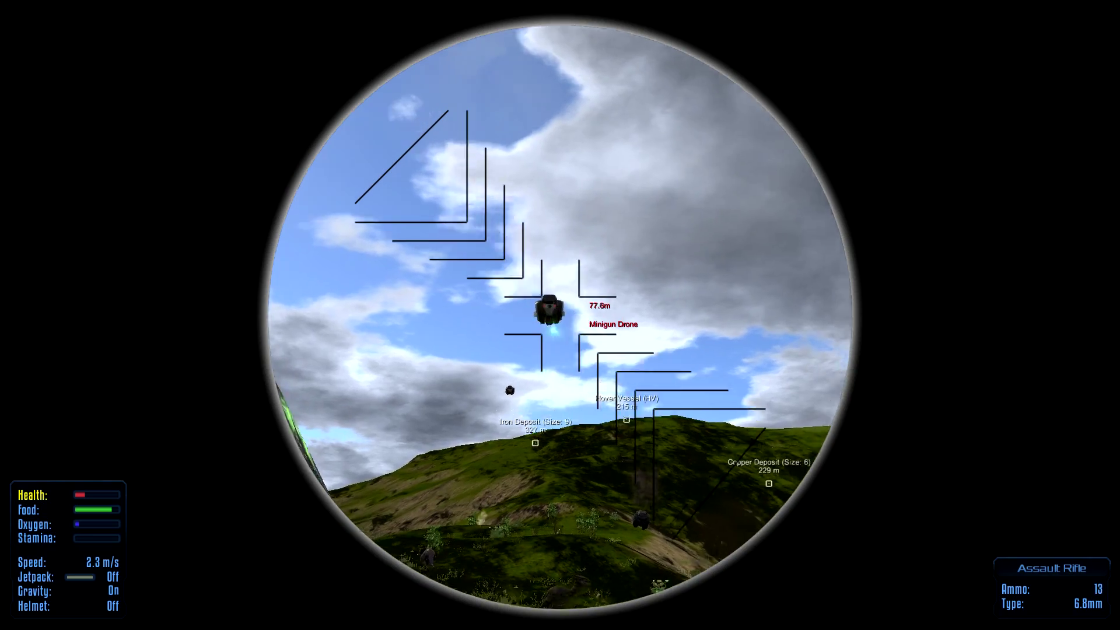
click(560, 315)
click(561, 315)
click(560, 316)
click(560, 315)
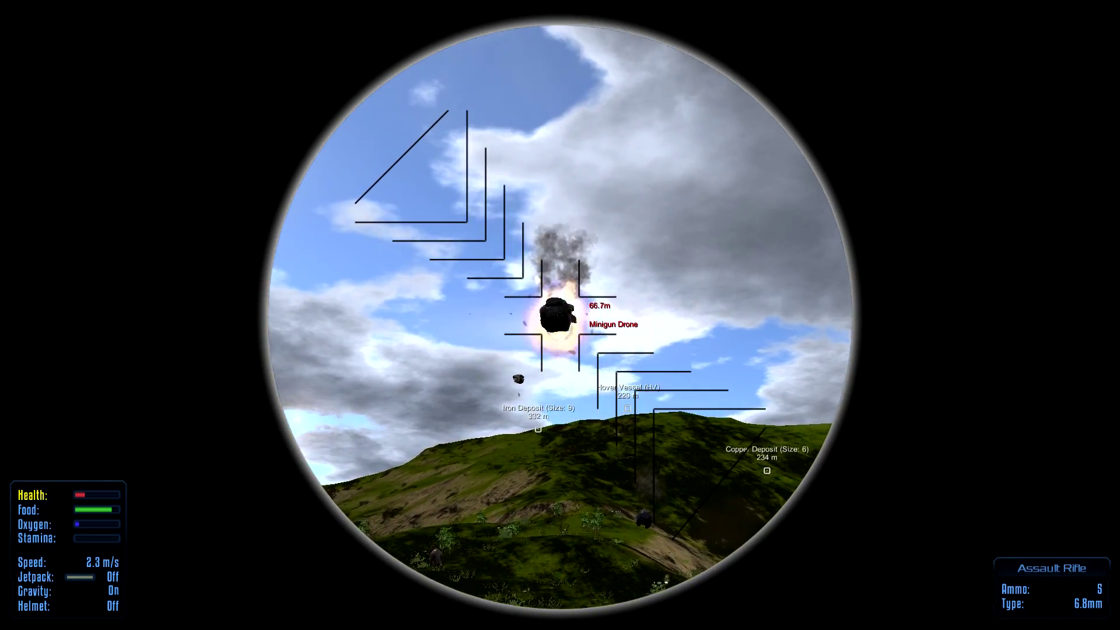
right_click(560, 315)
Reload, scope in and fire repeated bursts until the Minigun Drone is smoking
key(r)
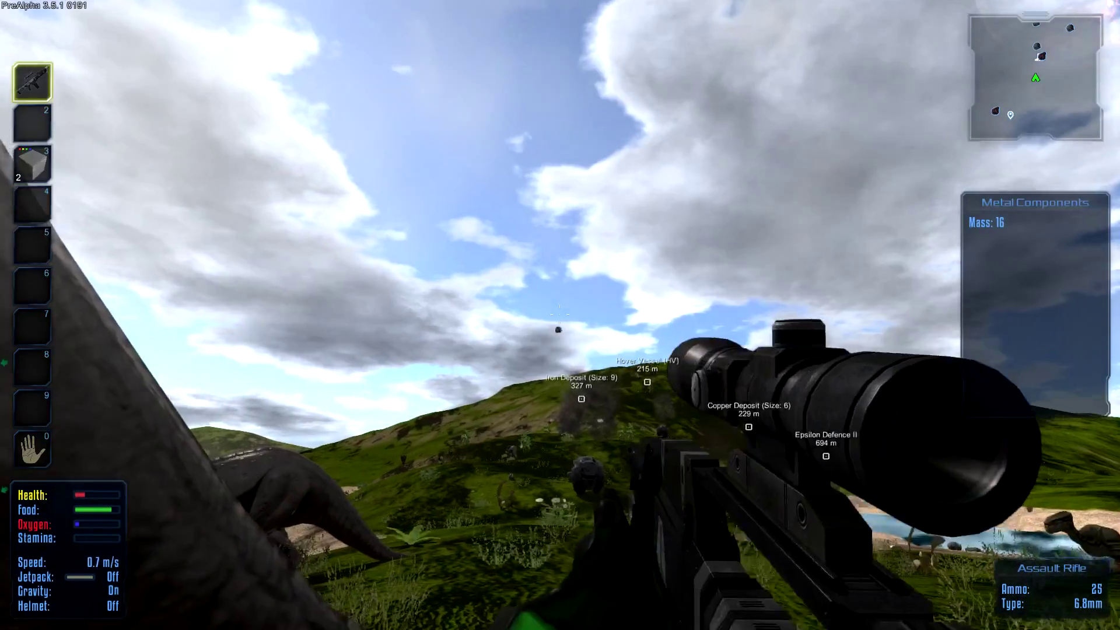
right_click(561, 315)
click(560, 315)
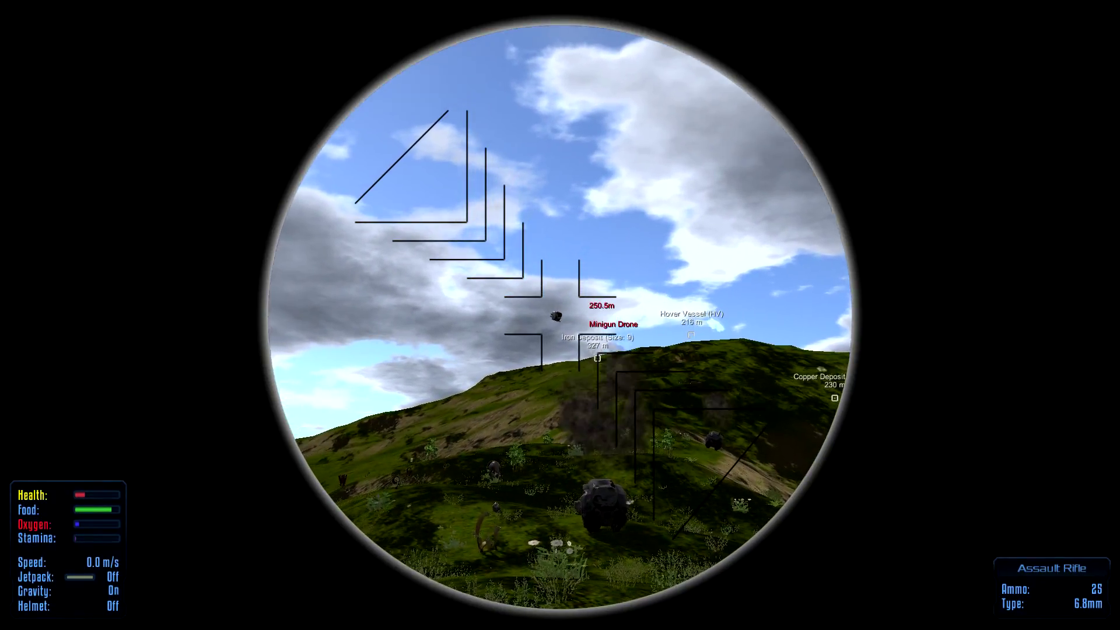
click(560, 315)
click(561, 315)
click(561, 315)
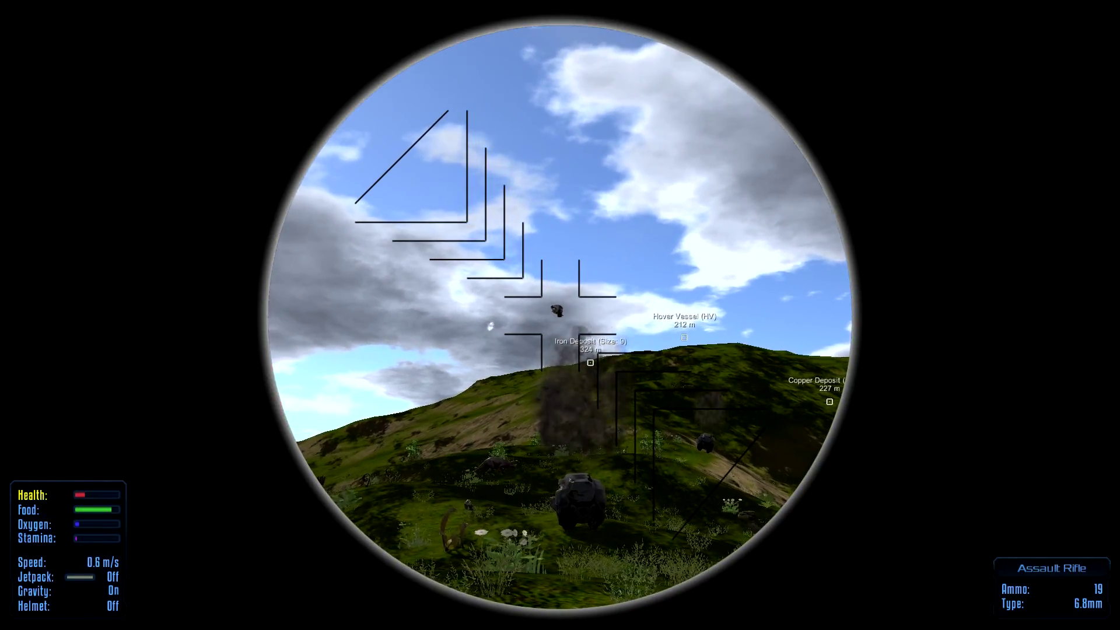
click(560, 316)
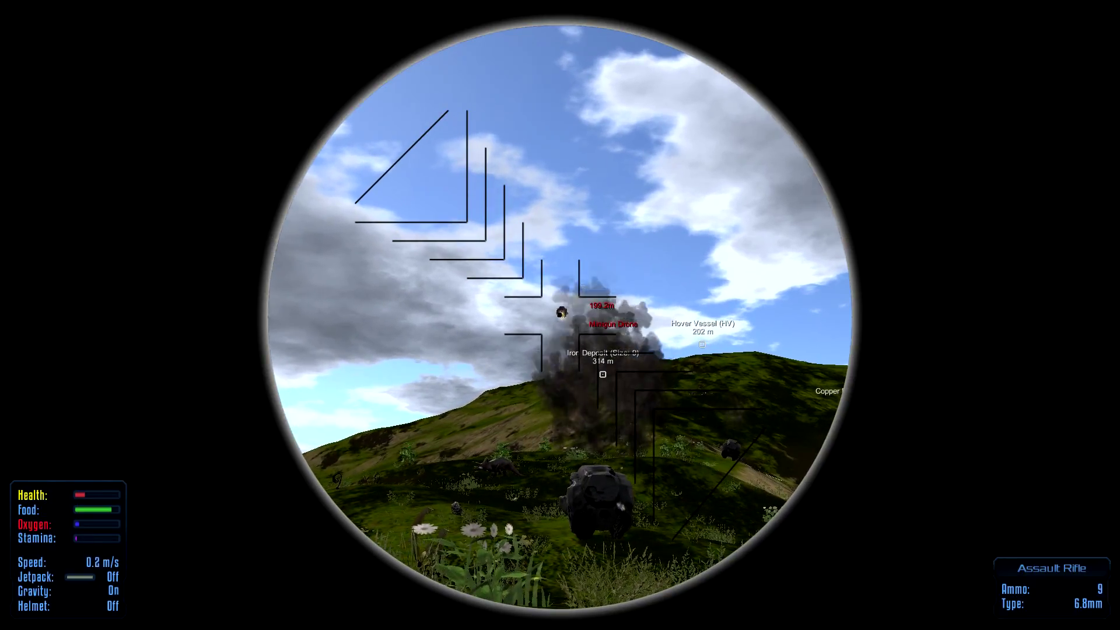
click(561, 316)
click(561, 315)
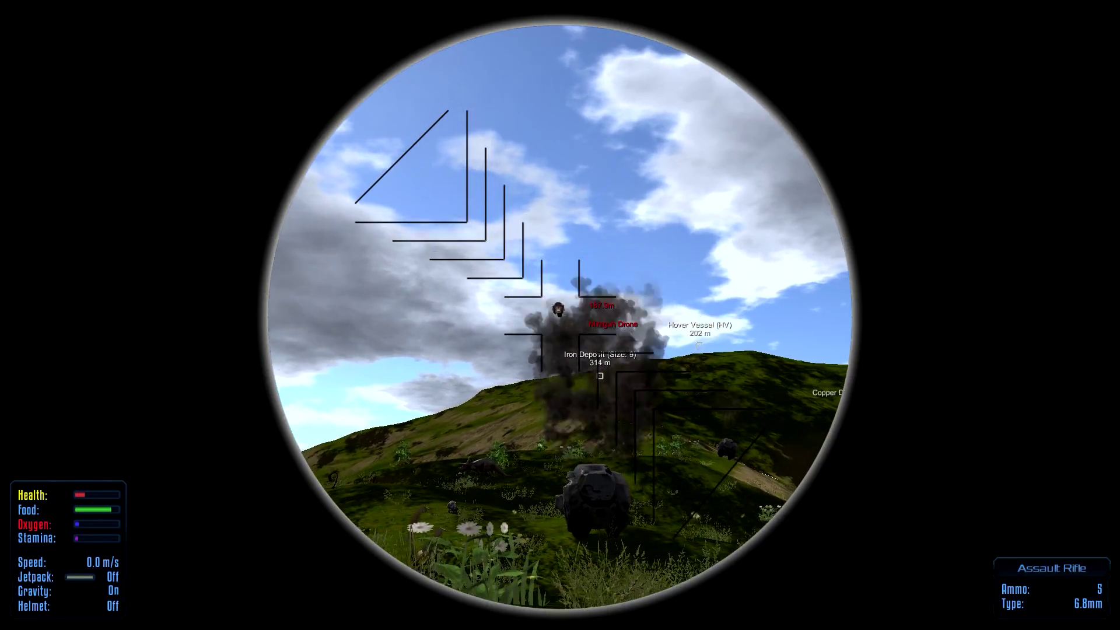
click(560, 316)
Reload, scope in again and fire the final shots until the burning drone falls
right_click(560, 315)
key(r)
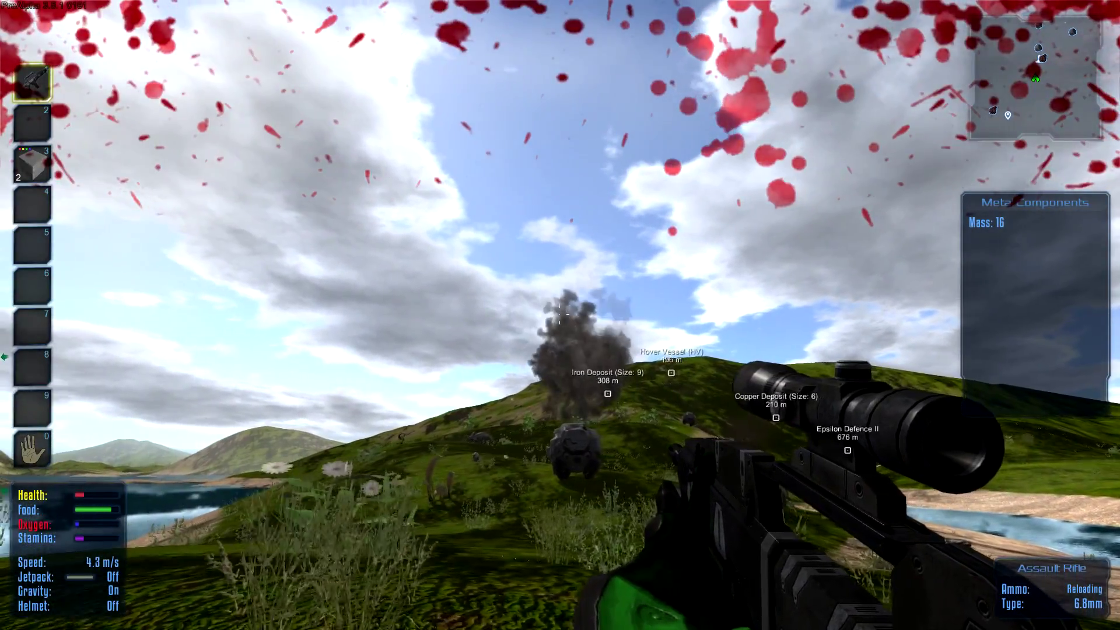
right_click(560, 316)
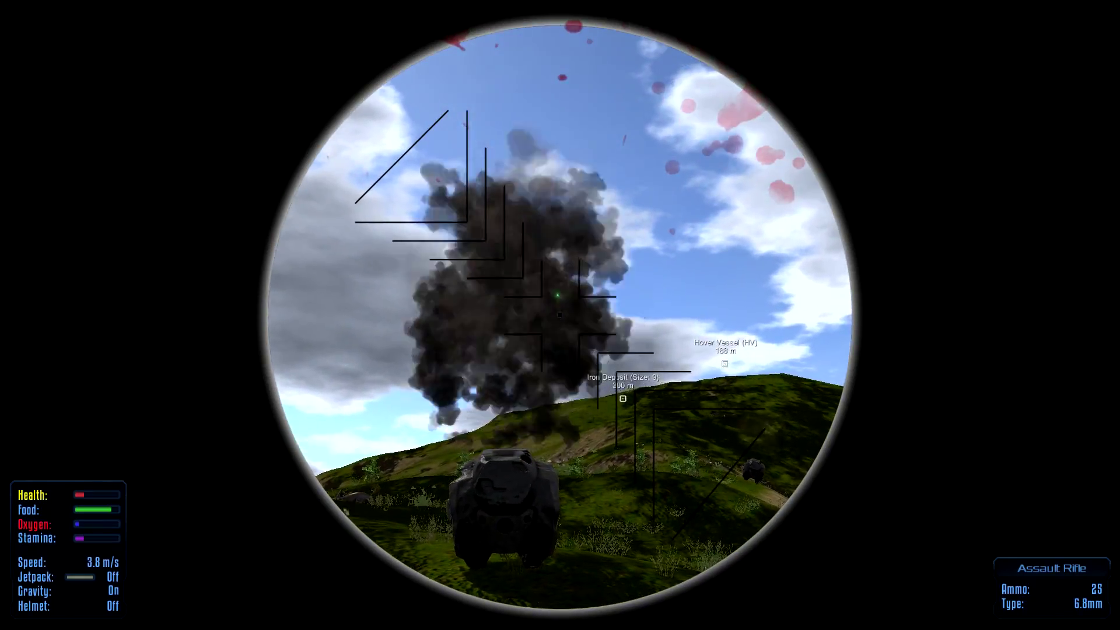
click(560, 315)
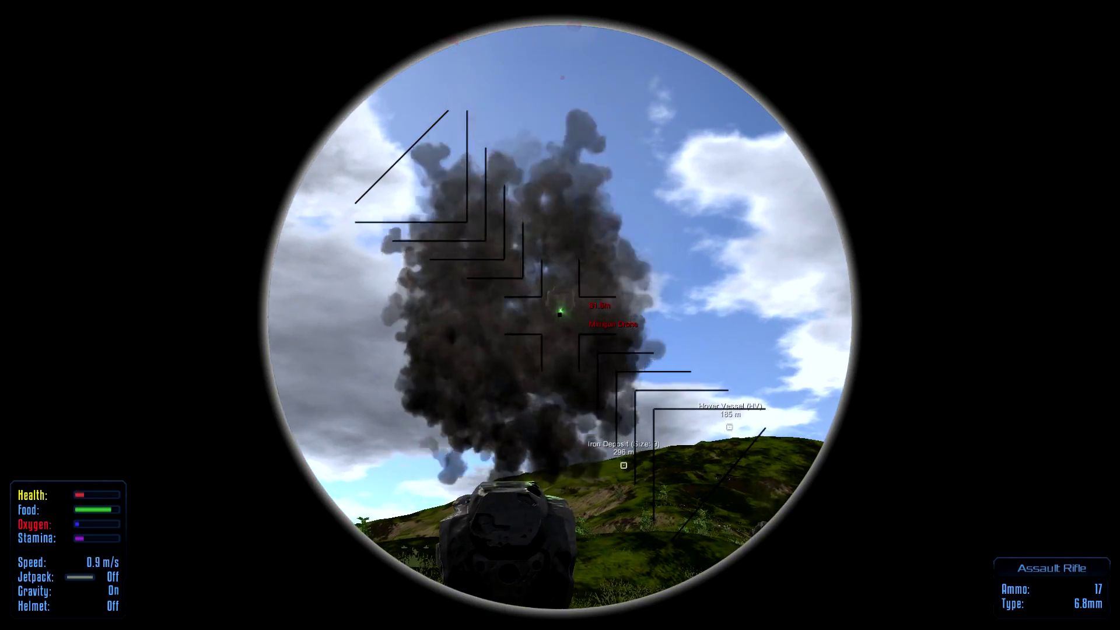
click(560, 315)
click(560, 316)
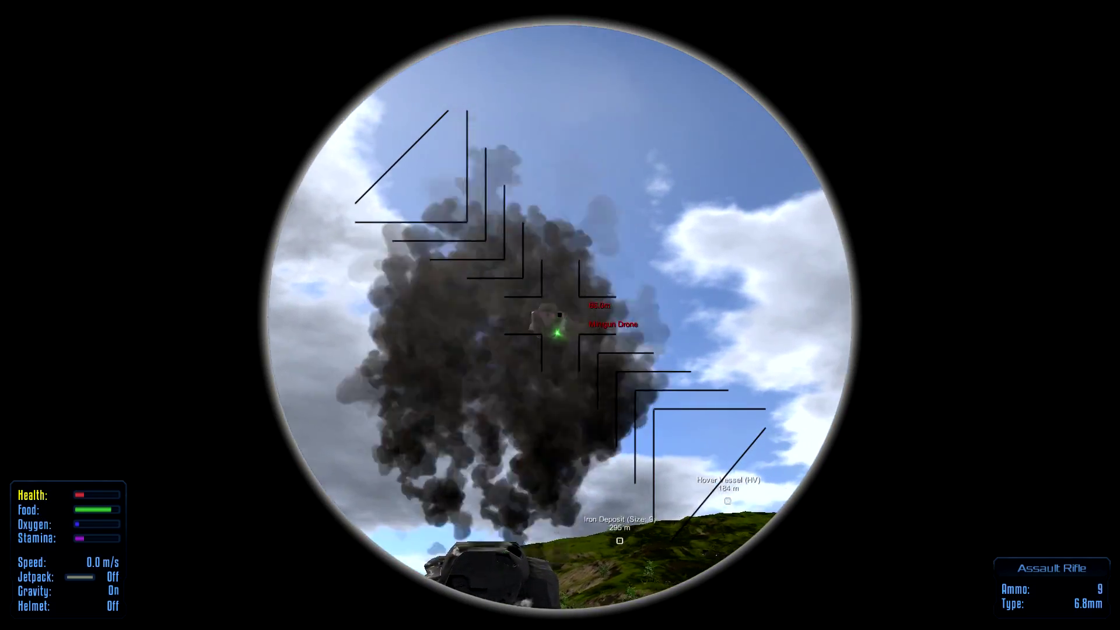
right_click(561, 316)
Reload the rifle while walking to the drone wreck, then glance into its storage
key(w)
key(w)
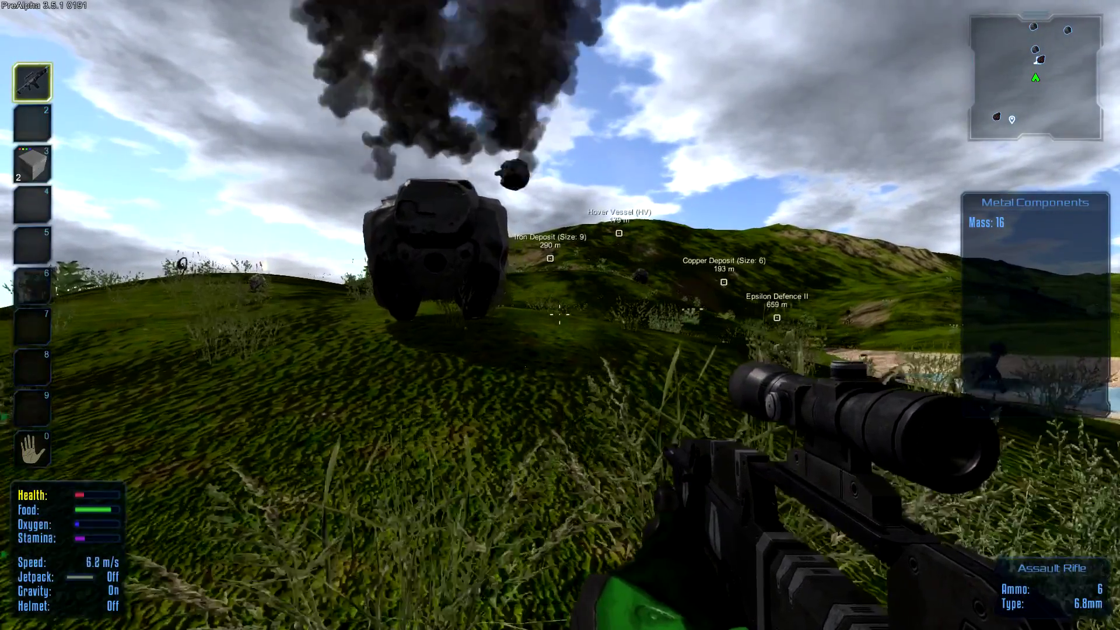
key(w)
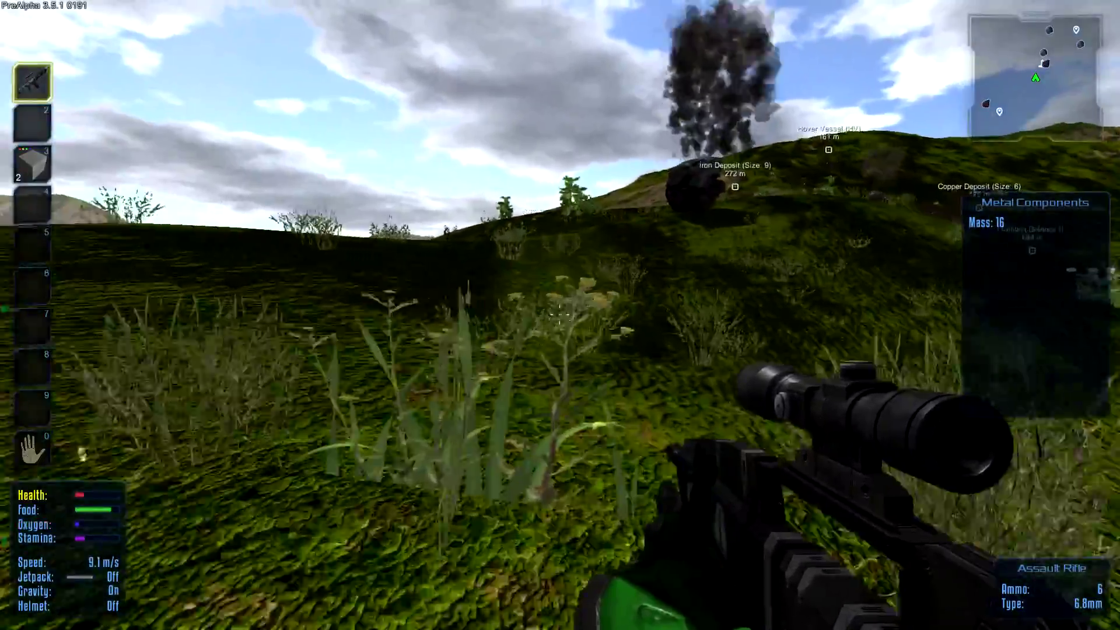
key(r)
key(w)
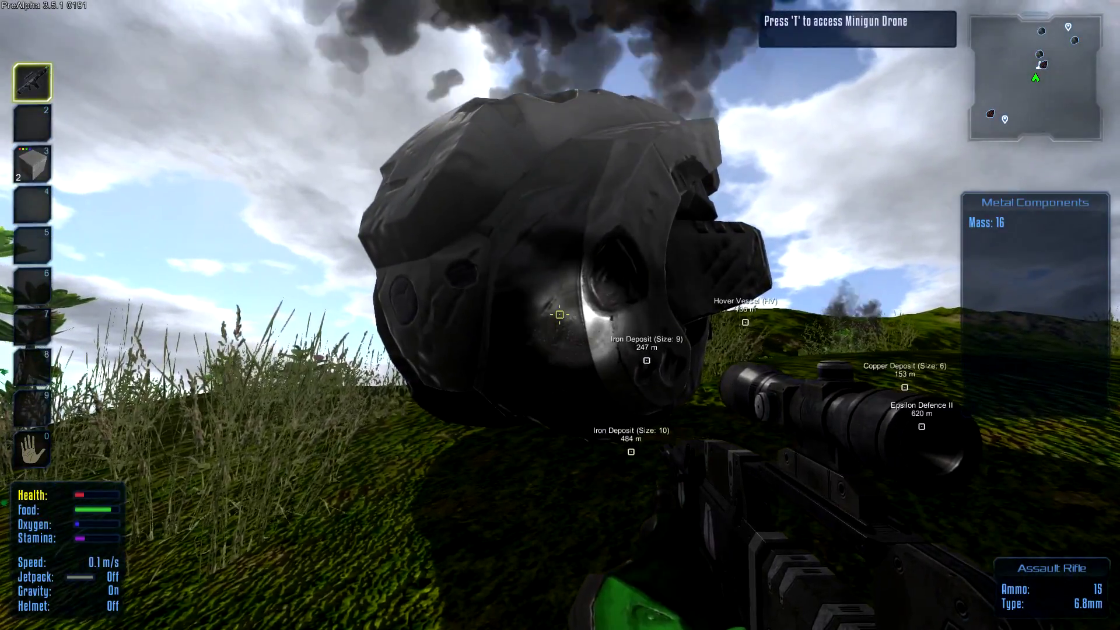
key(w)
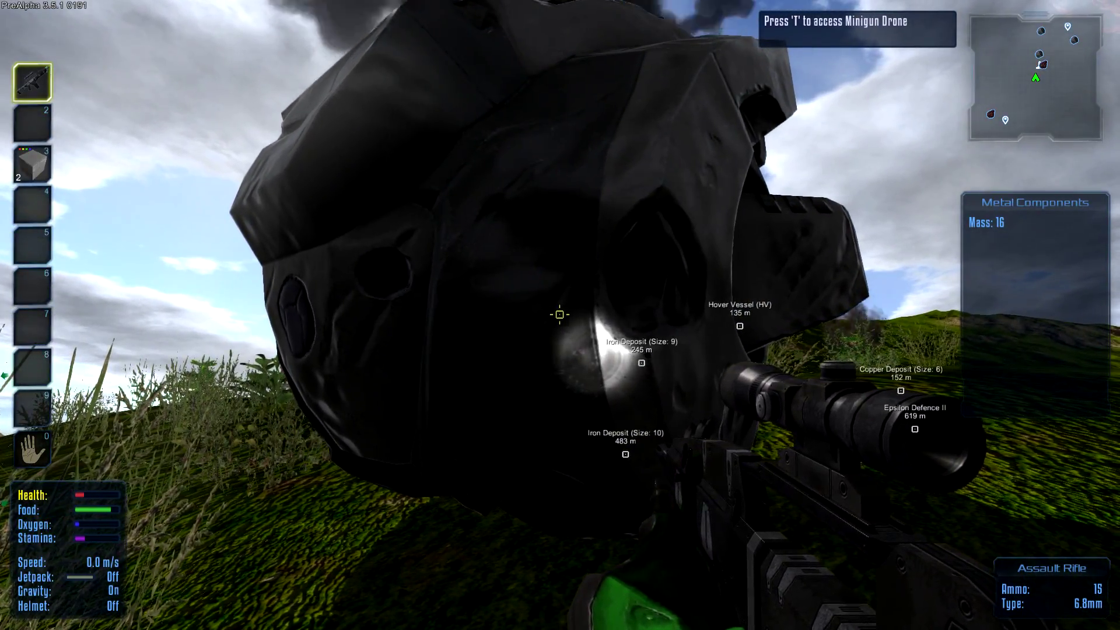
key(t)
key(Escape)
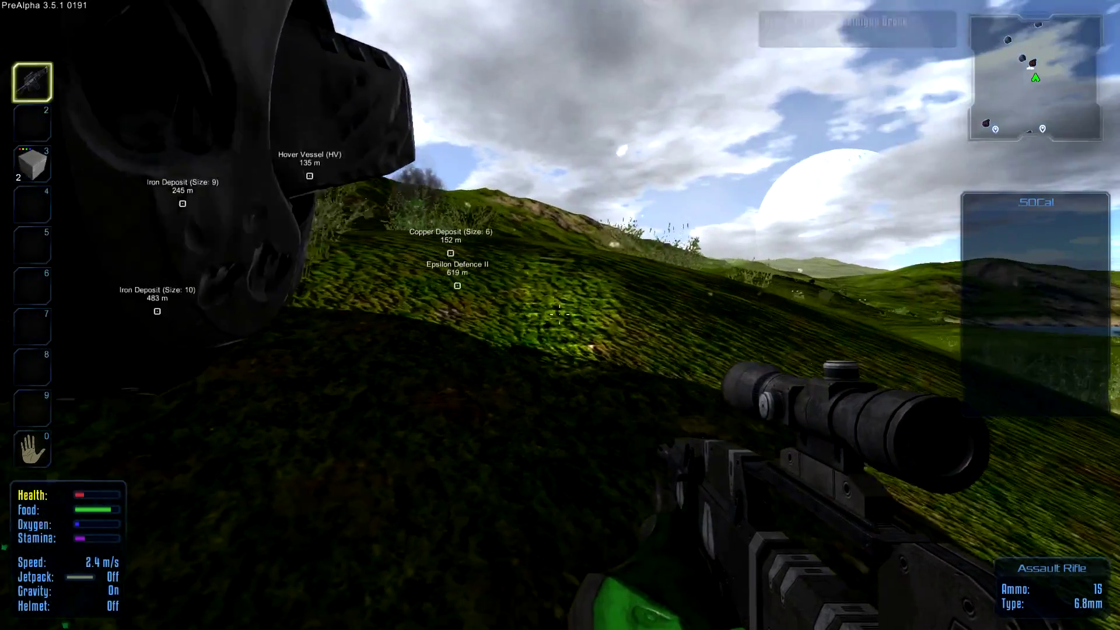
Run across the hillside to the smoking Minigun Drone wreck and find its storage empty
key(w)
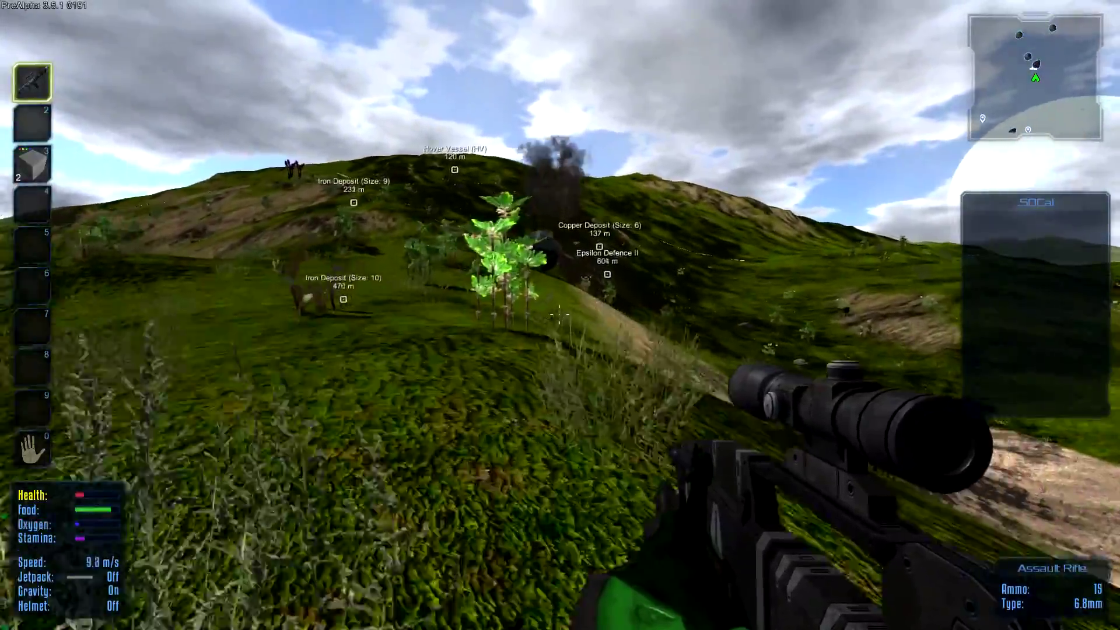
key(w)
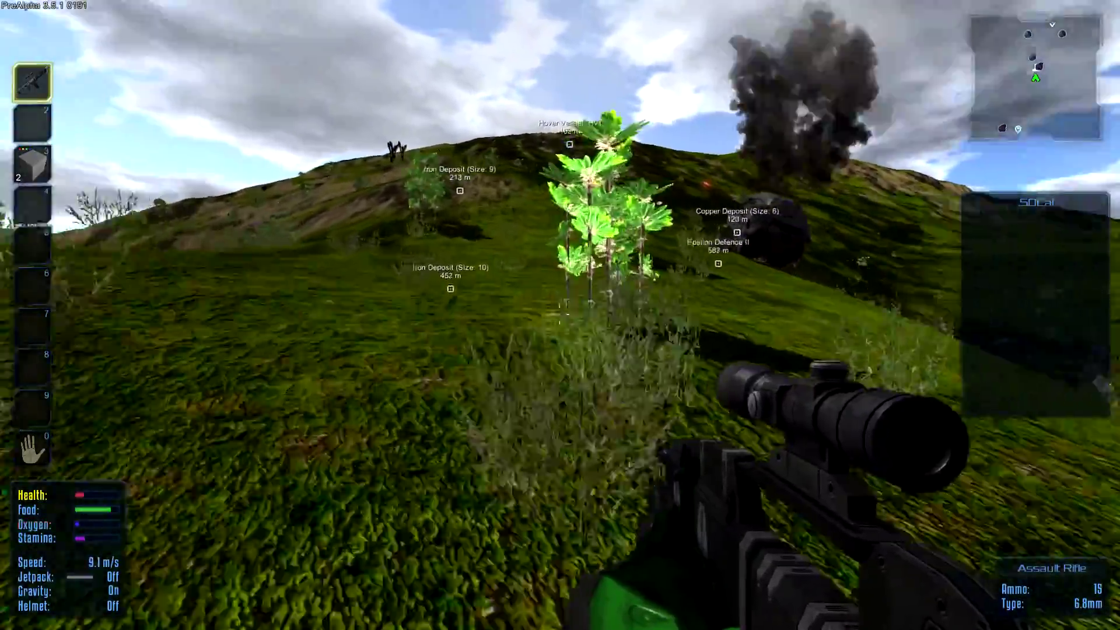
key(w)
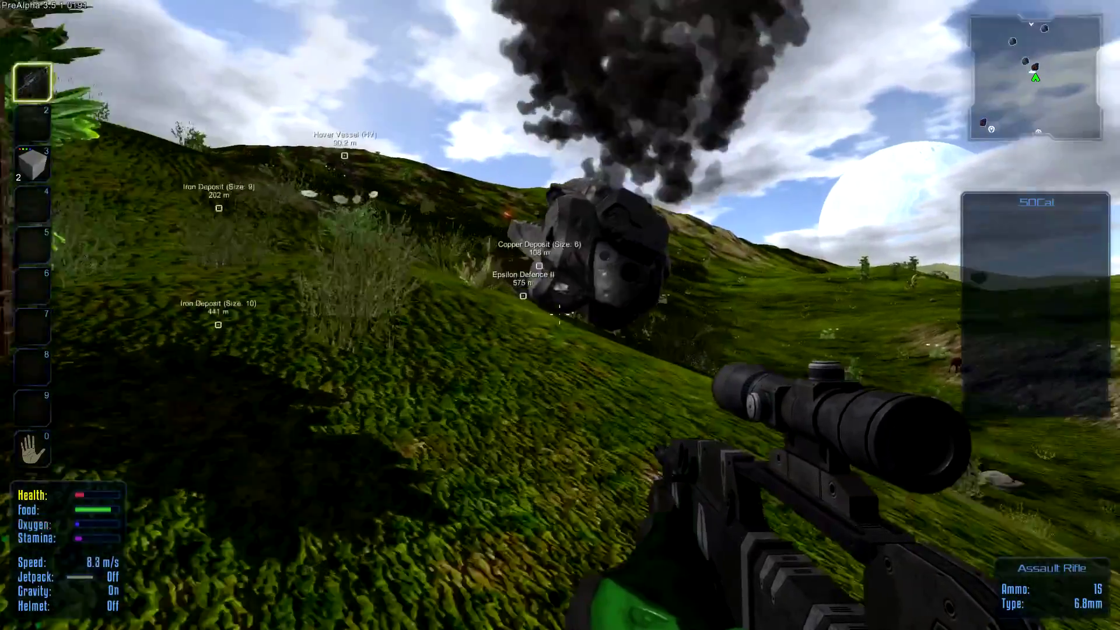
key(w)
key(t)
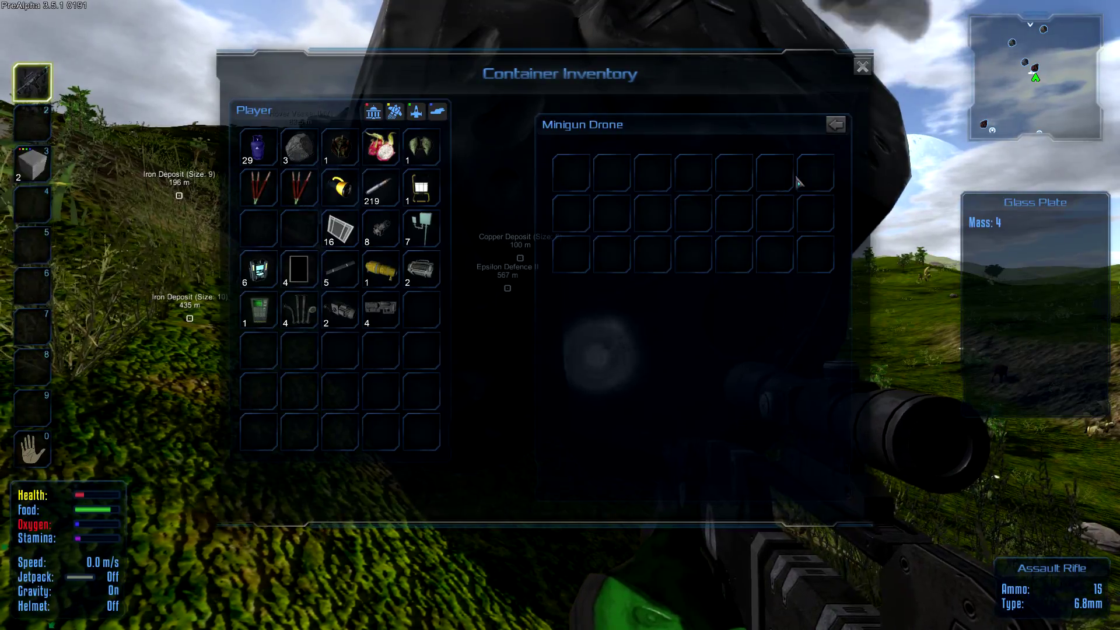
key(Escape)
Move along the slope toward the lake, past the flower-headed plant creature
key(w)
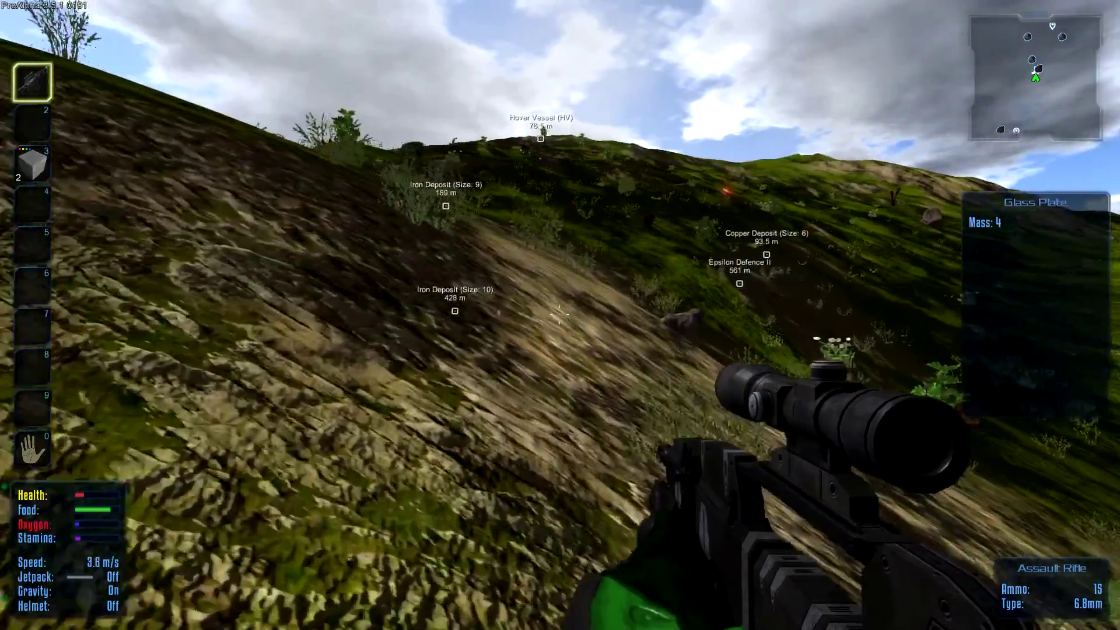
key(w)
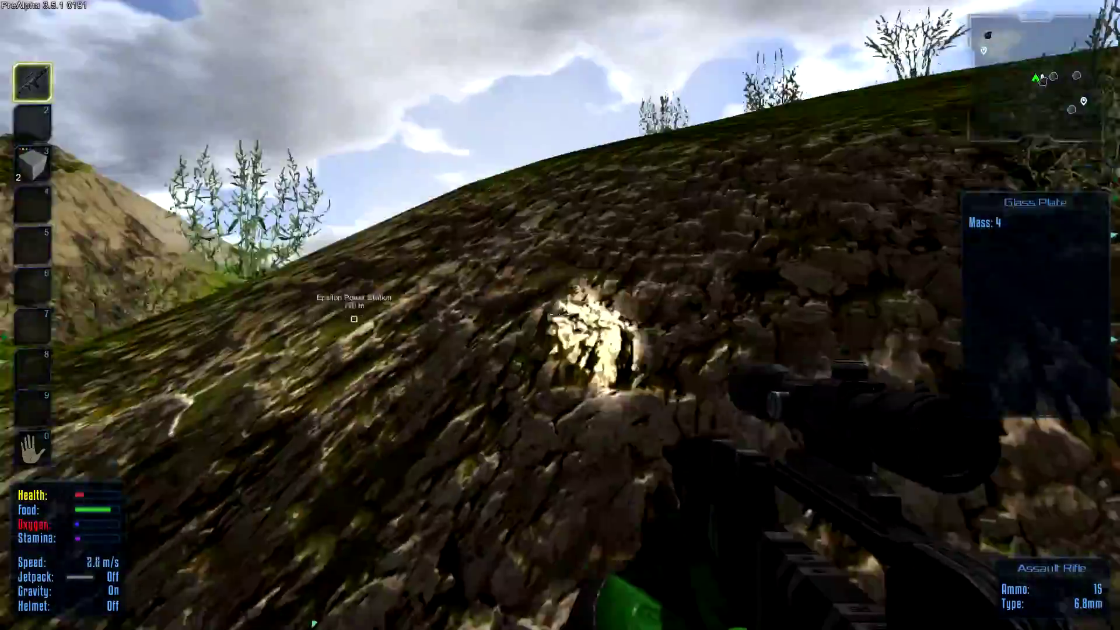
key(w)
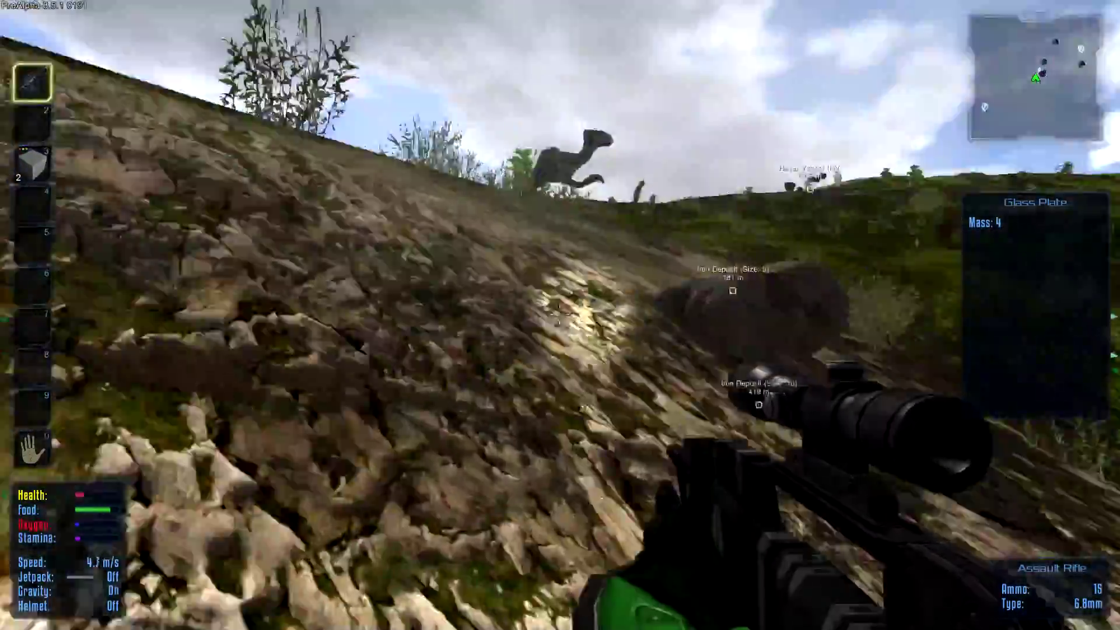
key(w)
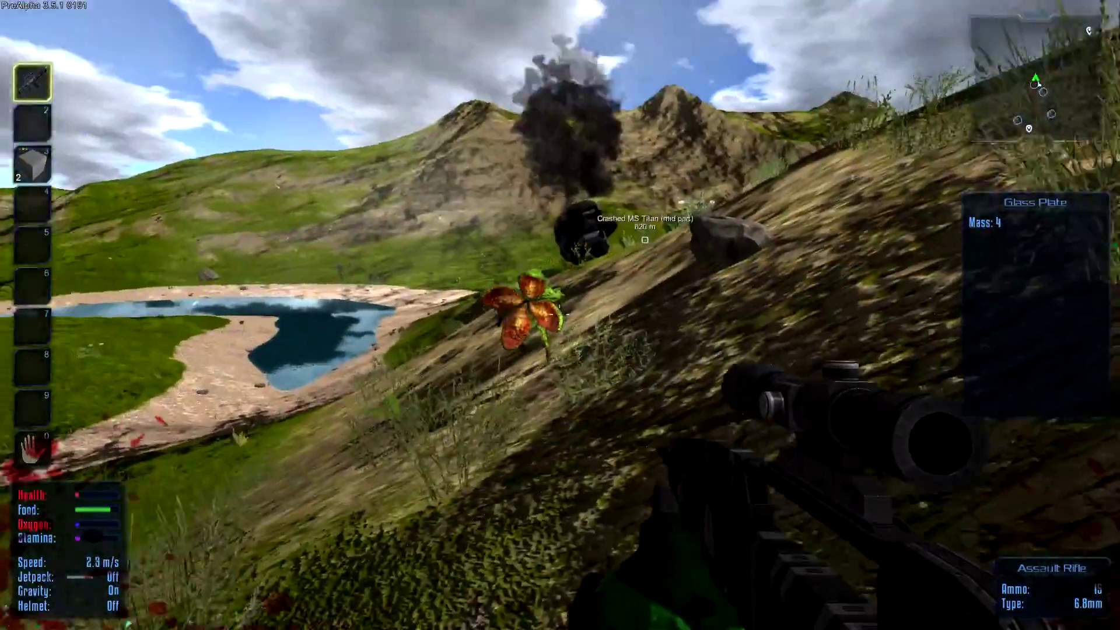
key(w)
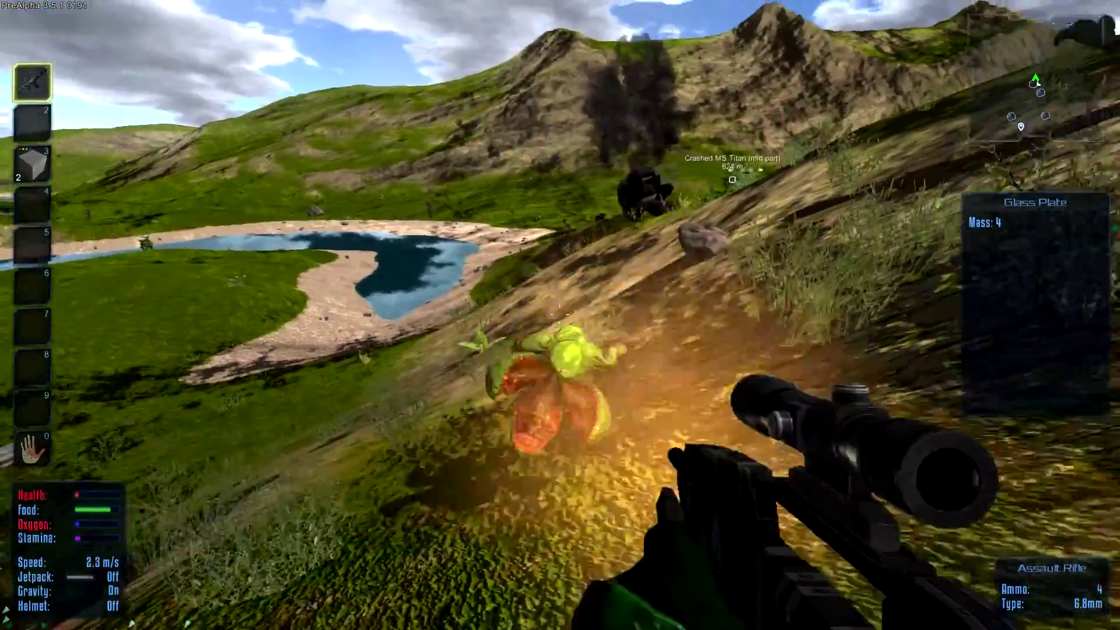
key(w)
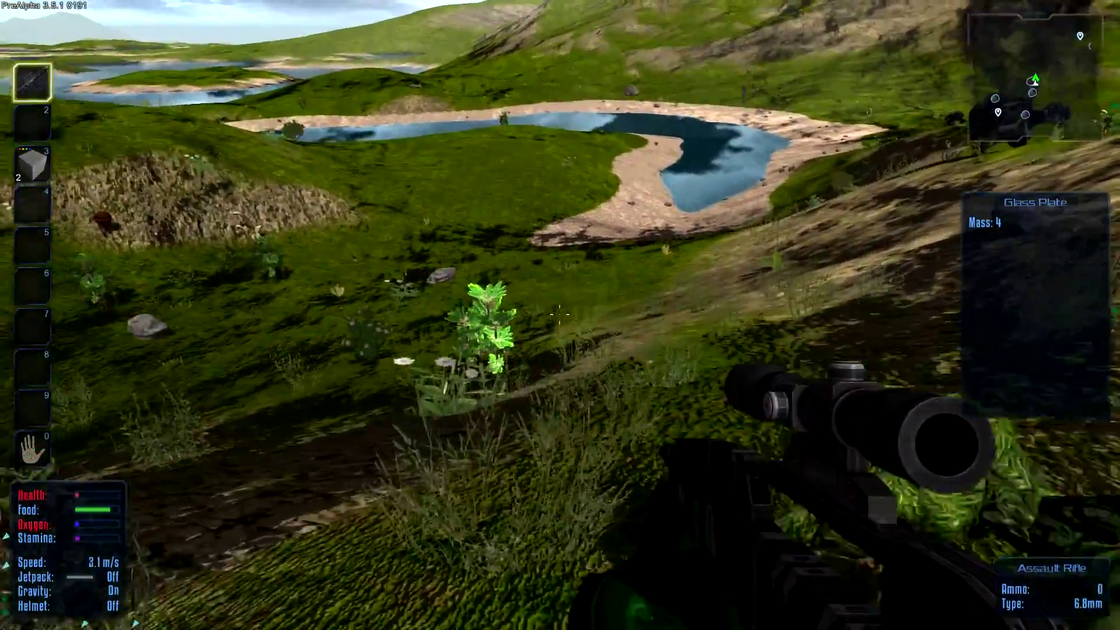
key(w)
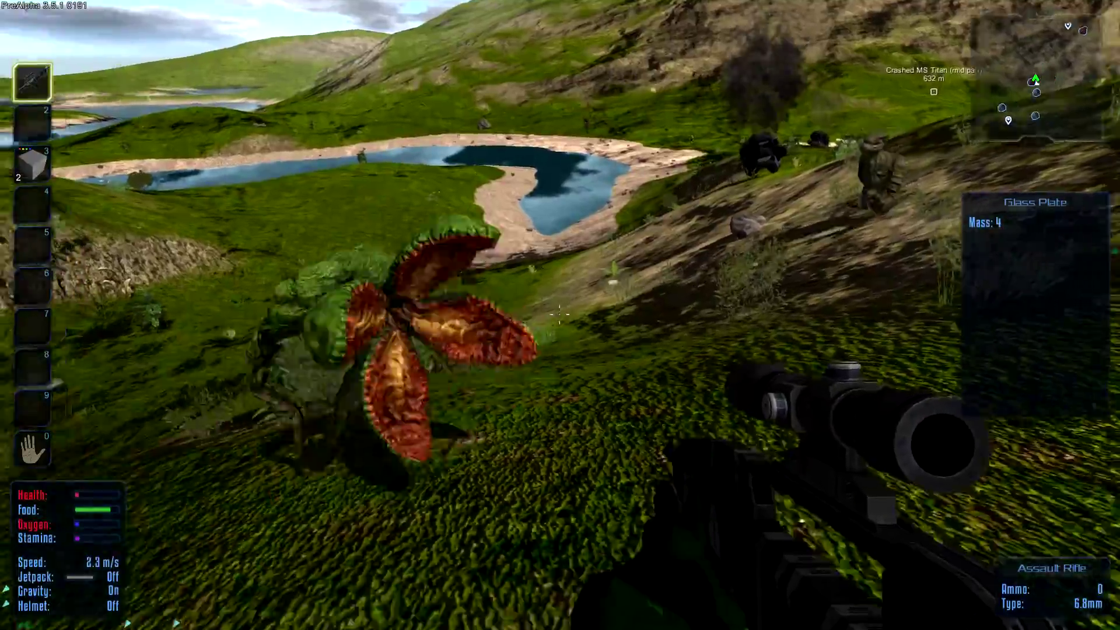
key(w)
key(w)
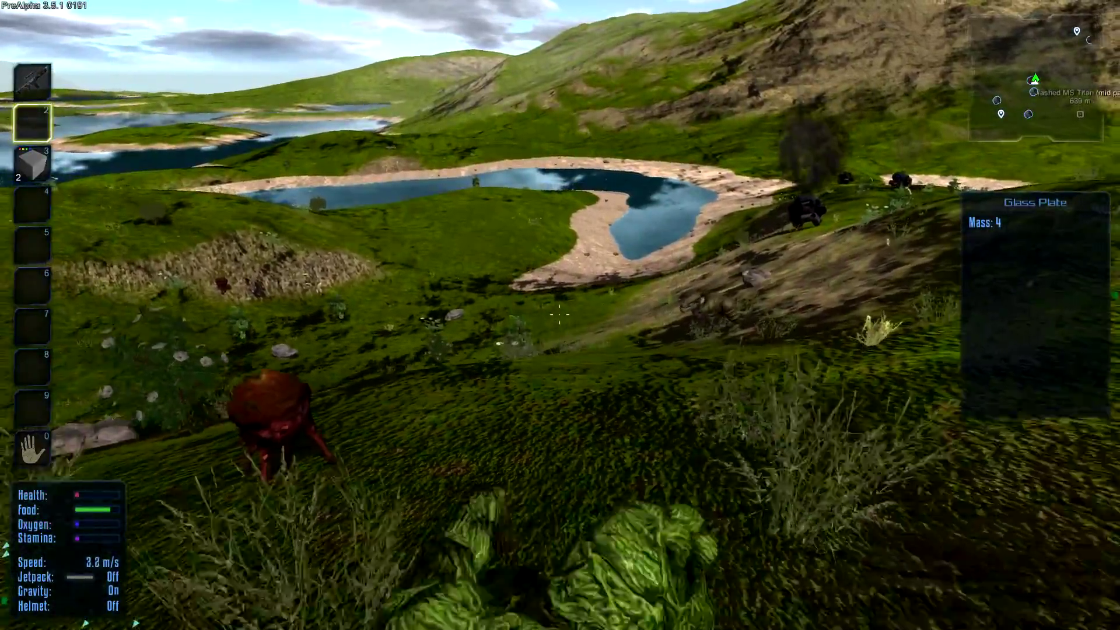
Flee the plant creature downhill, past the rock and palms, along the slope beside the lake
key(w)
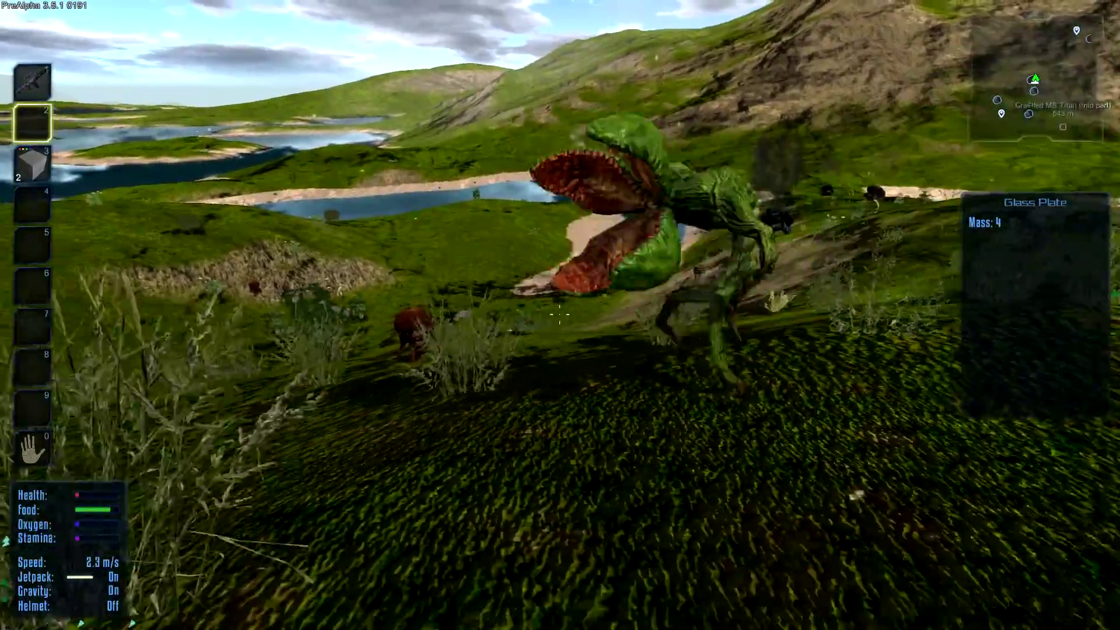
key(w)
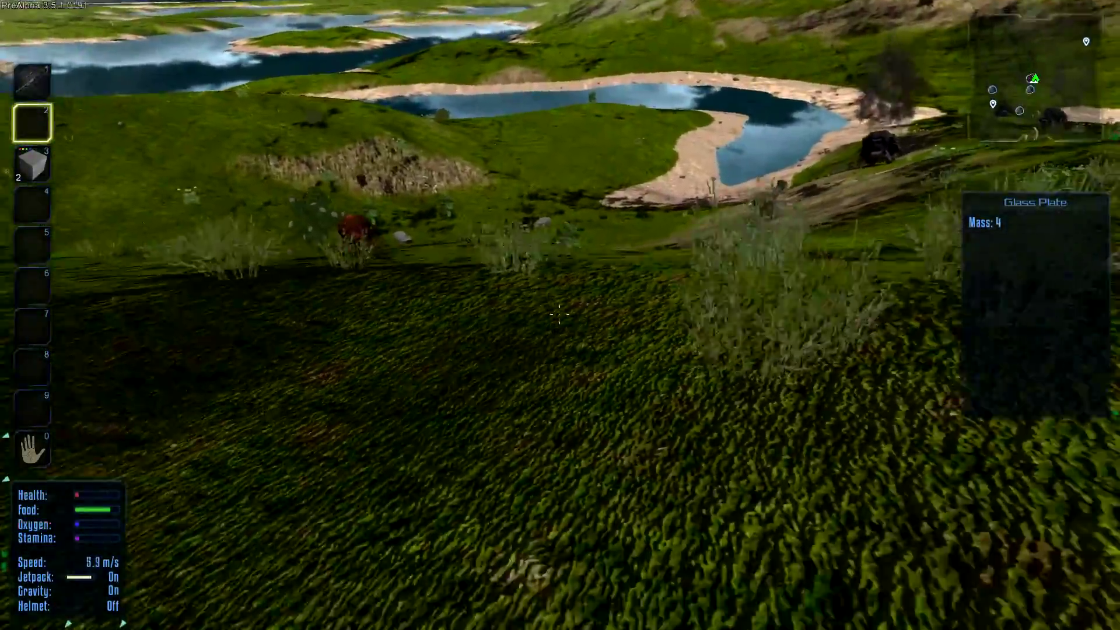
key(w)
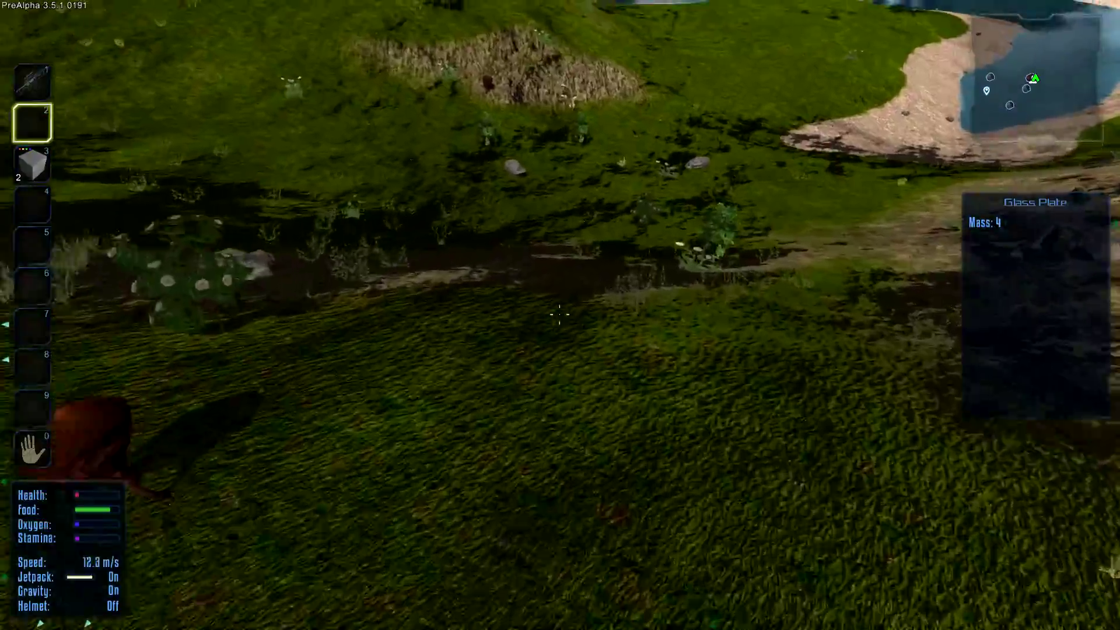
key(w)
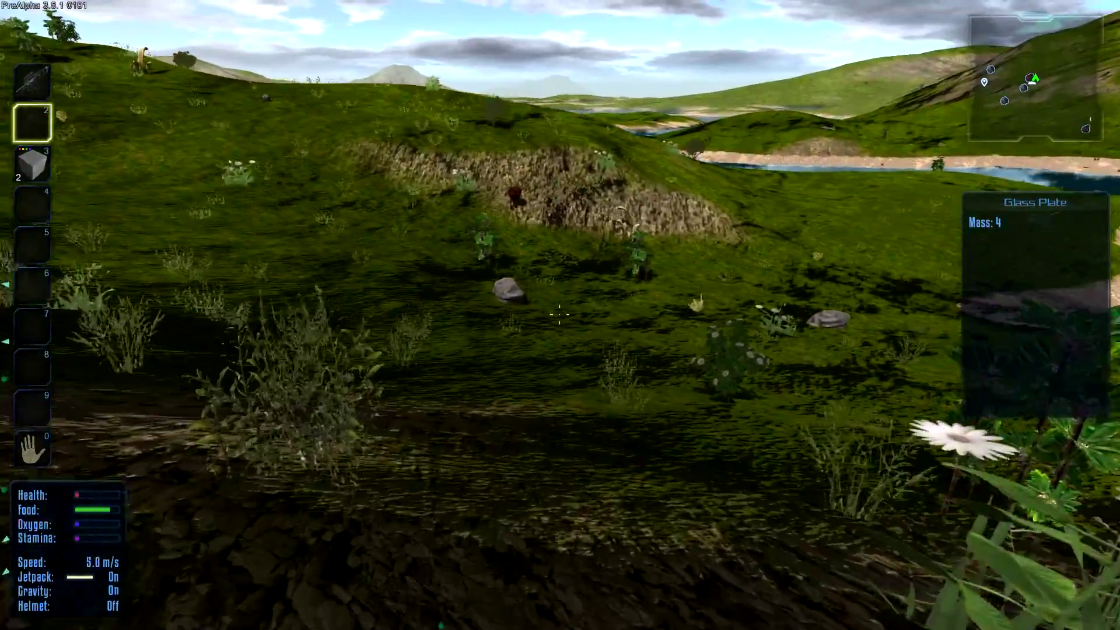
key(w)
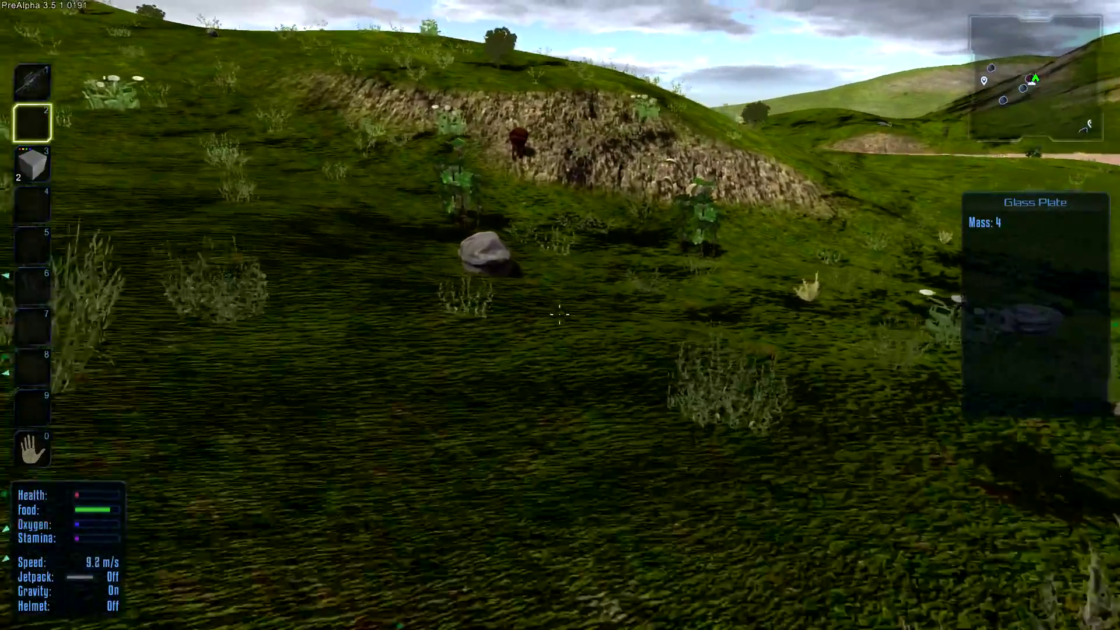
key(w)
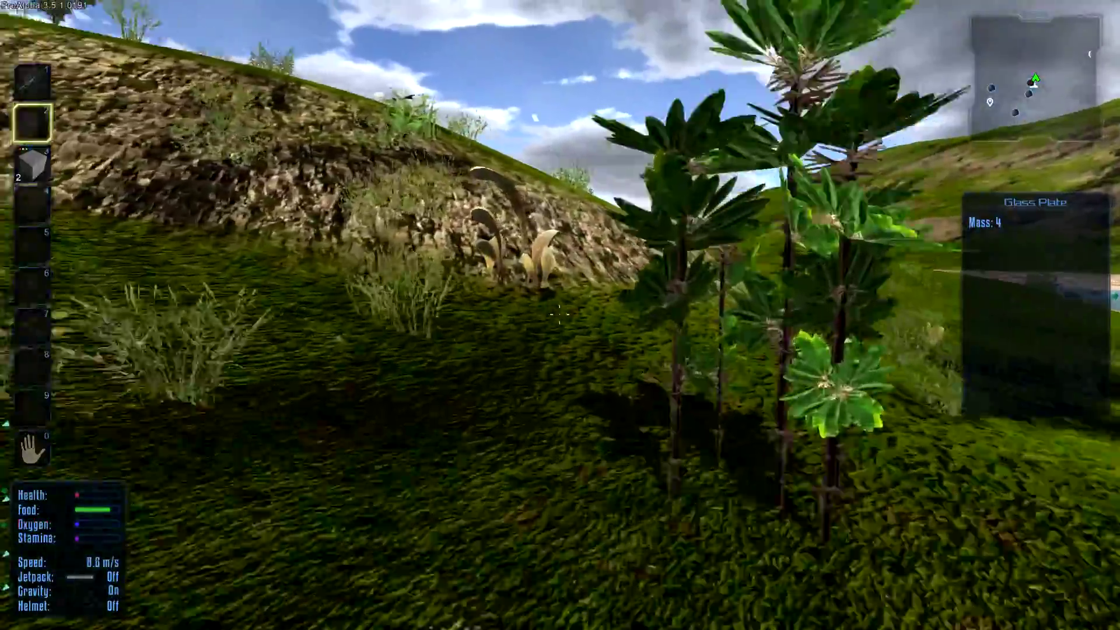
key(w)
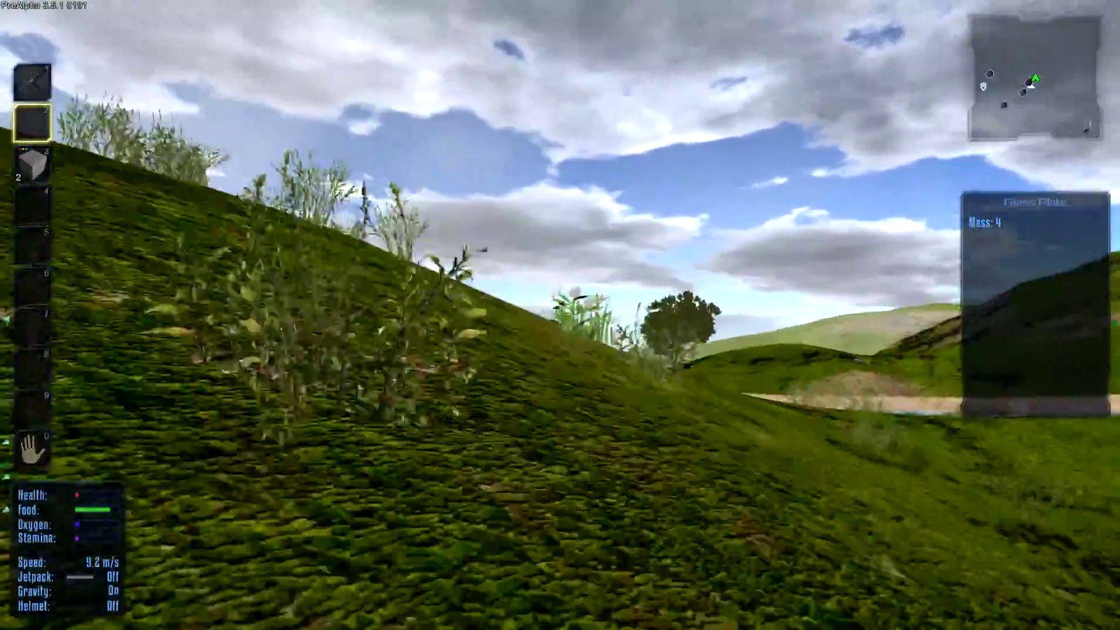
key(w)
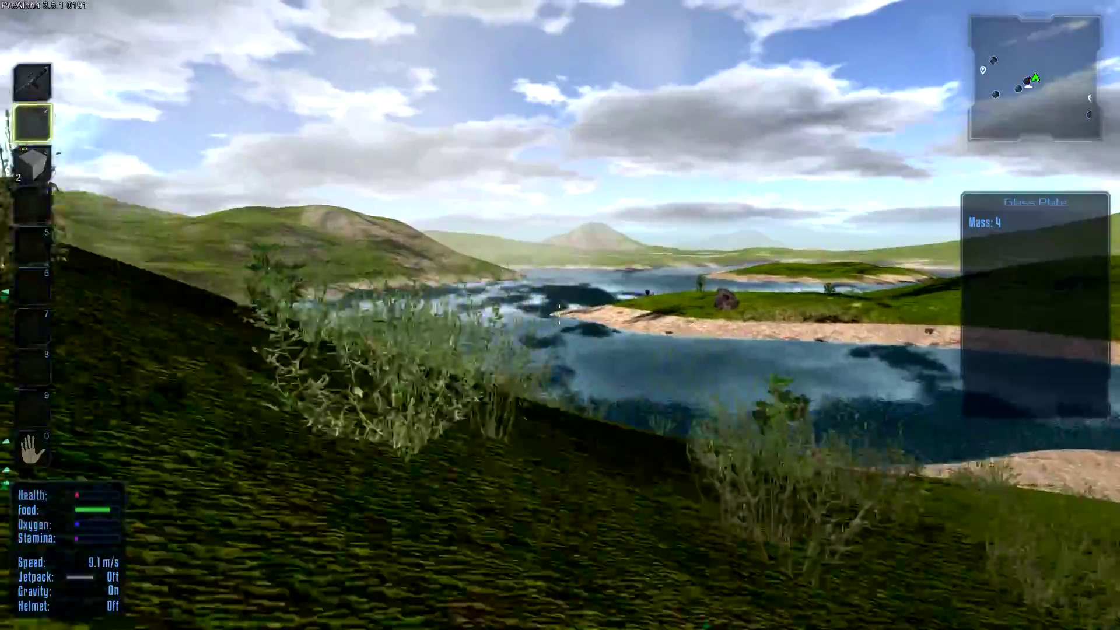
key(w)
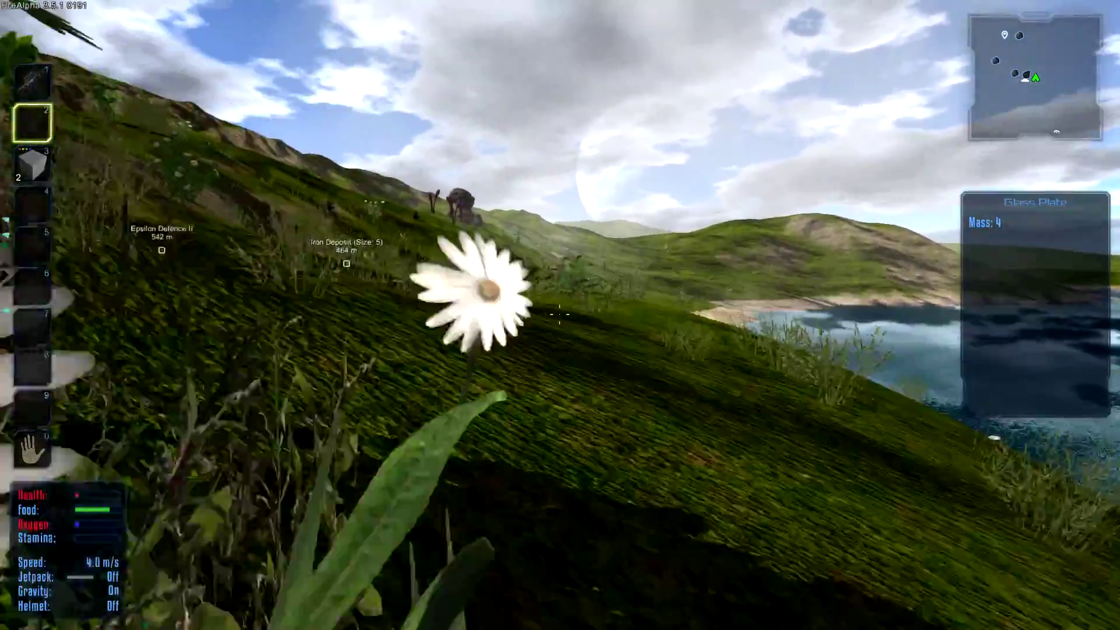
key(w)
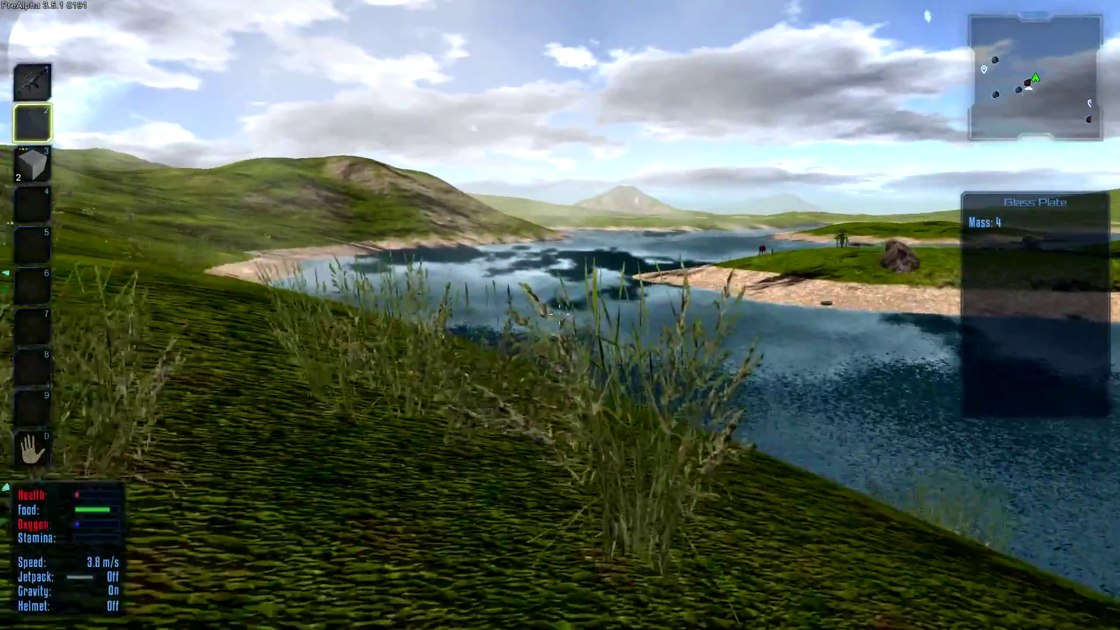
Follow the lakeshore over the grassy slope and stop on the sandy beach near the dinosaurs
key(w)
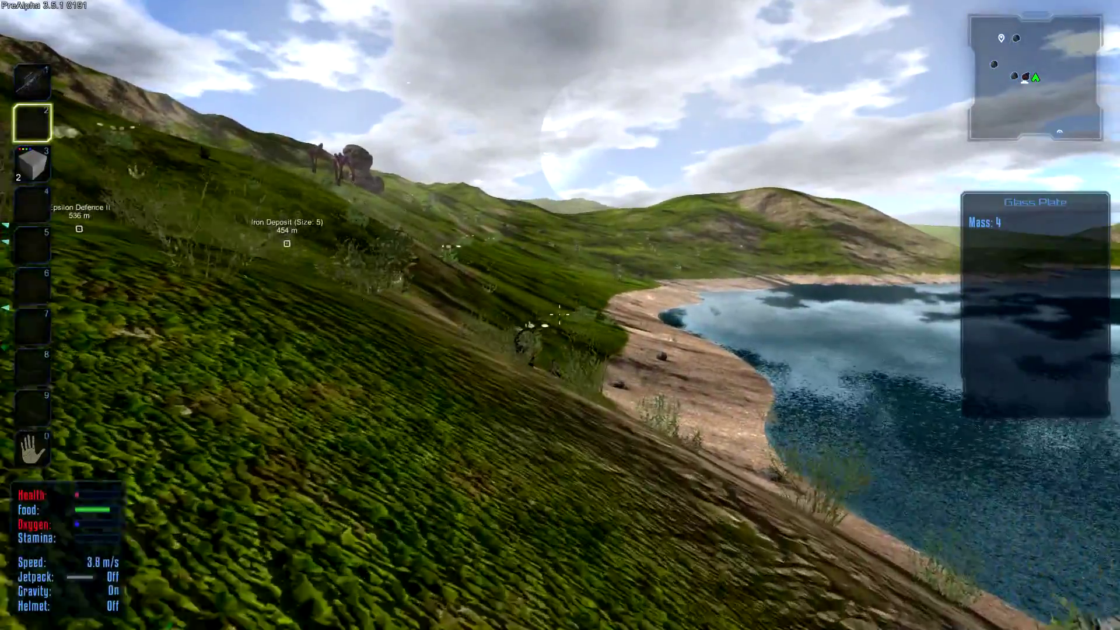
key(w)
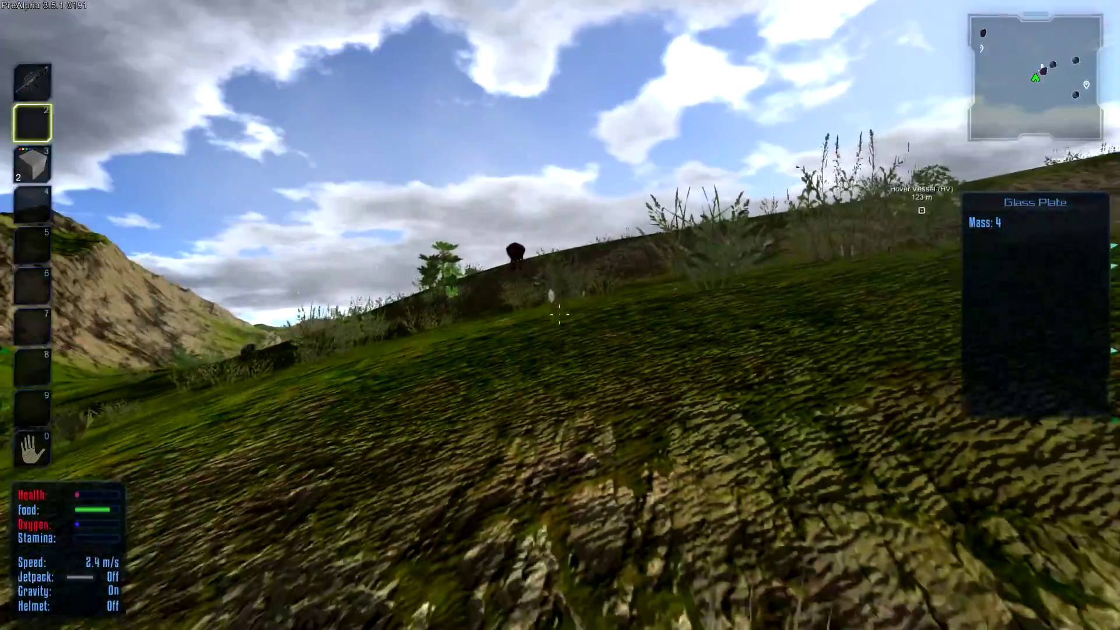
key(w)
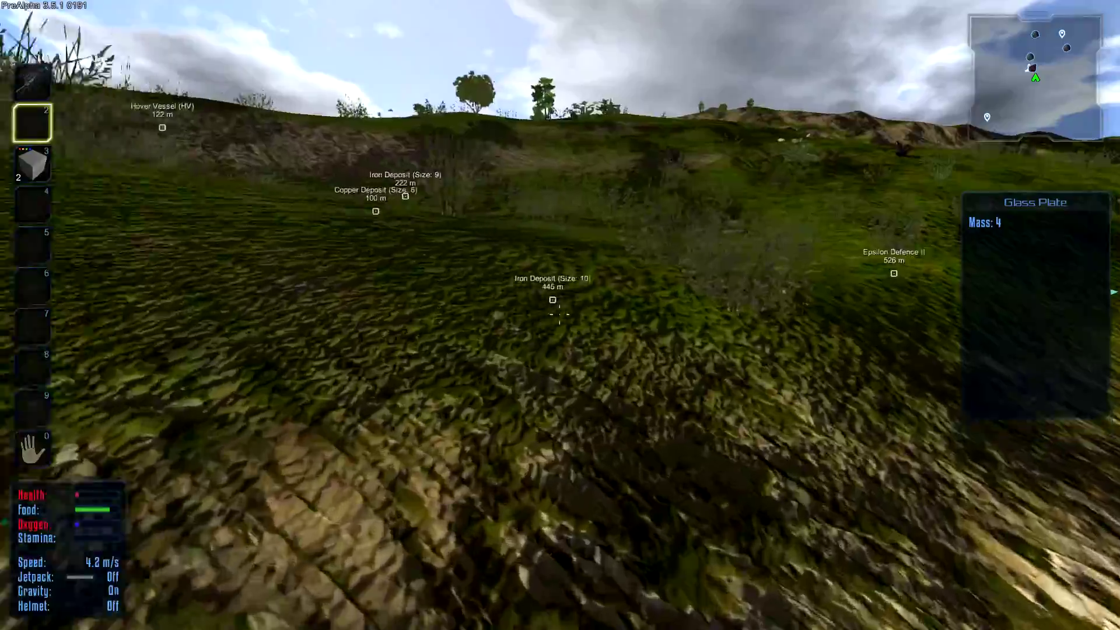
key(w)
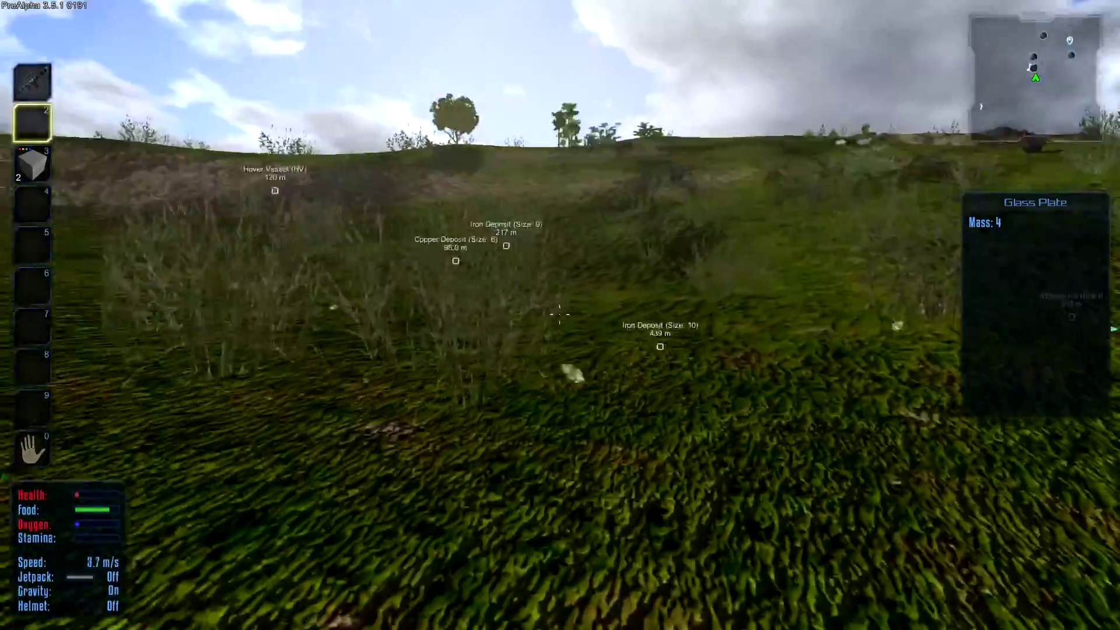
key(w)
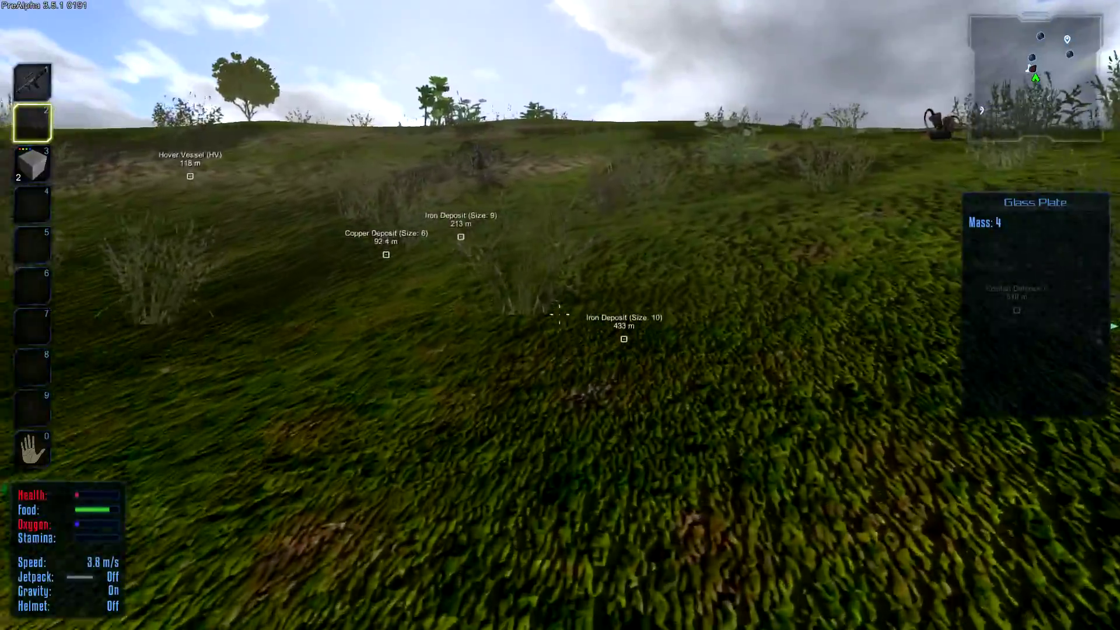
key(w)
key(w)
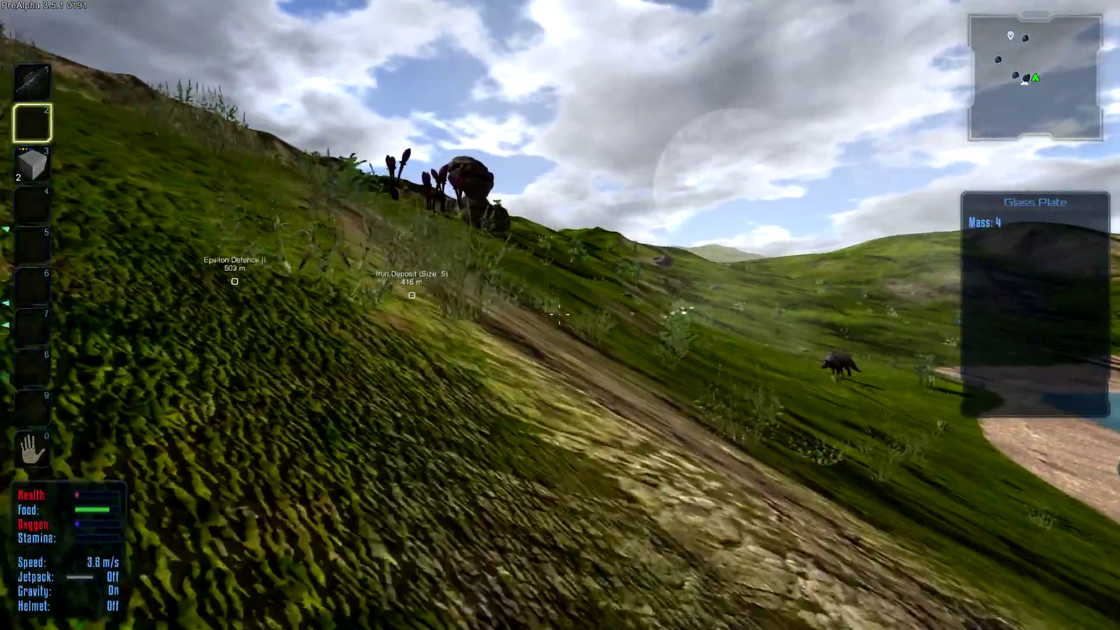
key(w)
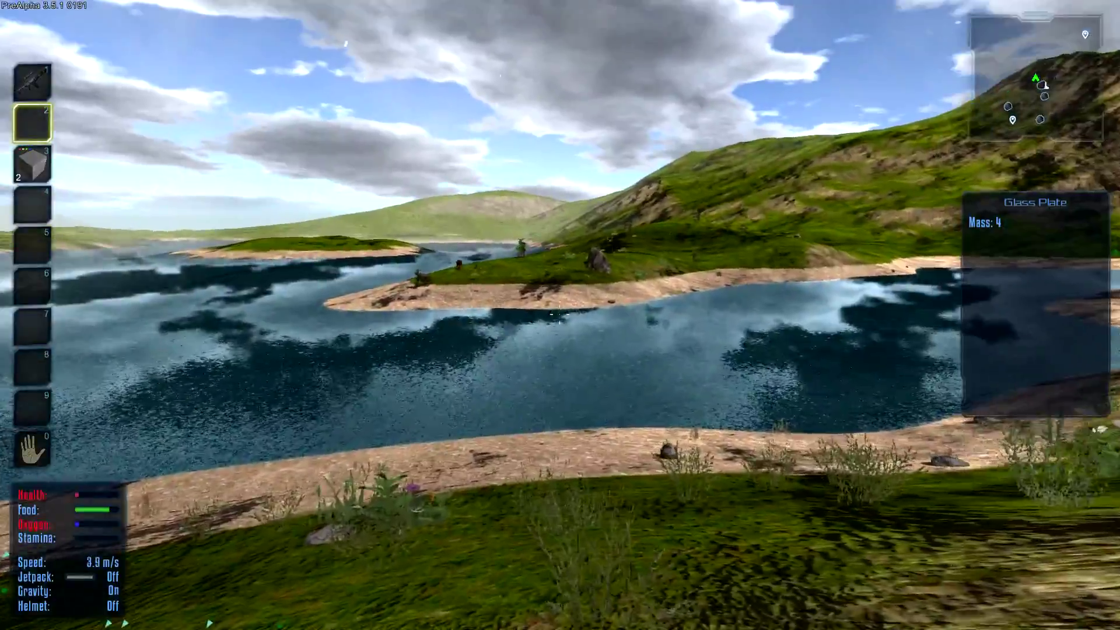
key(w)
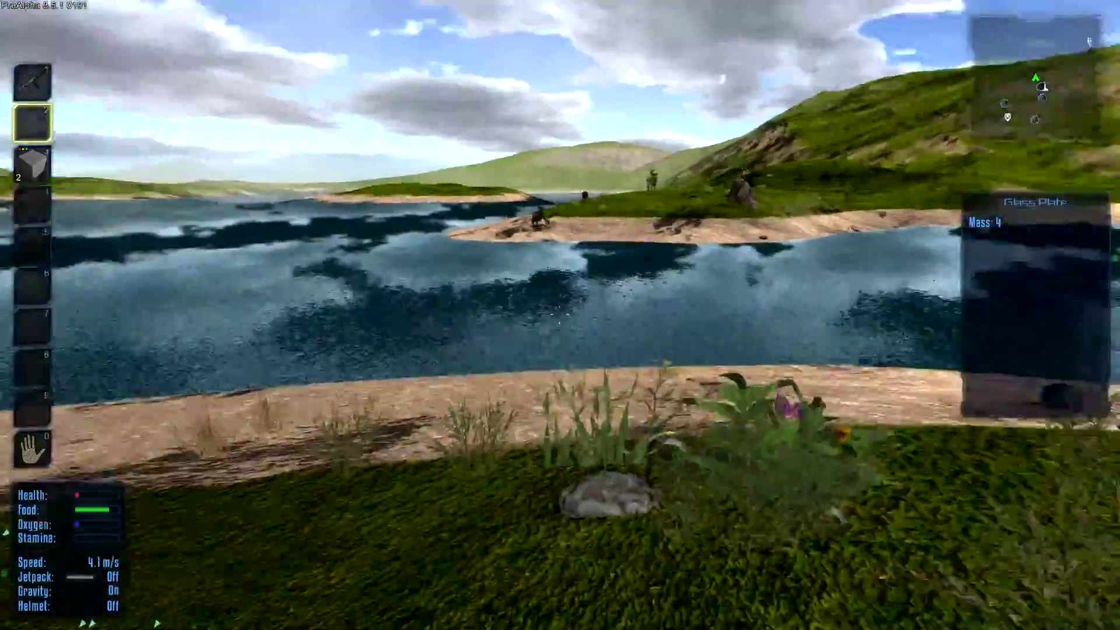
key(w)
key(w)
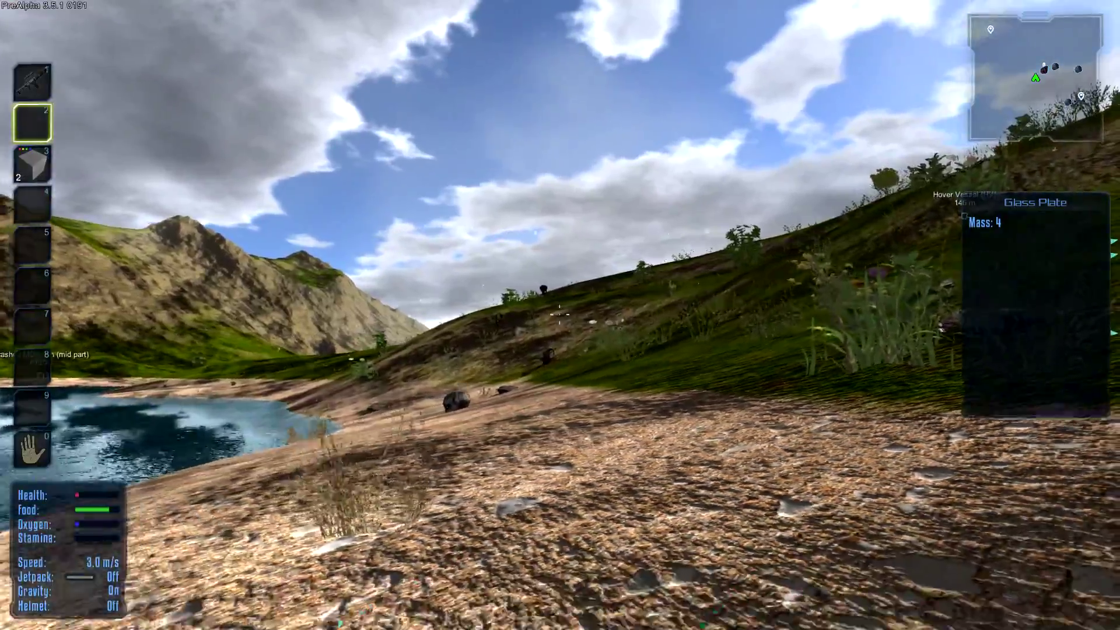
key(w)
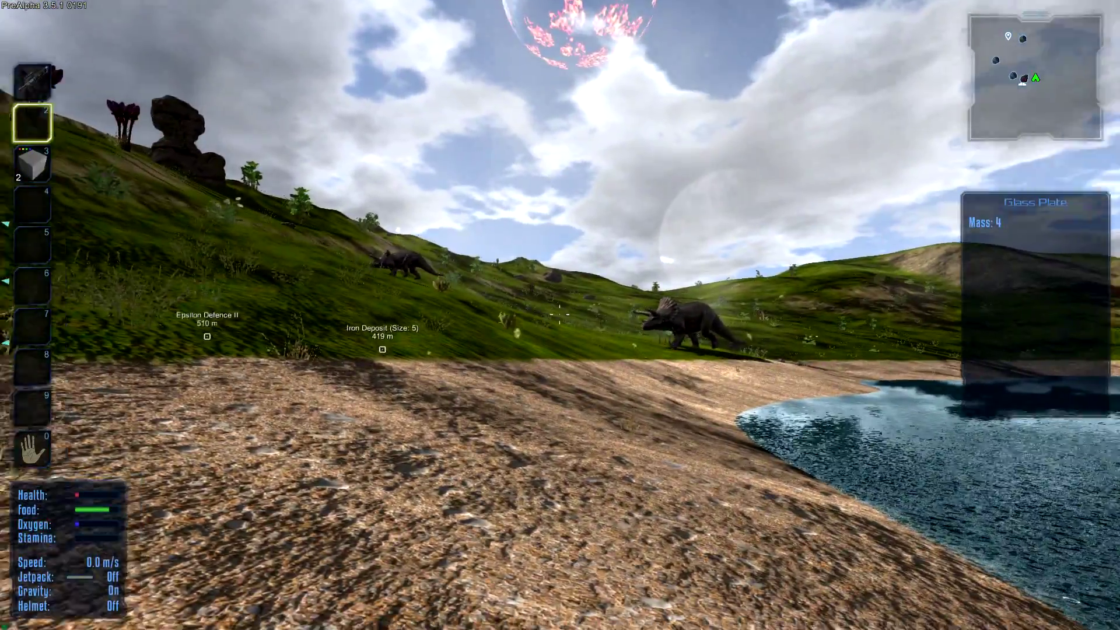
Face the Hover Vessel marker, about 147 m away, and check the inventory and low health
drag(560, 315, 351, 315)
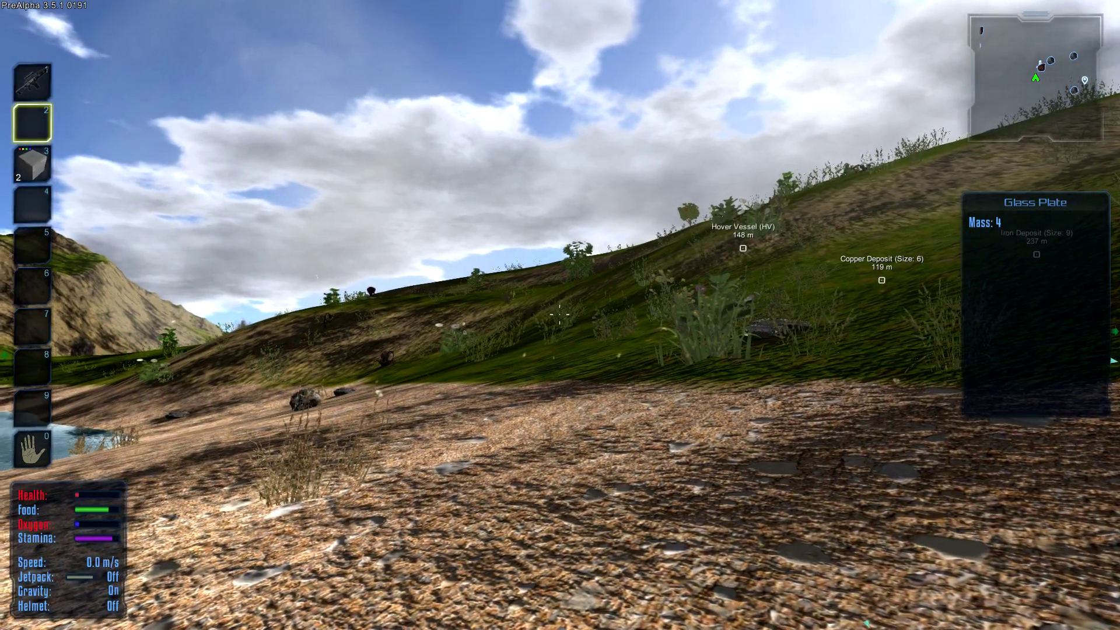
key(Tab)
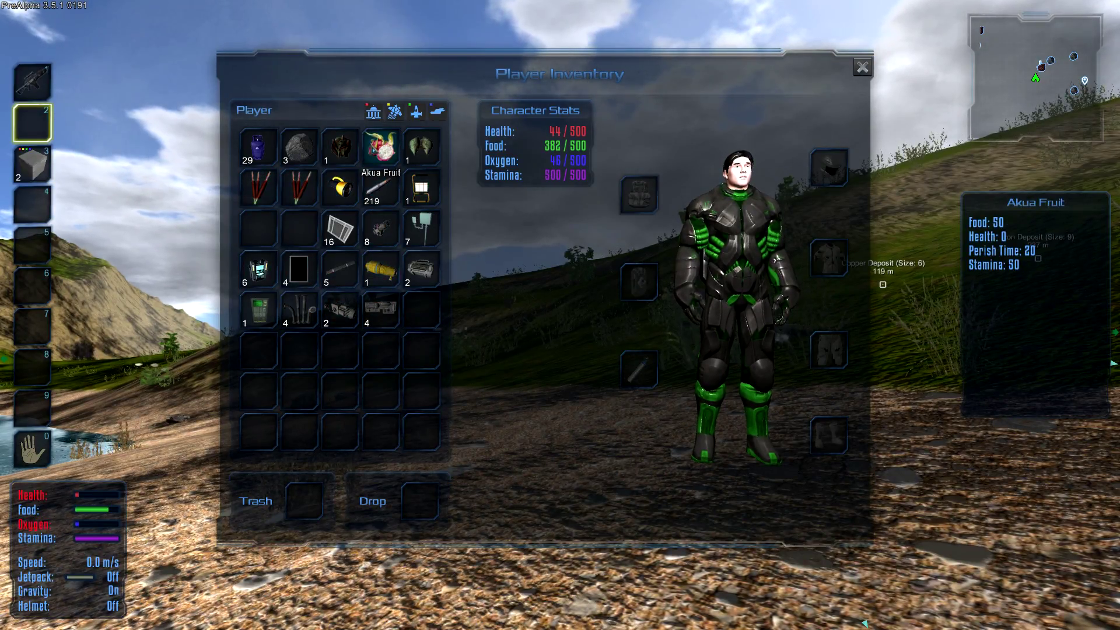
key(Tab)
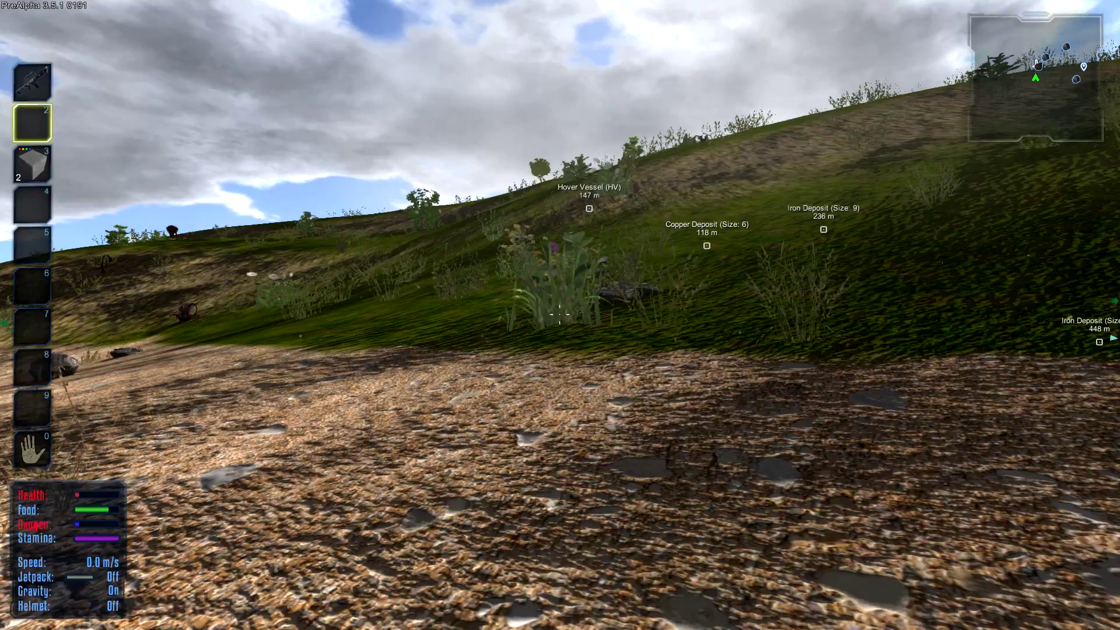
Climb past the dinosaurs toward the Copper Deposit marker until reaching the dropped backpack
key(w)
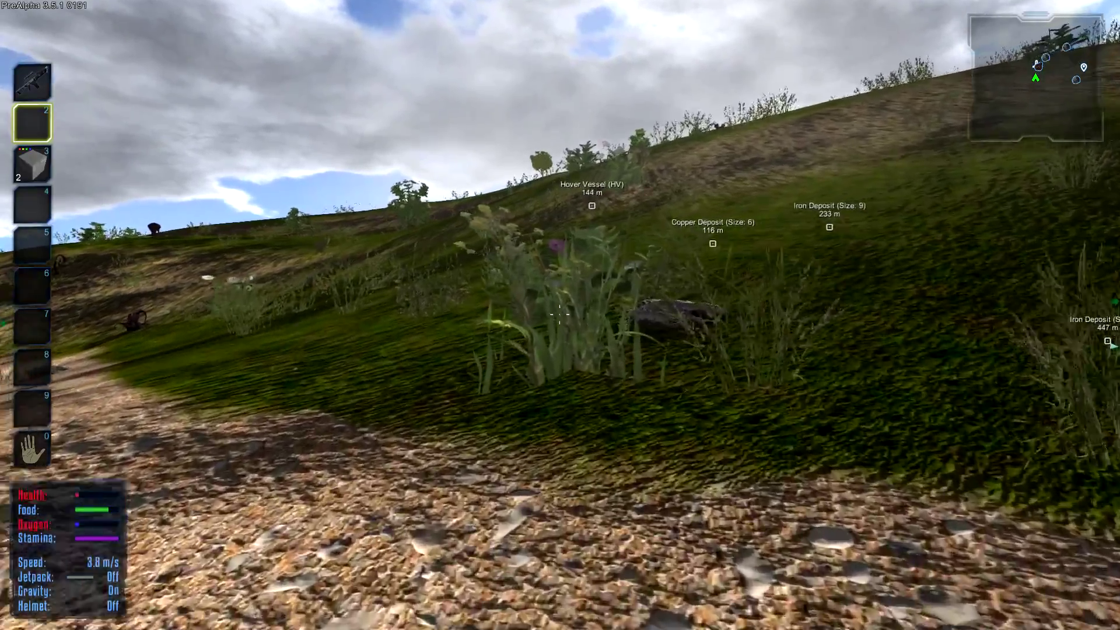
key(w)
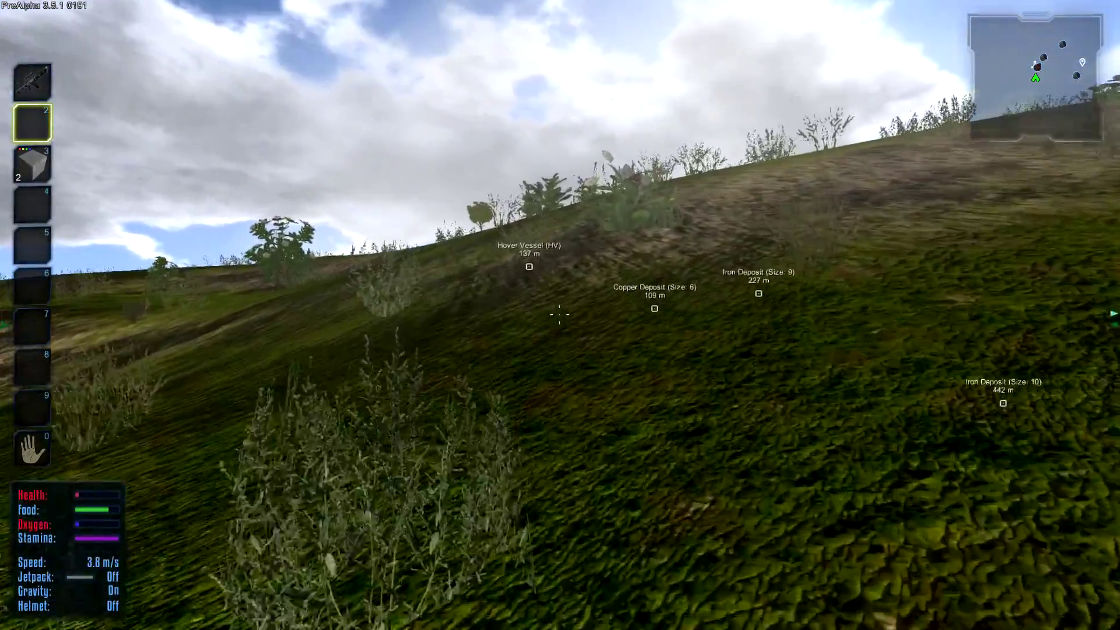
key(w)
key(w)
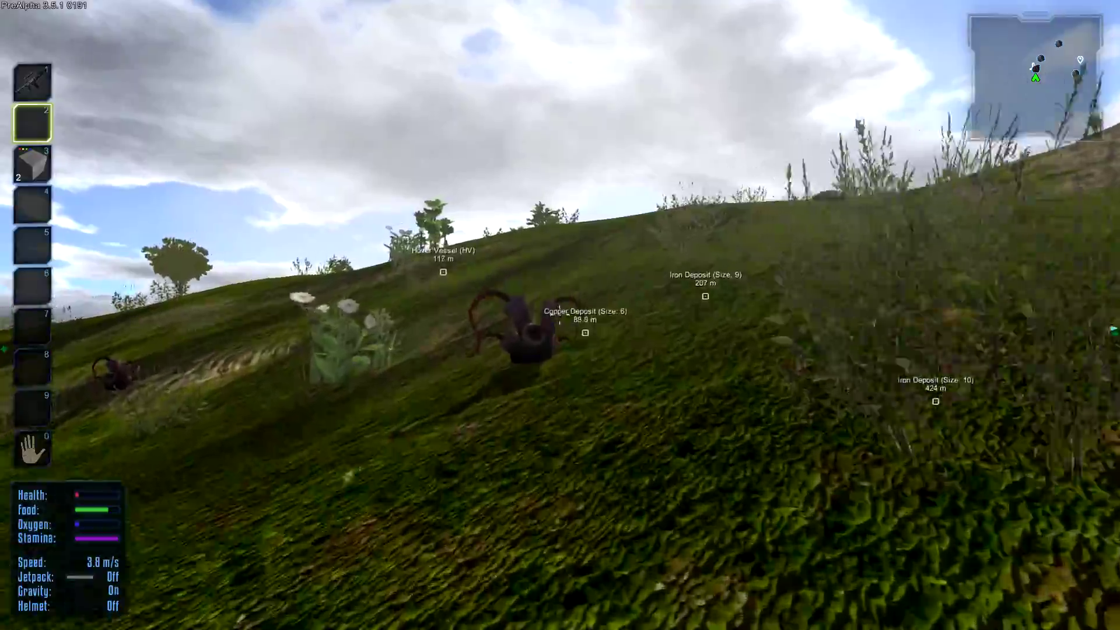
key(w)
key(w)
key(w)
key(w)
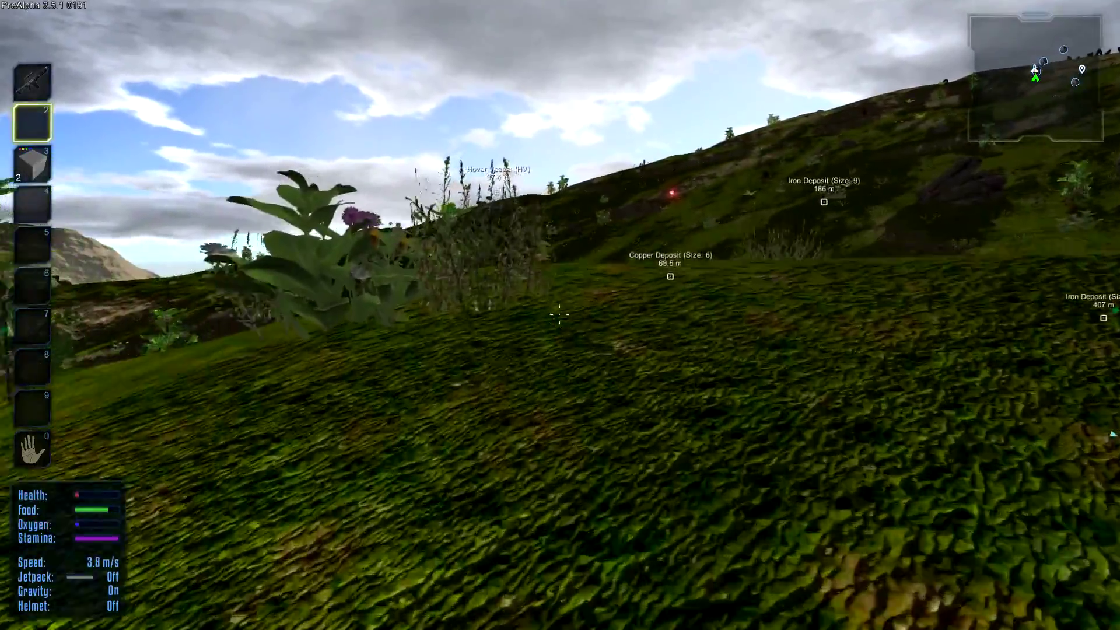
key(w)
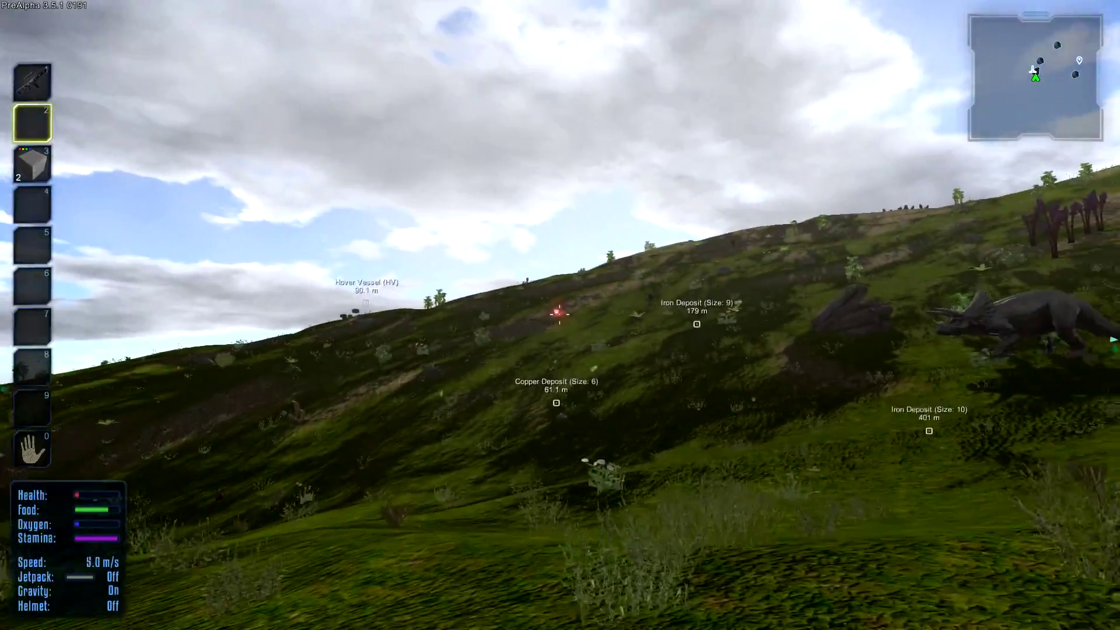
key(w)
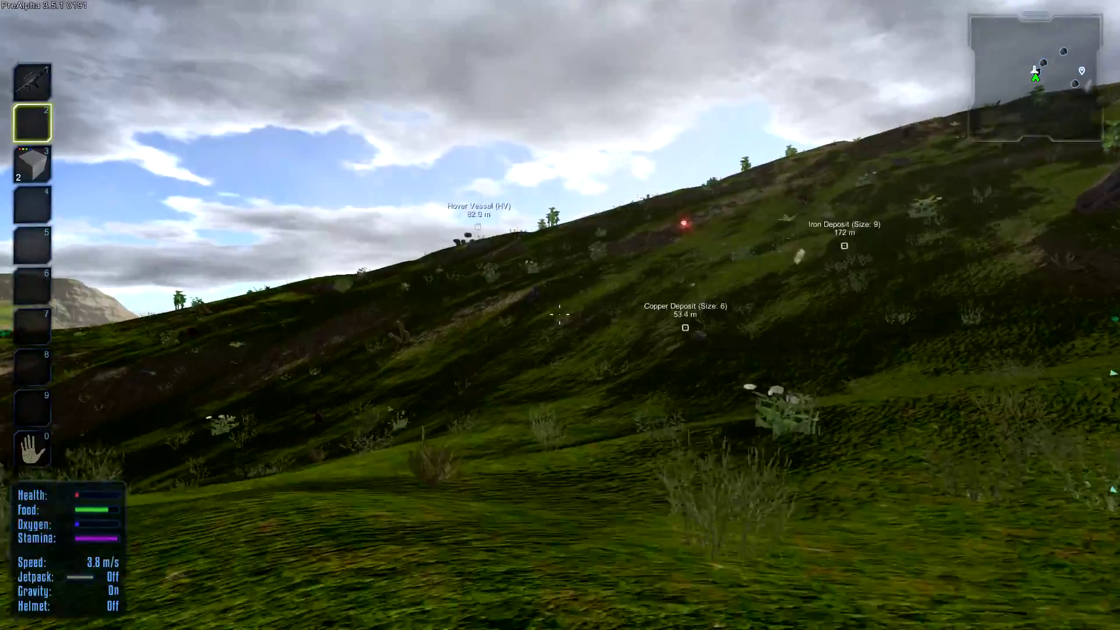
key(w)
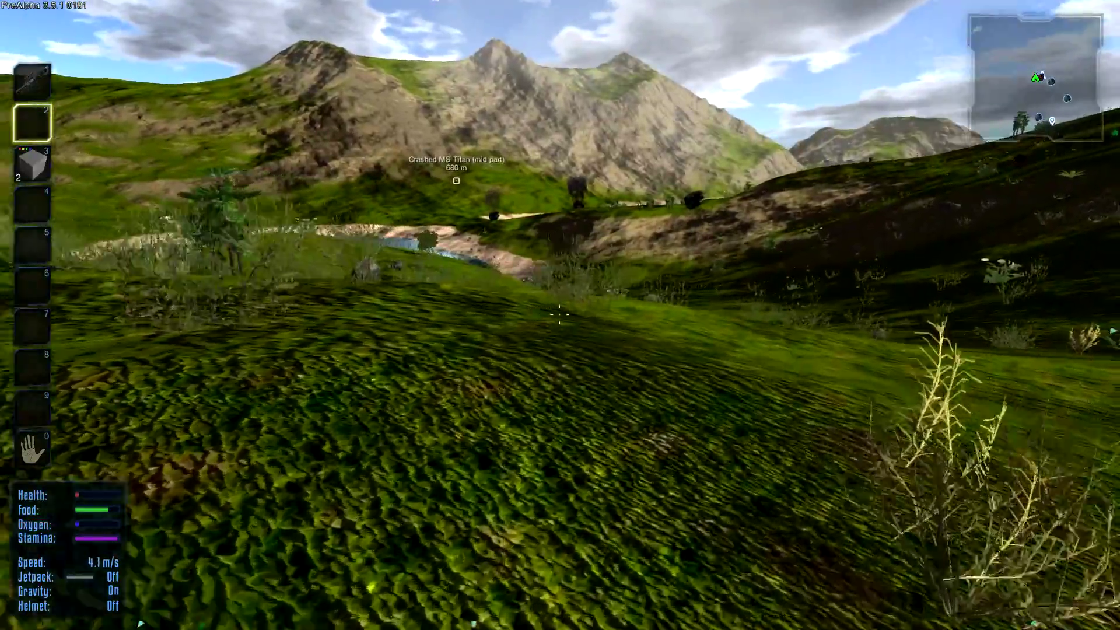
key(w)
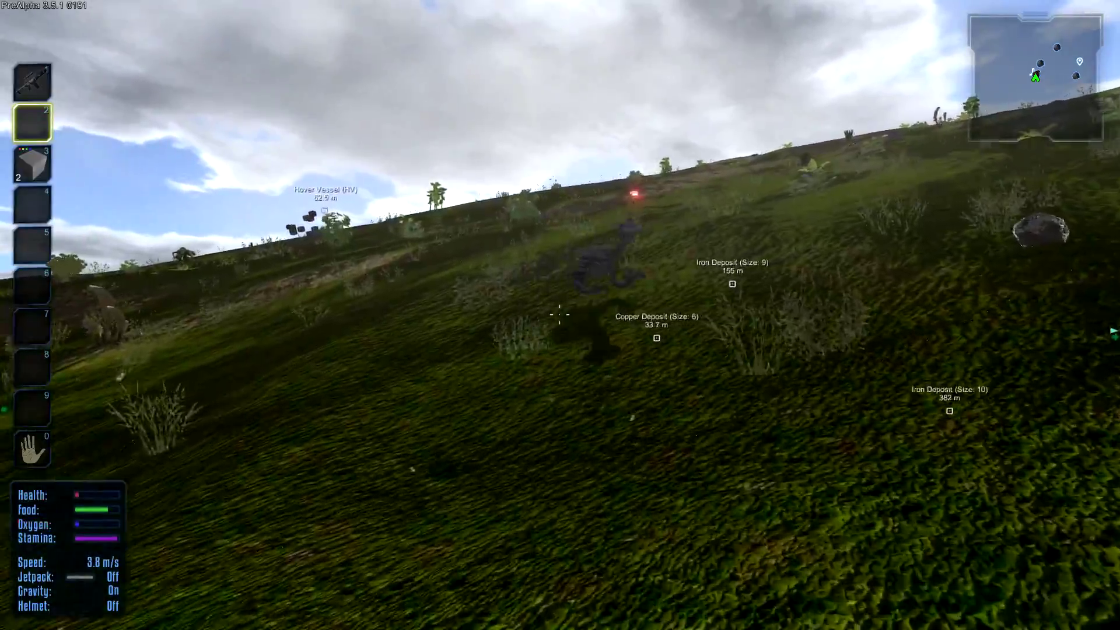
key(w)
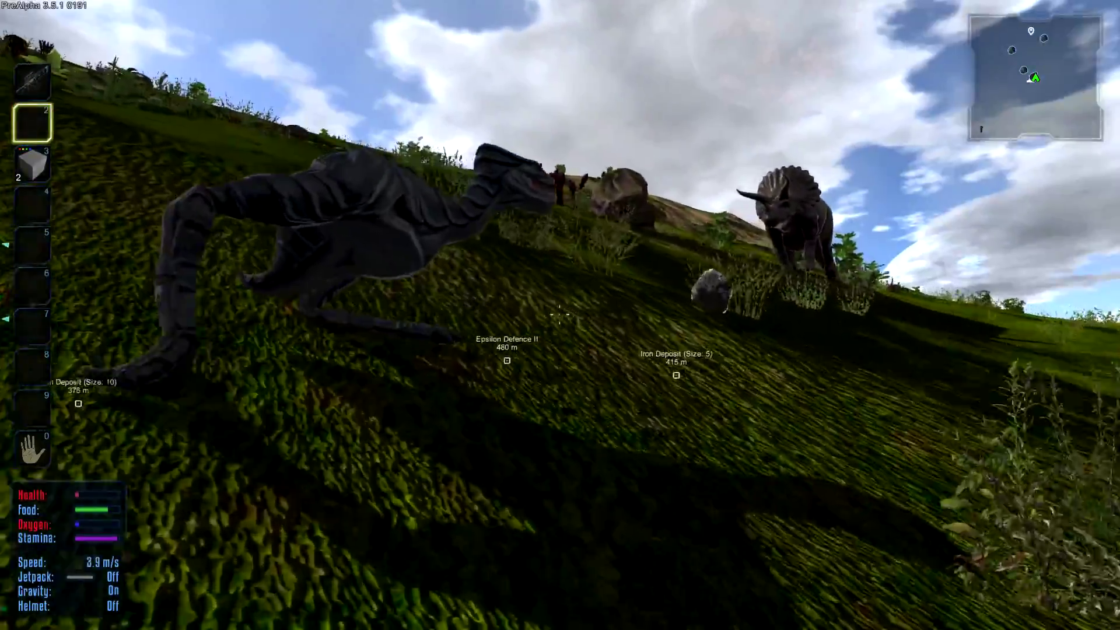
key(w)
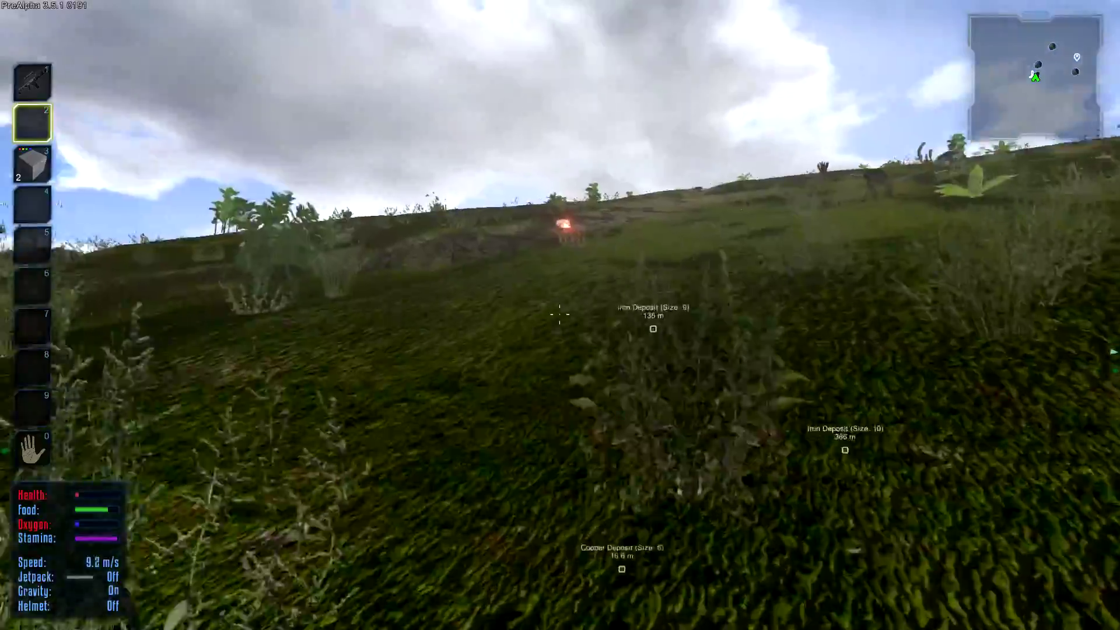
key(w)
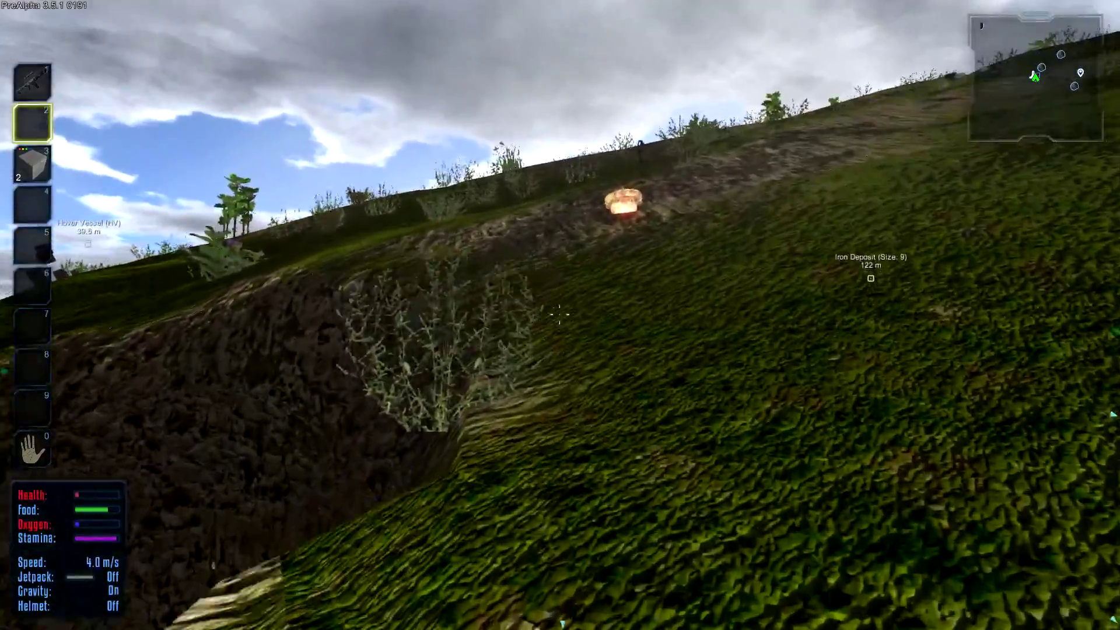
Move all gear from the dropped backpack into the player inventory and close the backpack
key(w)
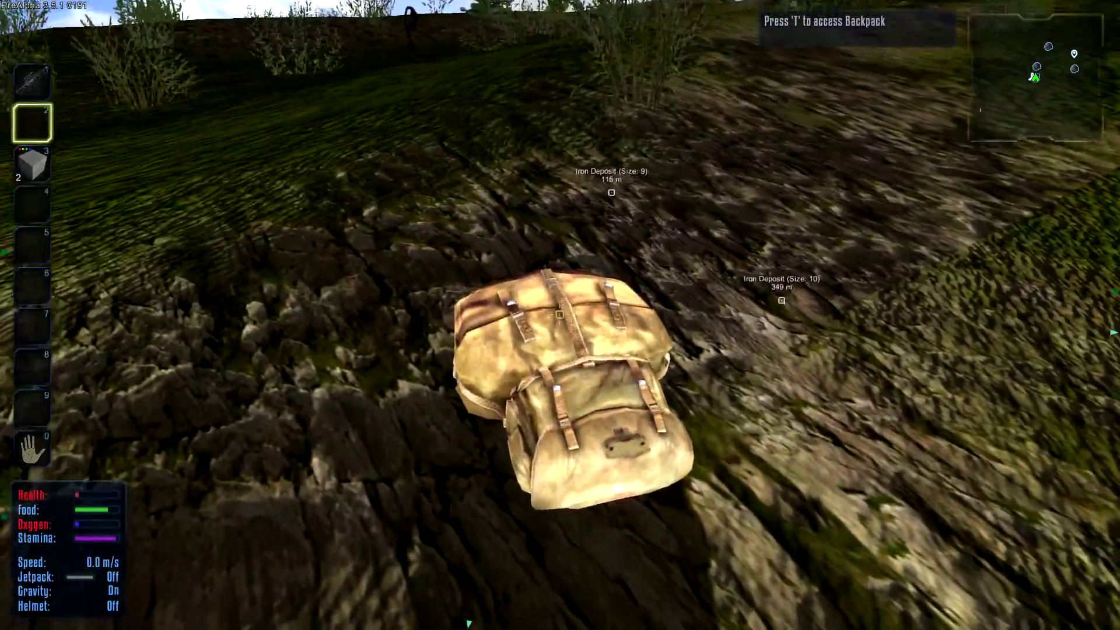
key(t)
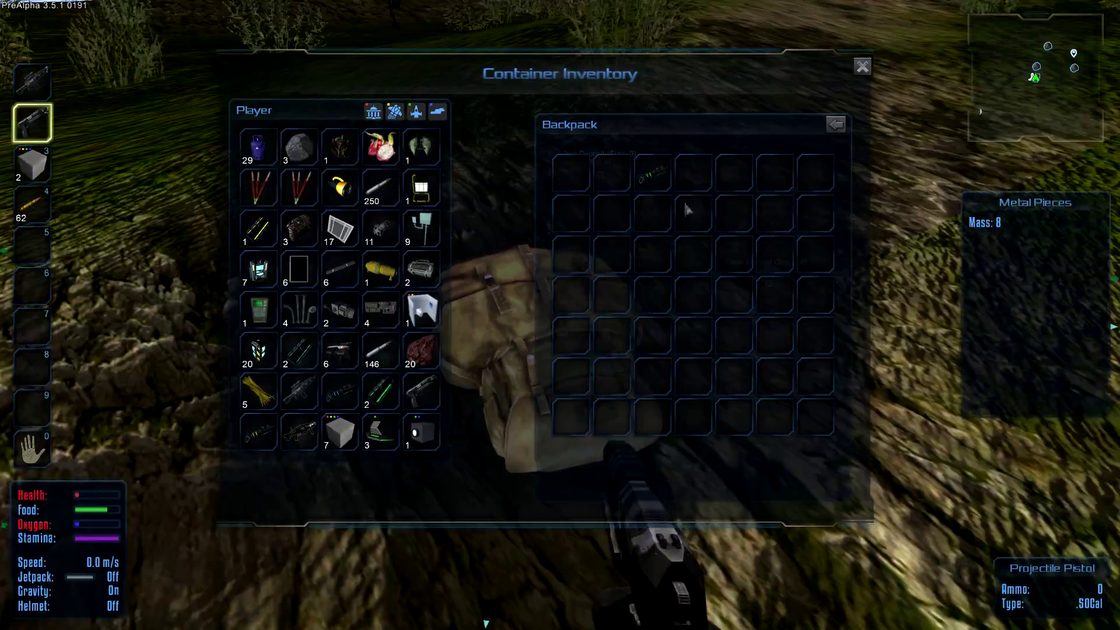
key(Escape)
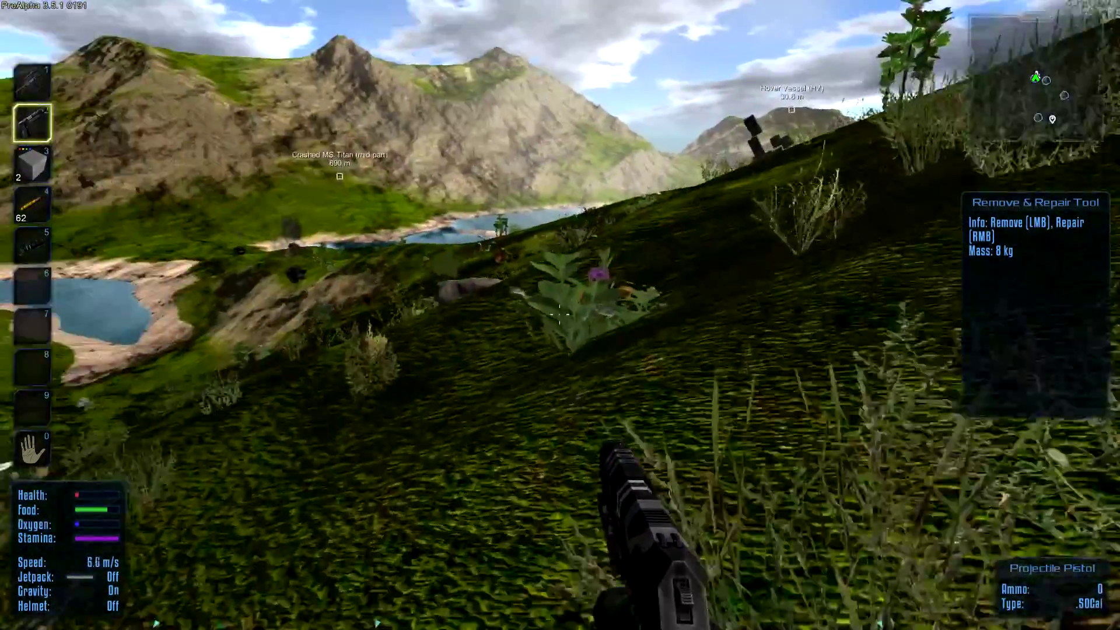
Run under and past the hover vessel wreckage toward the mountain and Crashed MS Titan
key(w)
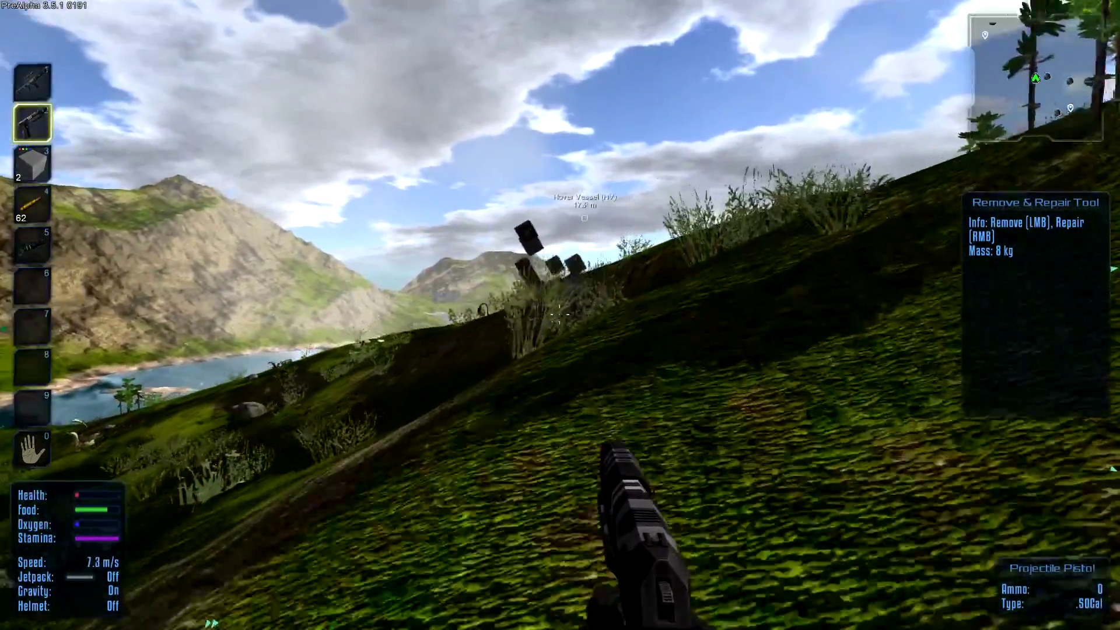
key(w)
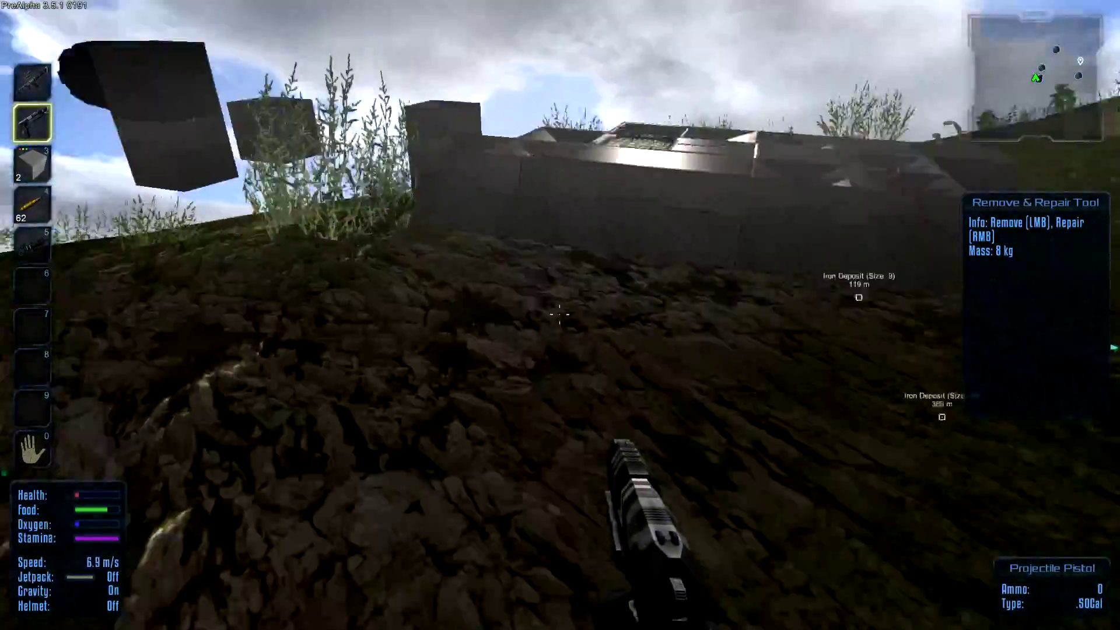
key(w)
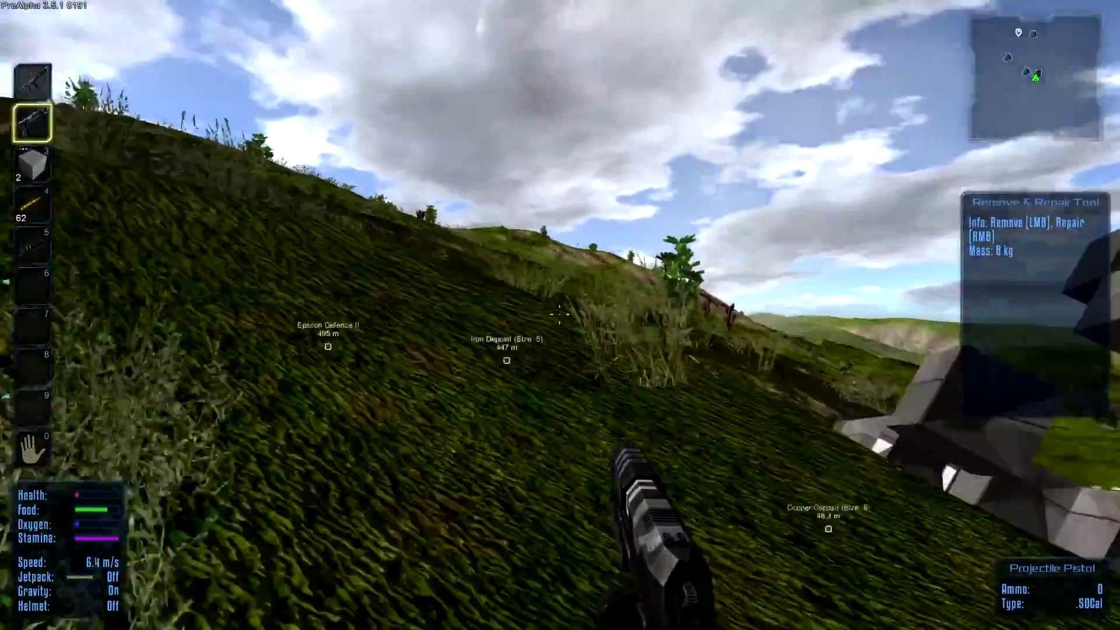
key(w)
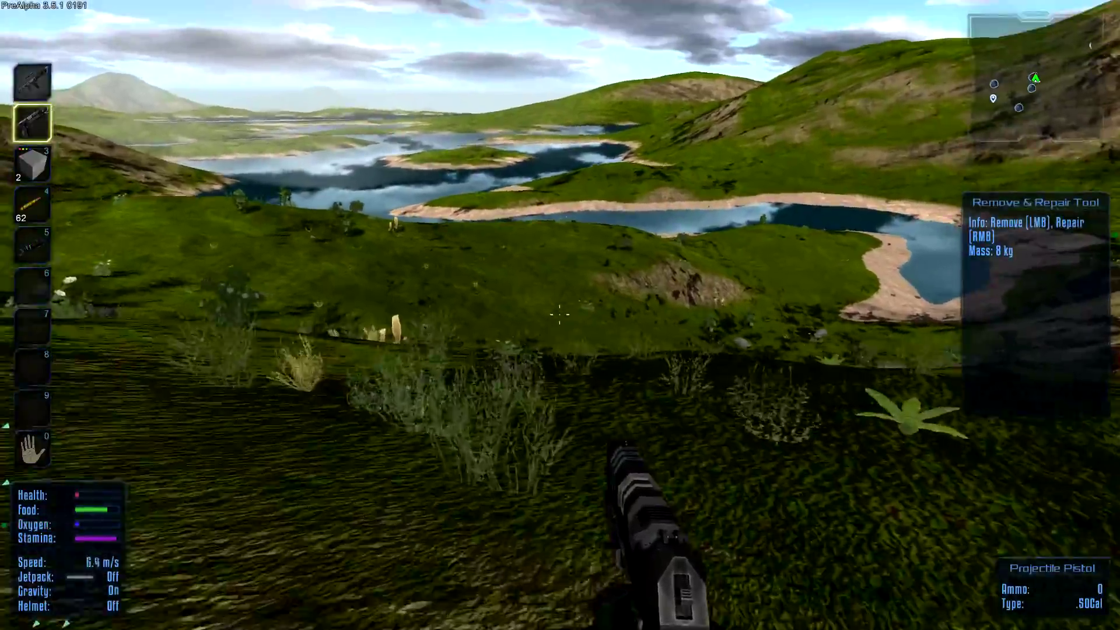
key(w)
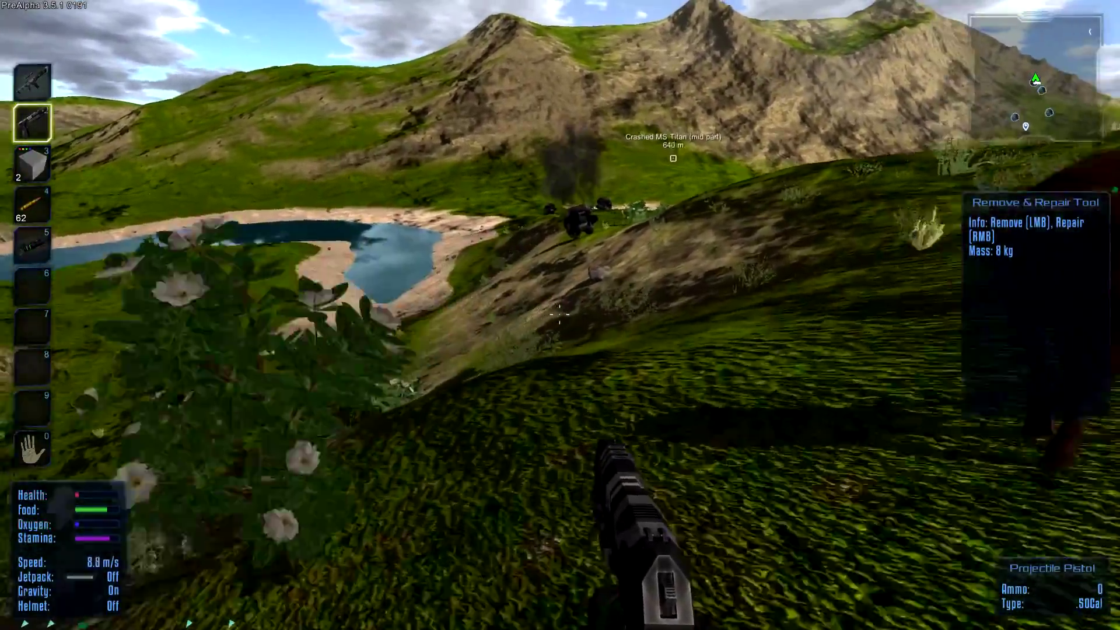
key(w)
key(w)
Equip and reload the Assault Rifle while walking toward the crashed Titan
key(1)
key(w)
key(r)
key(w)
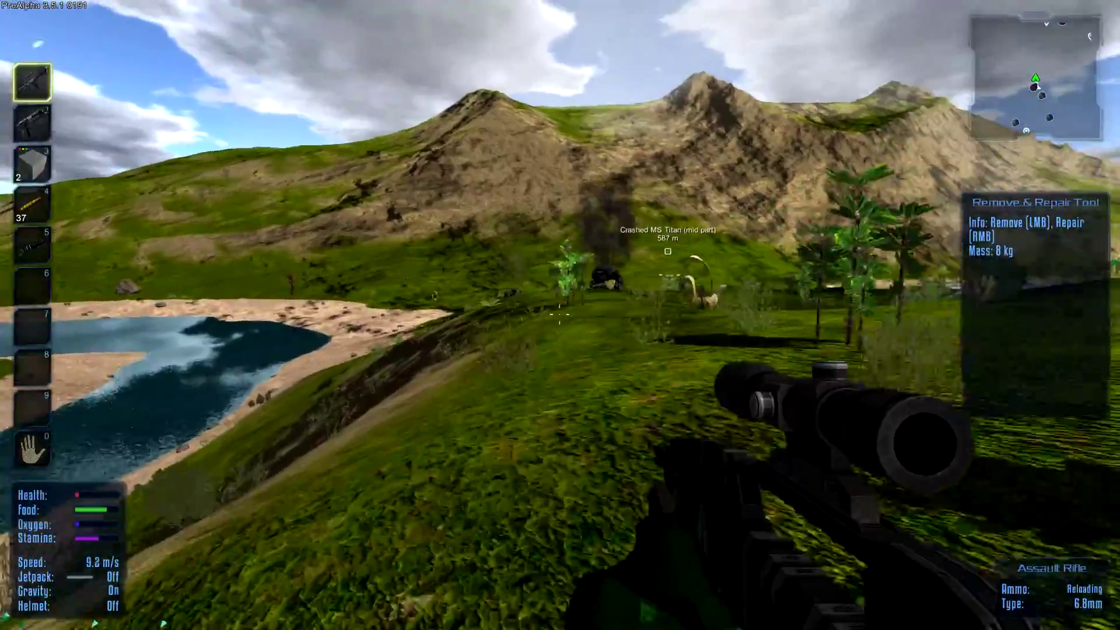
key(w)
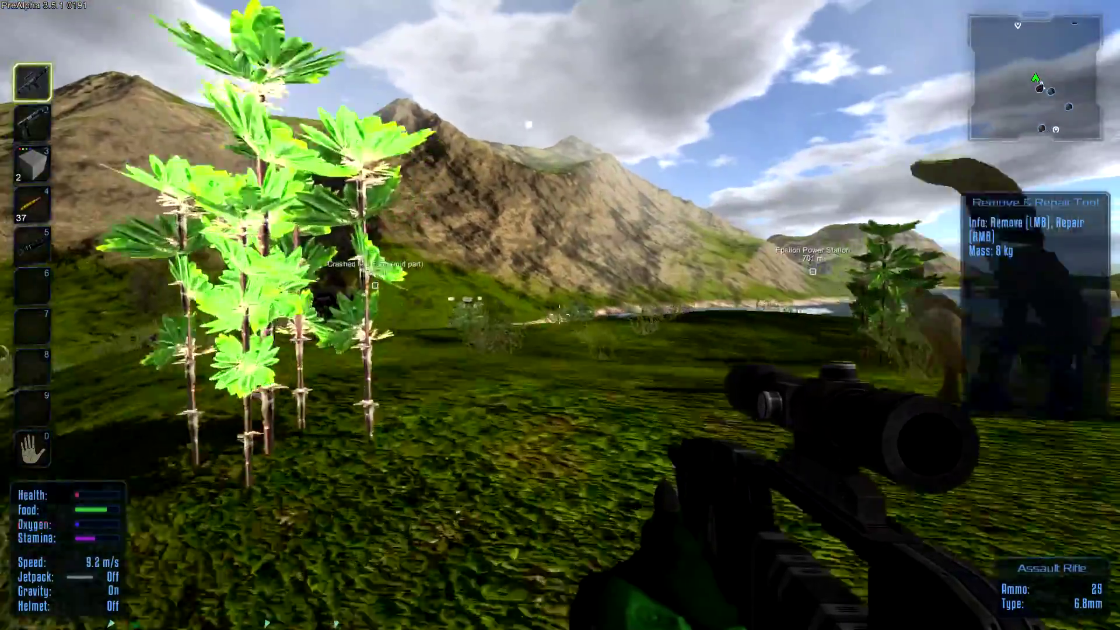
key(w)
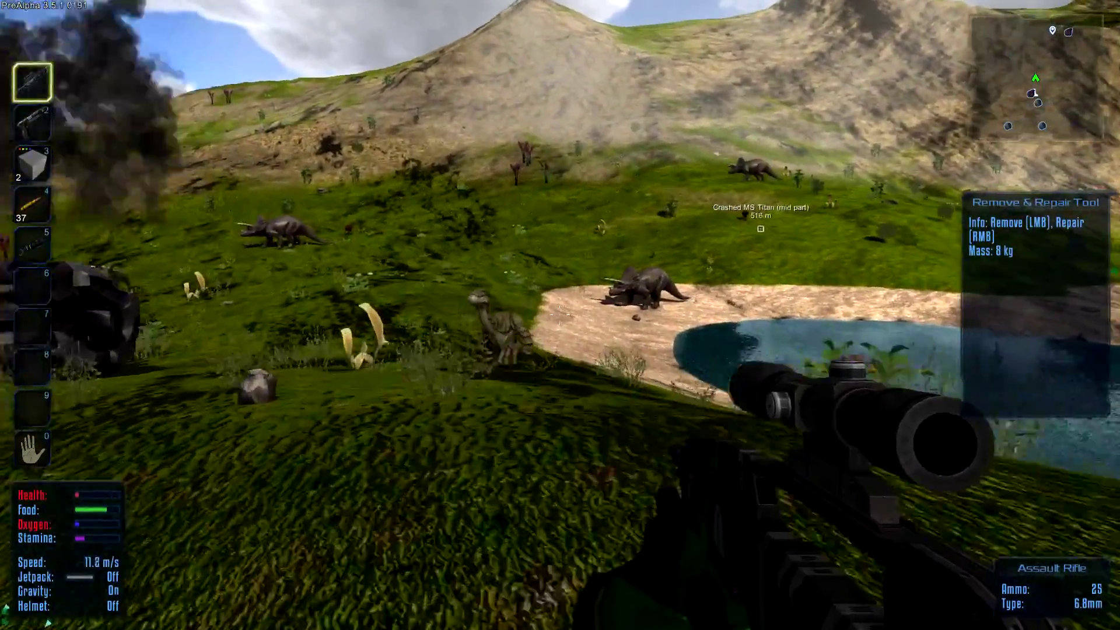
Walk the shore past the triceratops toward the power station and bring up the Akua map
key(w)
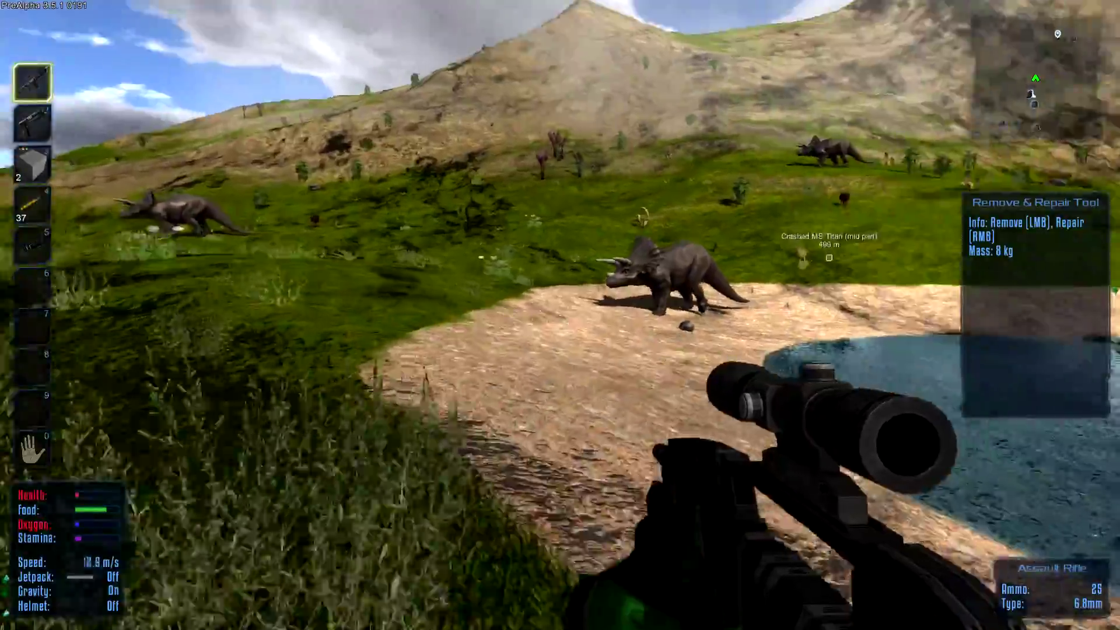
key(w)
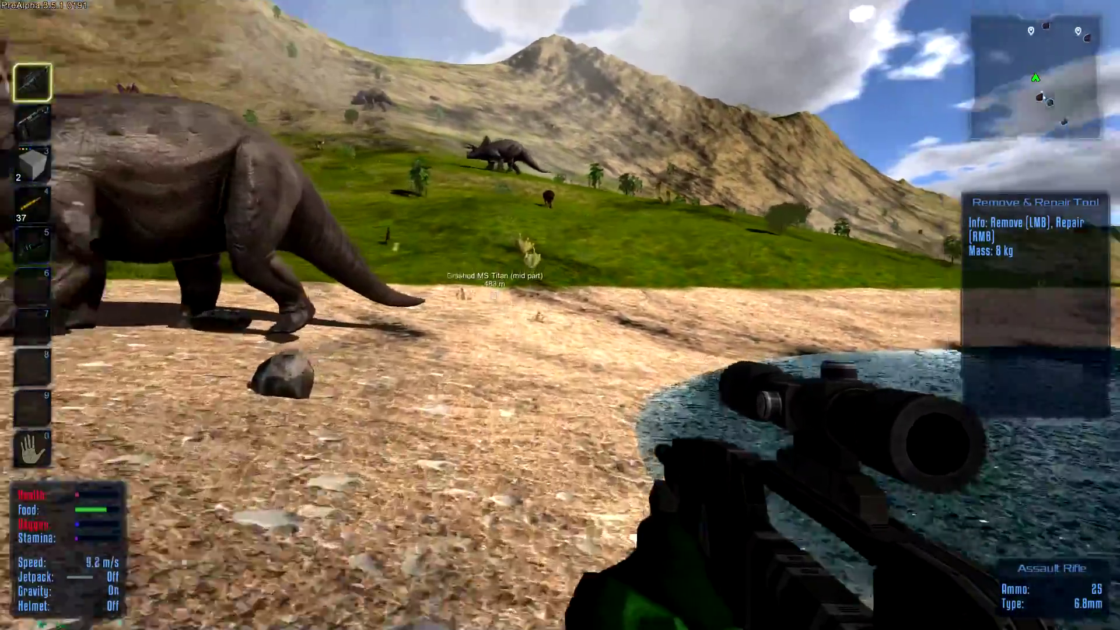
key(w)
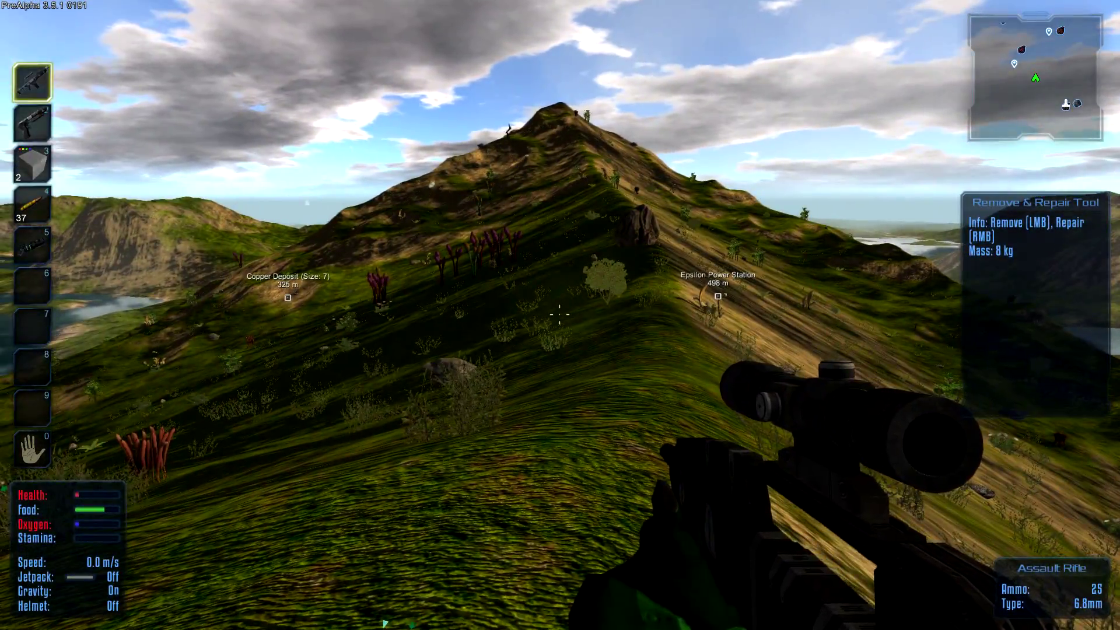
key(m)
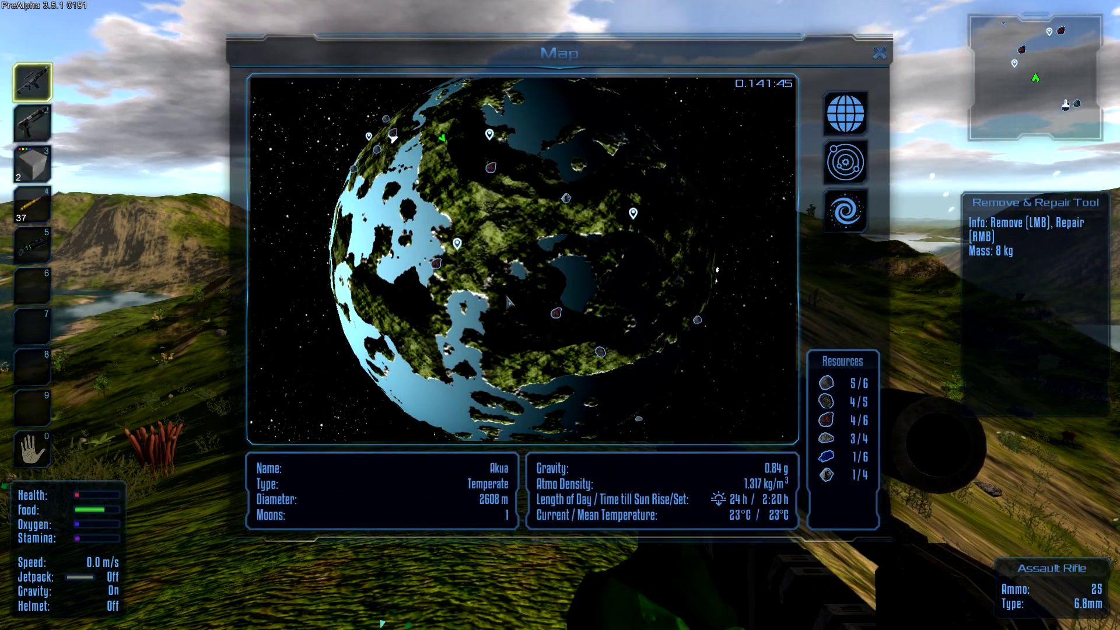
Rotate the Akua globe between its night and sunlit sides to inspect the waypoint markers
drag(505, 302, 230, 228)
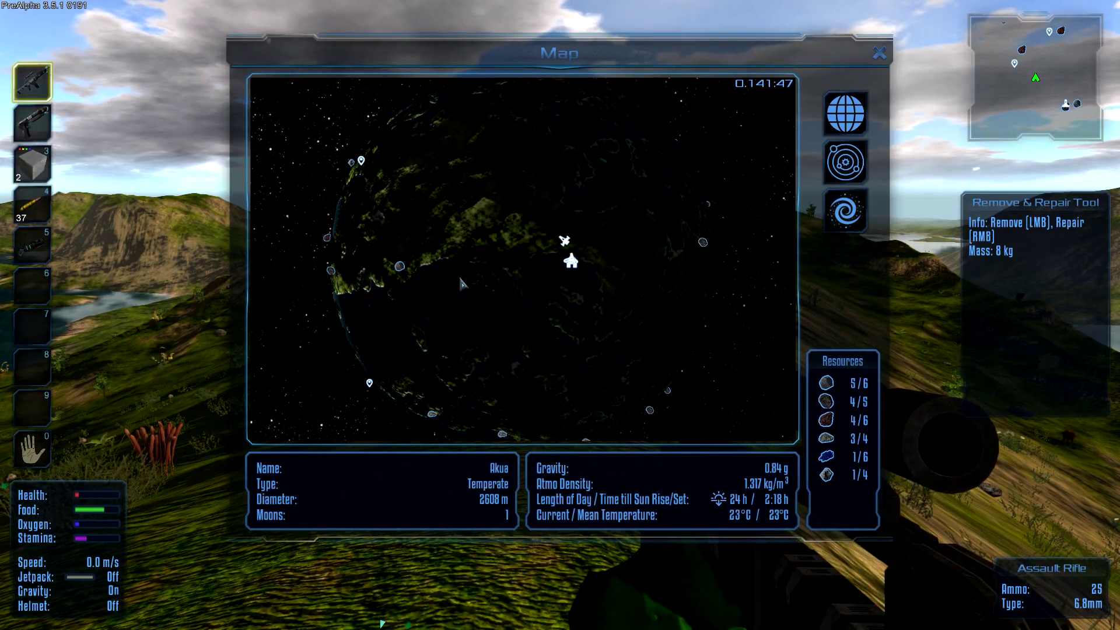
drag(470, 282, 517, 88)
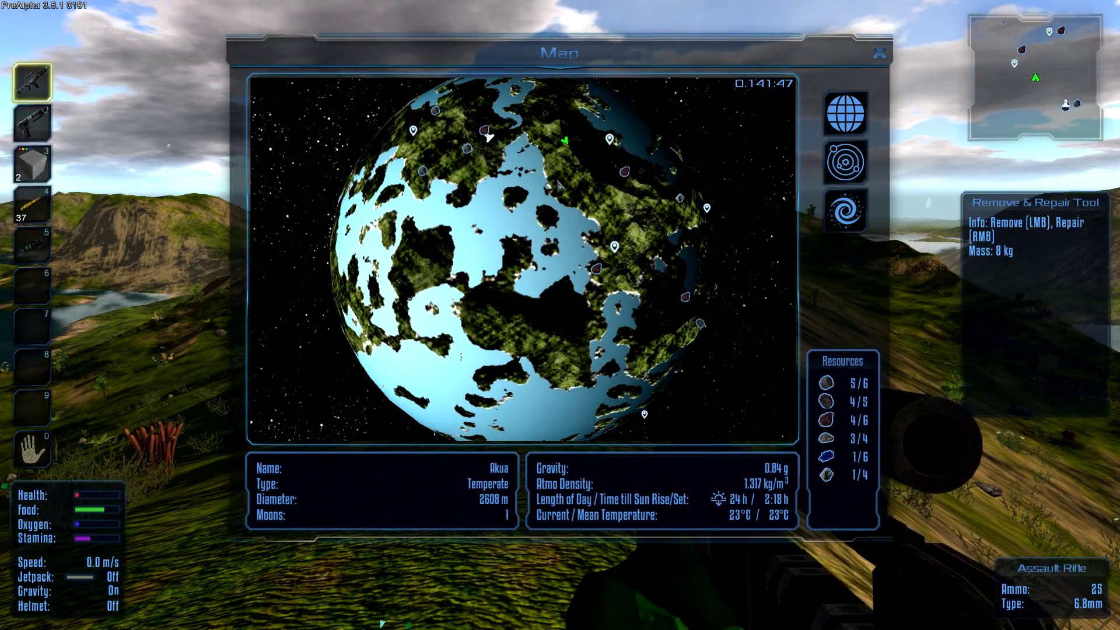
mouse_move(562, 191)
mouse_down()
mouse_move(579, 239)
mouse_move(466, 168)
mouse_up()
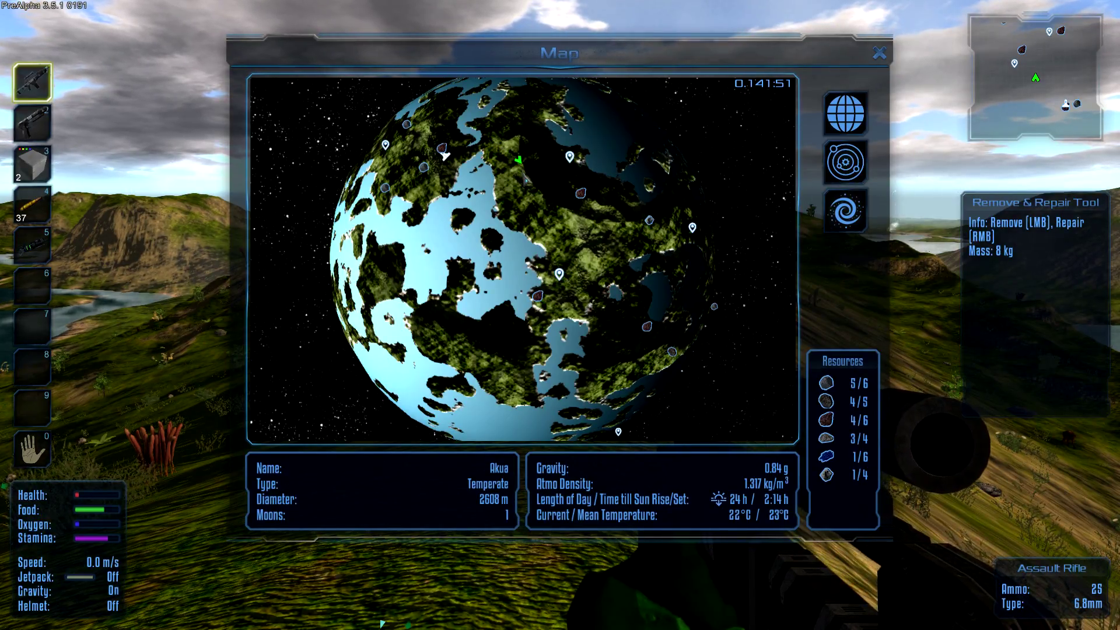
drag(595, 229, 388, 103)
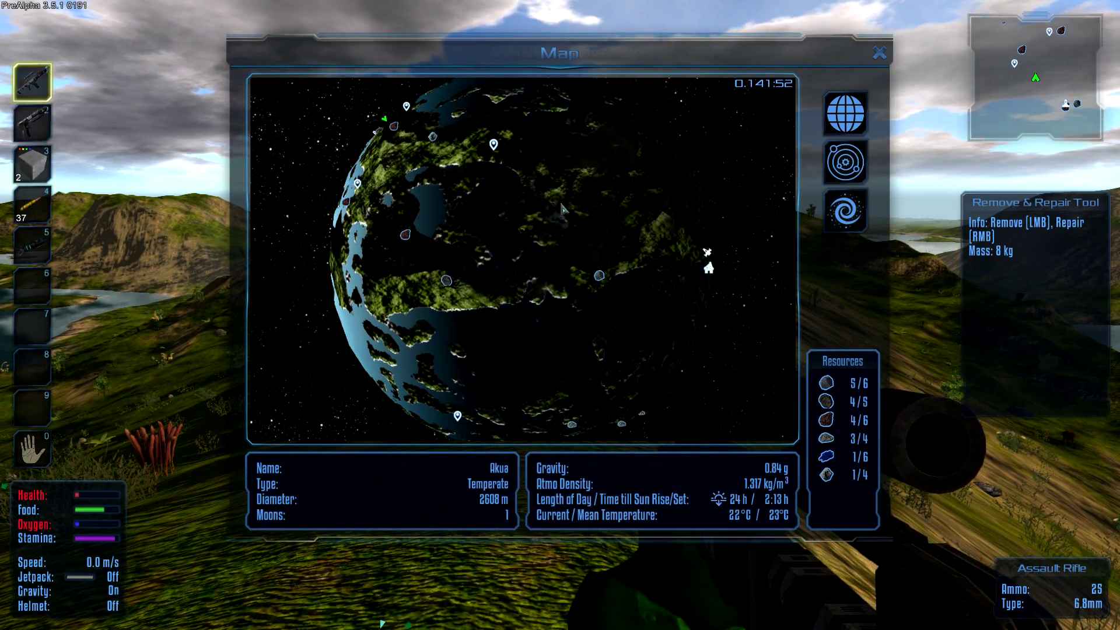
Close the map, walk along the ridge and pick up the Corn Dog plant
key(m)
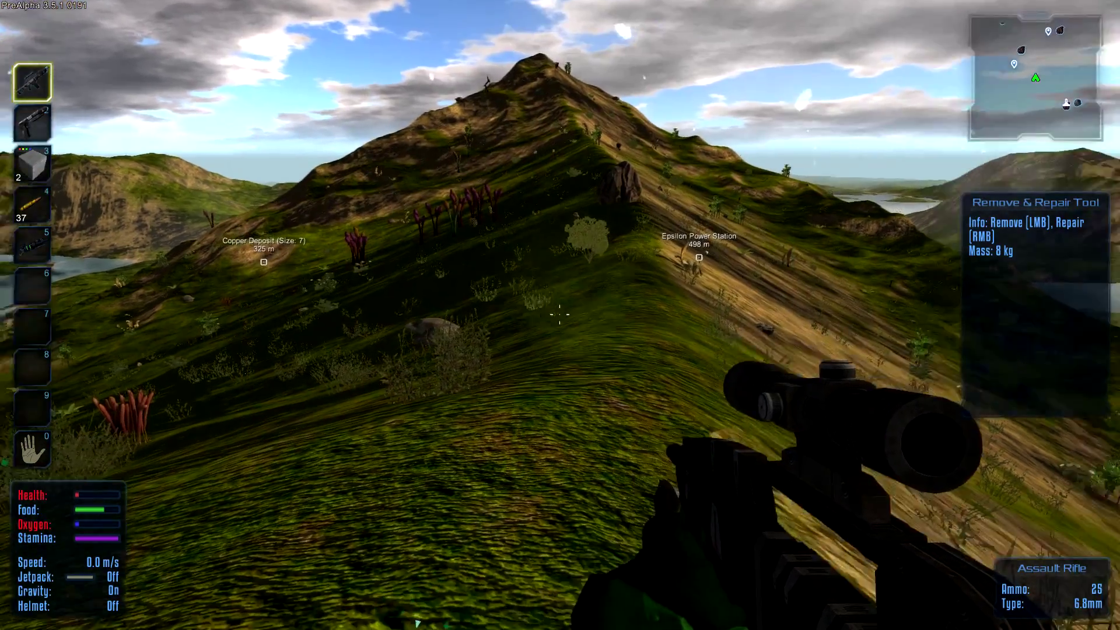
key(w)
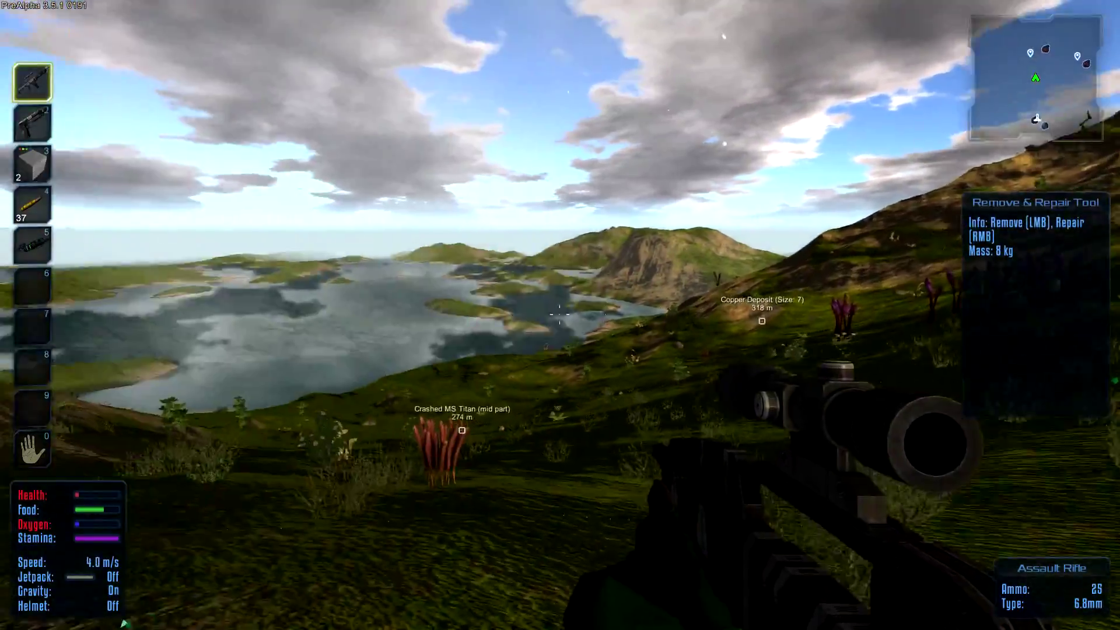
key(w)
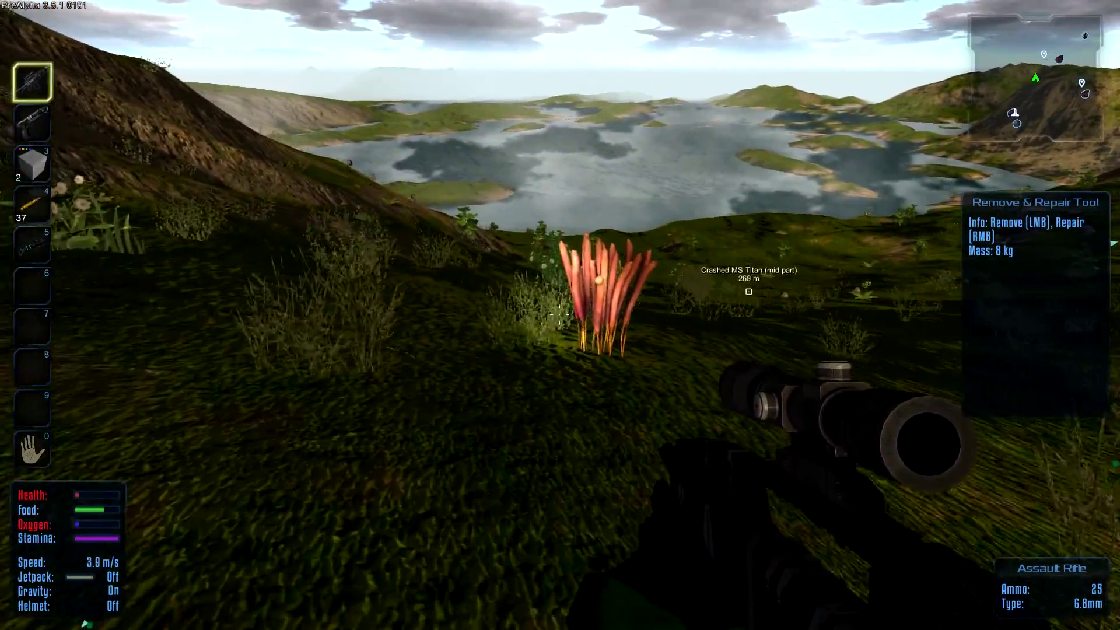
key(t)
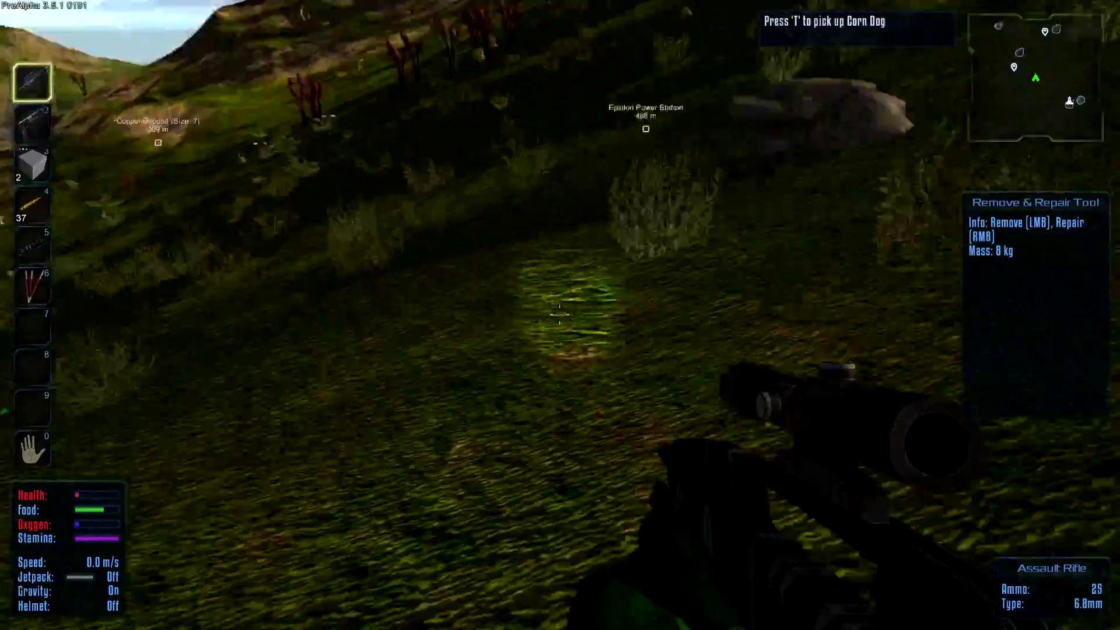
Climb uphill past the Copper Deposit toward the Epsilon Power Station, about 440 m away
key(w)
key(w)
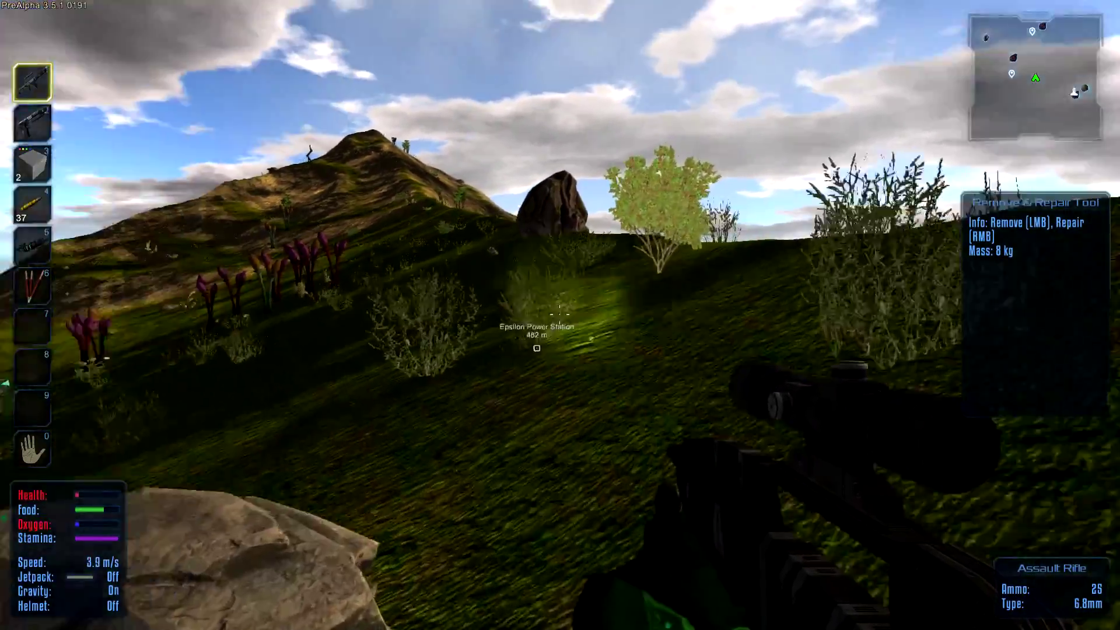
key(w)
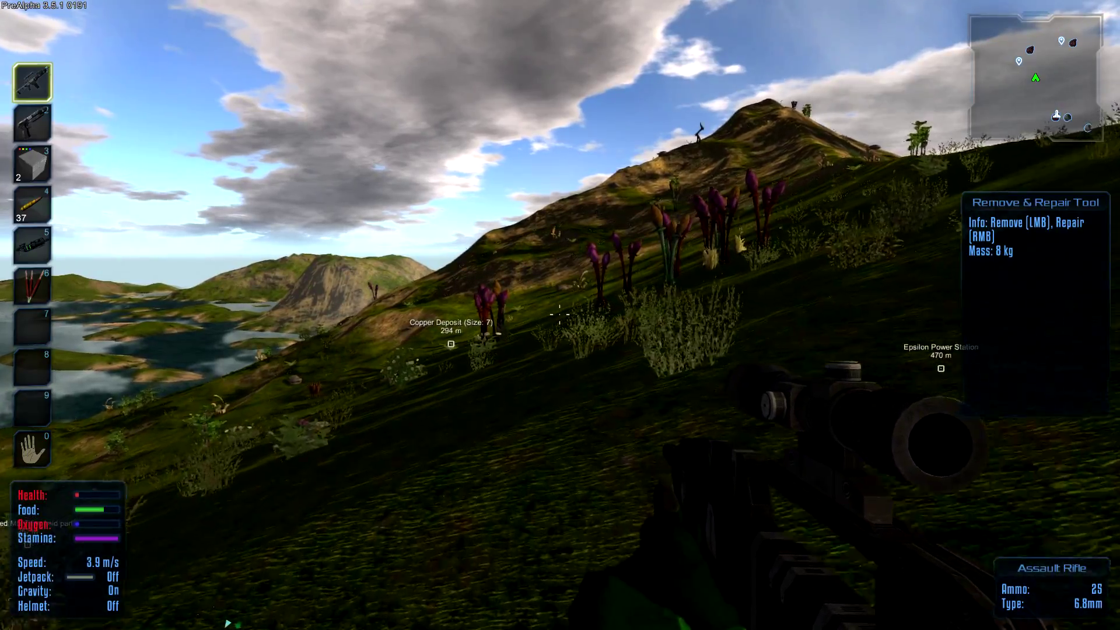
key(w)
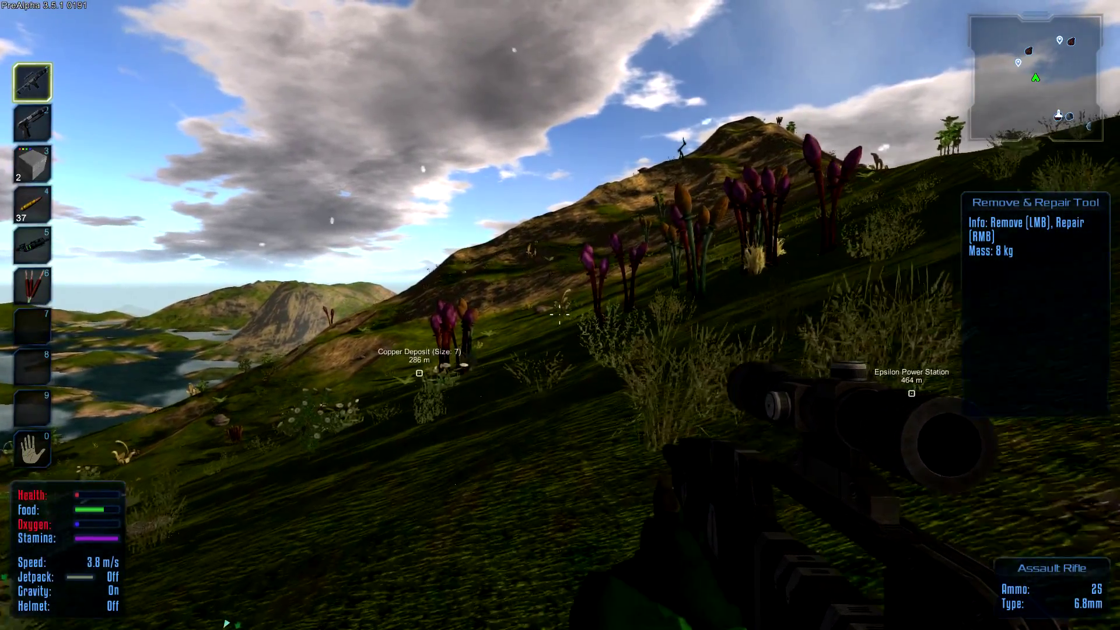
key(w)
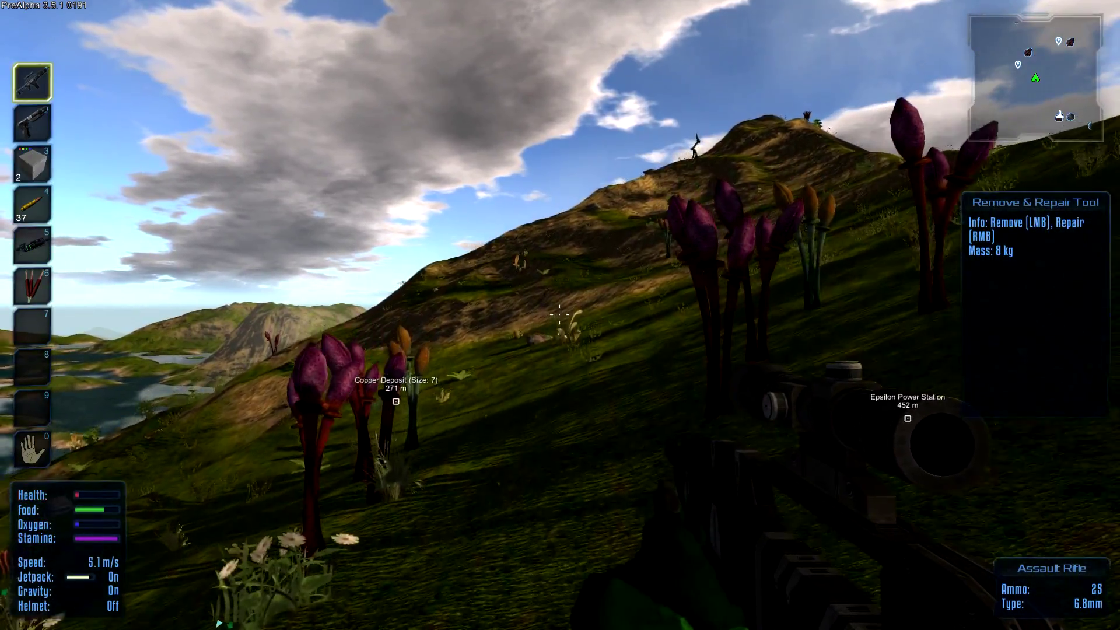
key(w)
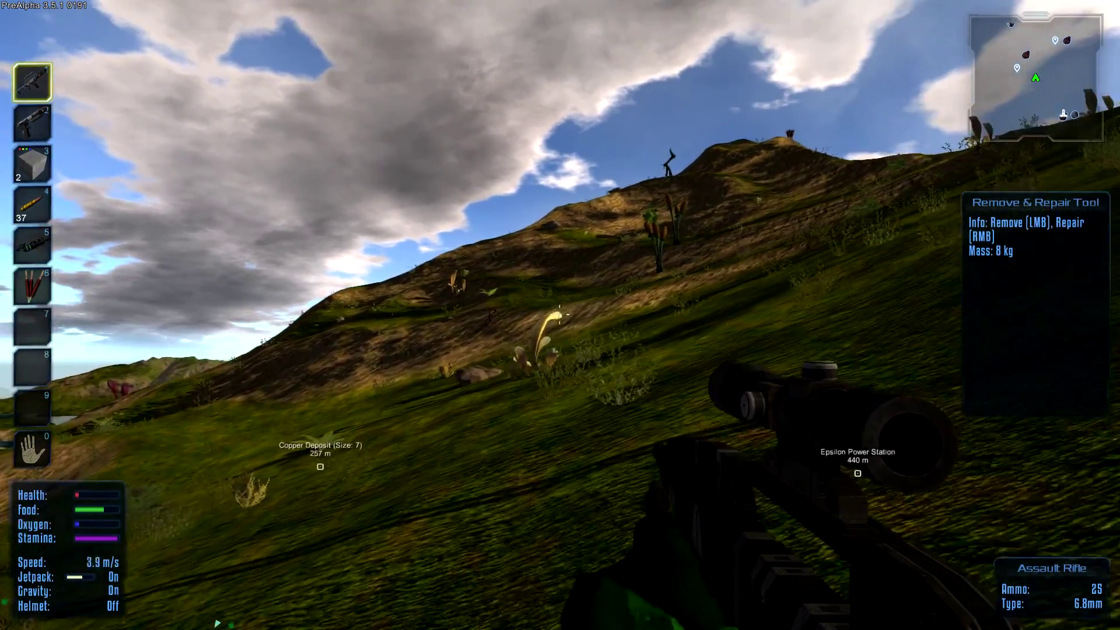
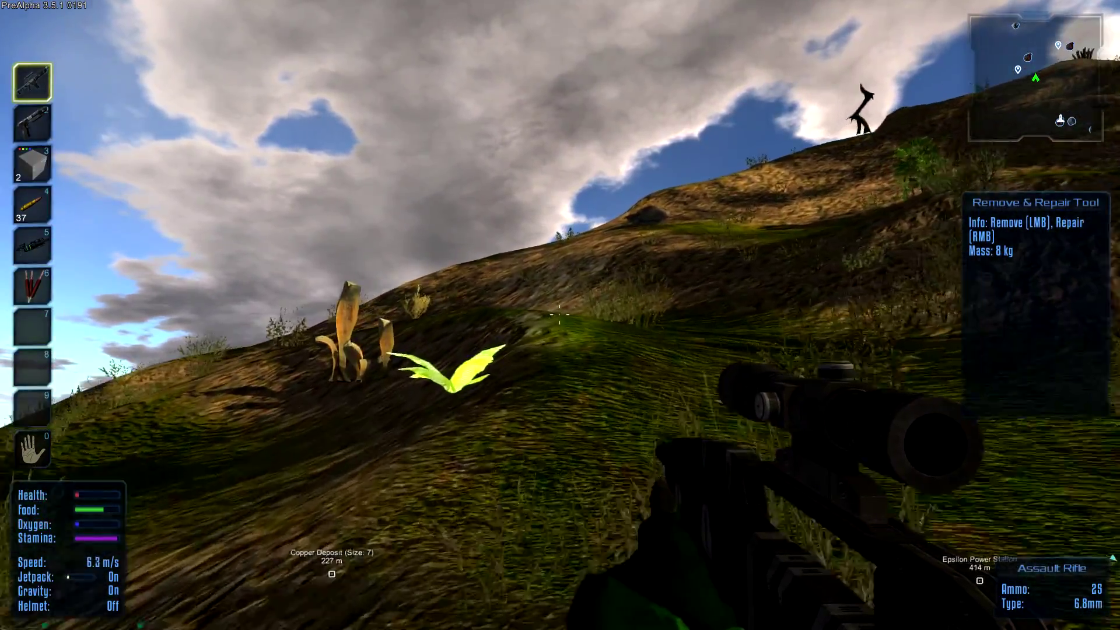
key(w)
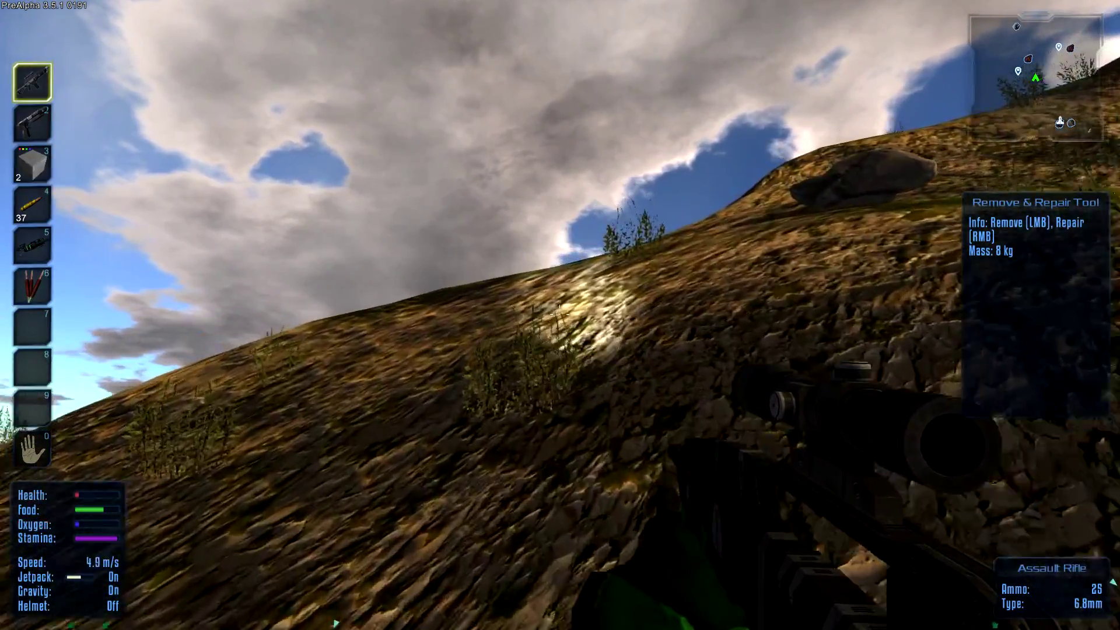
Walk down the hillside and along the night-time lake shore toward the Epsilon Factory marker
key(w)
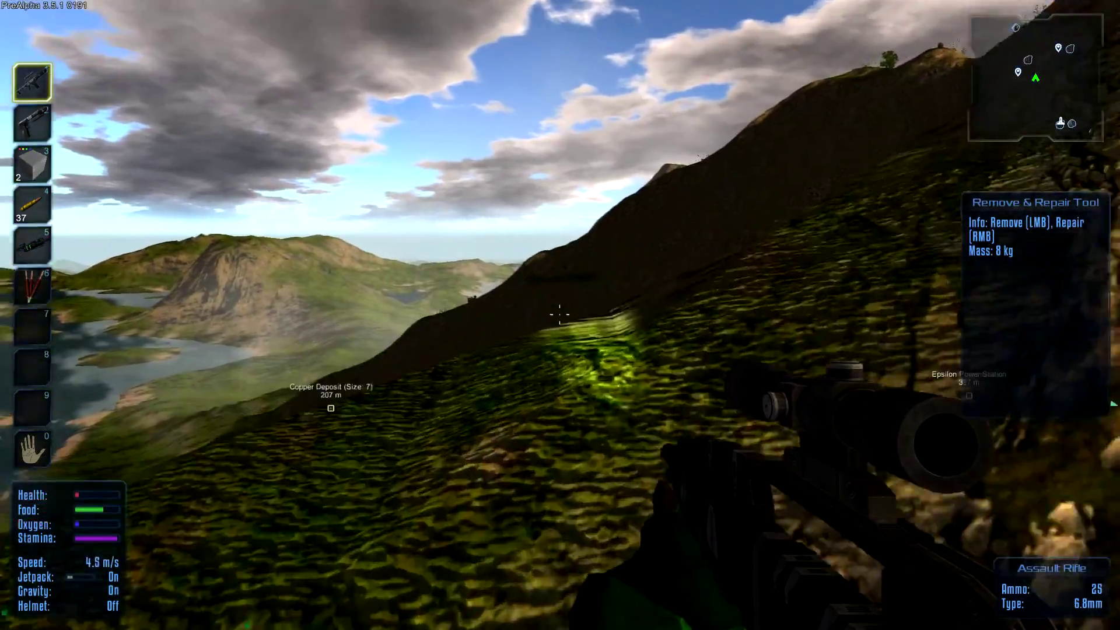
key(w)
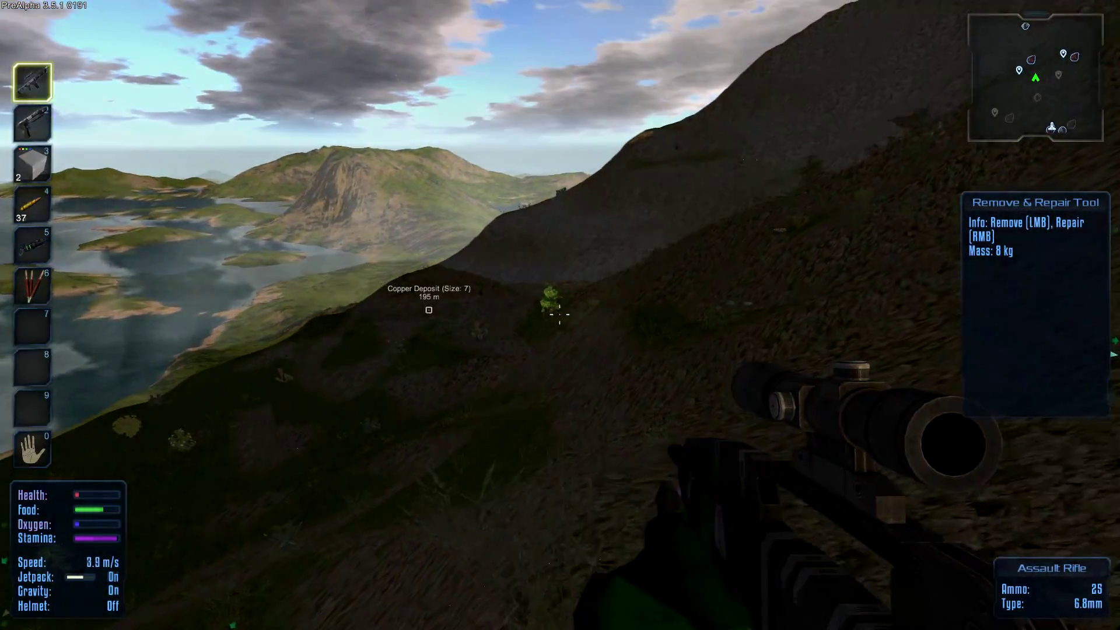
key(w)
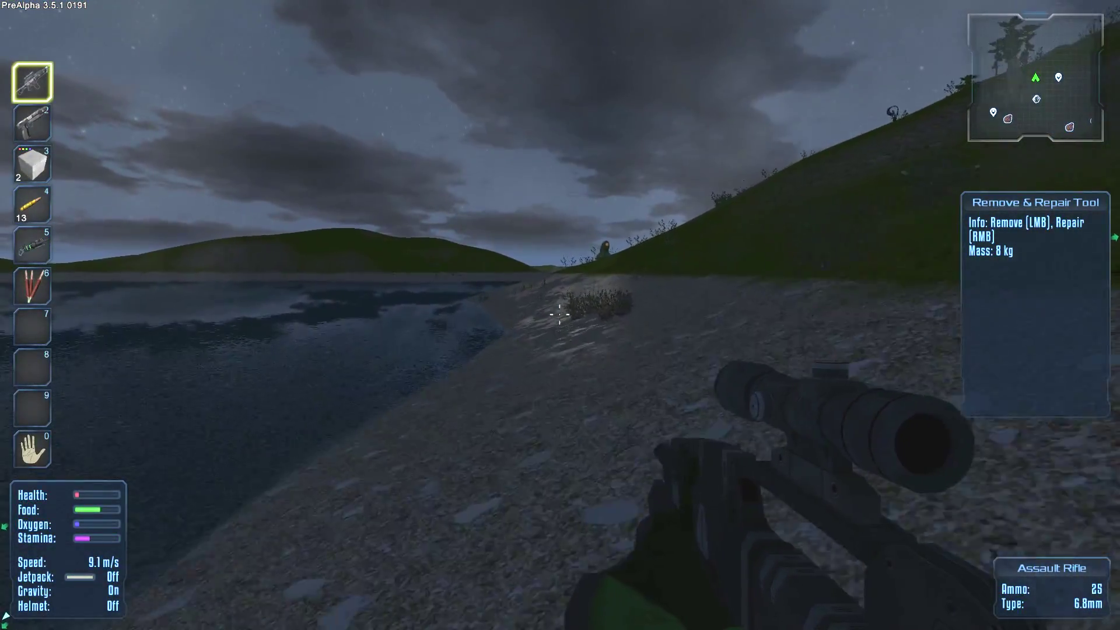
key(w)
key(w)
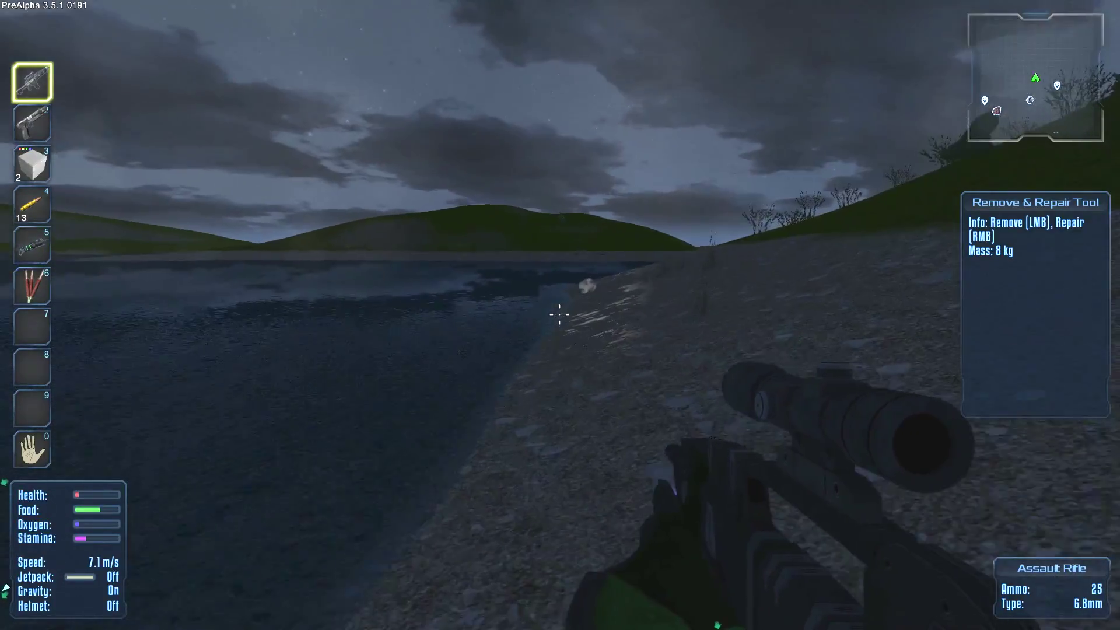
key(w)
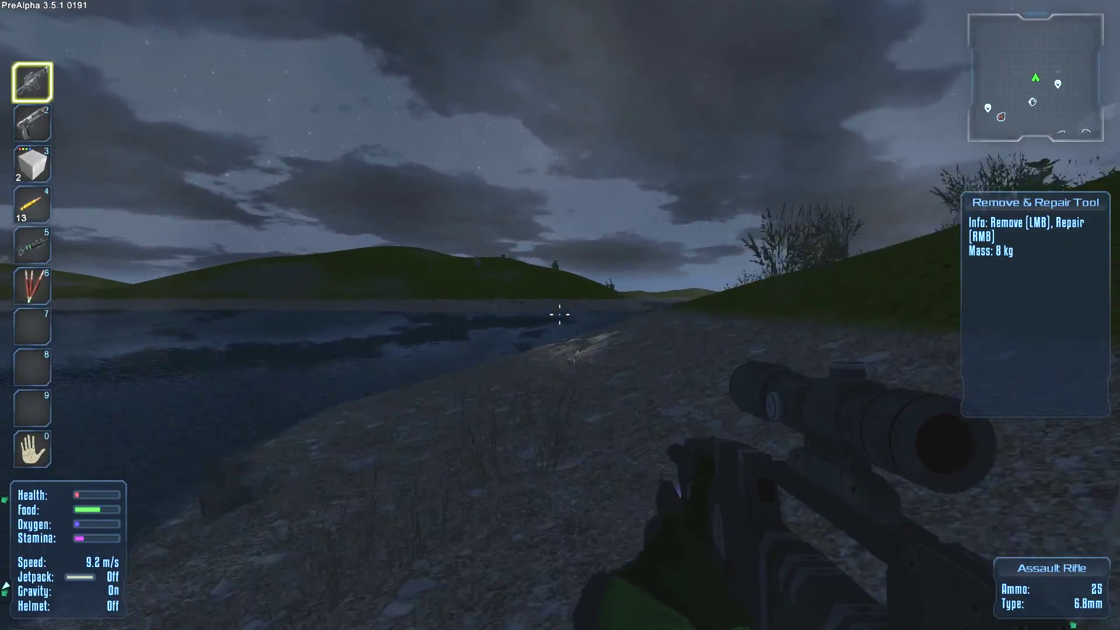
key(w)
key(w)
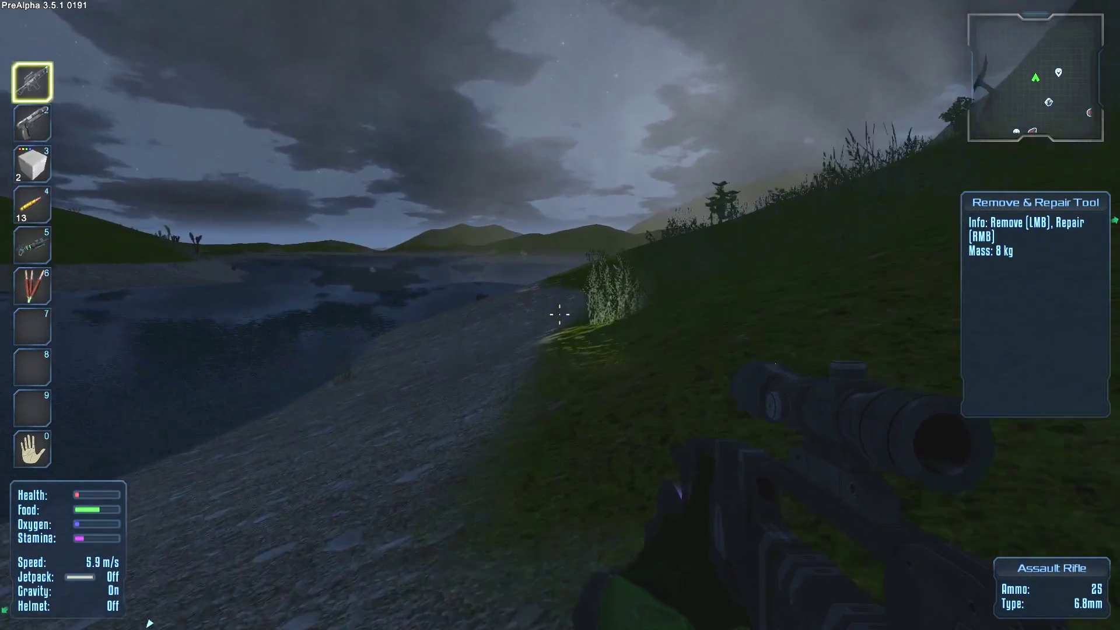
key(w)
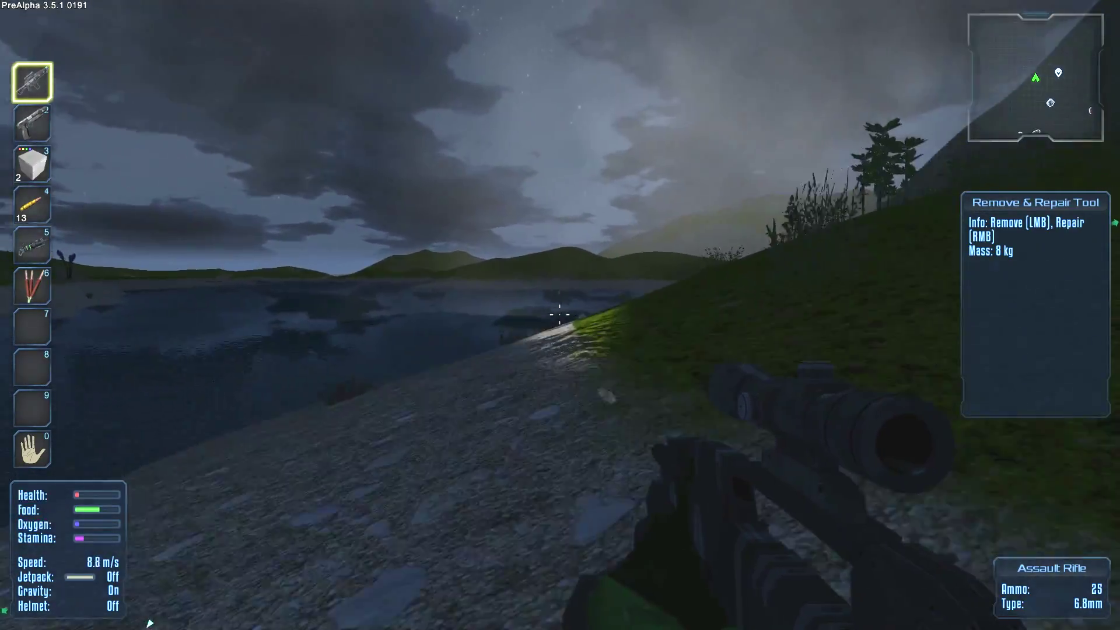
key(w)
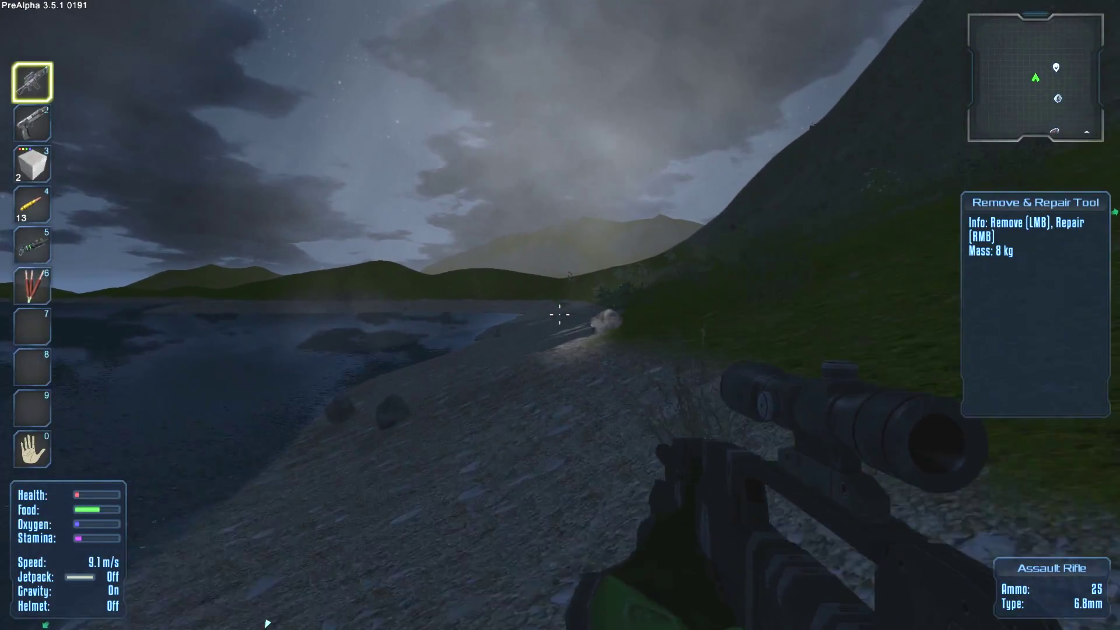
key(w)
key(w)
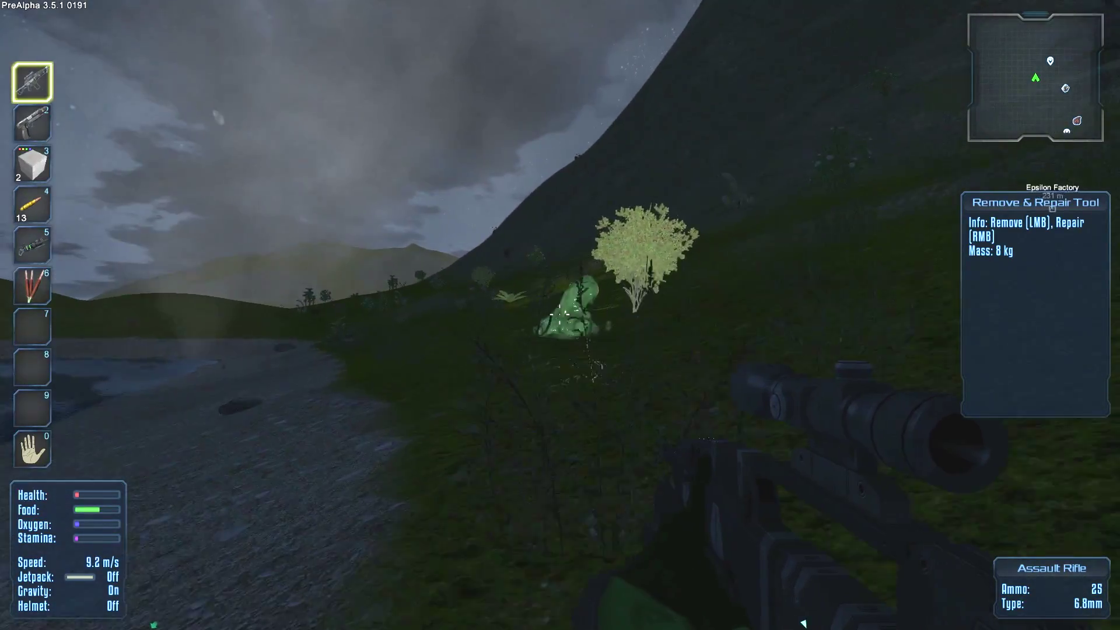
key(w)
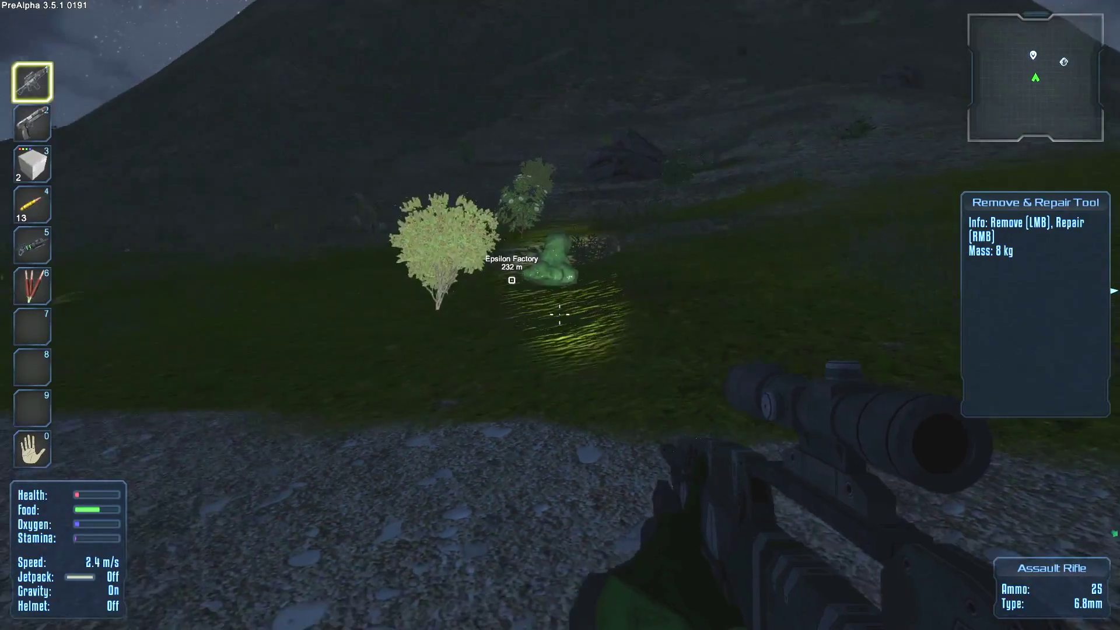
key(w)
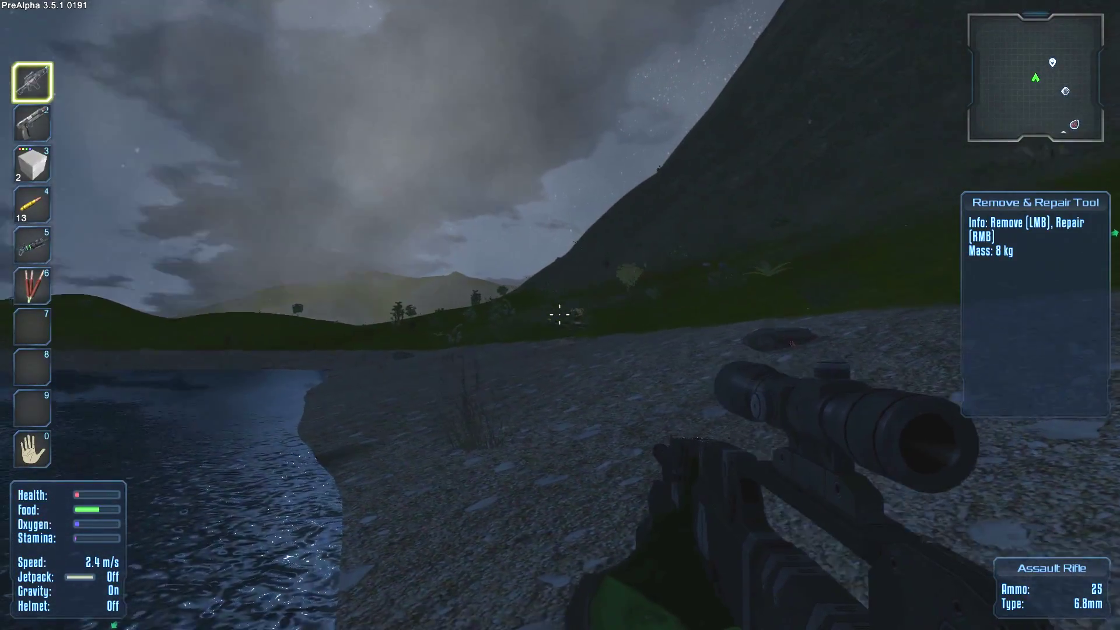
key(w)
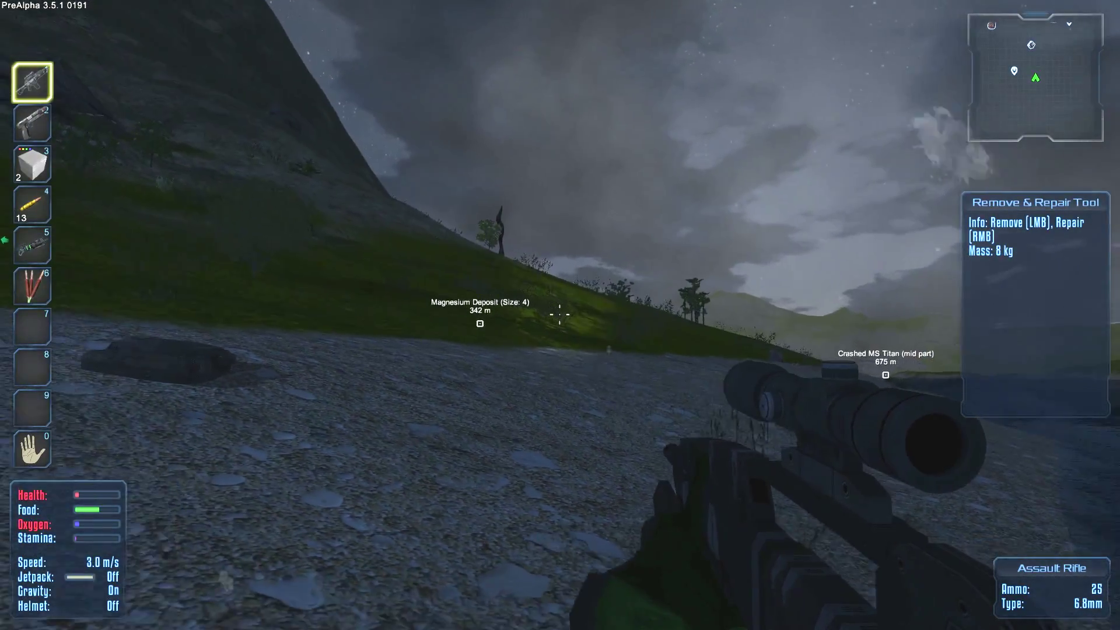
key(w)
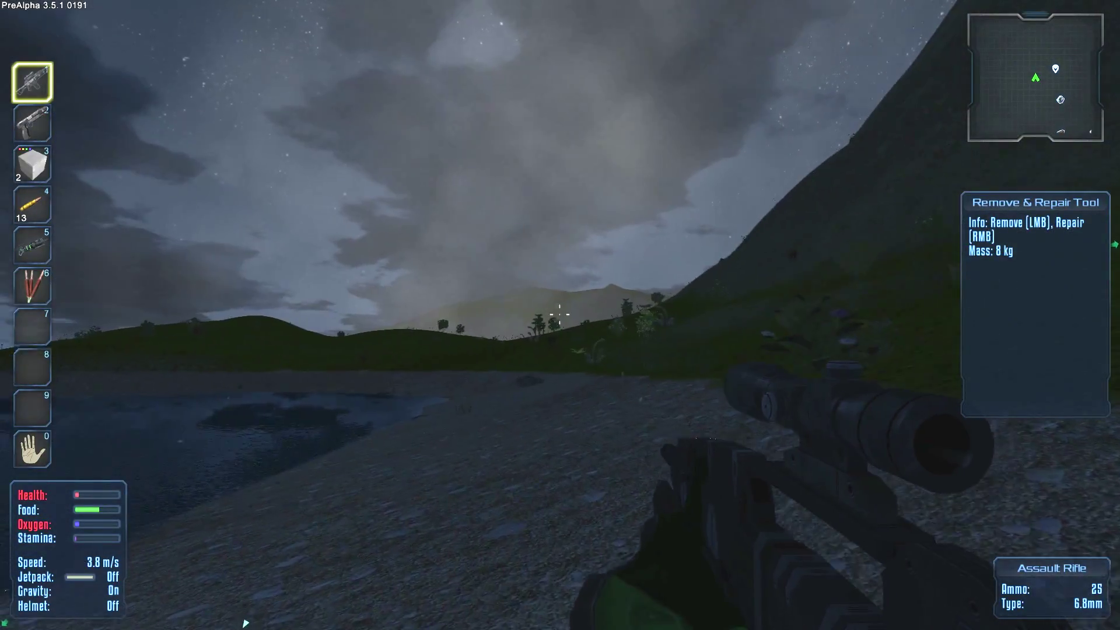
key(w)
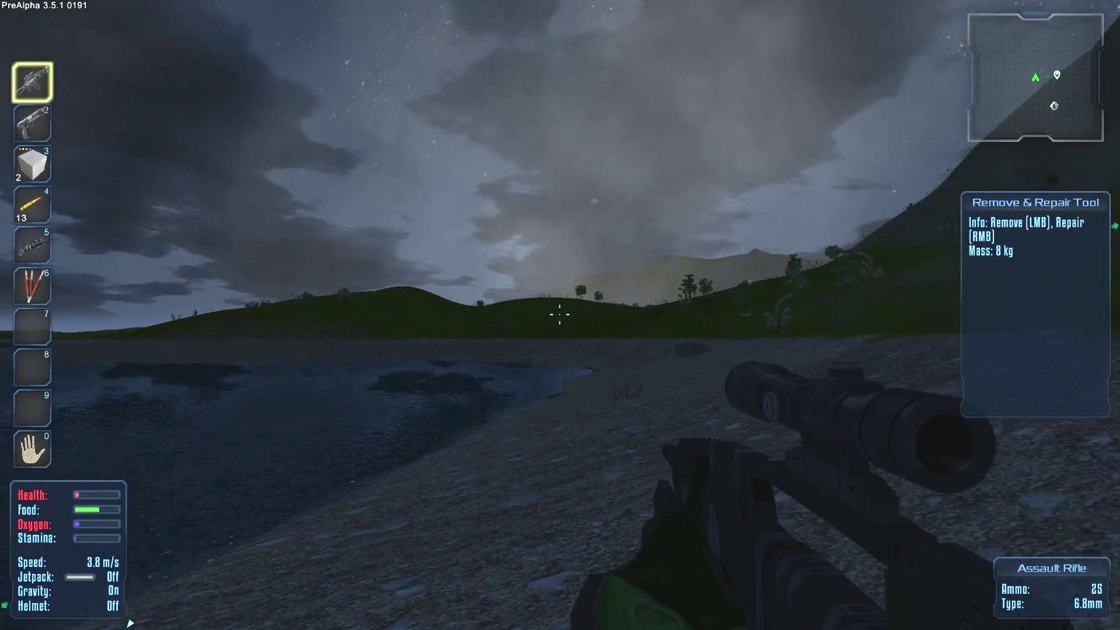
key(w)
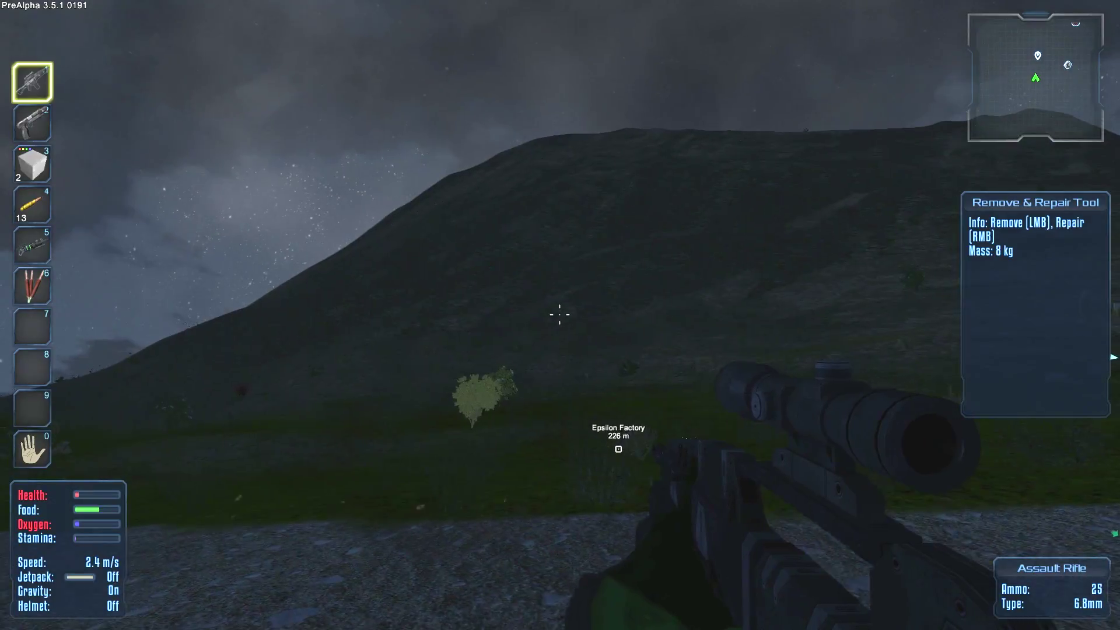
key(w)
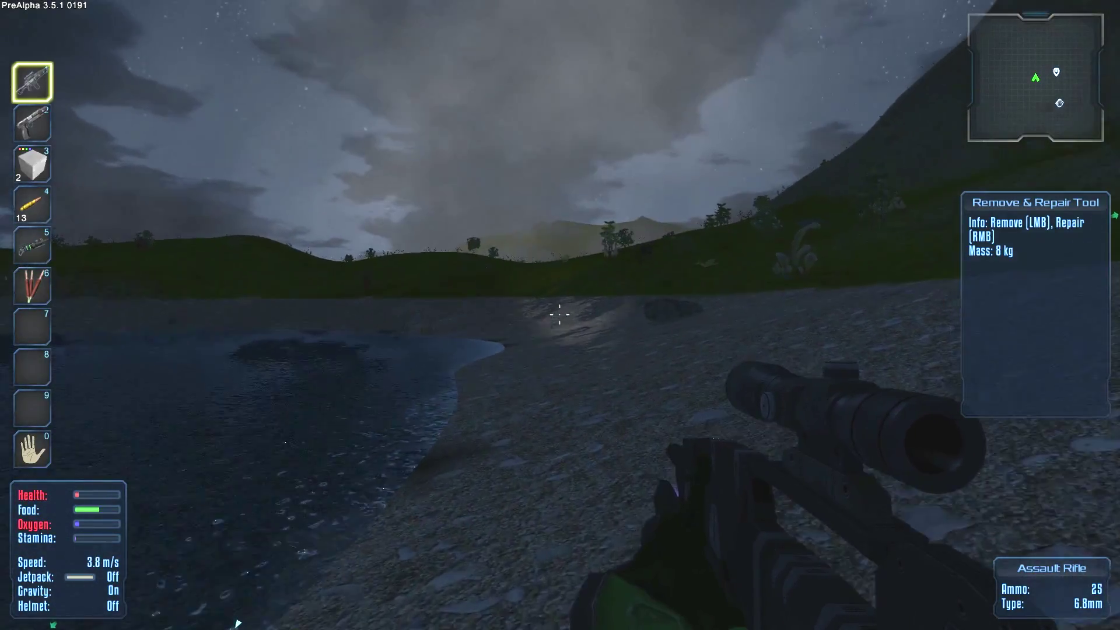
key(w)
key(w)
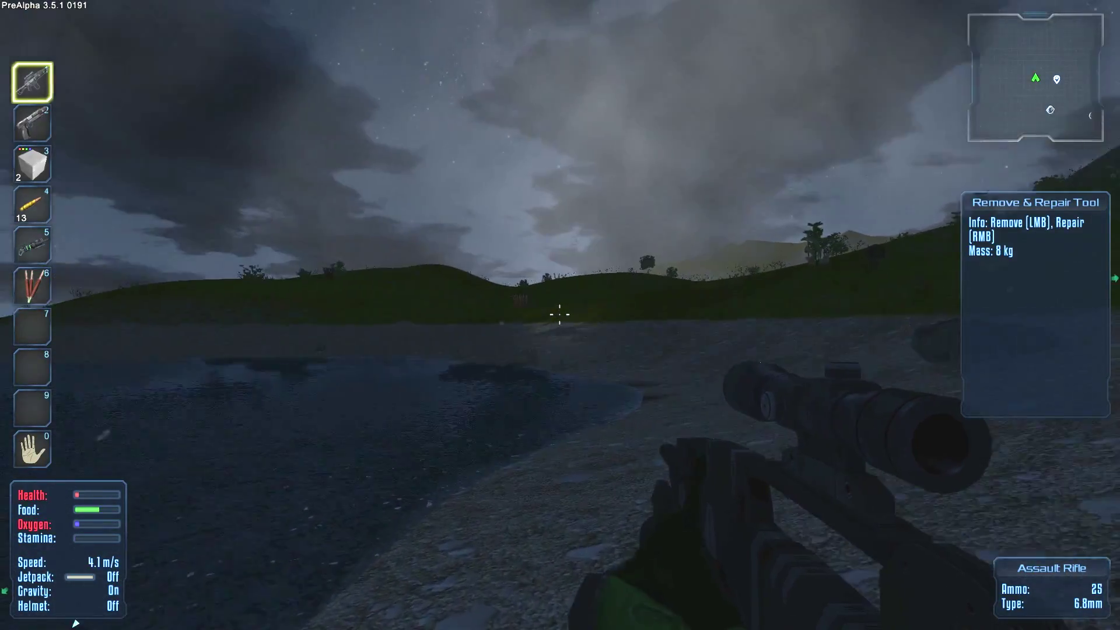
Rotate the Akua globe on the planet map to survey it, then close the map
key(m)
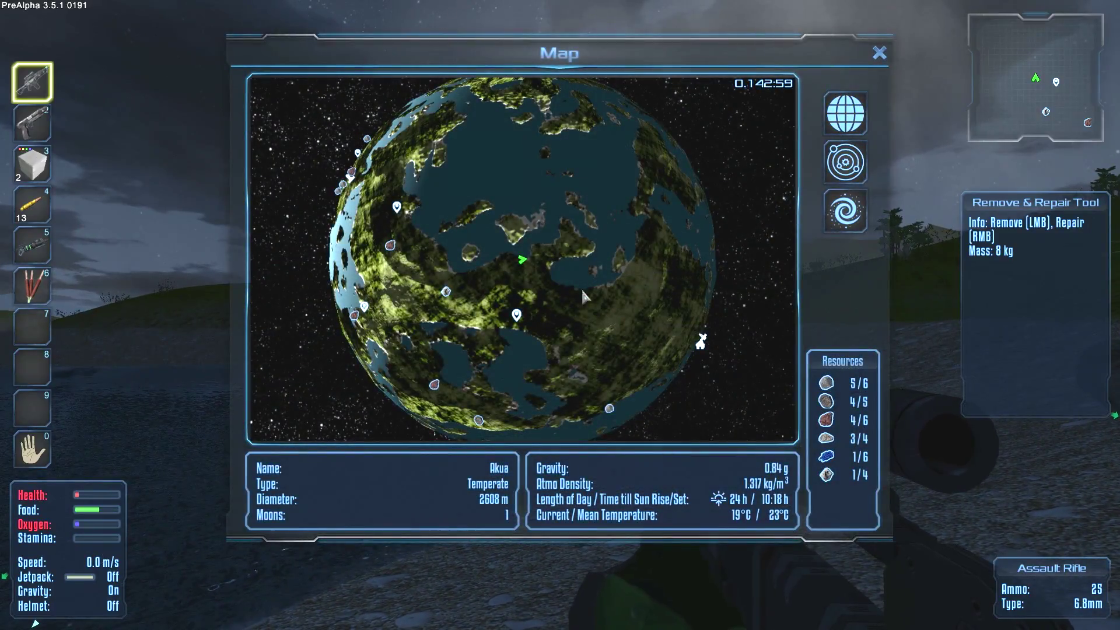
drag(563, 280, 444, 208)
key(m)
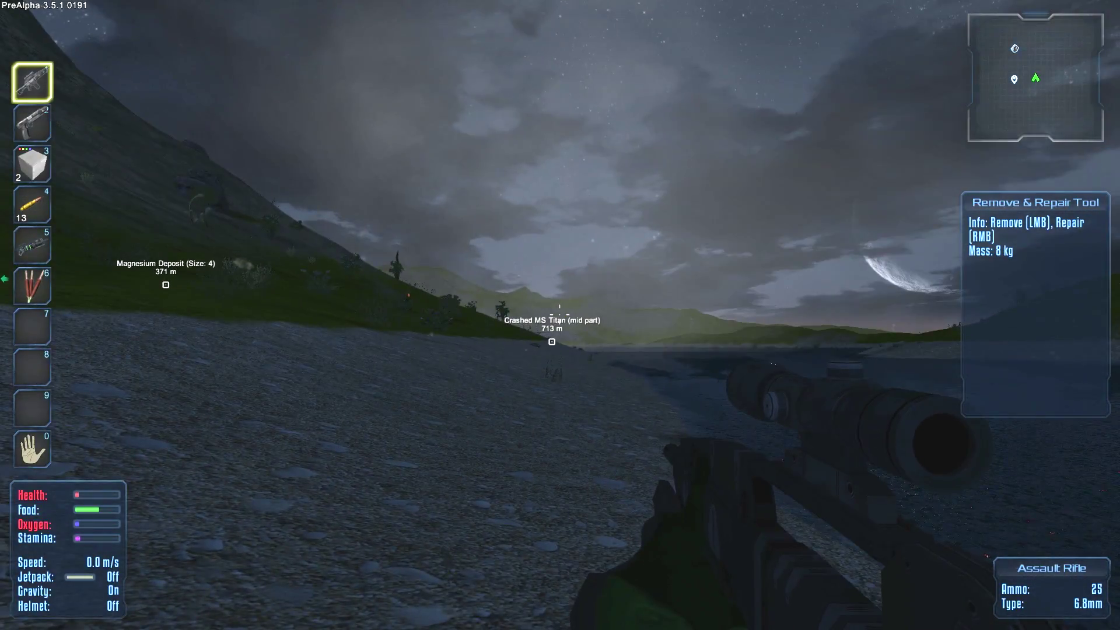
Walk on from the lake shore up the dark hillside toward the SV_EscapePod marker
key(w)
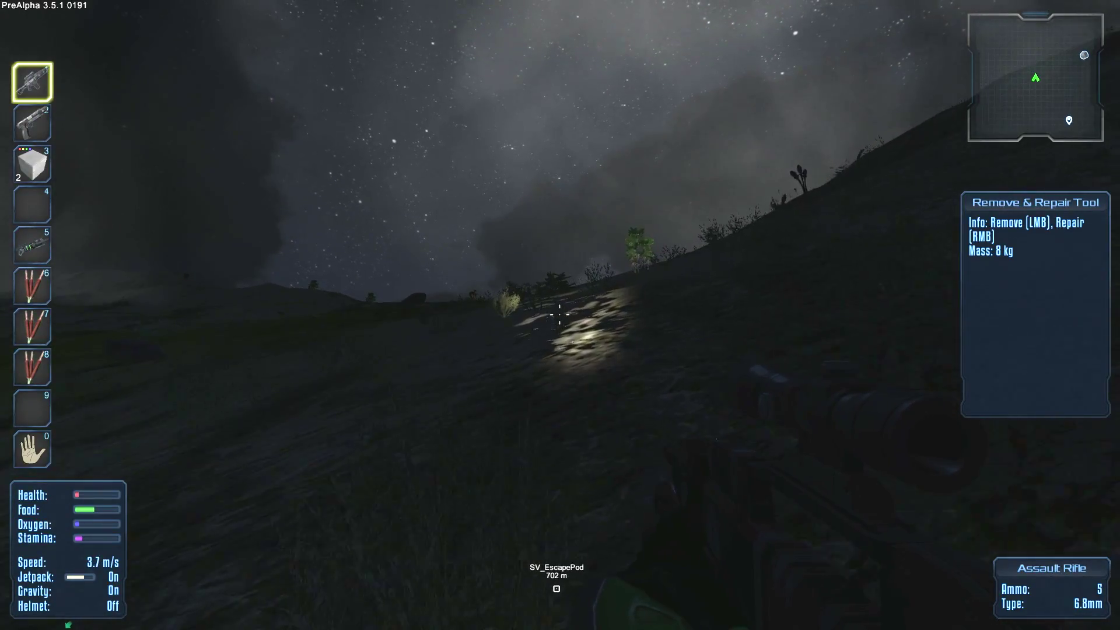
Equip the Remove & Repair Tool with its light and eat the first Corn Dog
key(5)
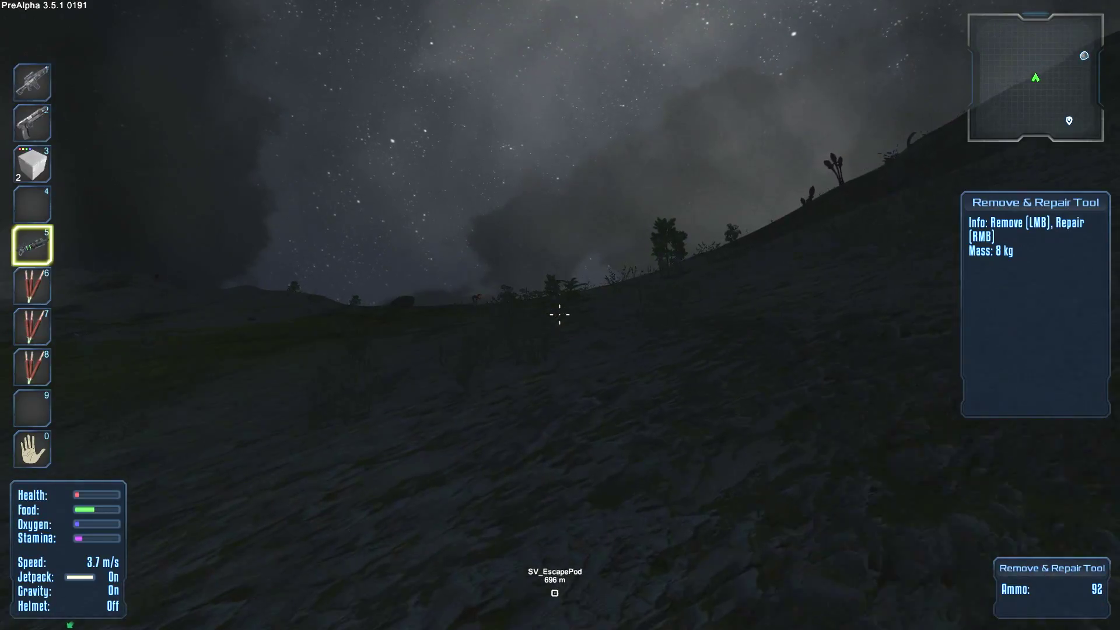
key(l)
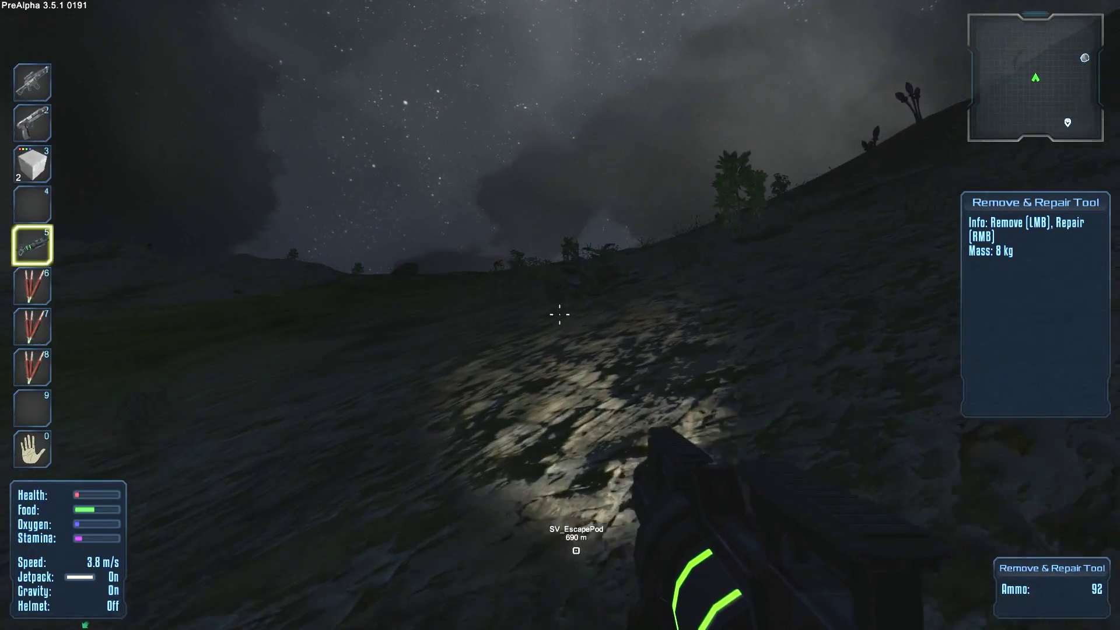
key(6)
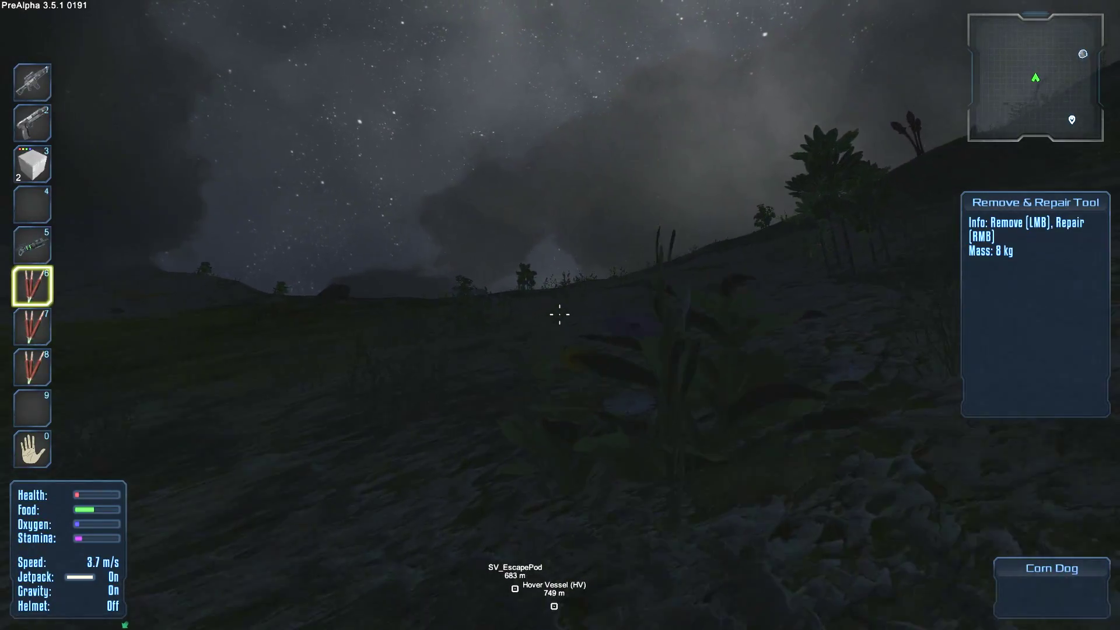
click(559, 315)
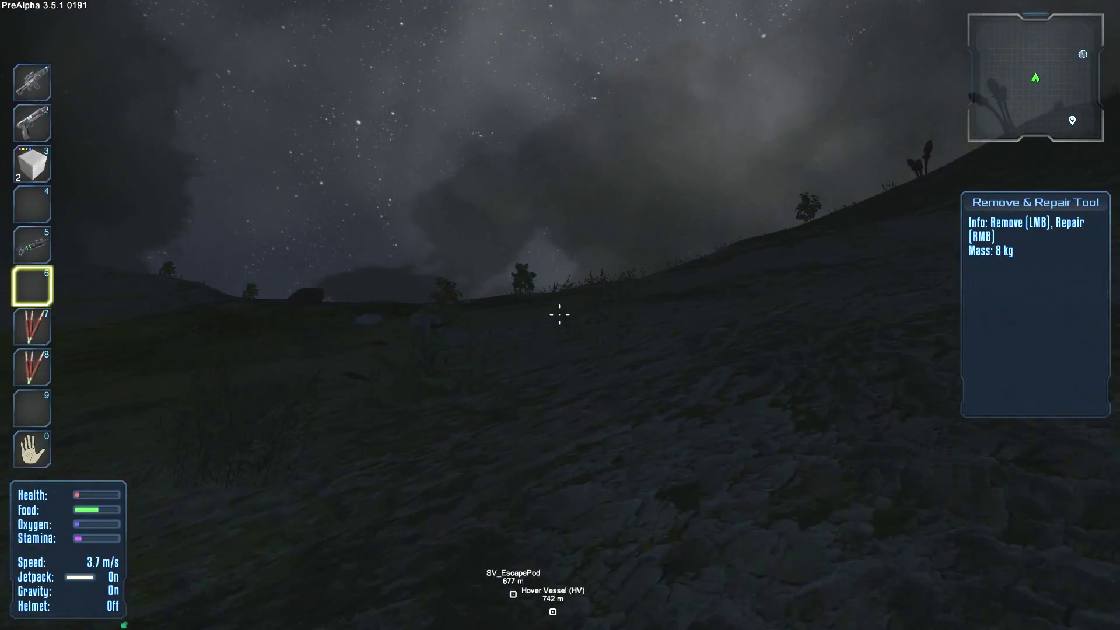
Eat the remaining Corn Dogs and equip the Projectile Pistol
key(7)
click(559, 314)
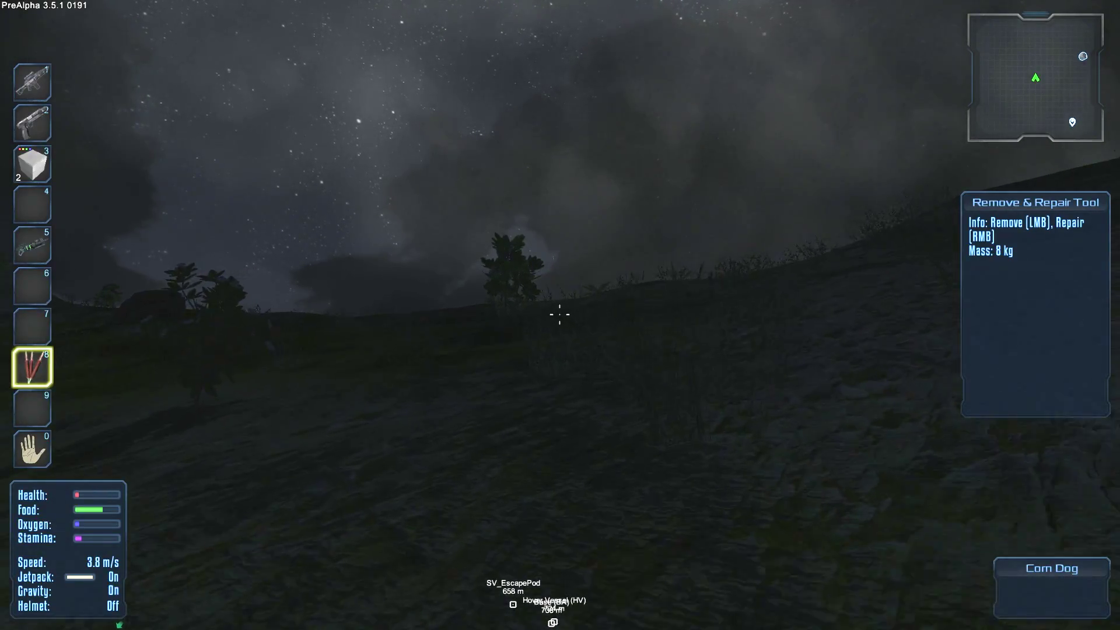
click(559, 314)
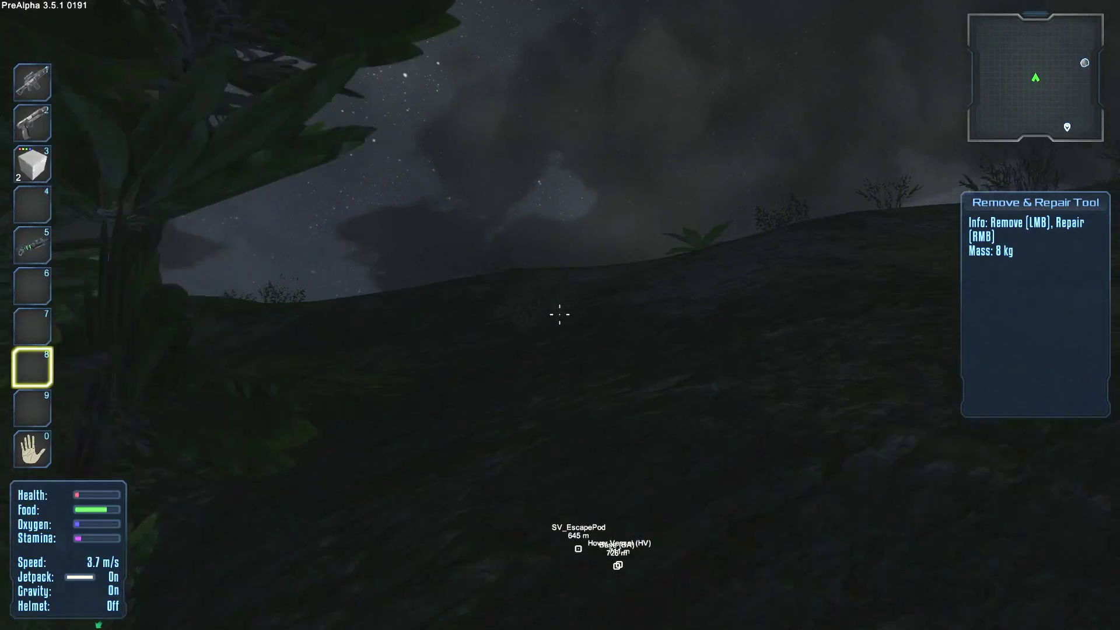
key(2)
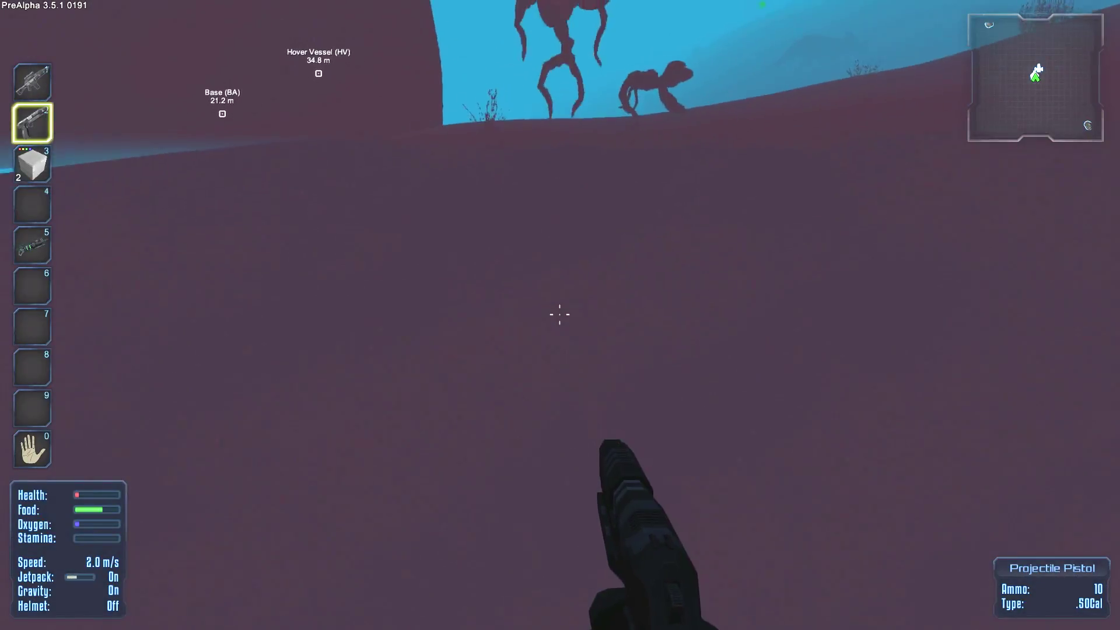
Shoot at the plant creature and run up to the base walls
click(559, 314)
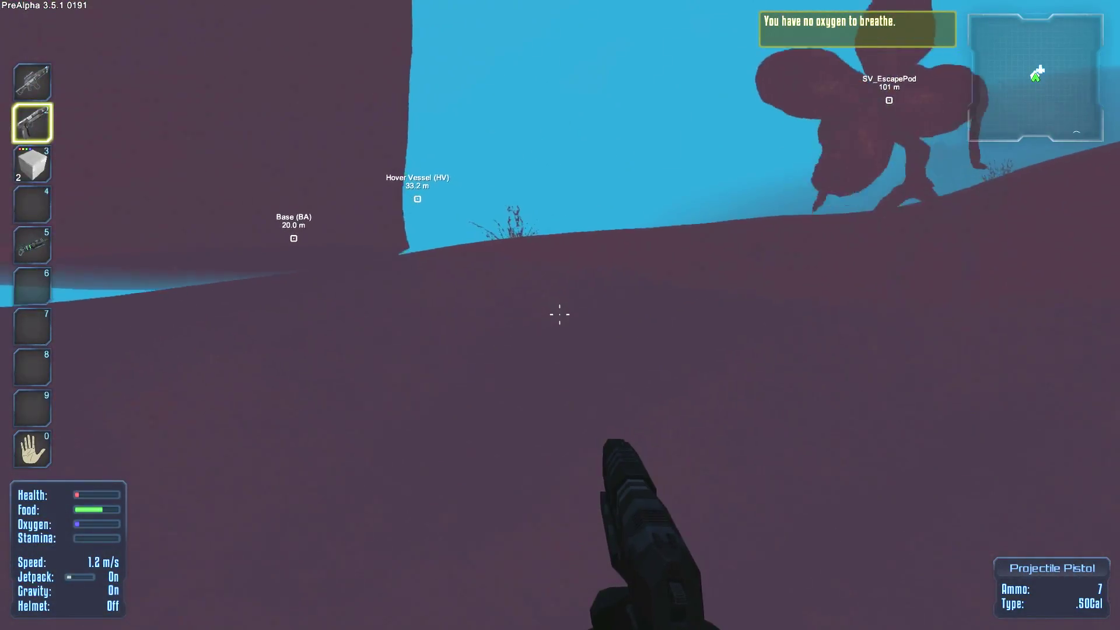
key(w)
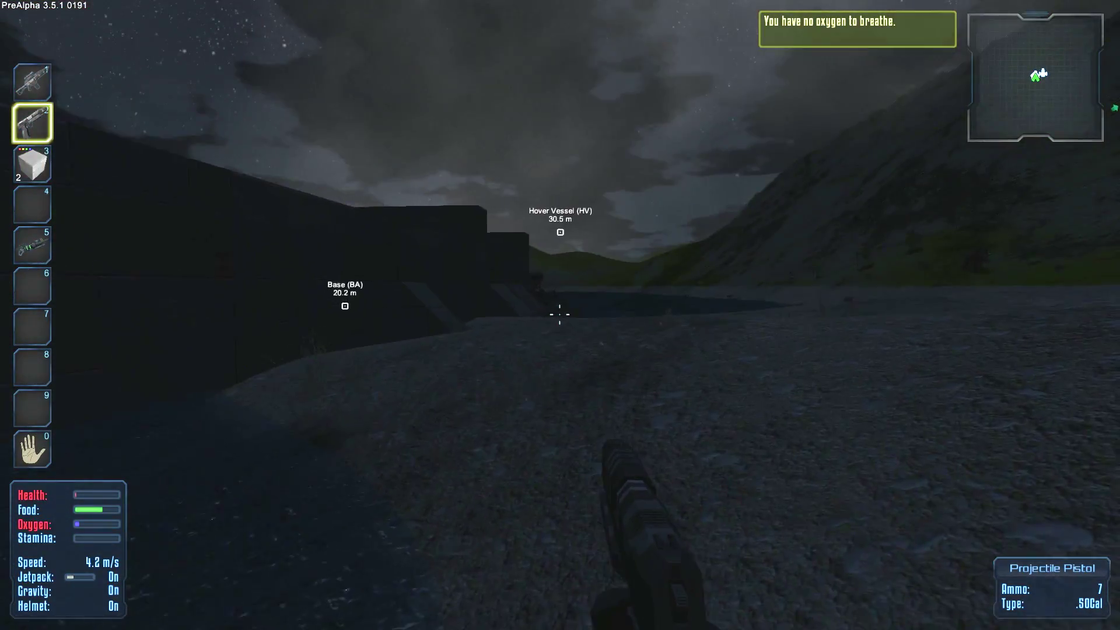
key(w)
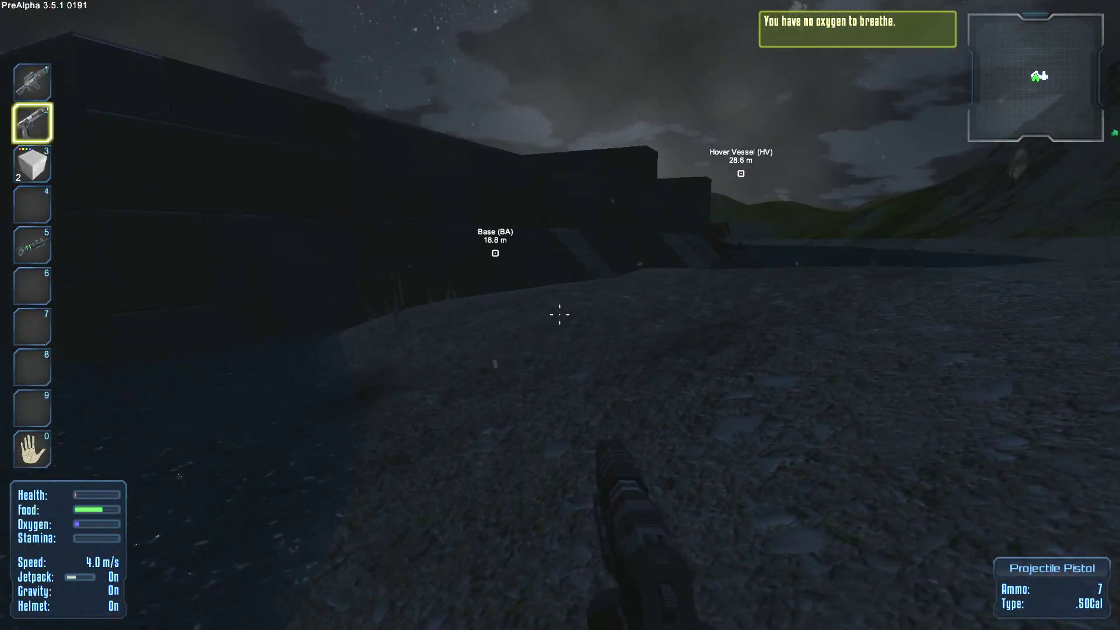
key(w)
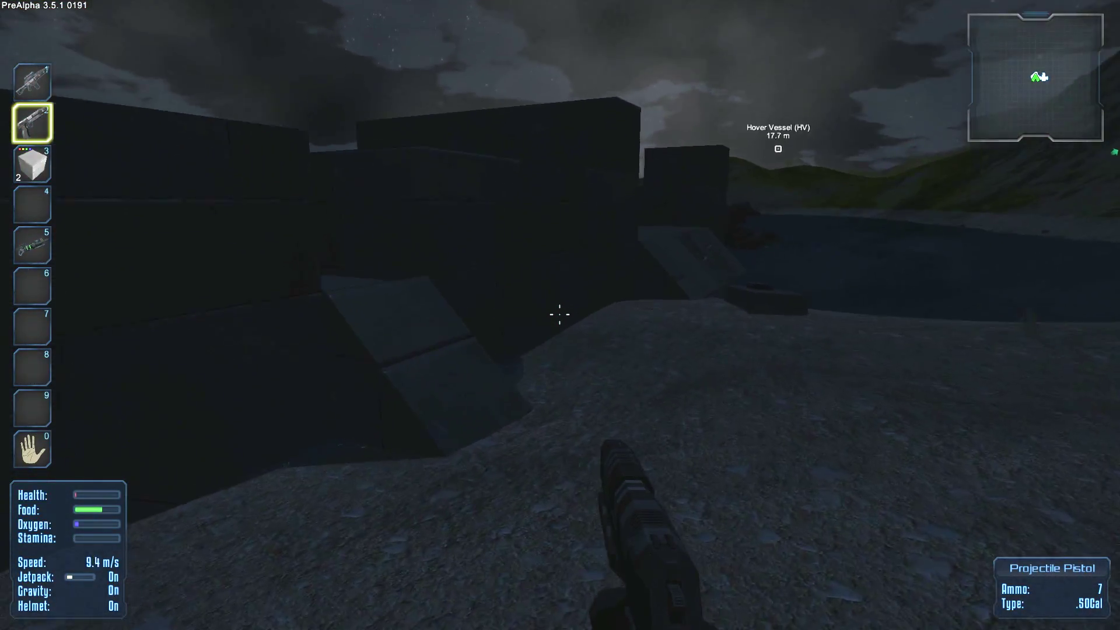
key(w)
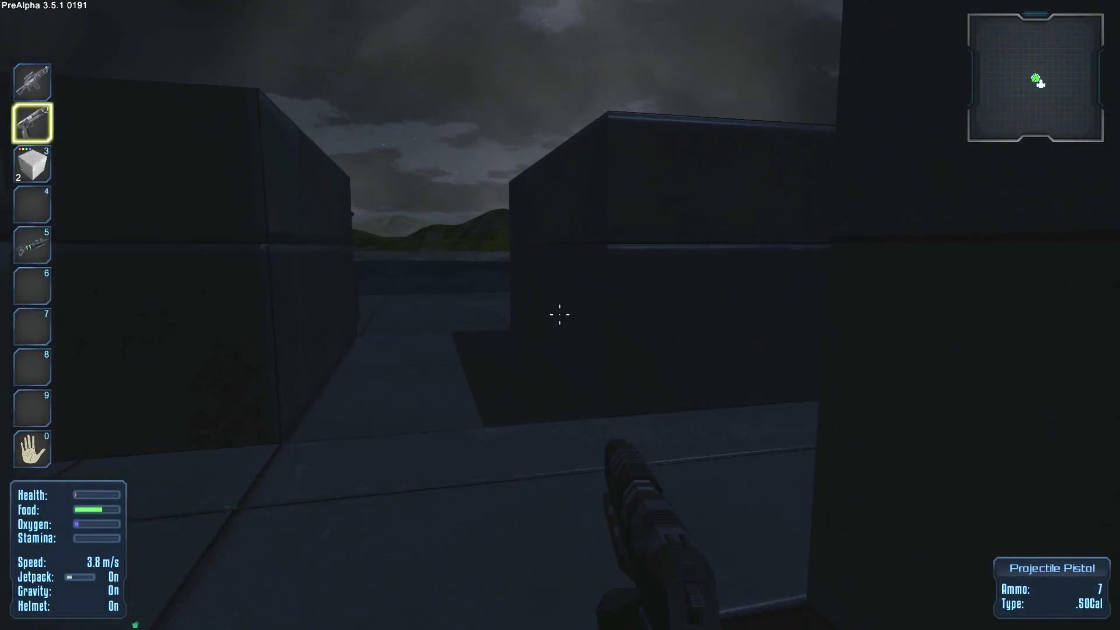
key(w)
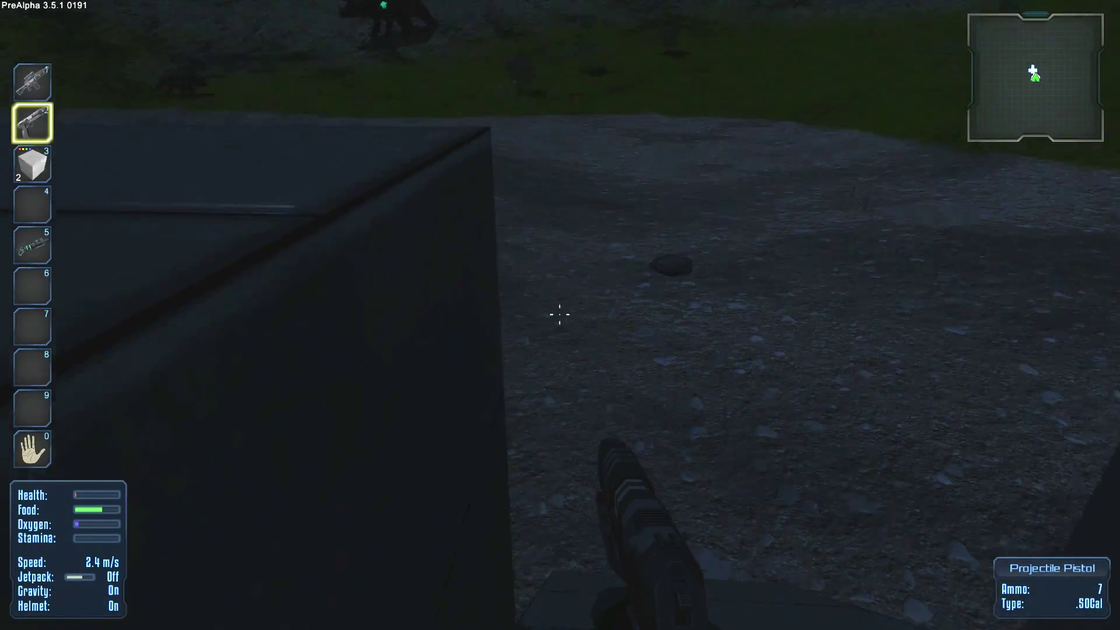
Shoot the plant and flower creatures beside the base blocks until the pistol is empty
click(560, 315)
key(w)
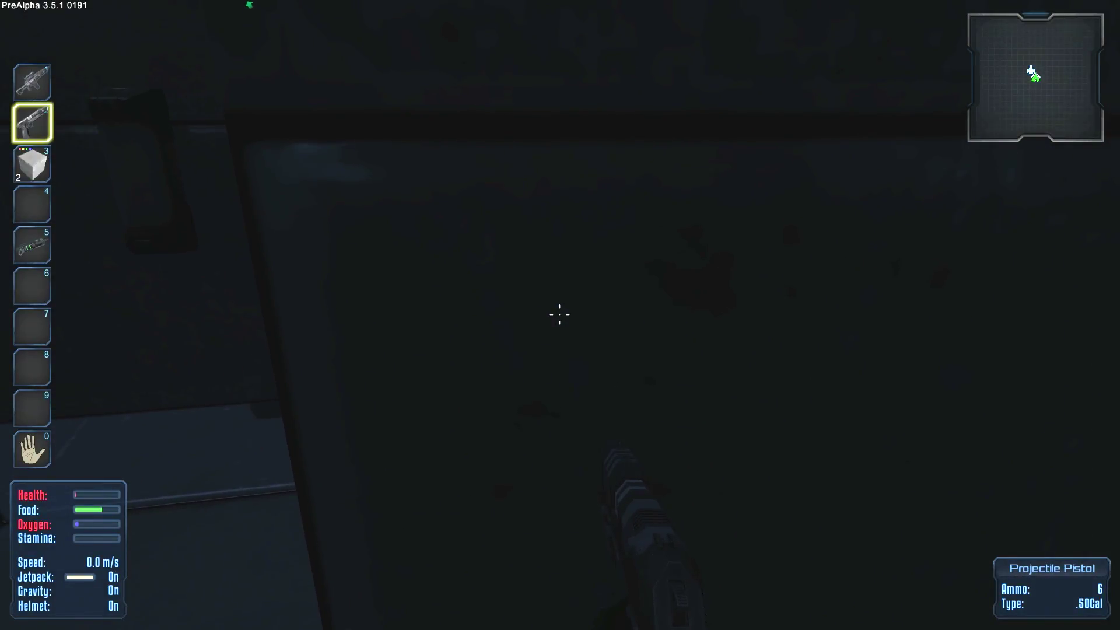
key(w)
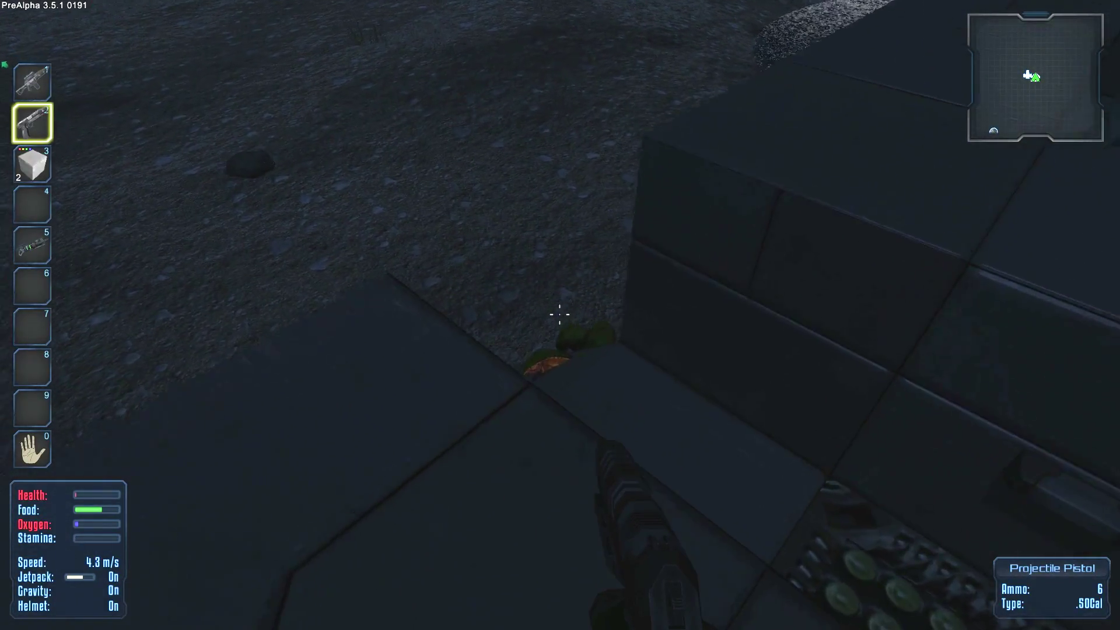
click(560, 316)
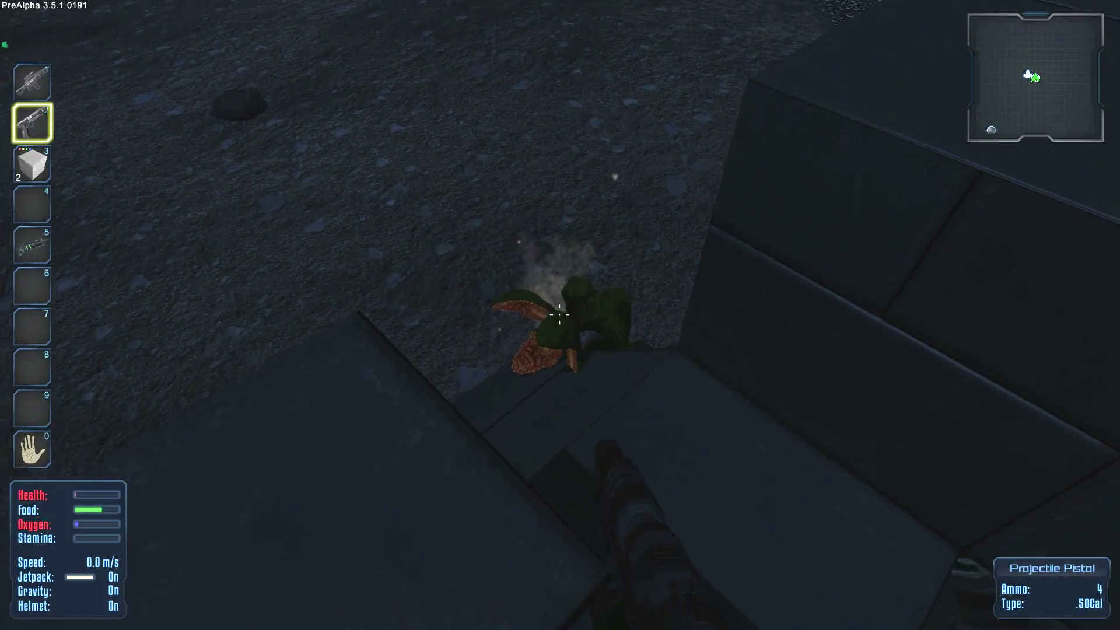
click(561, 316)
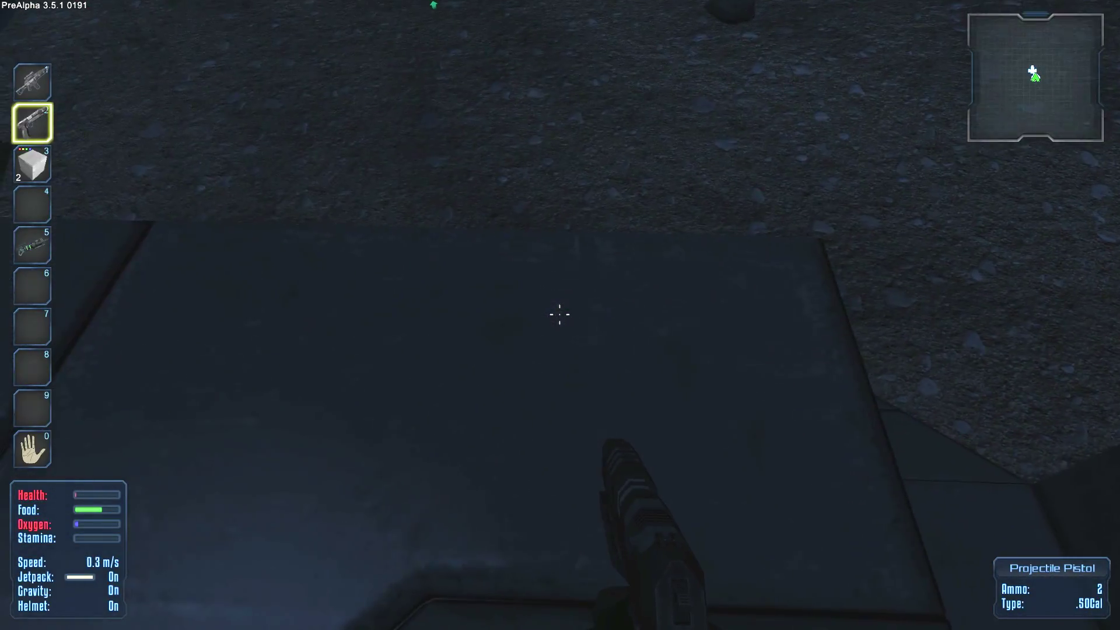
key(w)
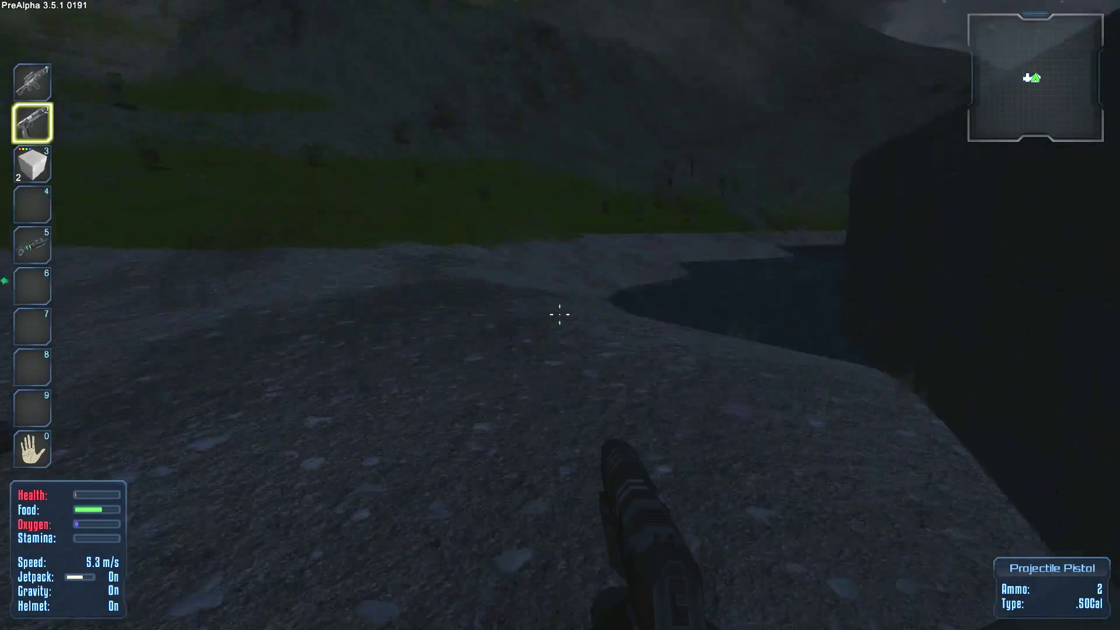
key(w)
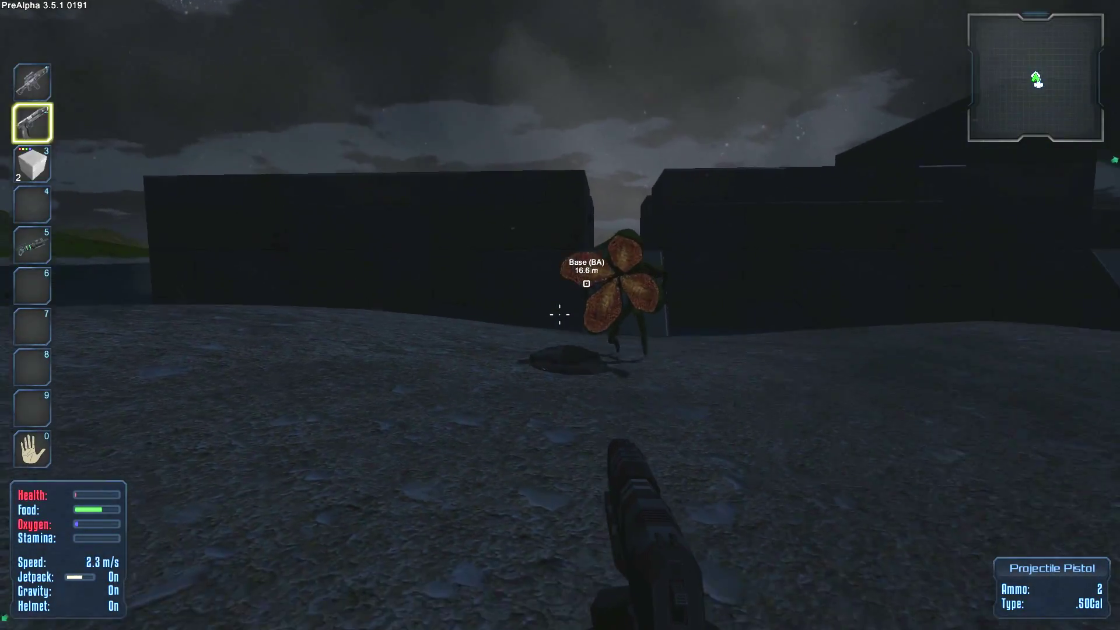
click(561, 315)
key(w)
click(560, 315)
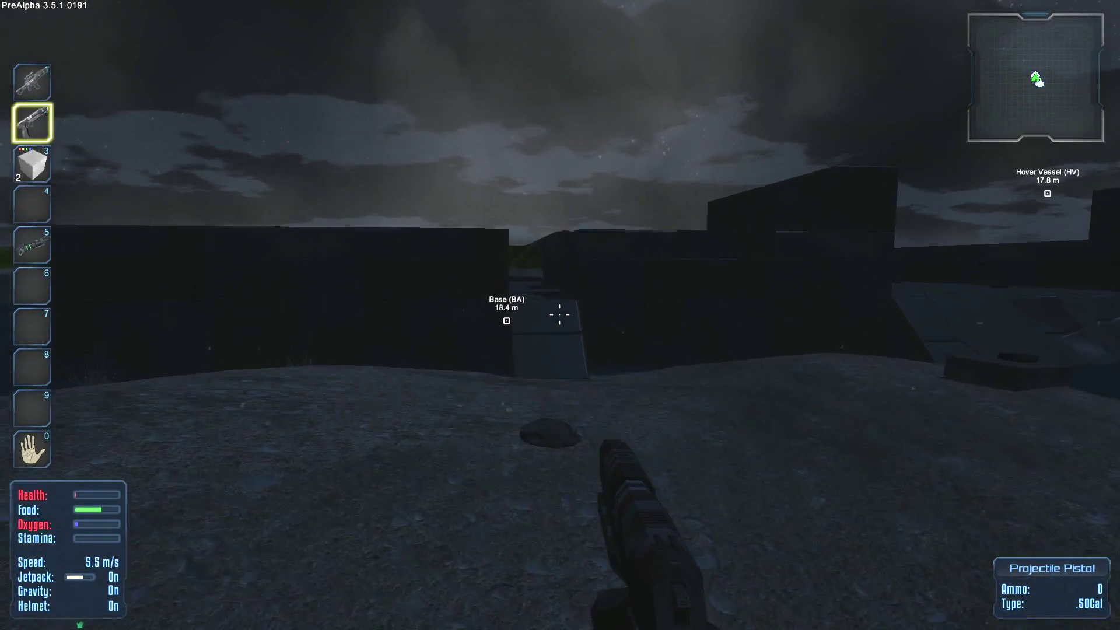
Move through the base passage, reload, and shoot the plant monster inside
key(w)
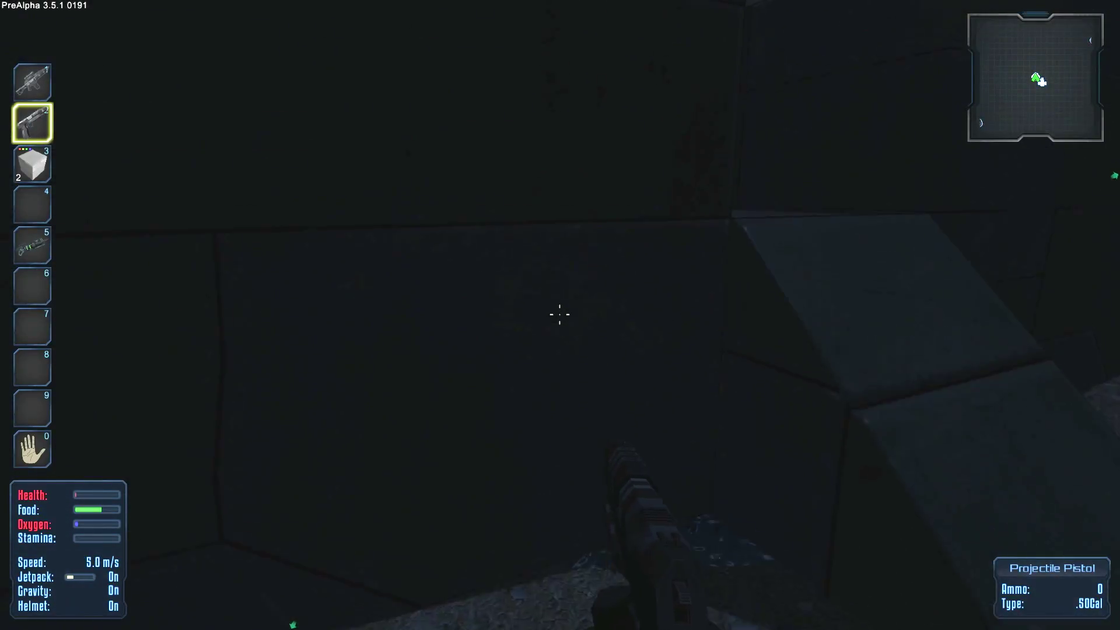
key(w)
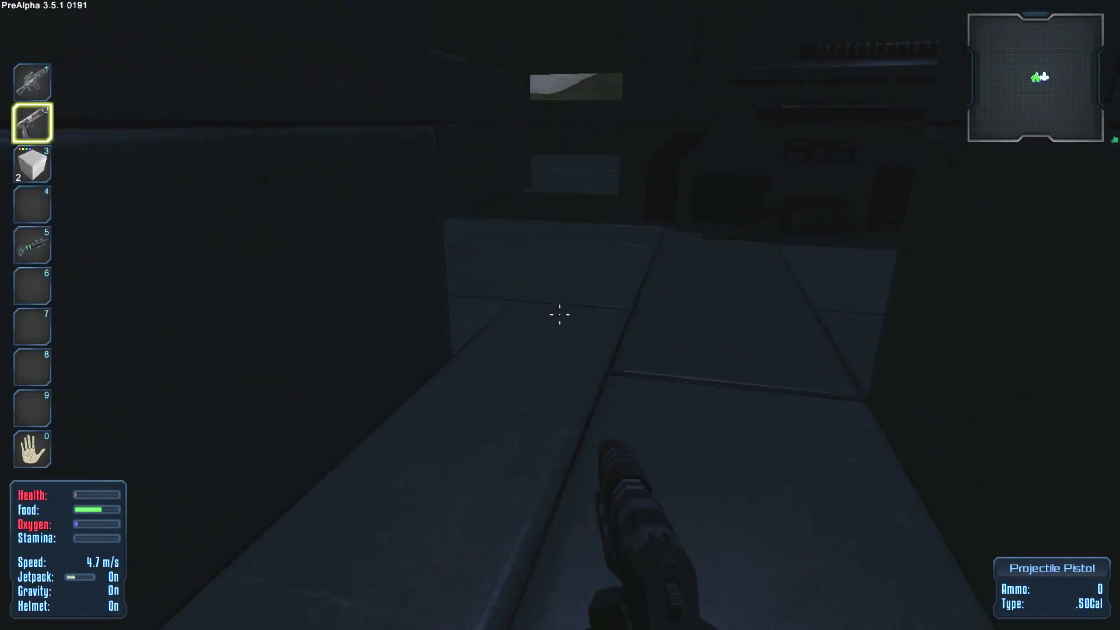
key(w)
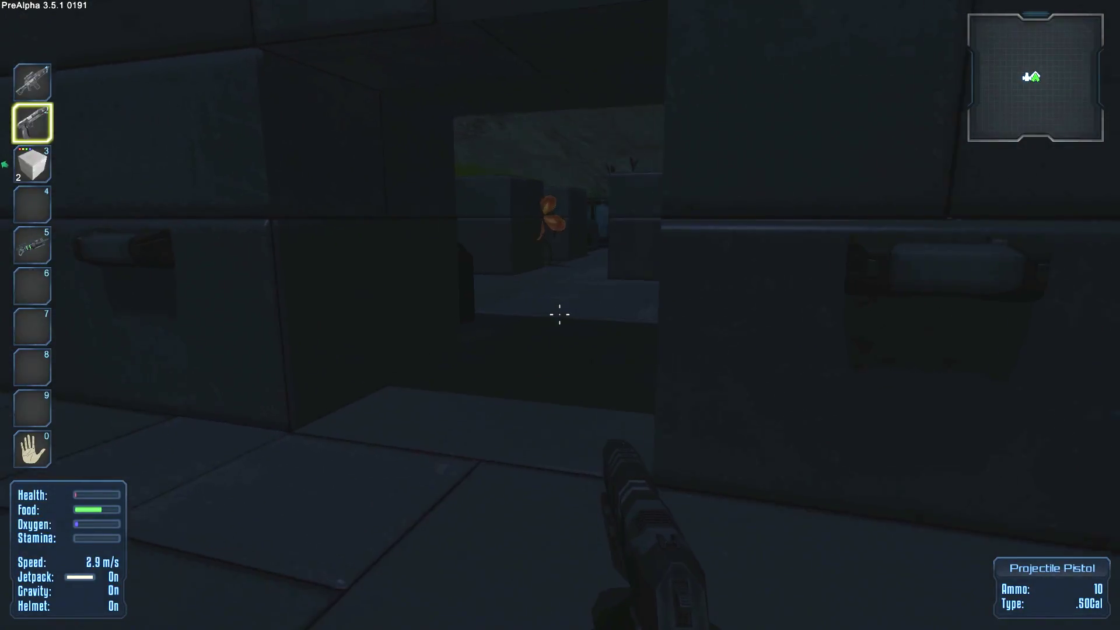
key(w)
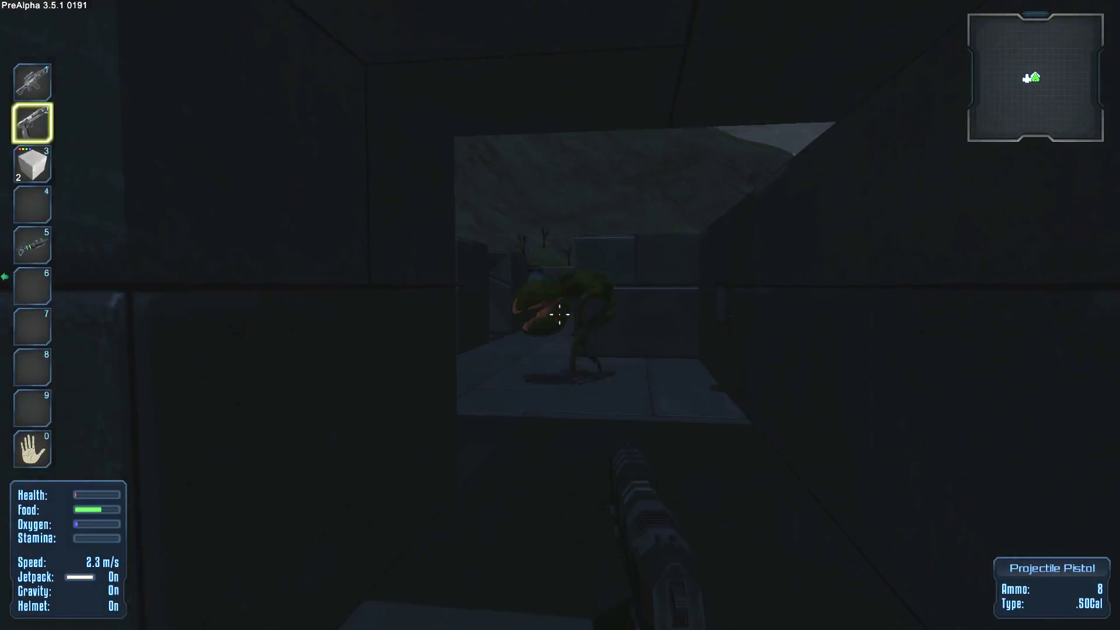
click(560, 316)
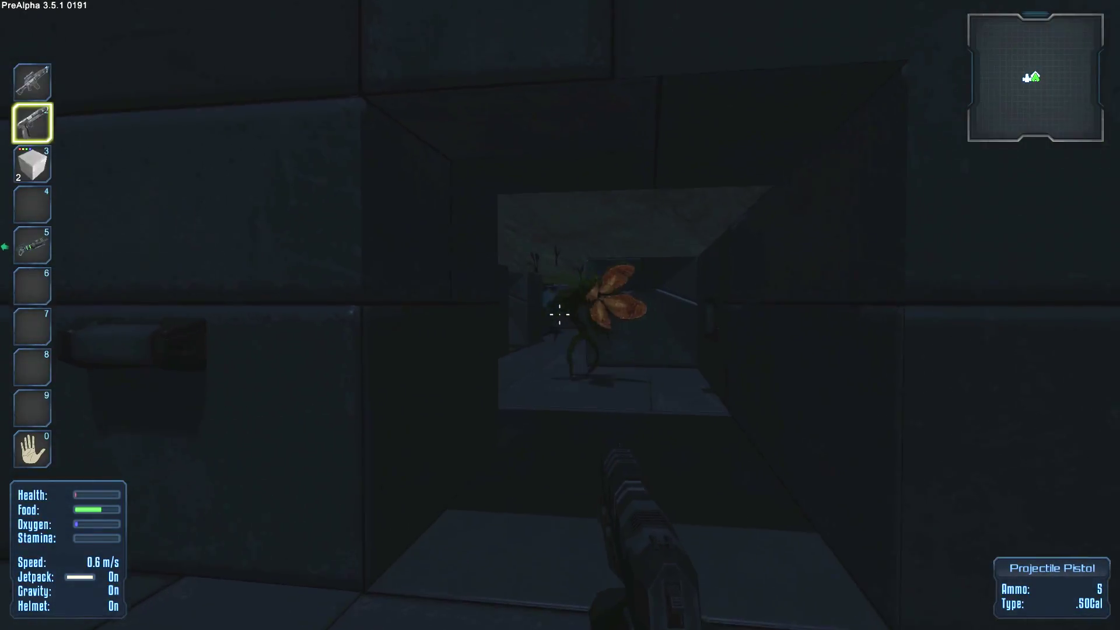
click(560, 316)
key(w)
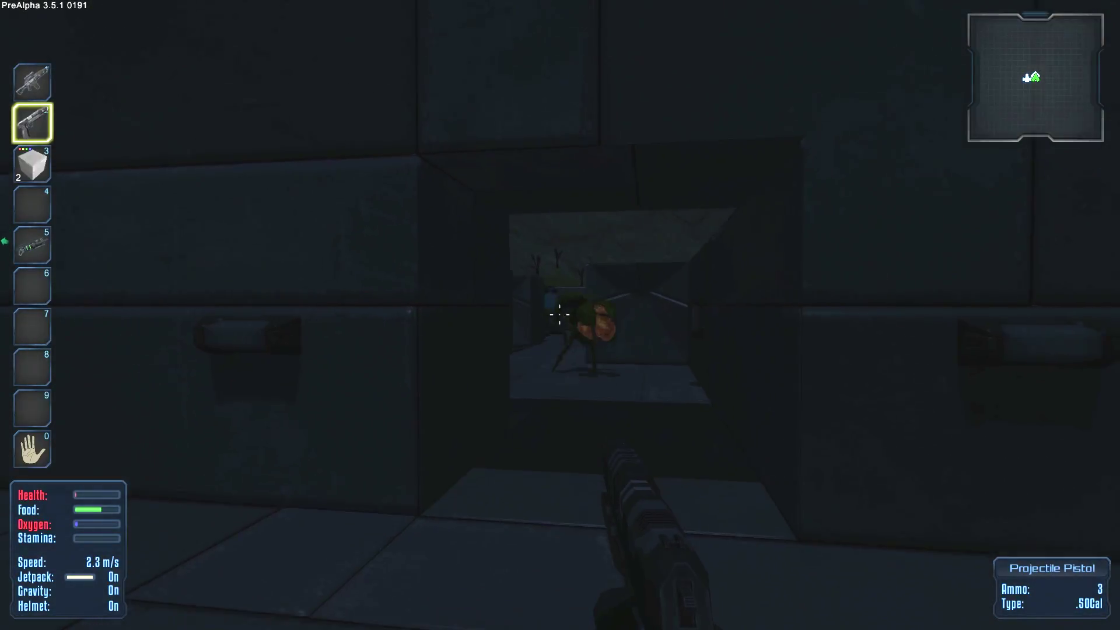
click(560, 315)
click(561, 316)
Reload, finish off the plant monster, and walk up to the small fuel tank
key(w)
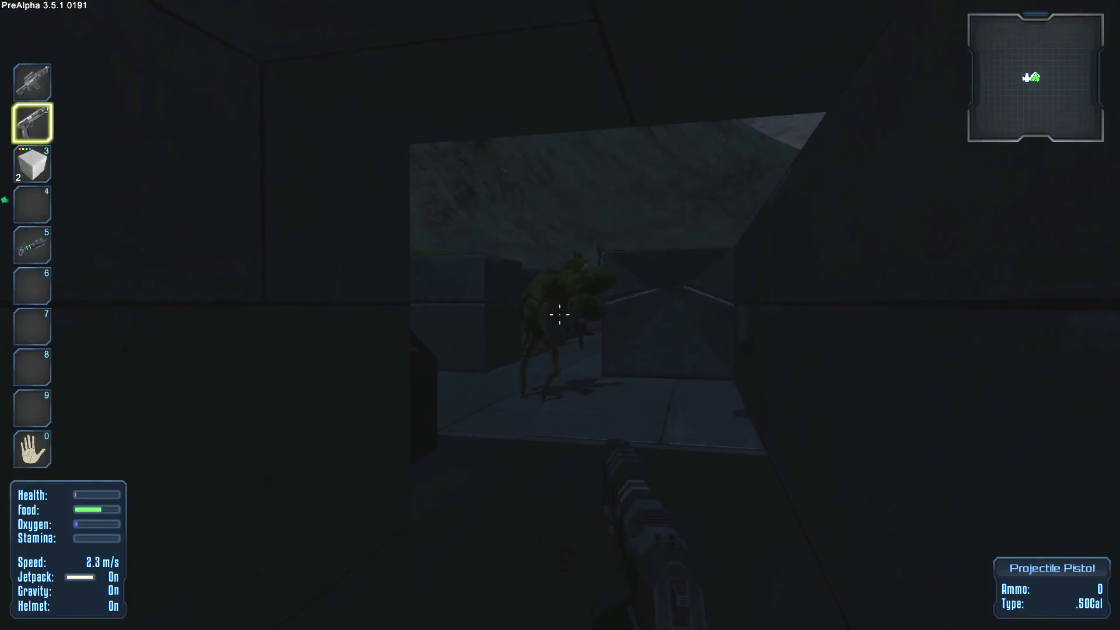
key(w)
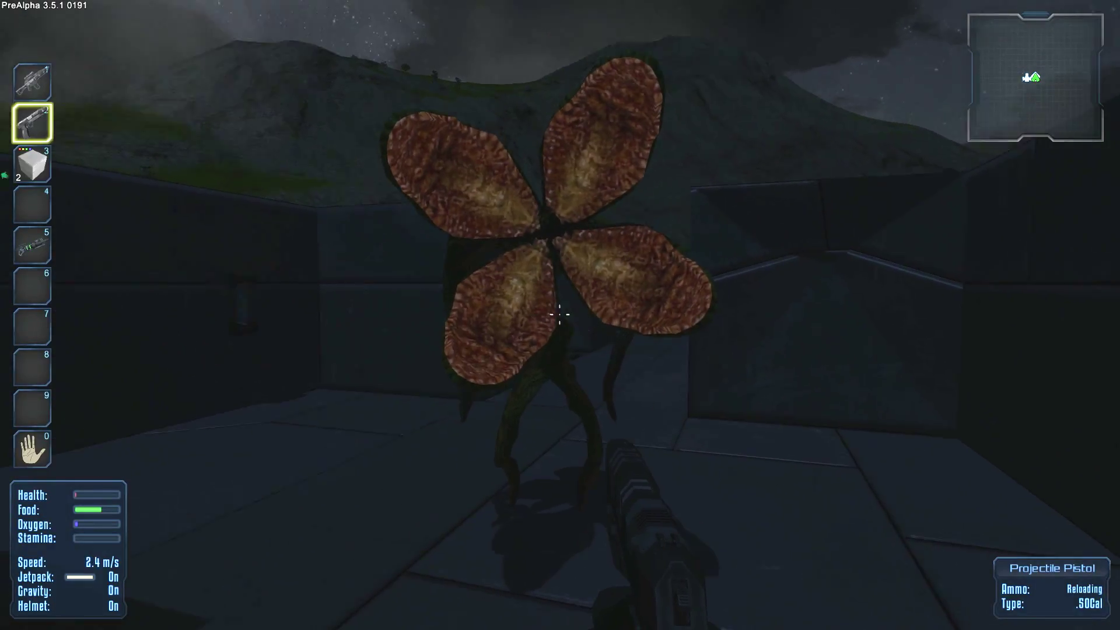
key(w)
click(561, 316)
click(560, 315)
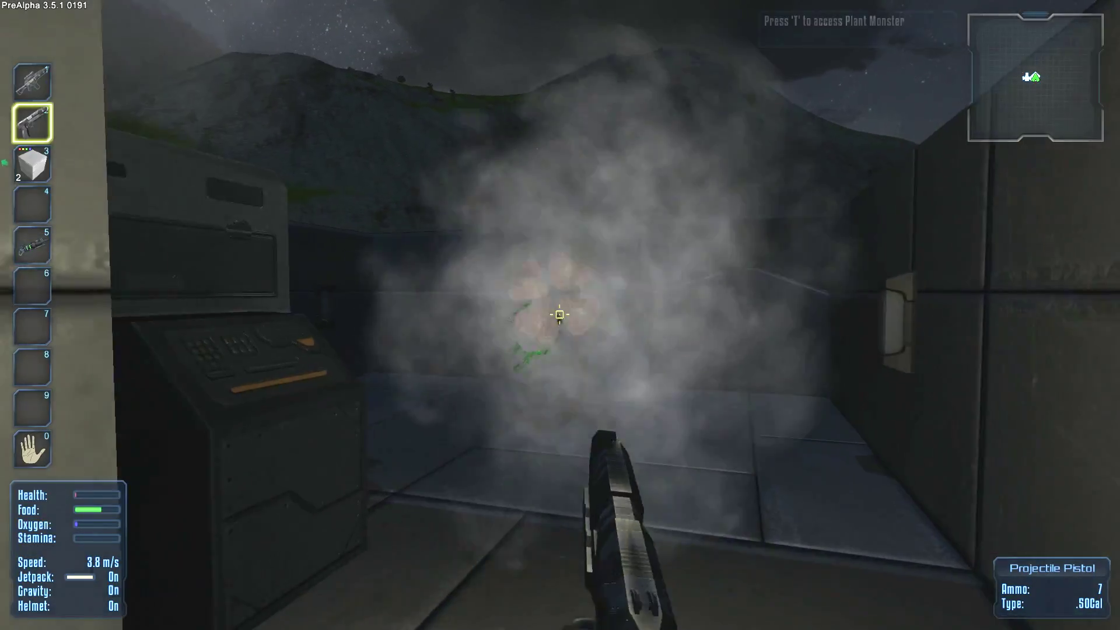
key(w)
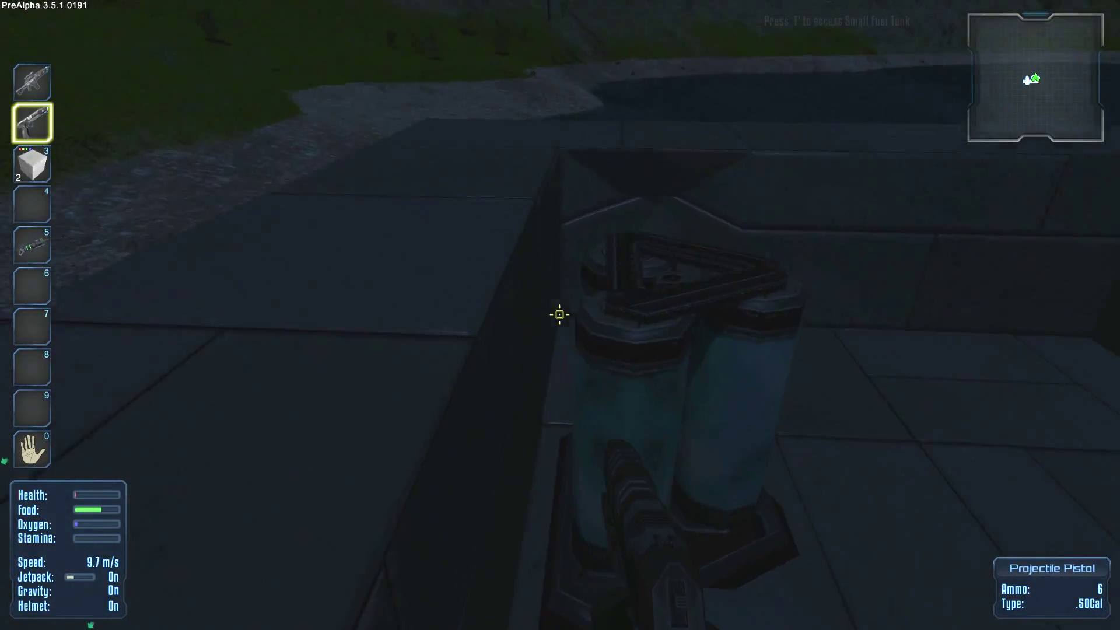
key(w)
Load Fuel Packs into the Small Fuel Tank and switch the Small Generator on
key(t)
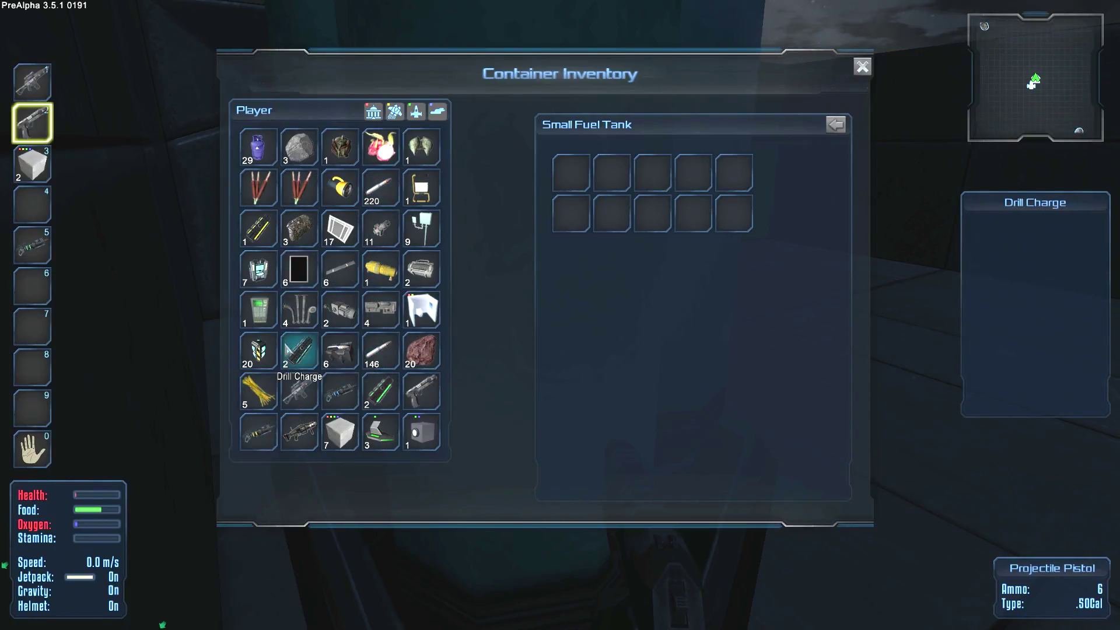
right_click(573, 175)
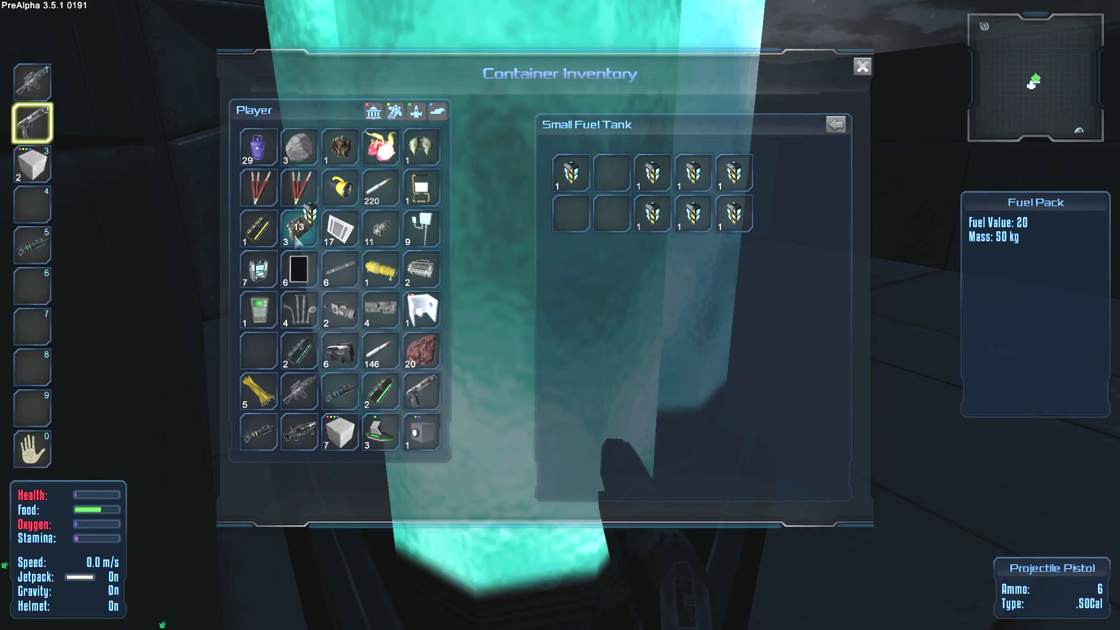
key(Escape)
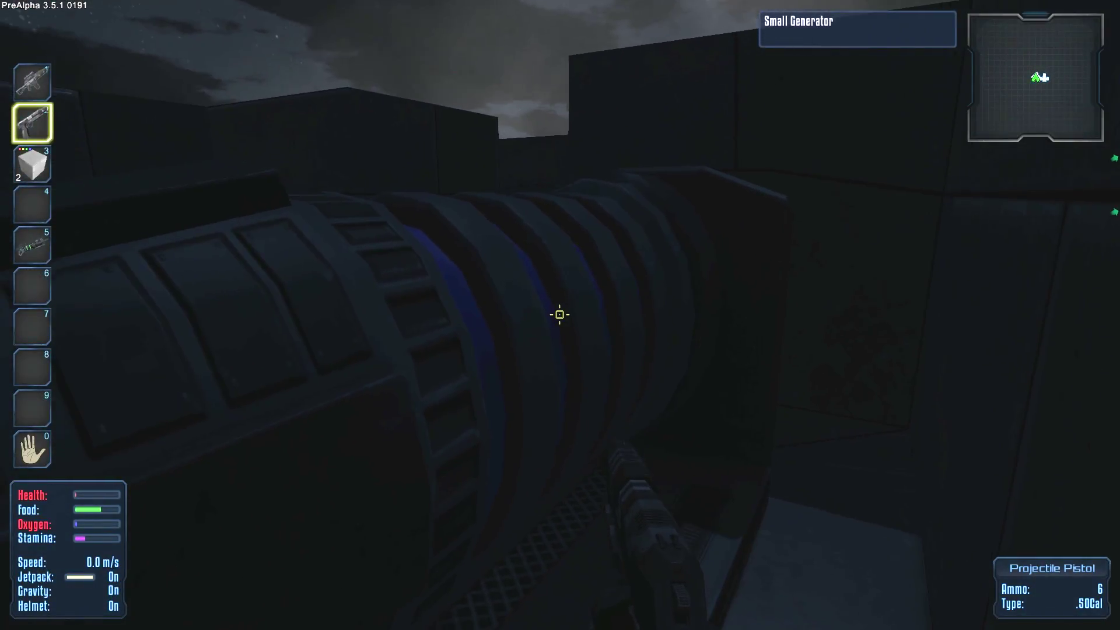
key(y)
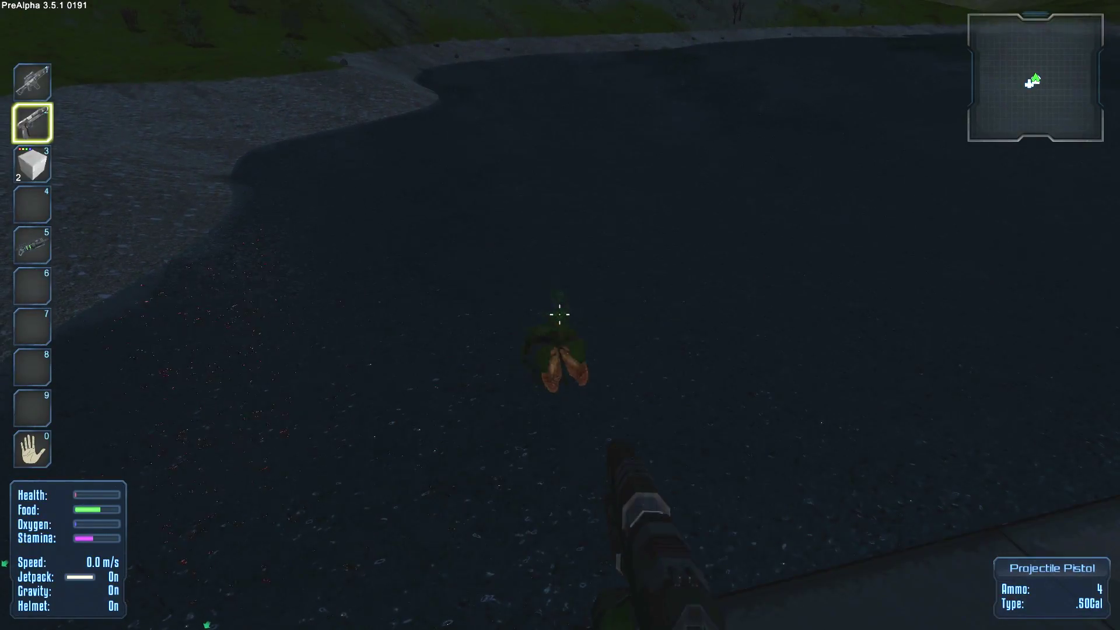
Shoot the creatures on the shore and by the base wall with the pistol
click(559, 314)
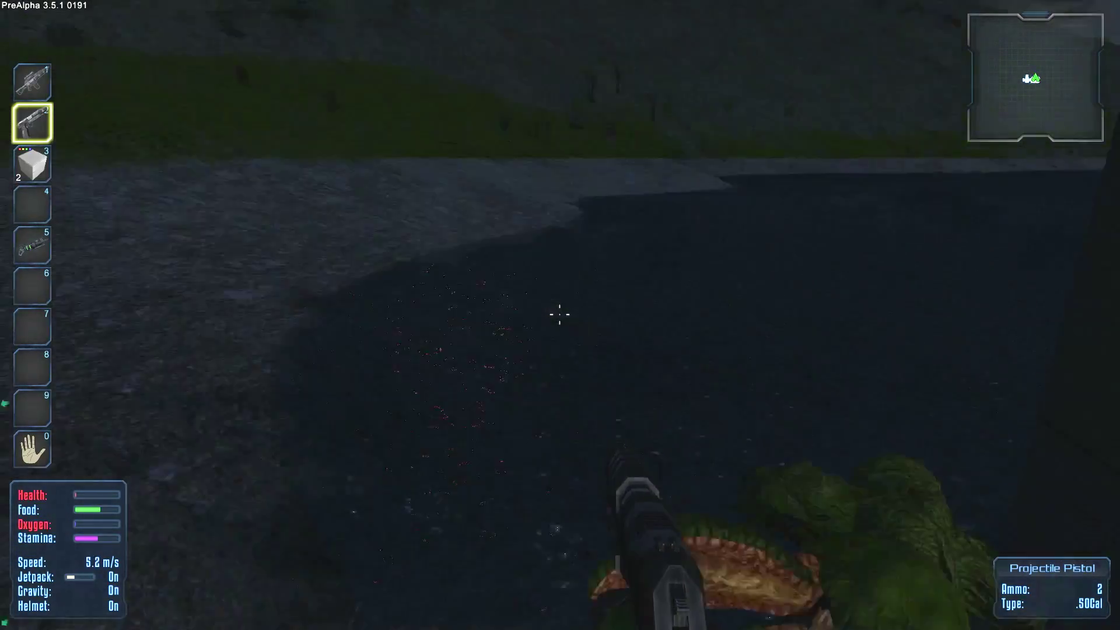
click(559, 313)
click(559, 313)
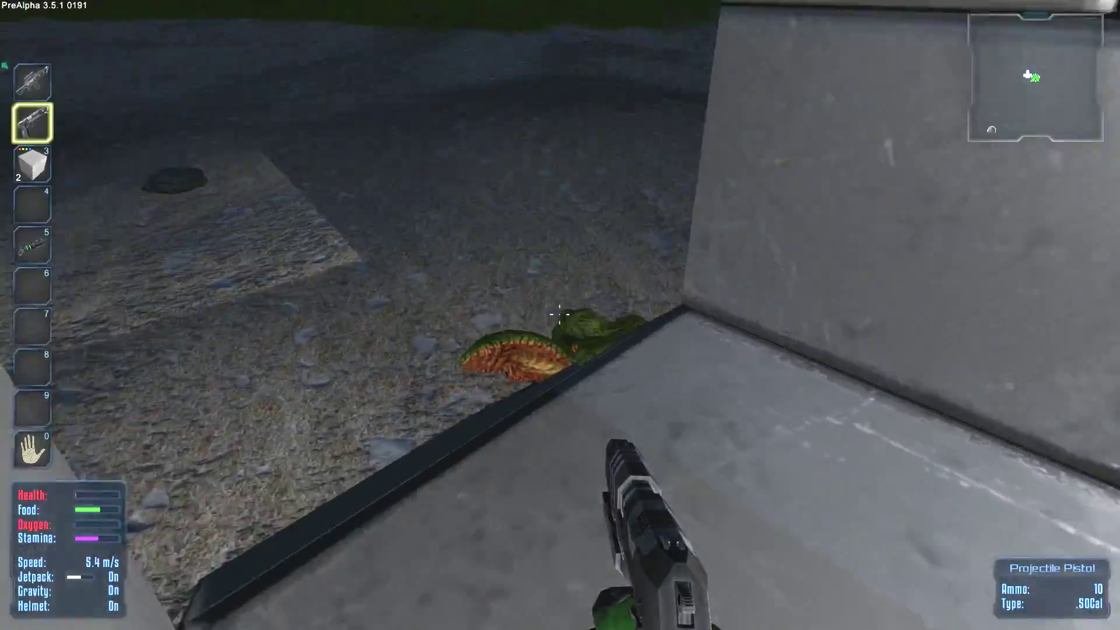
click(561, 315)
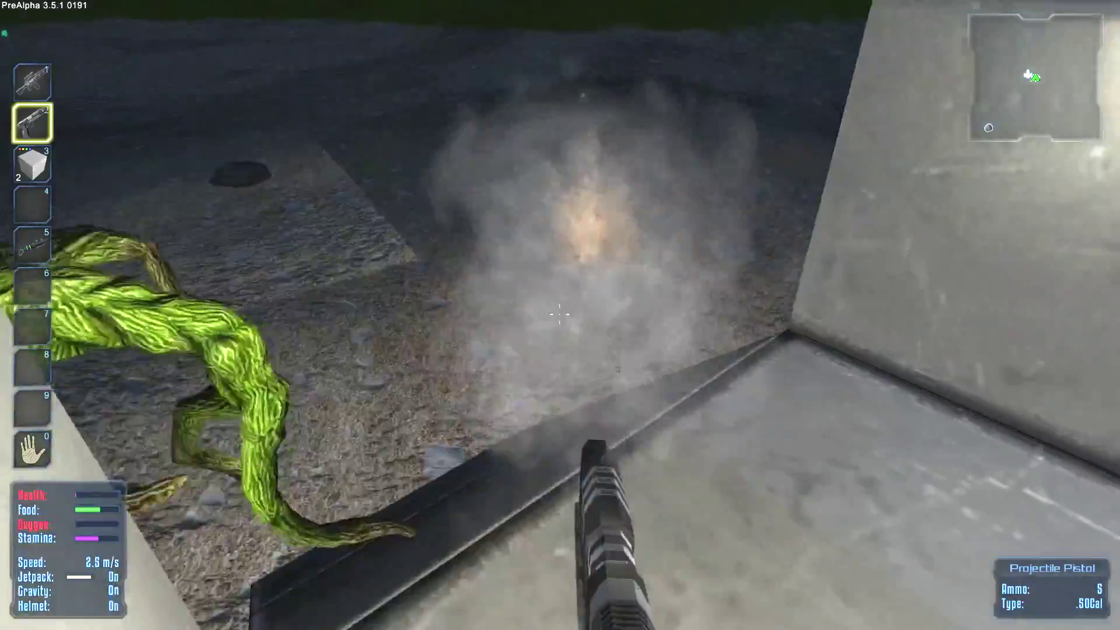
click(560, 313)
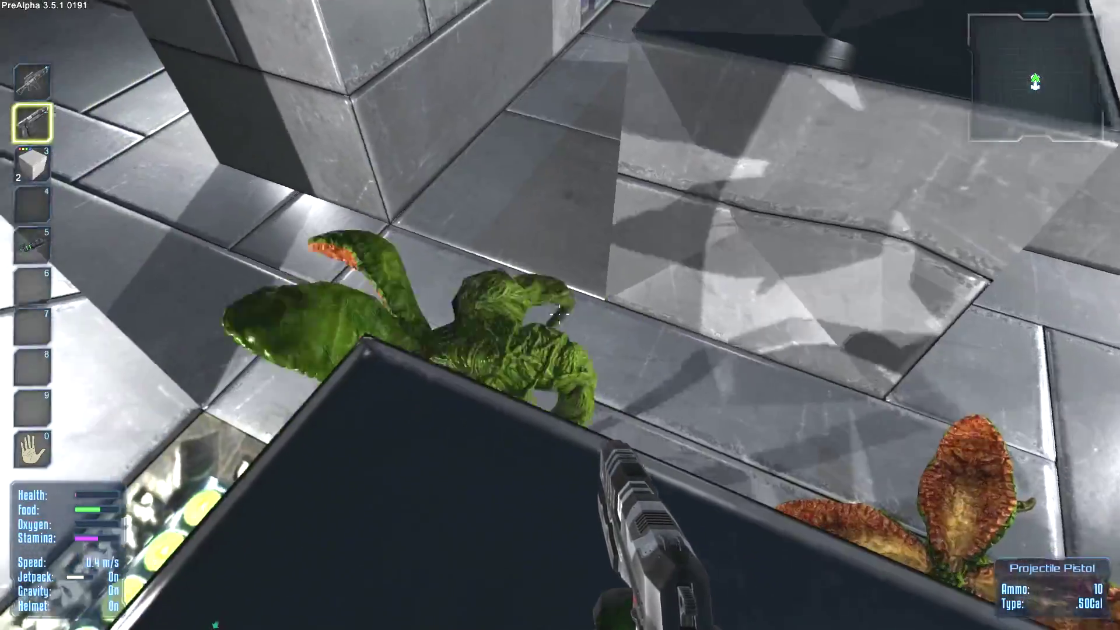
Kill the plant monster on the base floor and walk toward the food processor
click(561, 314)
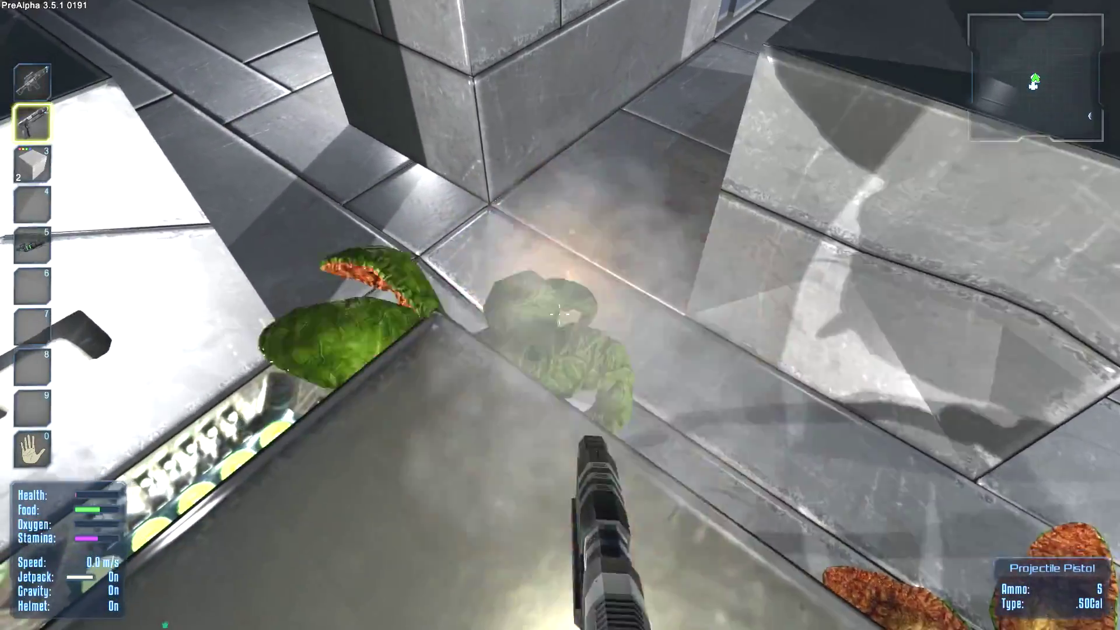
click(560, 313)
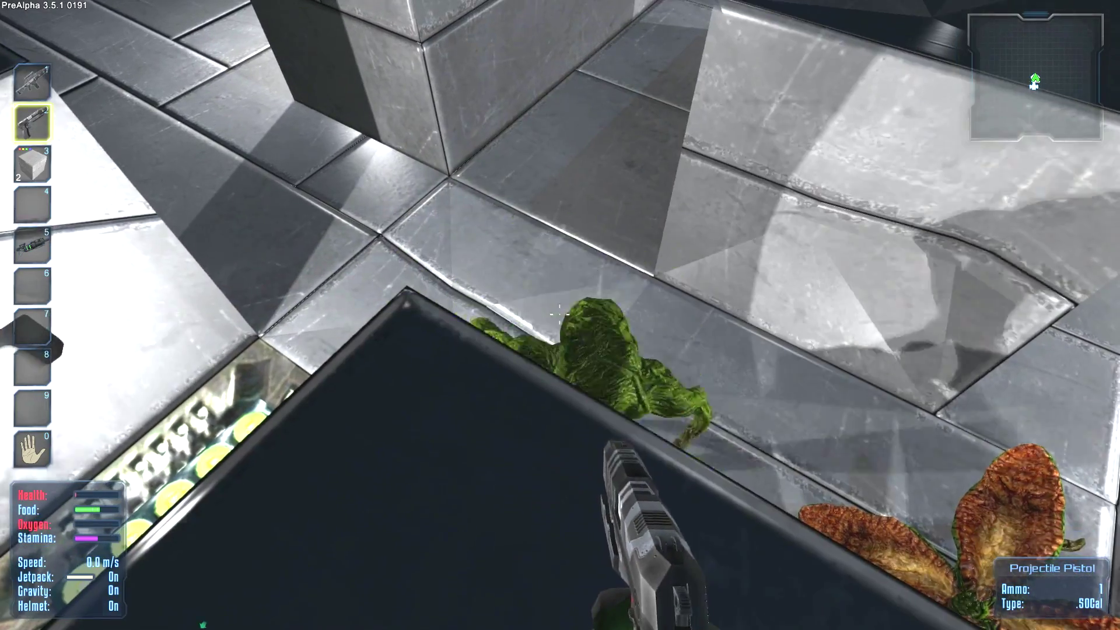
click(561, 313)
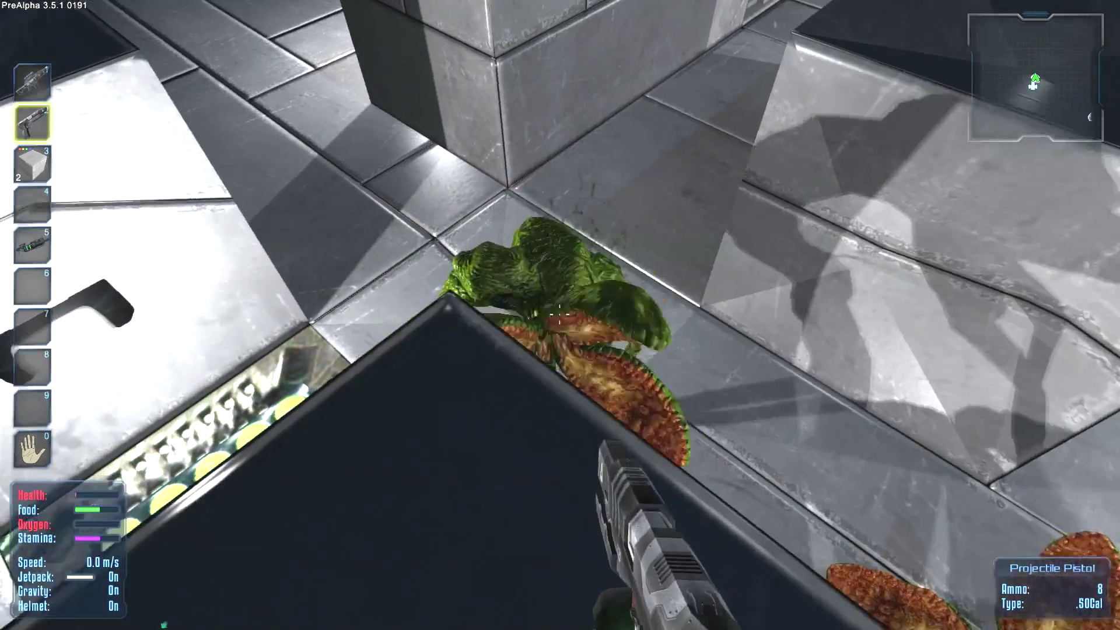
click(561, 314)
click(560, 314)
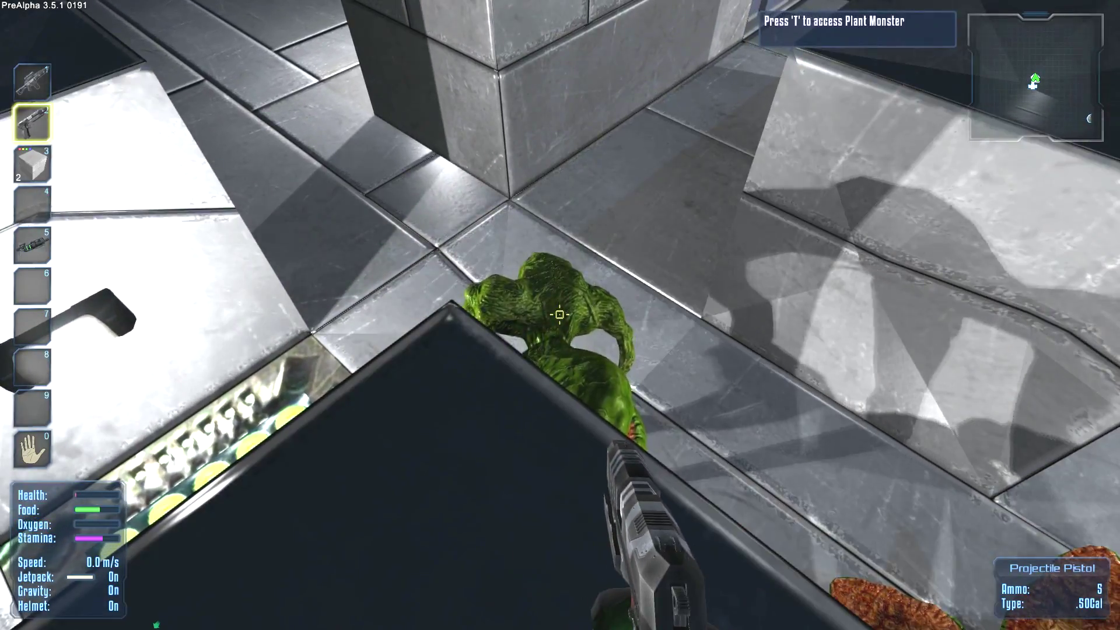
key(w)
key(w)
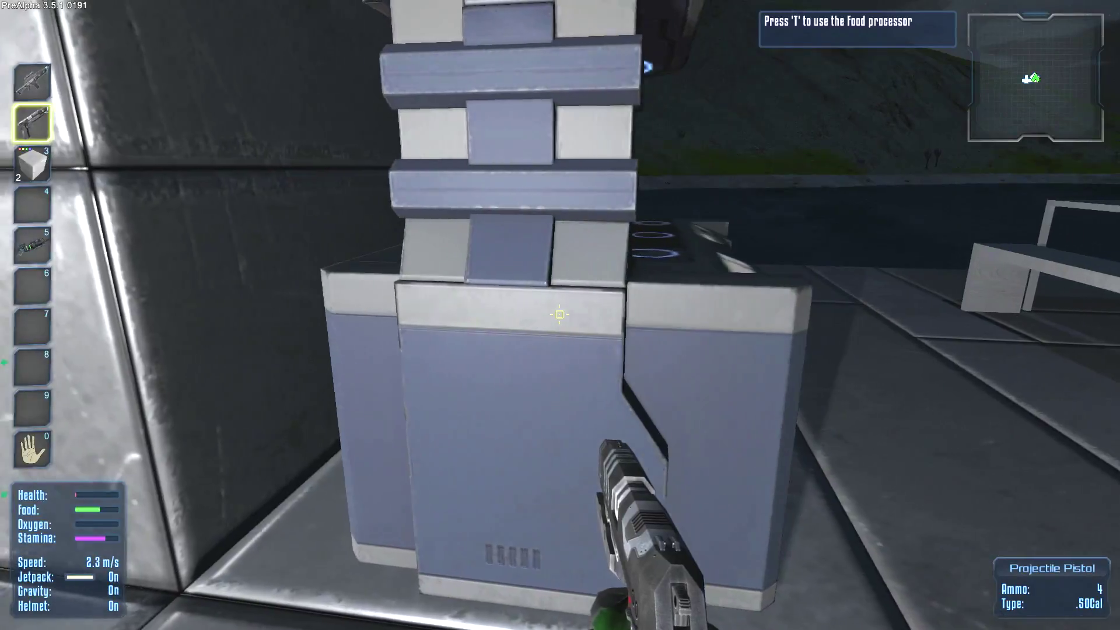
Check the Food Processor's stock, then walk down the corridor until oxygen runs out
key(t)
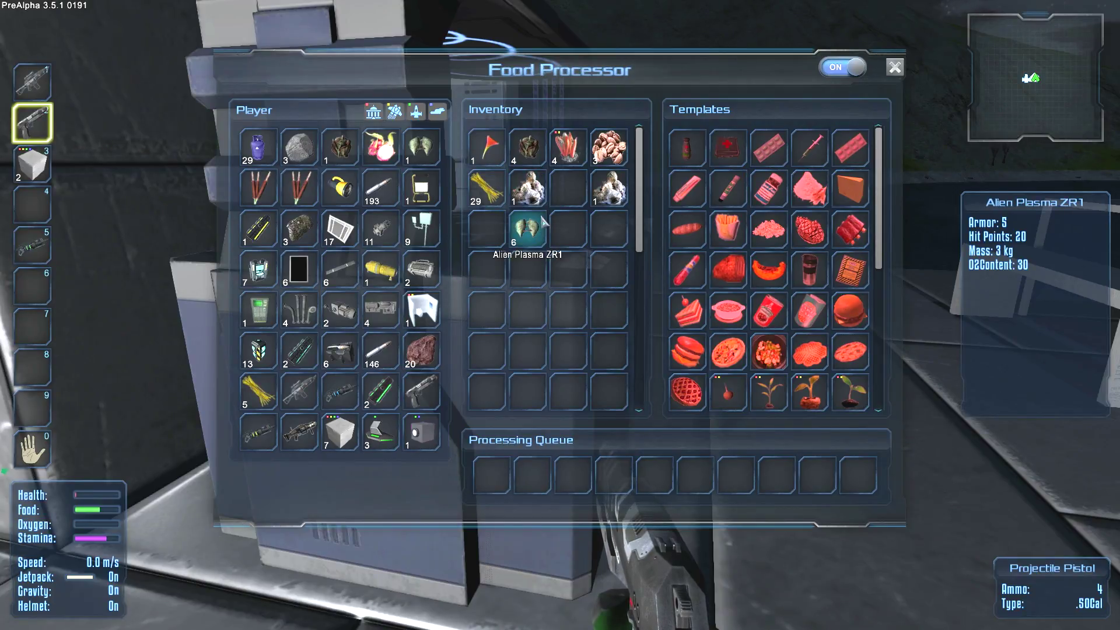
key(Escape)
key(w)
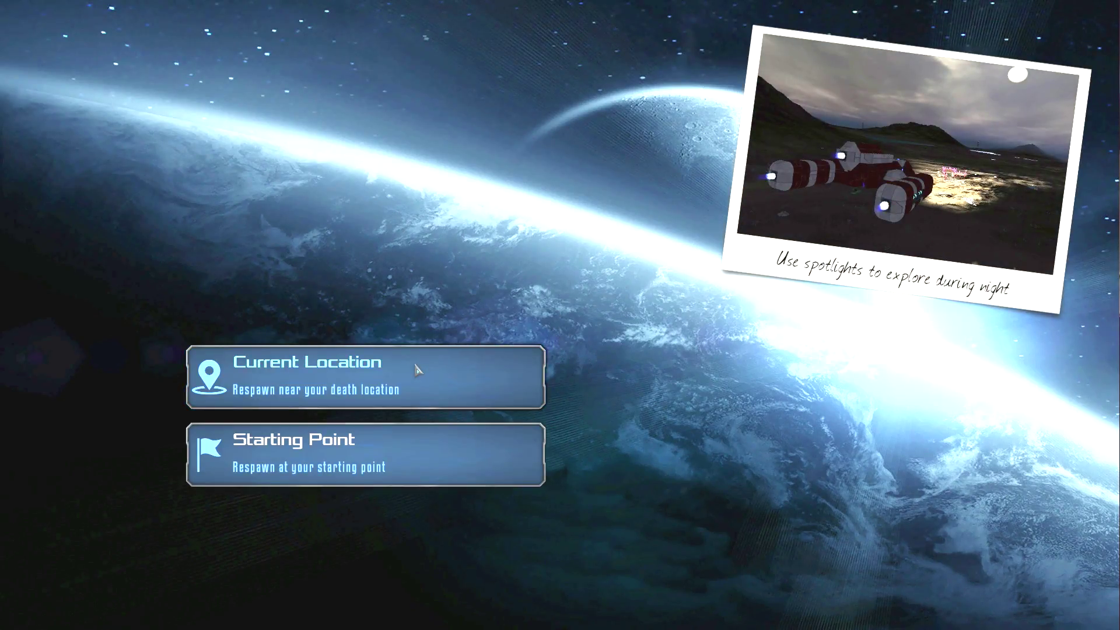
Respawn at Current Location, near where the character died
click(415, 370)
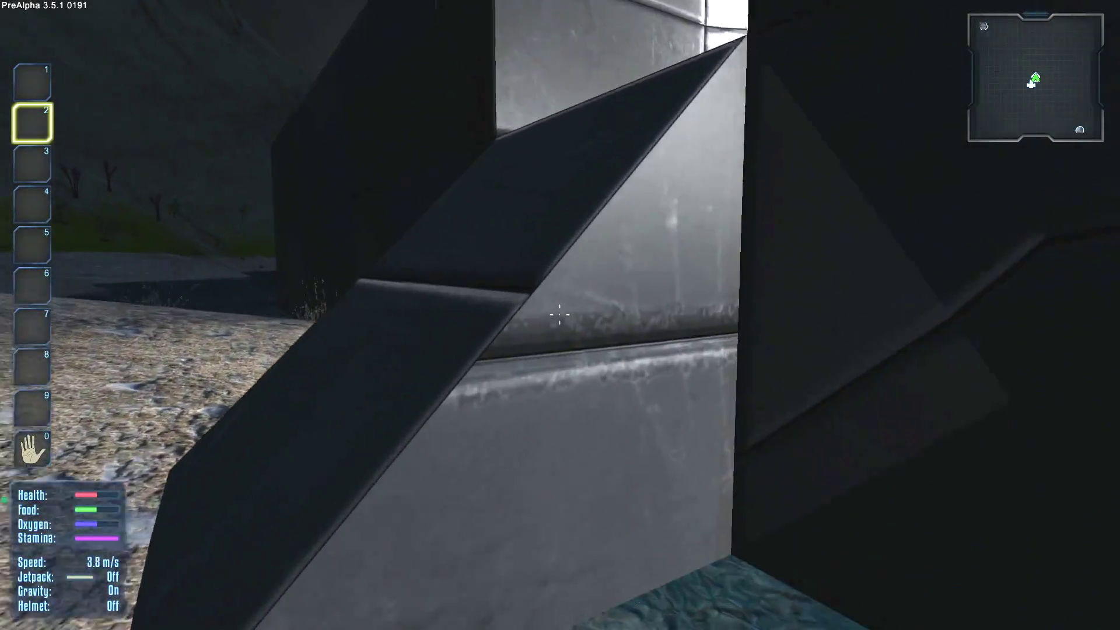
Switch the jetpack on and open the dropped Backpack's inventory inside the base
key(x)
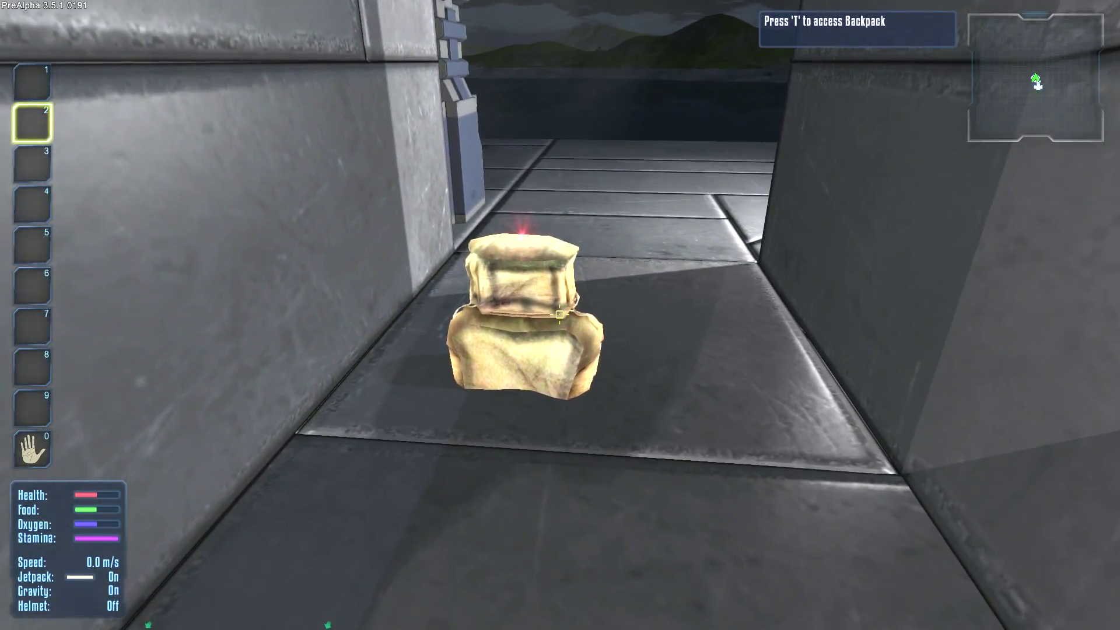
key(t)
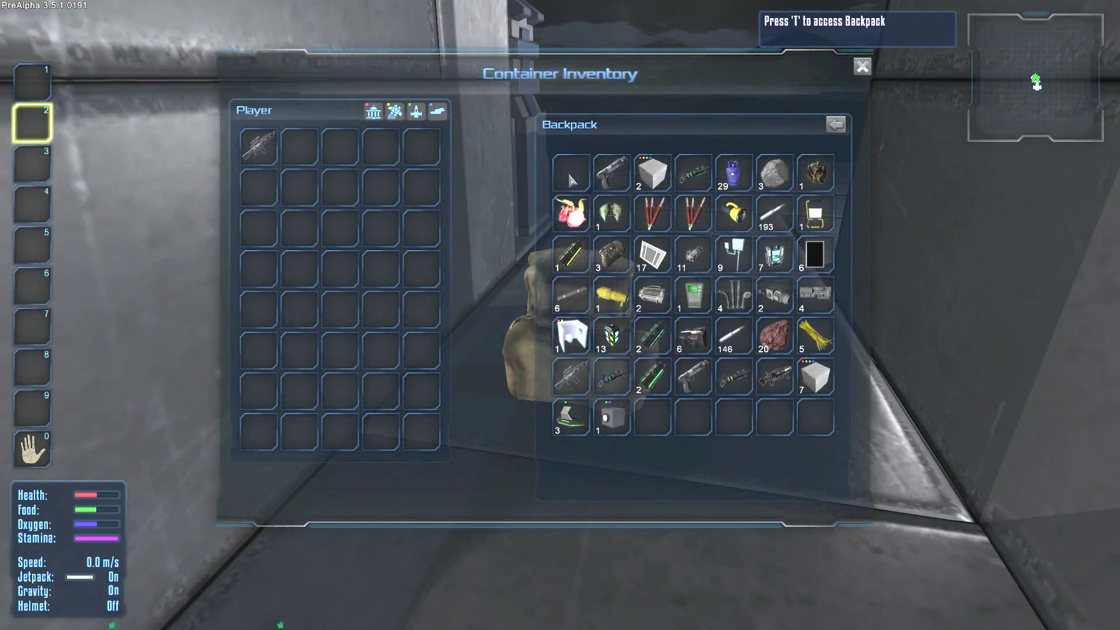